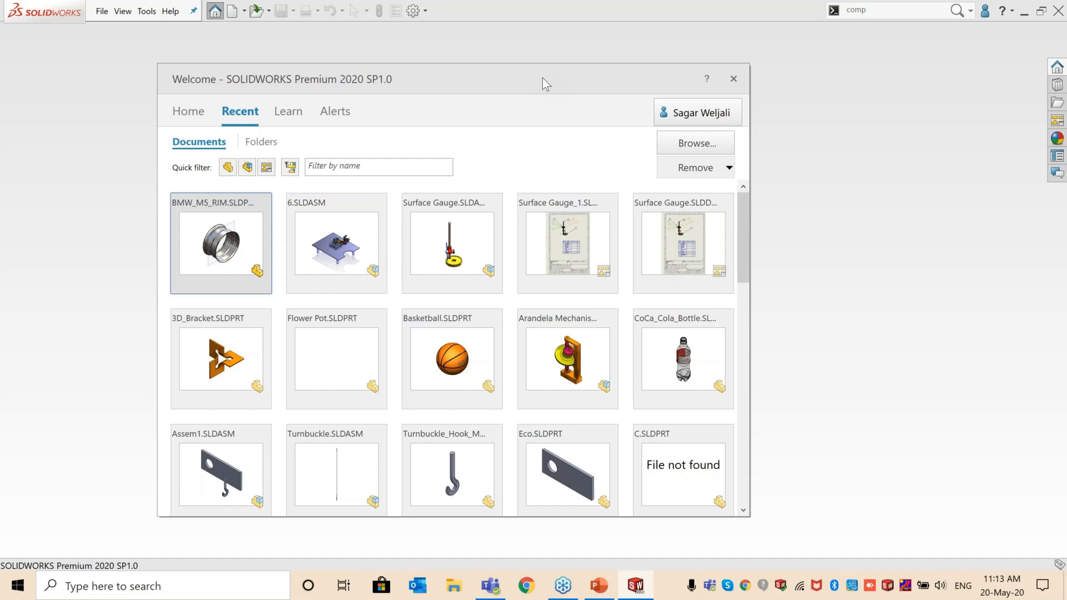
left_click(728, 79)
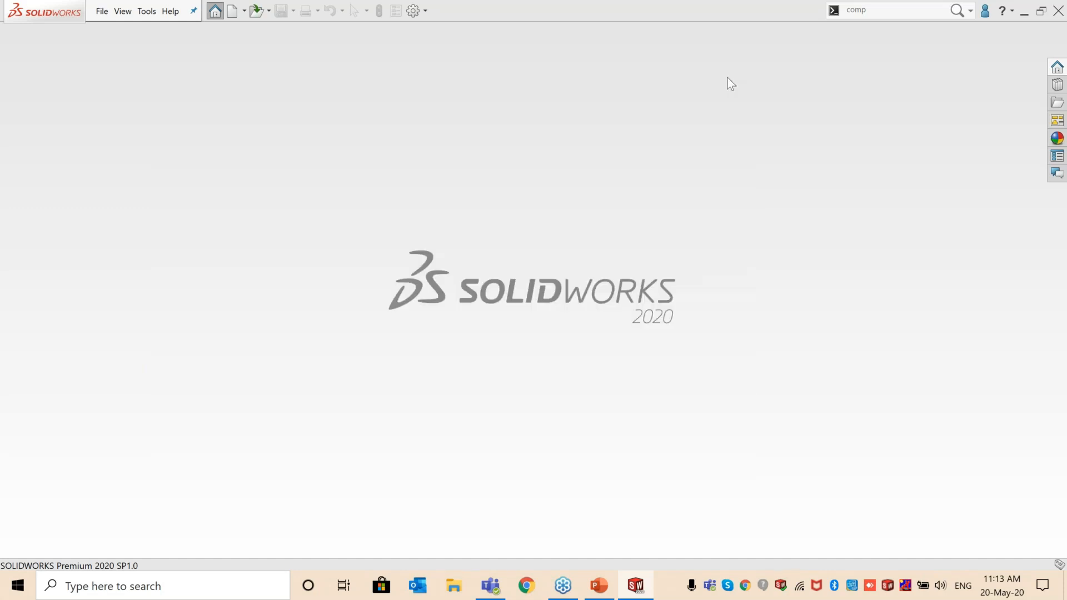
left_click(102, 12)
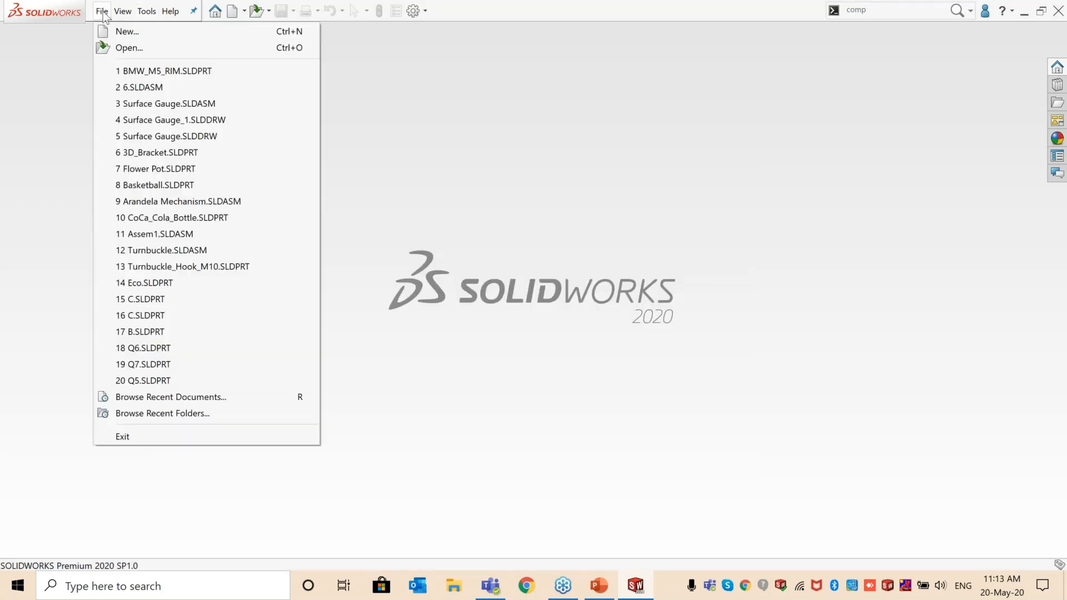
left_click(117, 47)
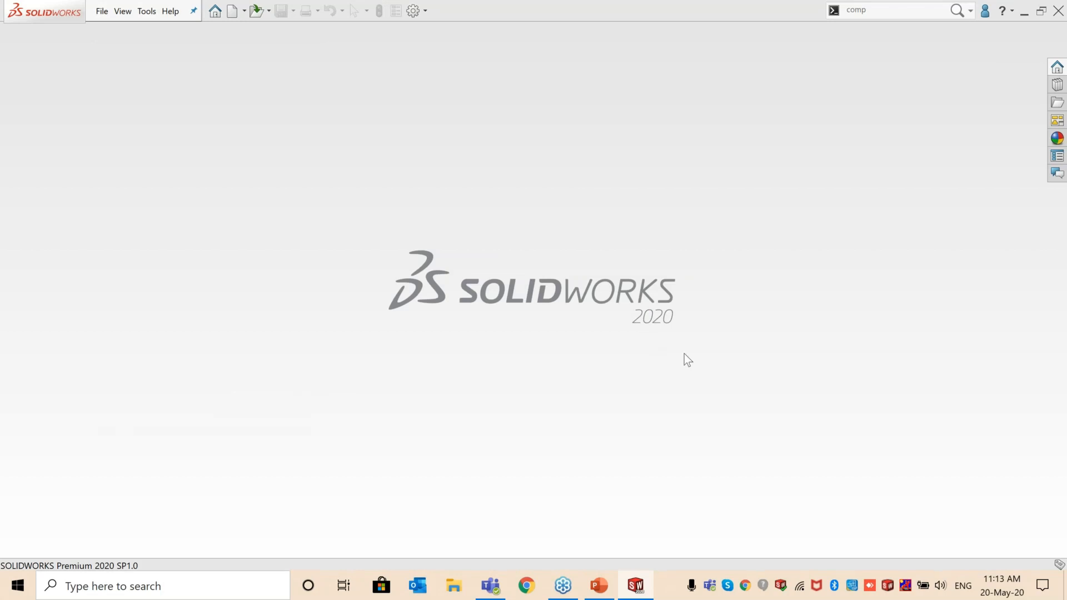
left_click(497, 192)
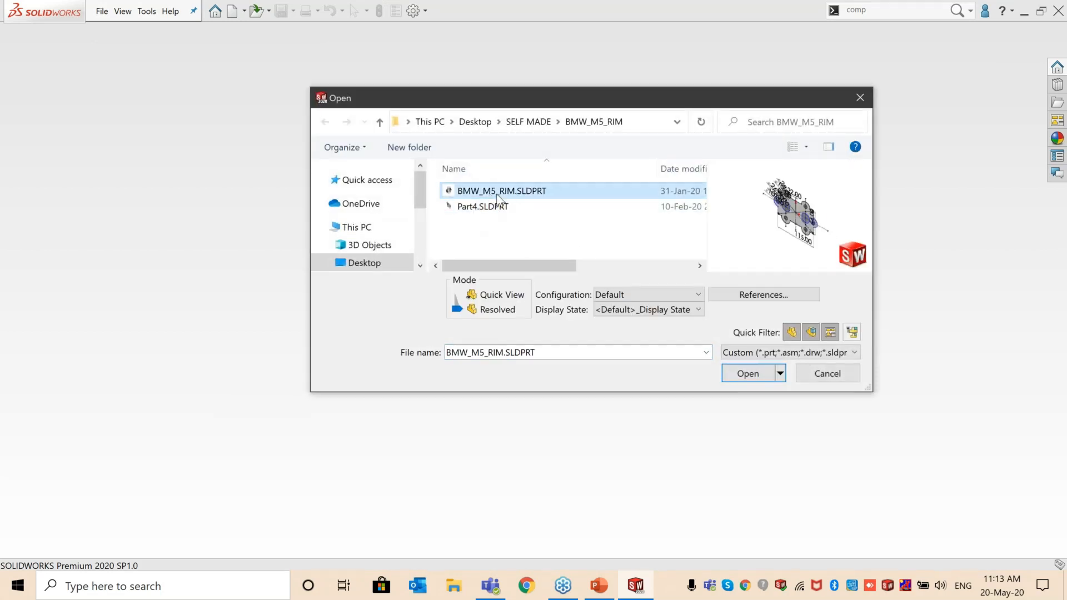
left_click(819, 377)
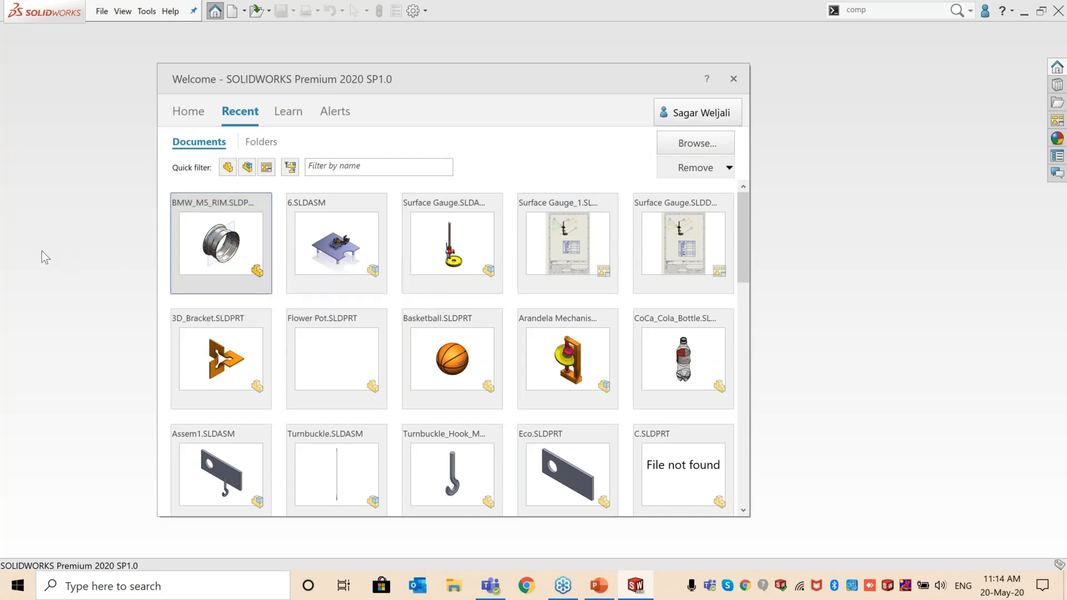
Step: Bring up the recent documents list and expand the opening options of BMW_M5_RIM.SLDPRT
left_click(731, 80)
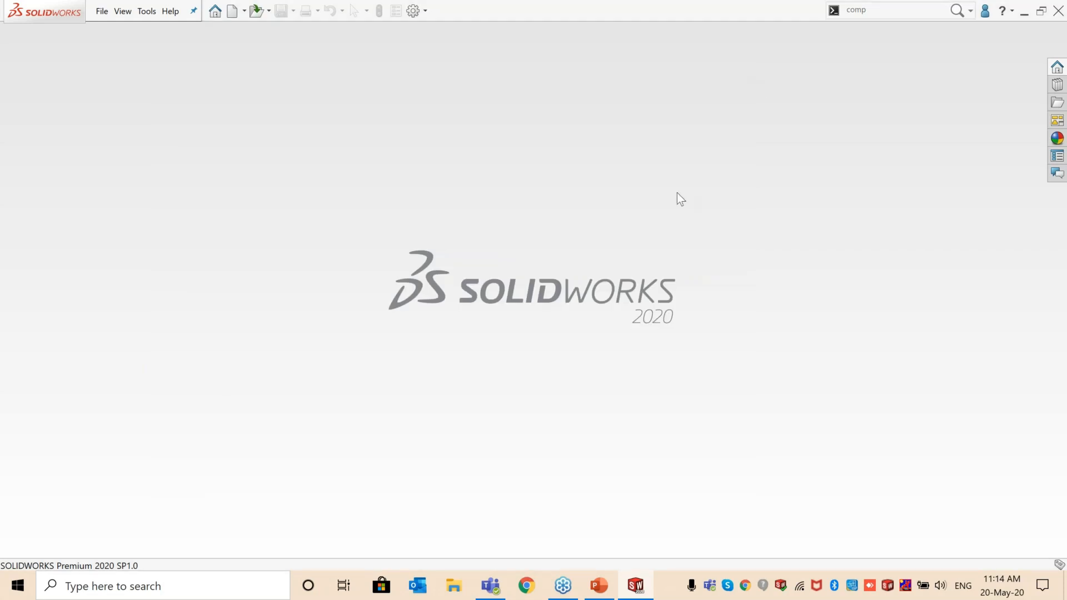
key("r")
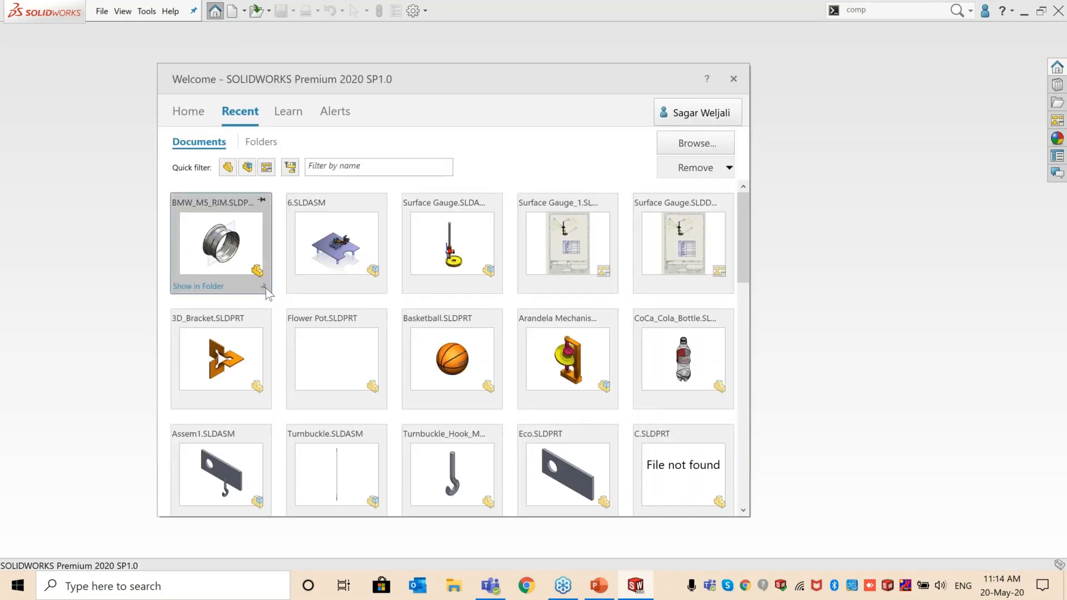
left_click(265, 287)
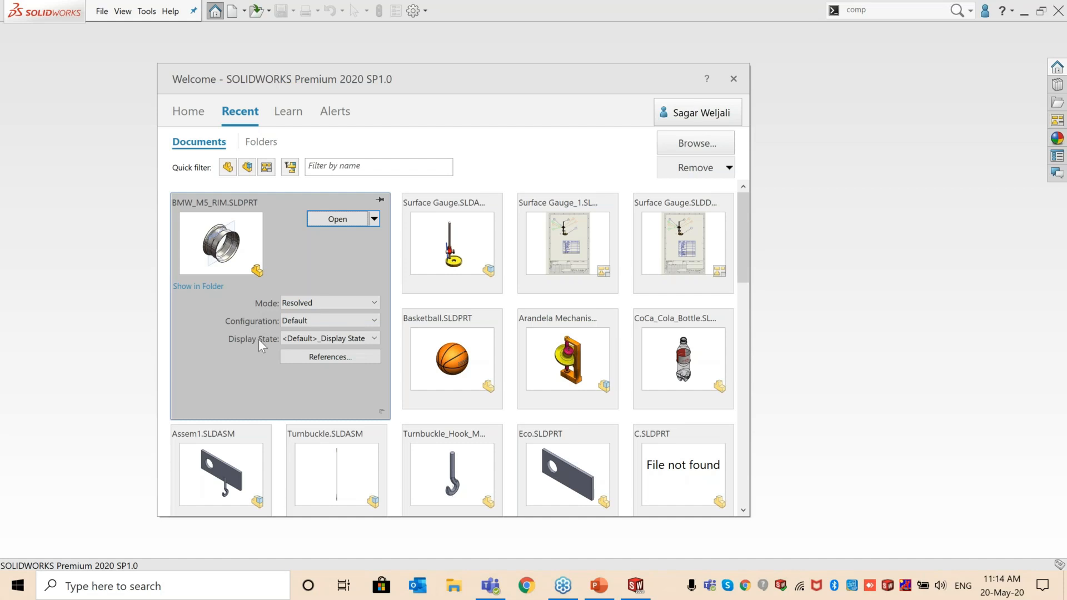
Step: Try Quick View as the opening mode for BMW_M5_RIM.SLDPRT and return the mode to Resolved
left_click(372, 304)
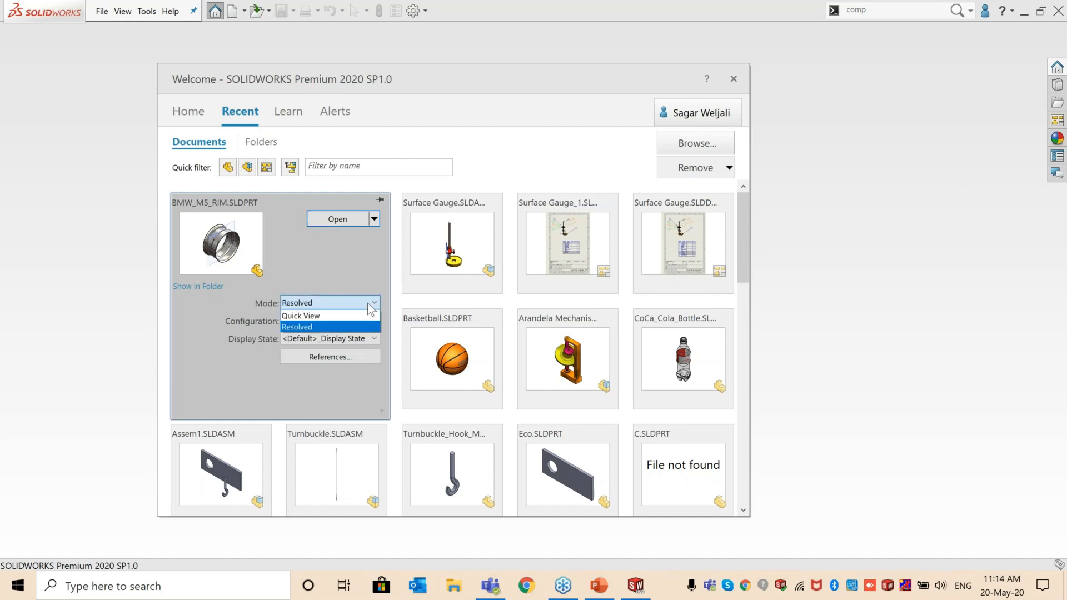
left_click(353, 317)
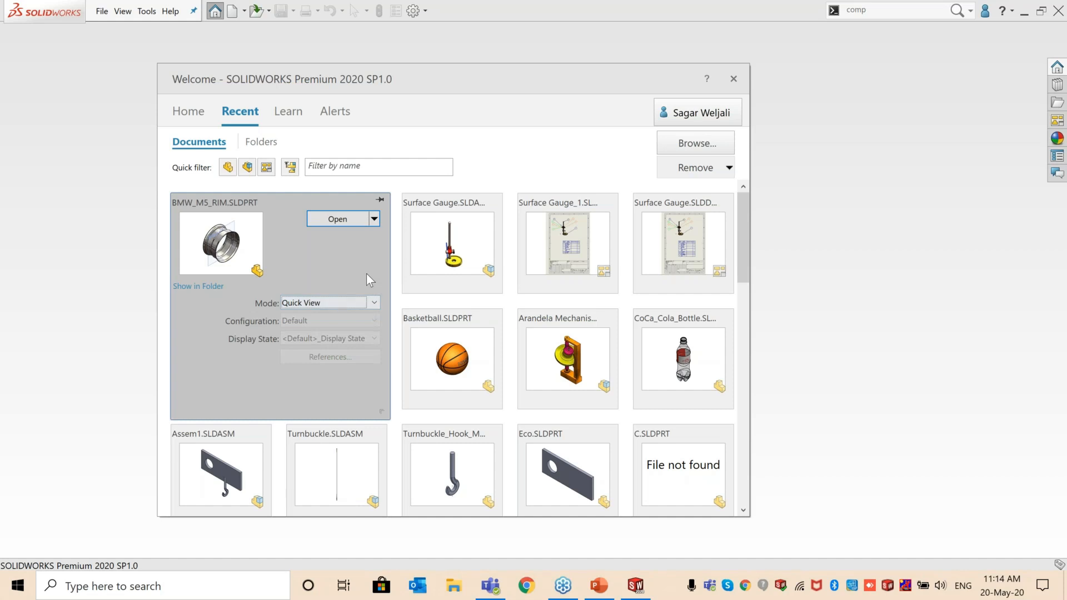
left_click(373, 303)
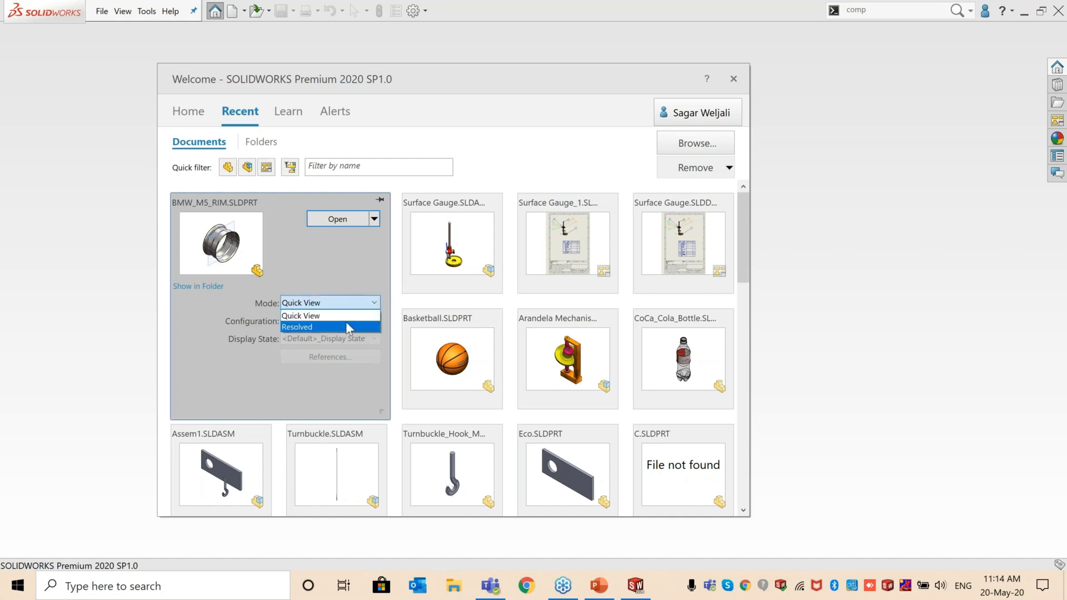
left_click(348, 328)
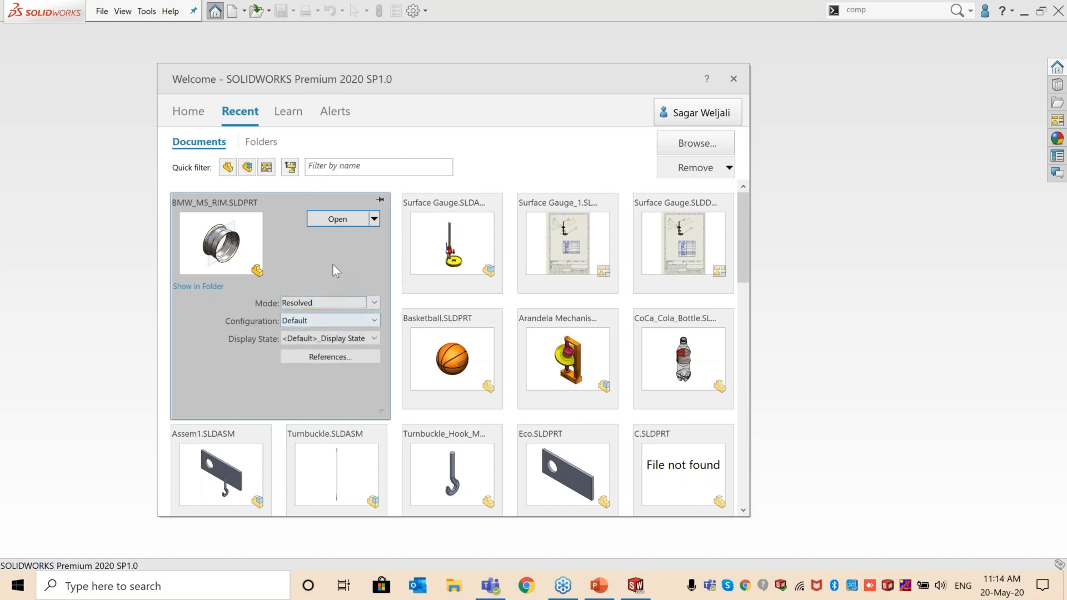
Step: Open BMW_M5_RIM.SLDPRT with the Default configuration and <Default>_Display State 1, and close the part after viewing it
left_click(325, 321)
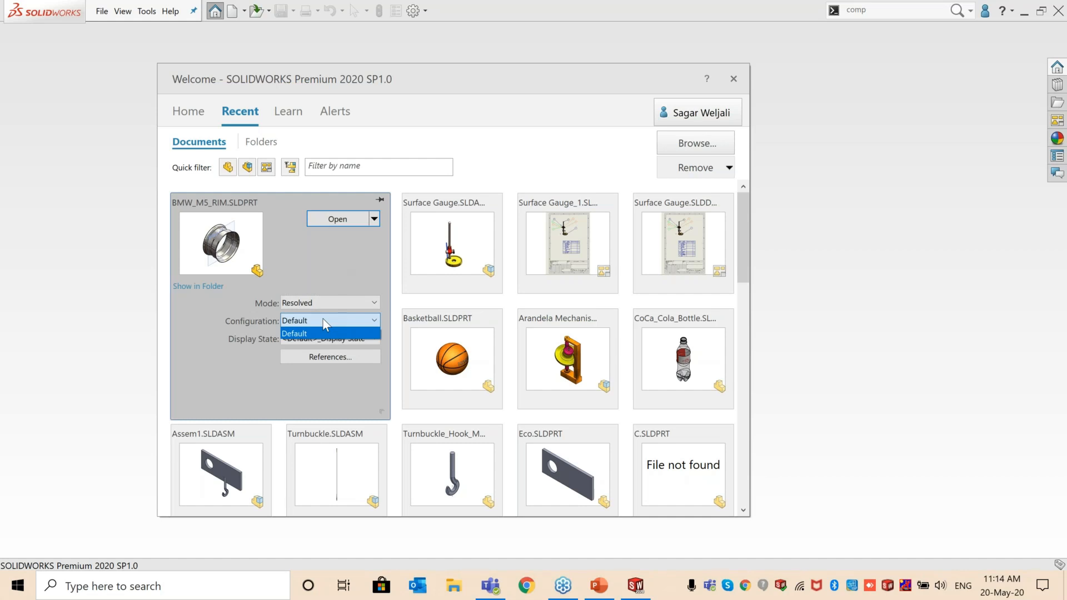
left_click(325, 323)
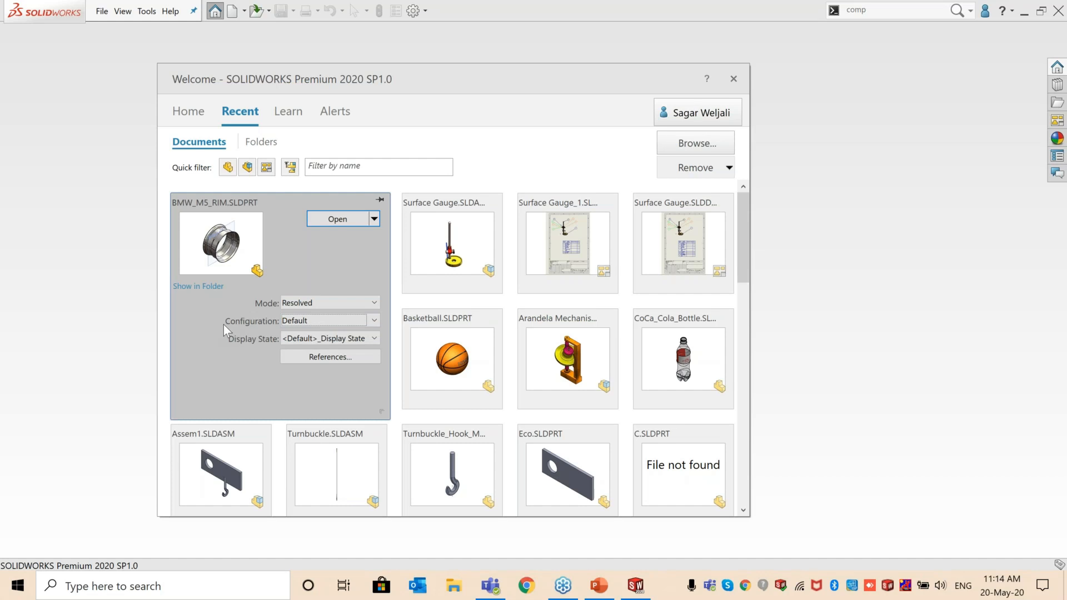
left_click(360, 339)
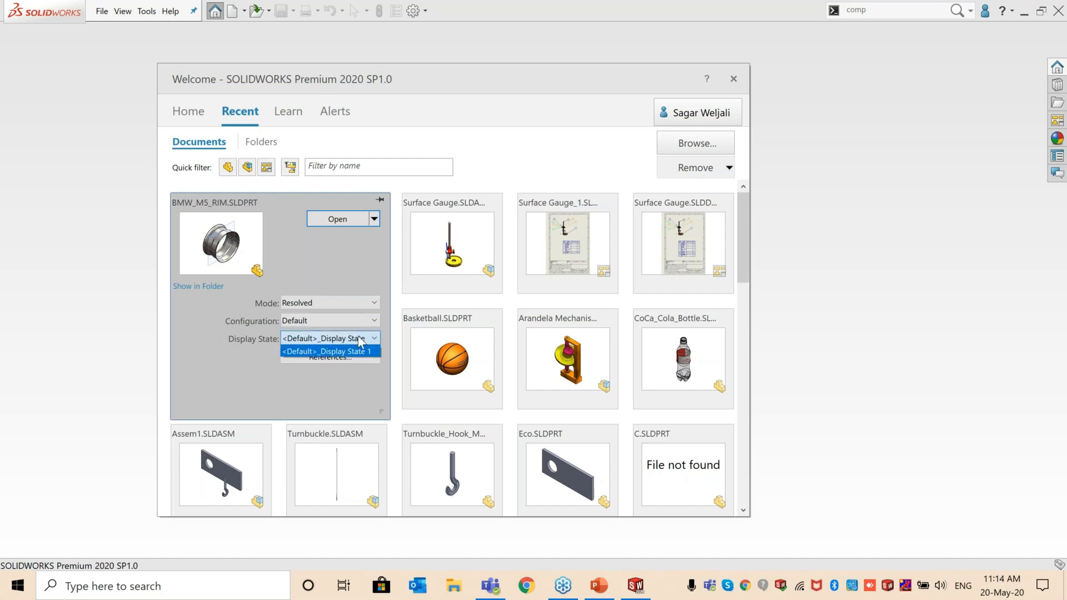
left_click(355, 351)
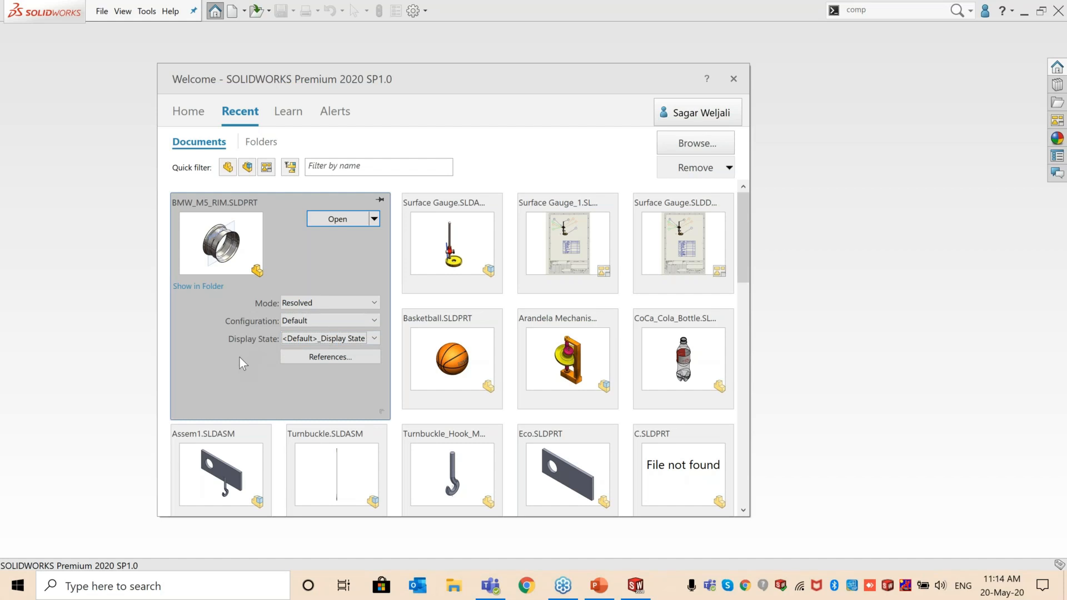
left_click(334, 219)
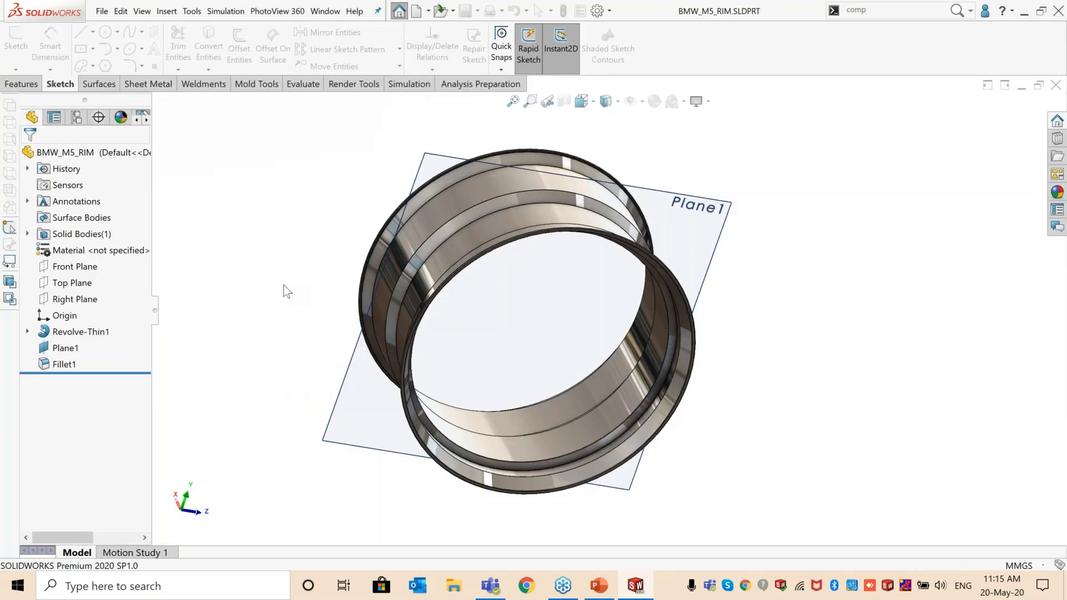
middle_click_drag(283, 288, 360, 274)
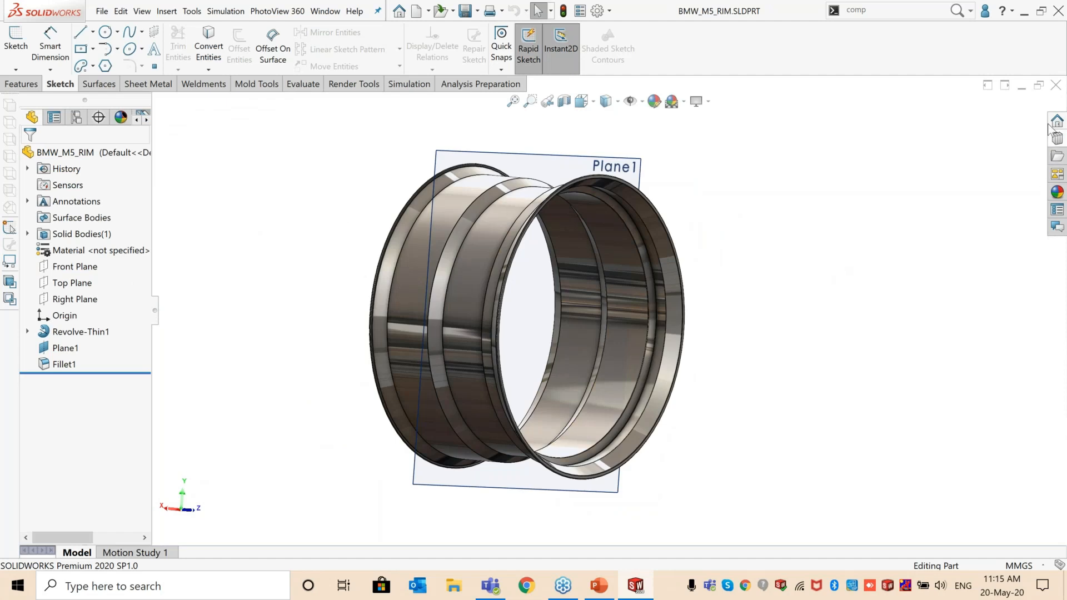
left_click(1055, 84)
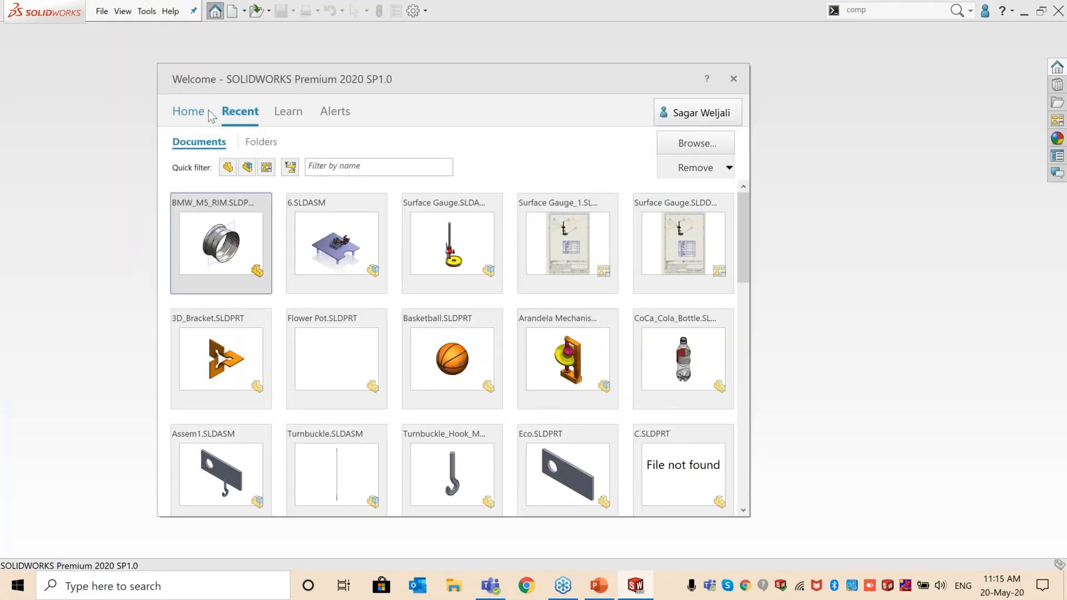
Step: Review the Home, Recent, Learn and Alerts pages of the Welcome dialog, including troubleshooting and technical alerts, and close it
left_click(206, 112)
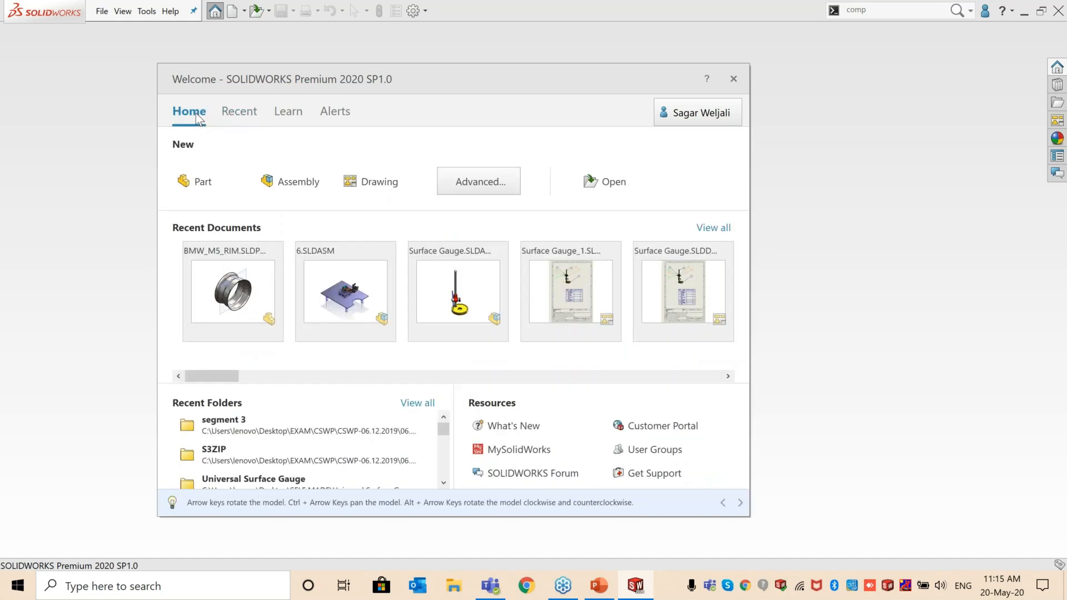
left_click(239, 113)
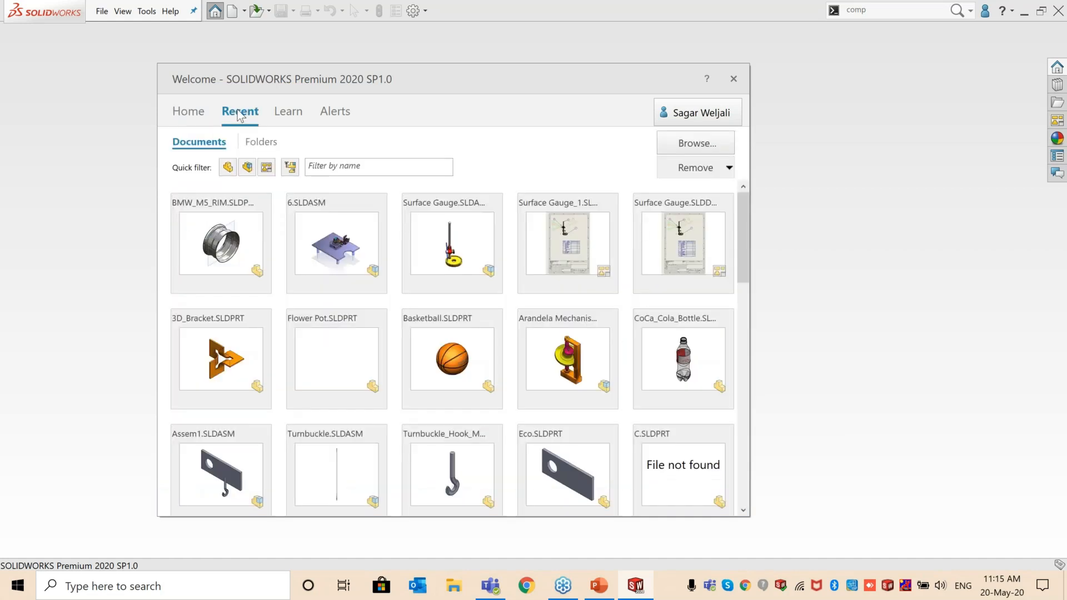
left_click(289, 114)
left_click(333, 111)
left_click(288, 114)
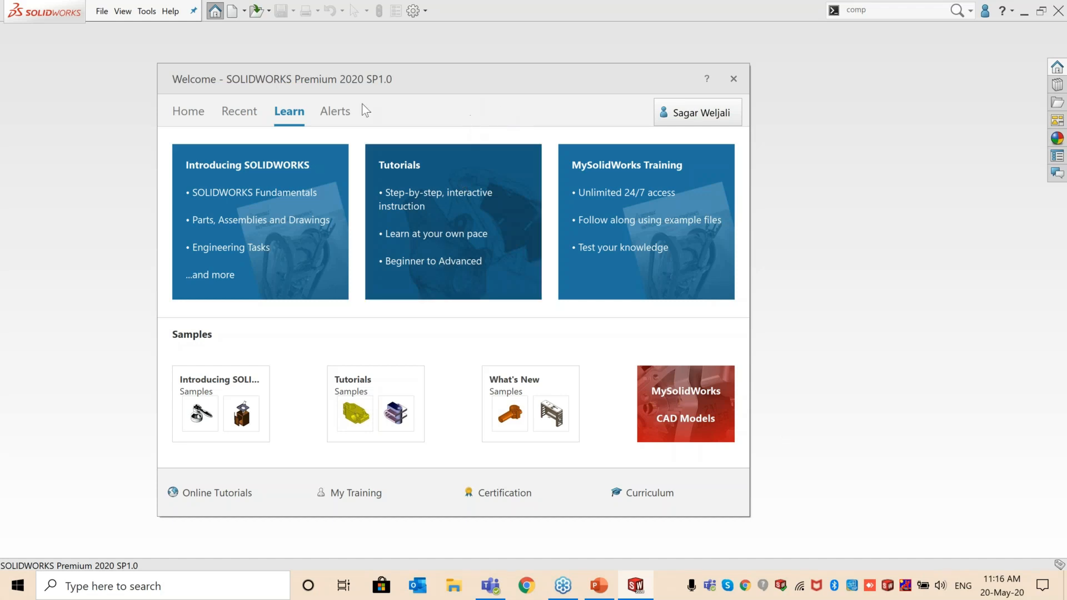
left_click(339, 112)
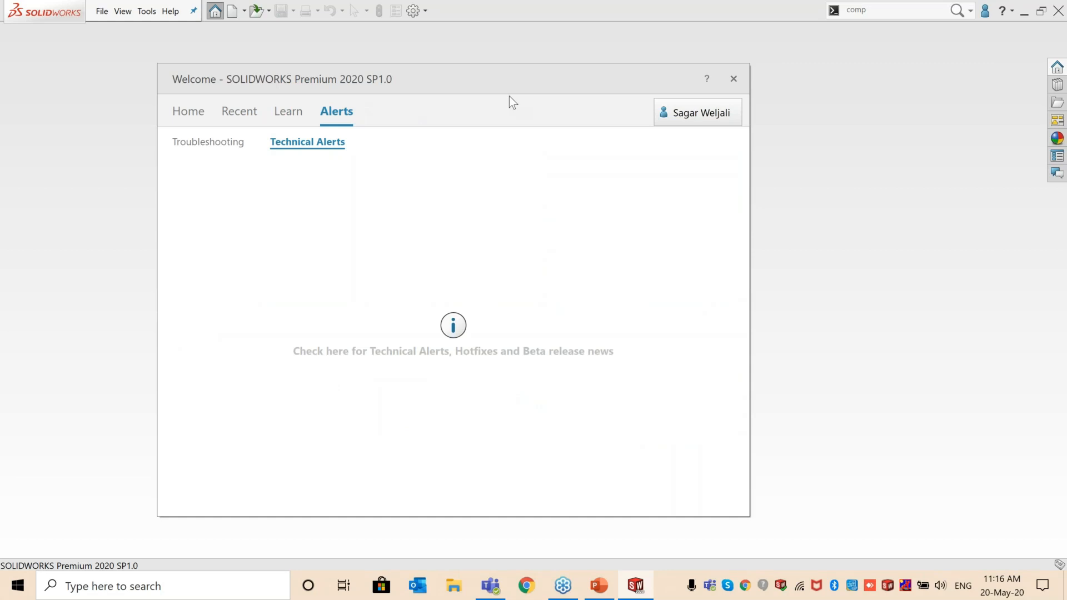
left_click(236, 147)
left_click(308, 143)
left_click(733, 79)
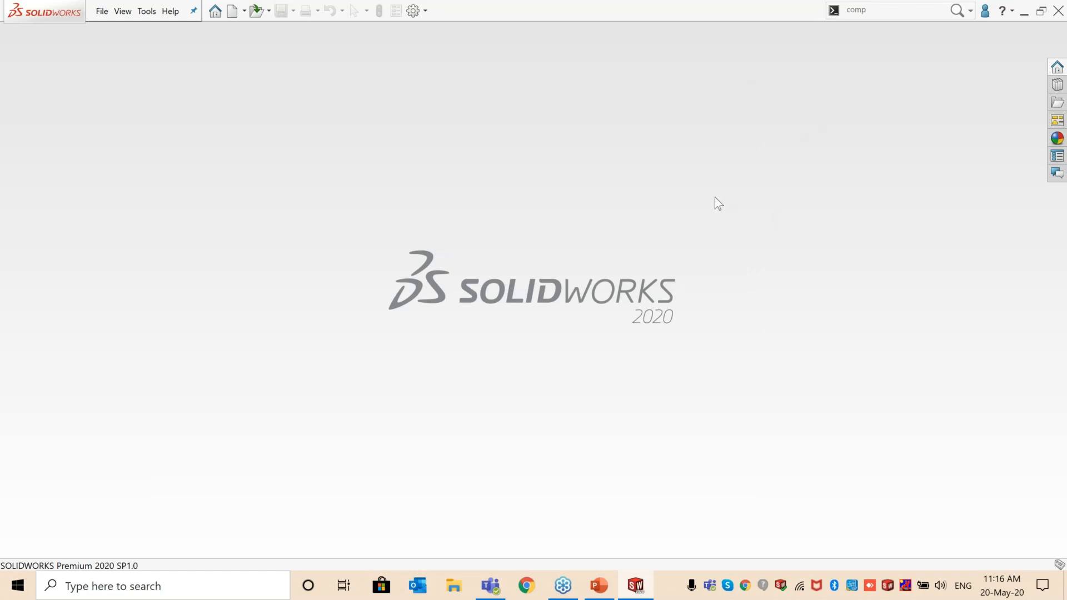
Step: Create a new part and start a sketch on the Front Plane
key("ctrl+n")
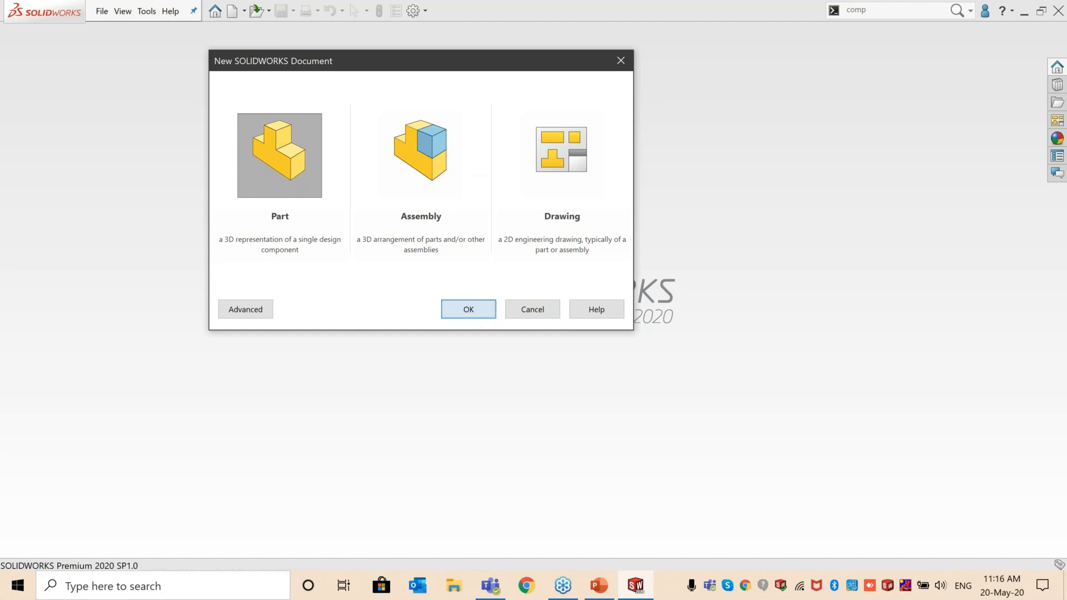
key("Return")
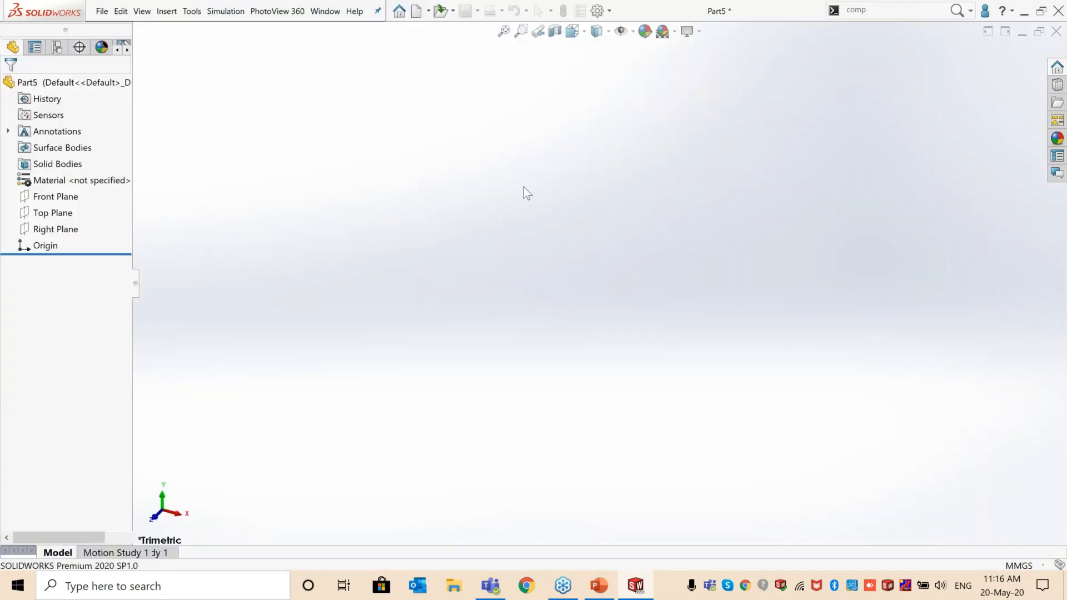
left_click(16, 40)
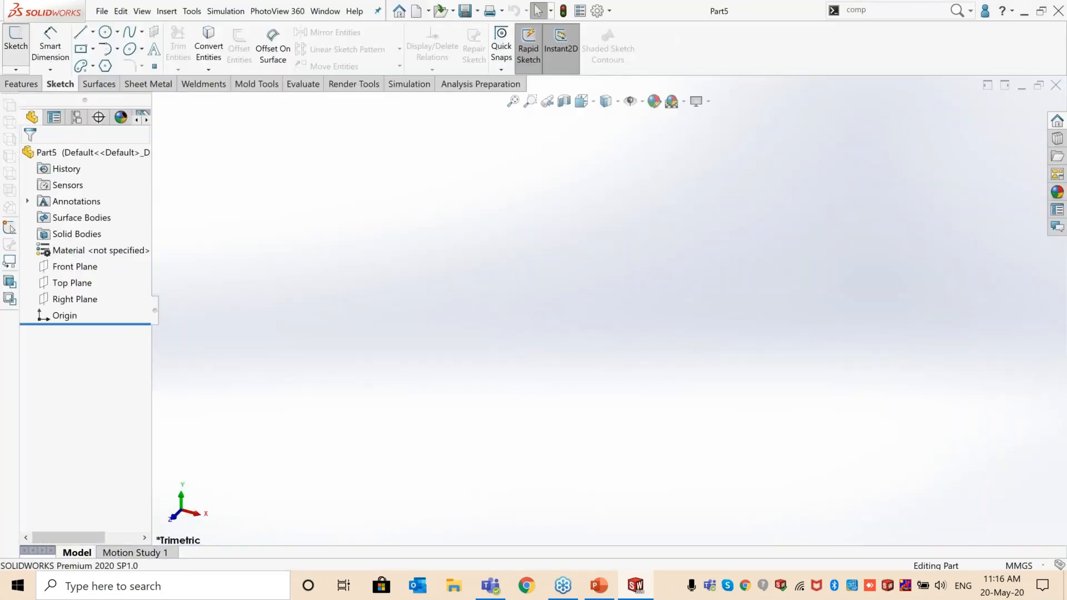
left_click(457, 204)
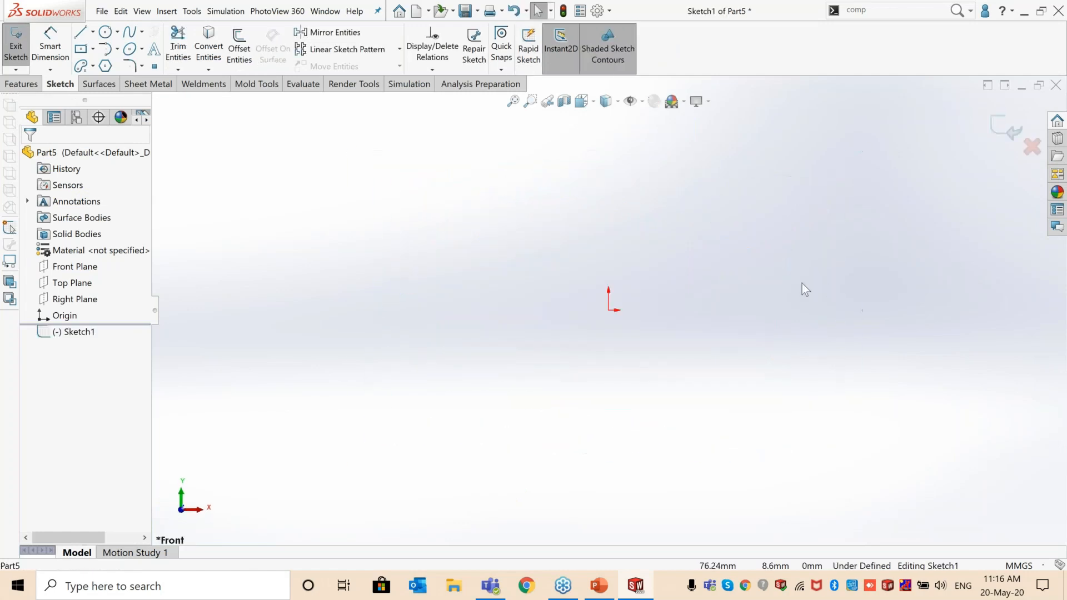
Step: Draw a vertical line about 43 mm long upward from the origin
left_click(81, 33)
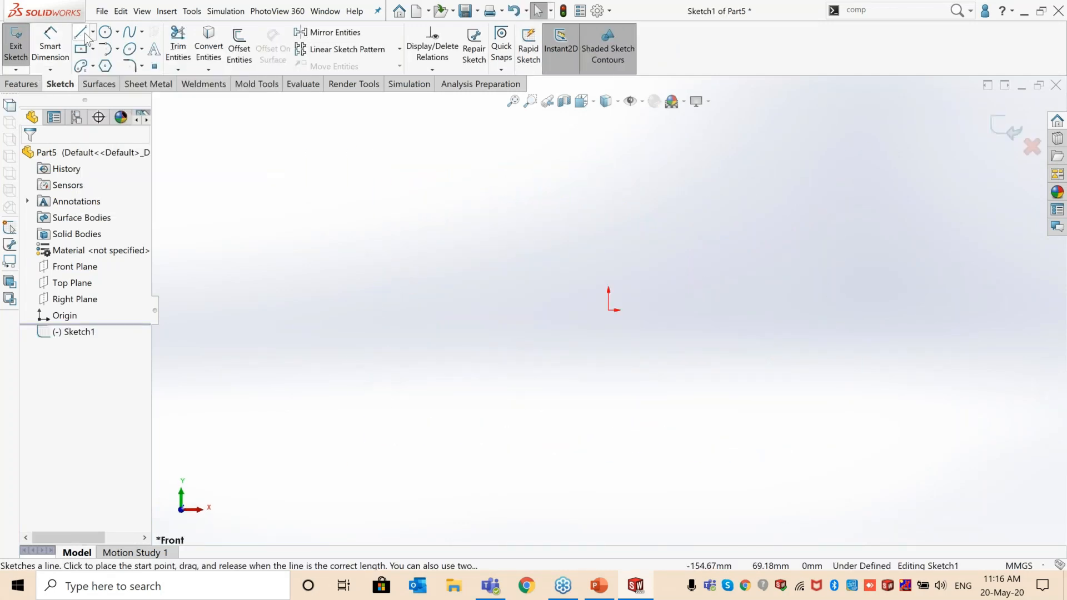
left_click(608, 309)
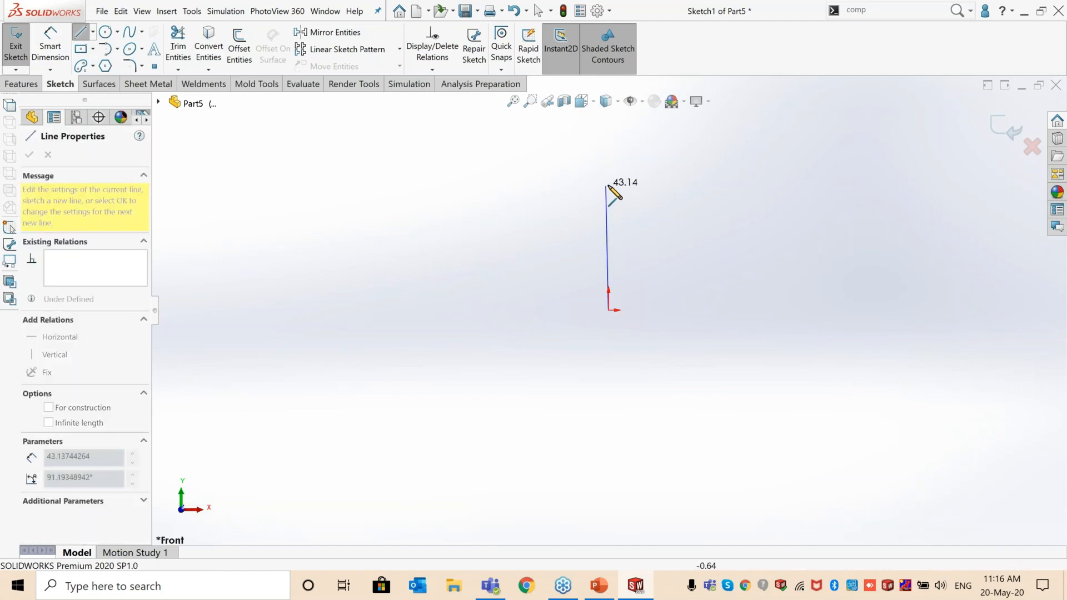
left_click(608, 190)
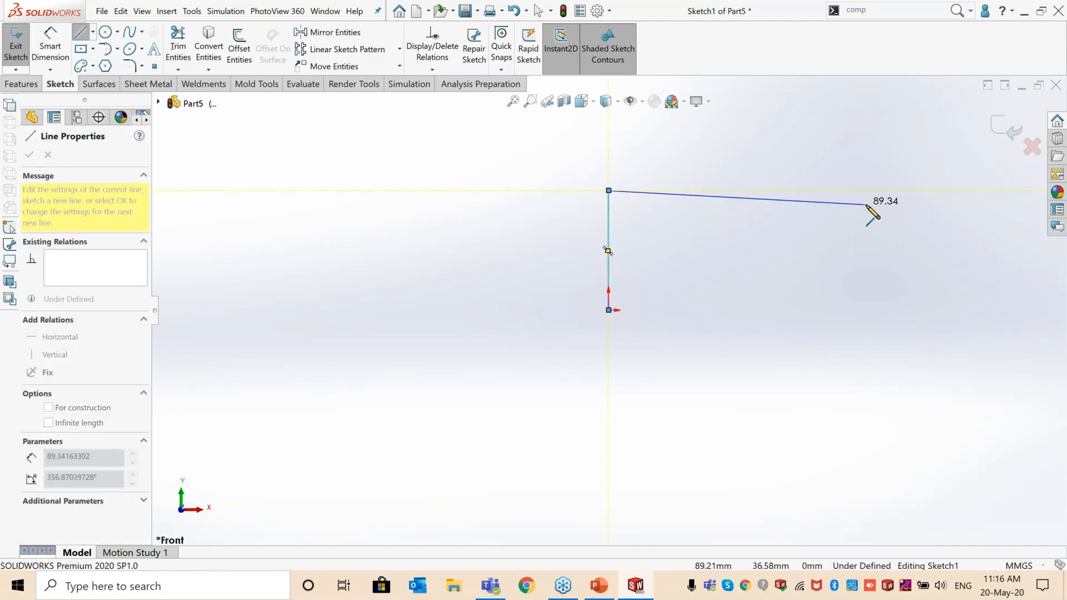
key("Escape")
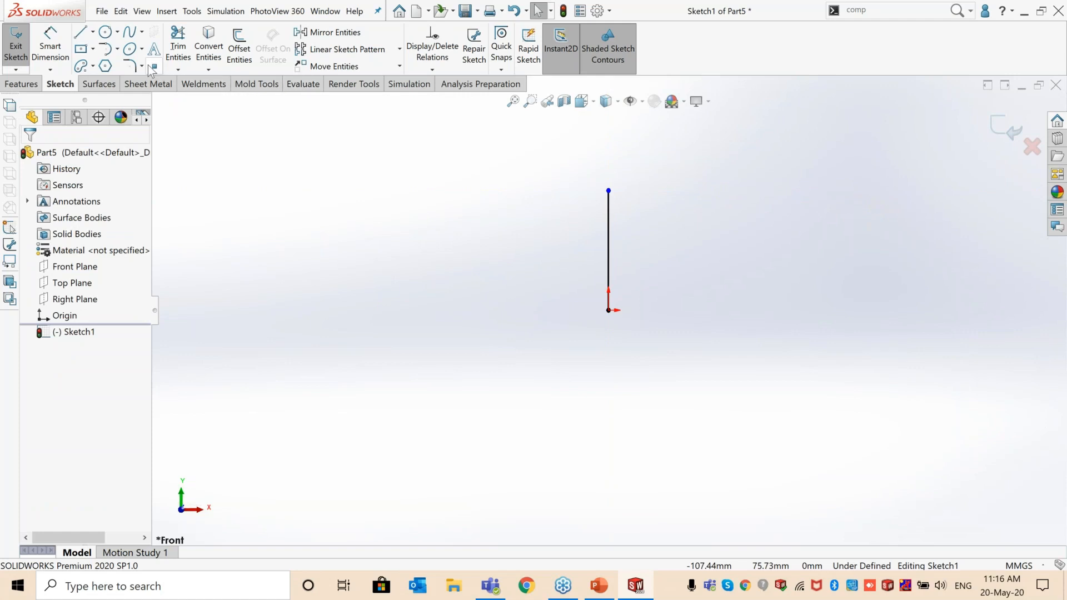
Step: Add a semicircular tangent arc from the vertical line's upper end, bulging upward and ending level with its start on the +X side
left_click(118, 49)
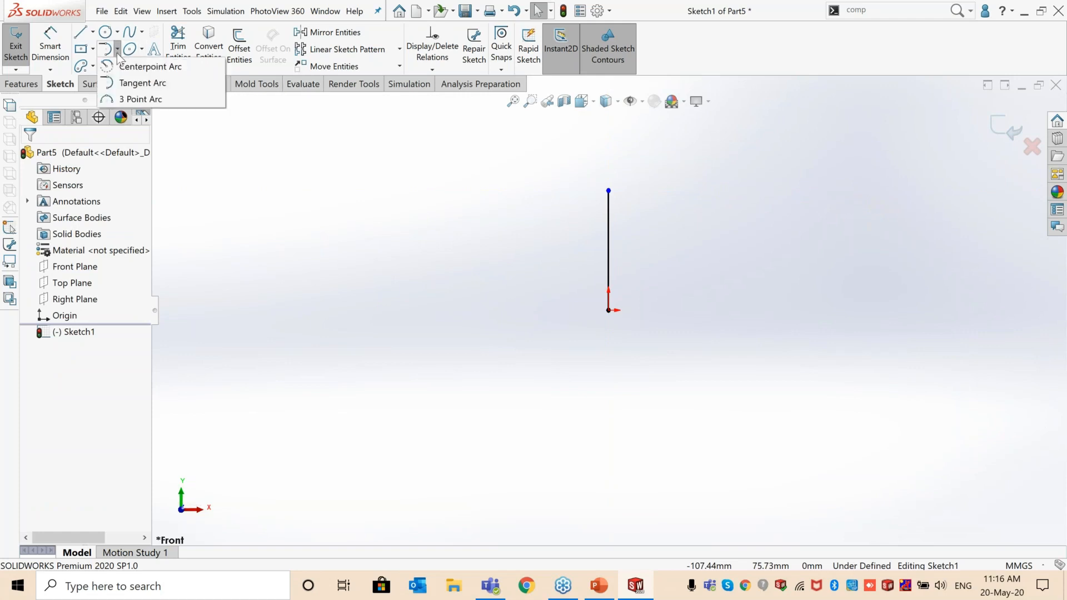
left_click(123, 83)
left_click(608, 190)
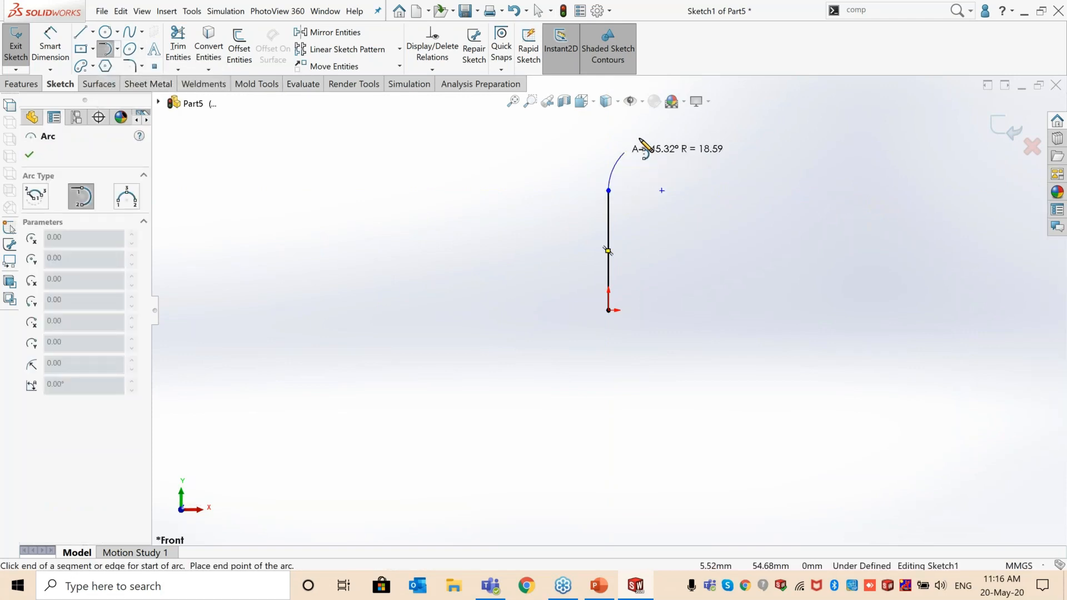
left_click(763, 192)
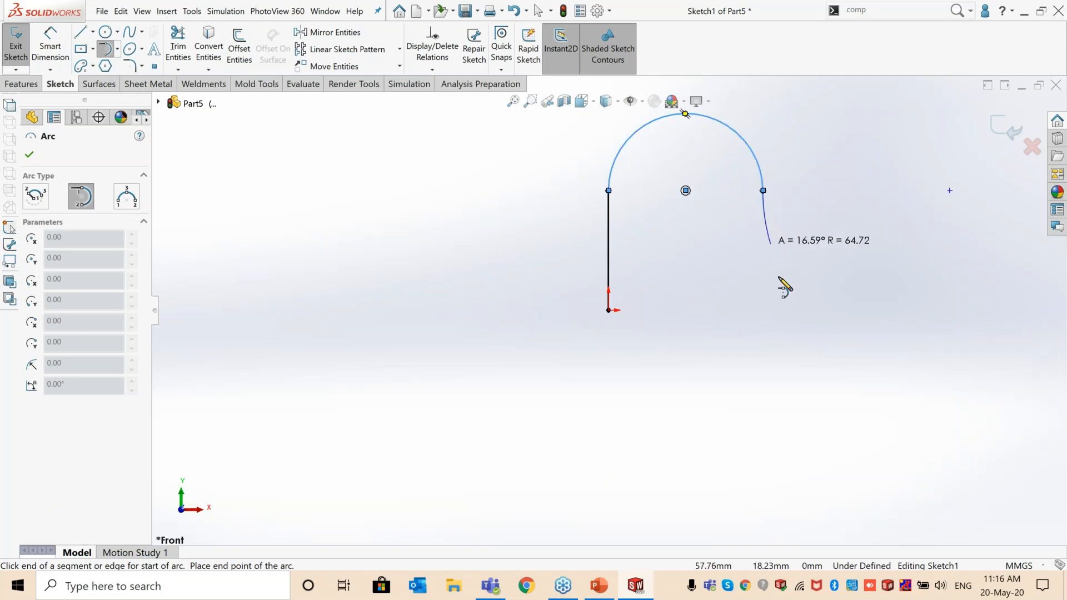
Step: Finish the Arc command and delete the vertical line and tangent arc from the sketch
key("Escape")
left_click(718, 291)
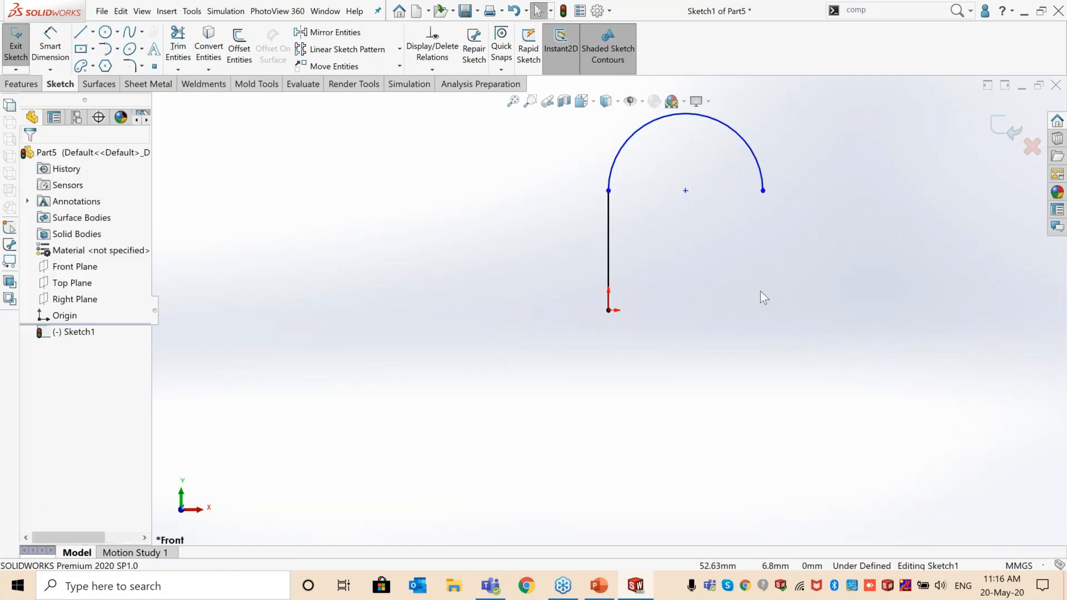
scroll(768, 184, "down", 2)
scroll(675, 221, "up", 3)
scroll(643, 310, "up", 1)
left_click_drag(499, 174, 739, 394)
key("Delete")
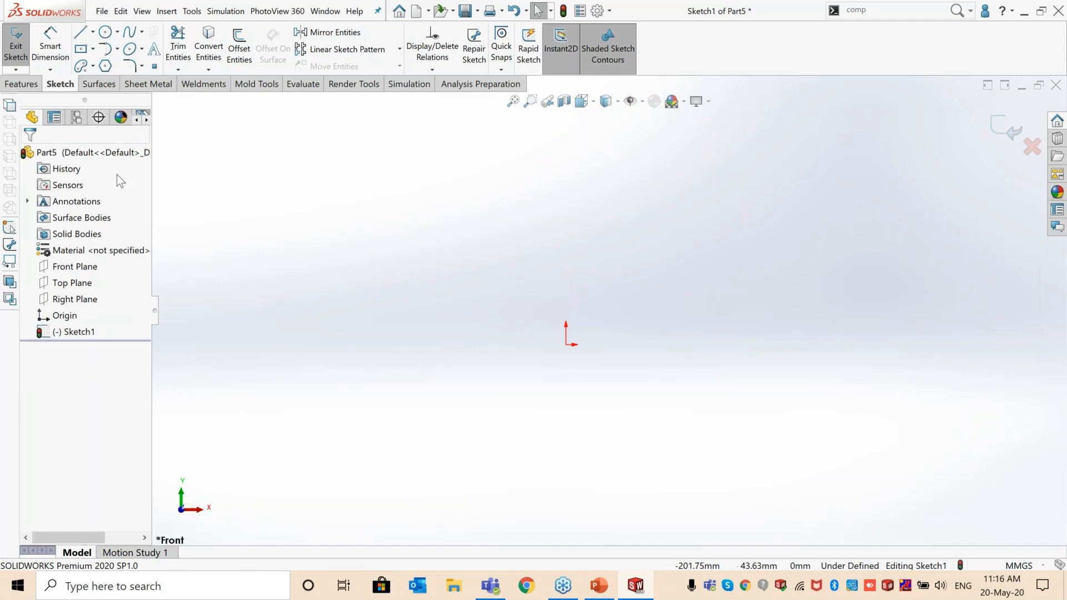
Step: Draw a closed arched profile from the origin with vertical sides about 71 mm long, a tangent arc of about 27.5 mm radius and a horizontal base
left_click(82, 34)
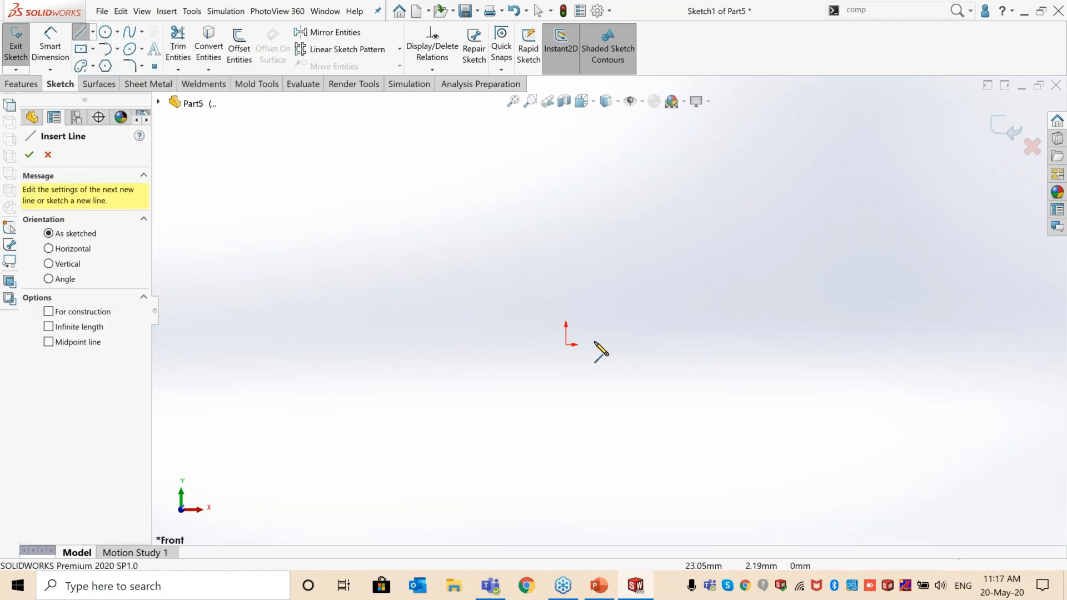
left_click(565, 345)
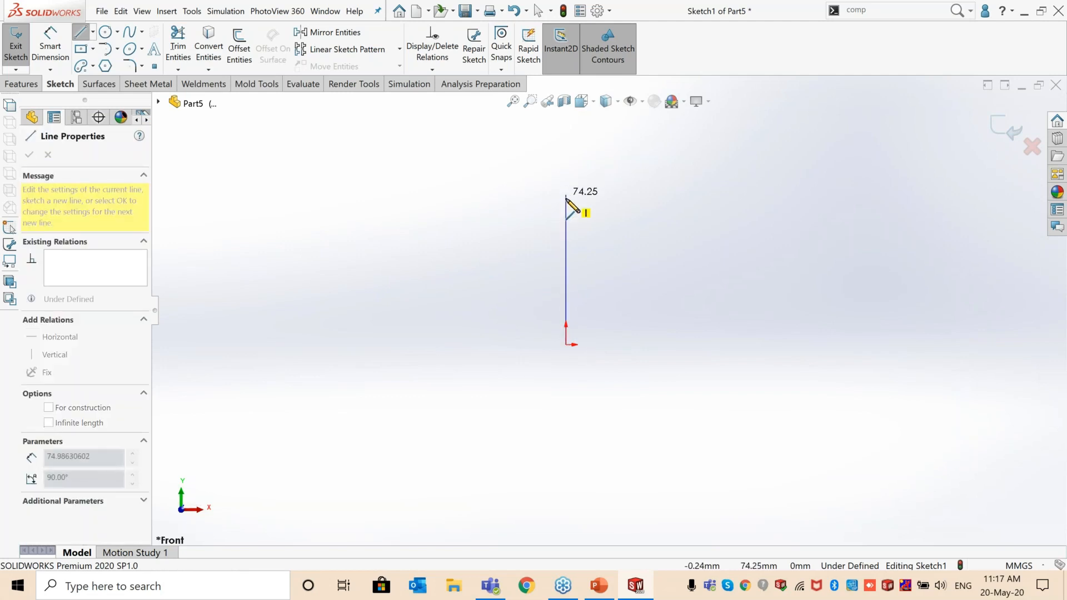
left_click(565, 200)
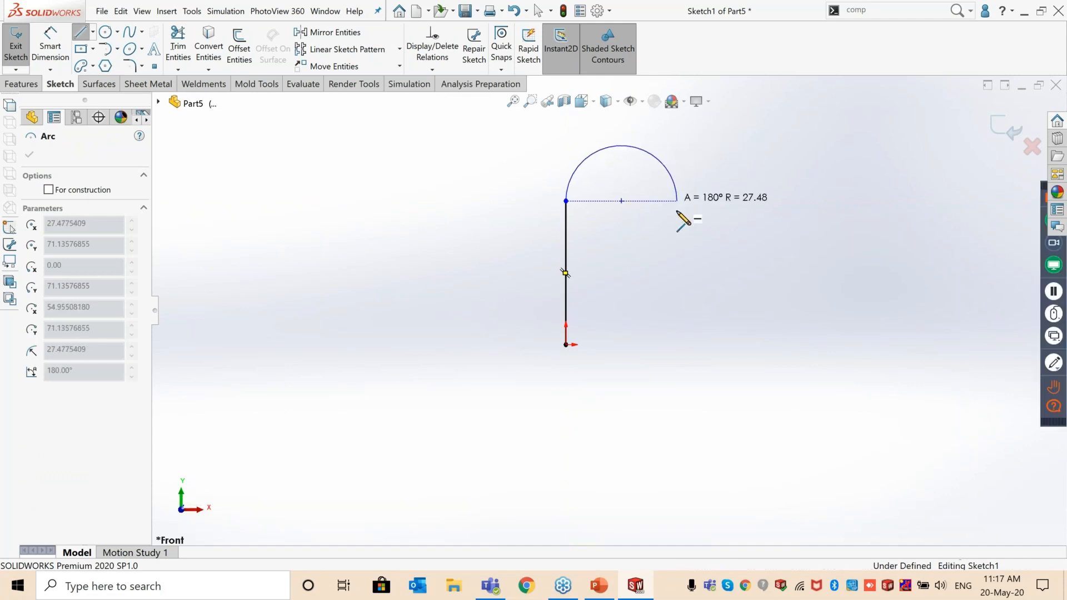
left_click(677, 200)
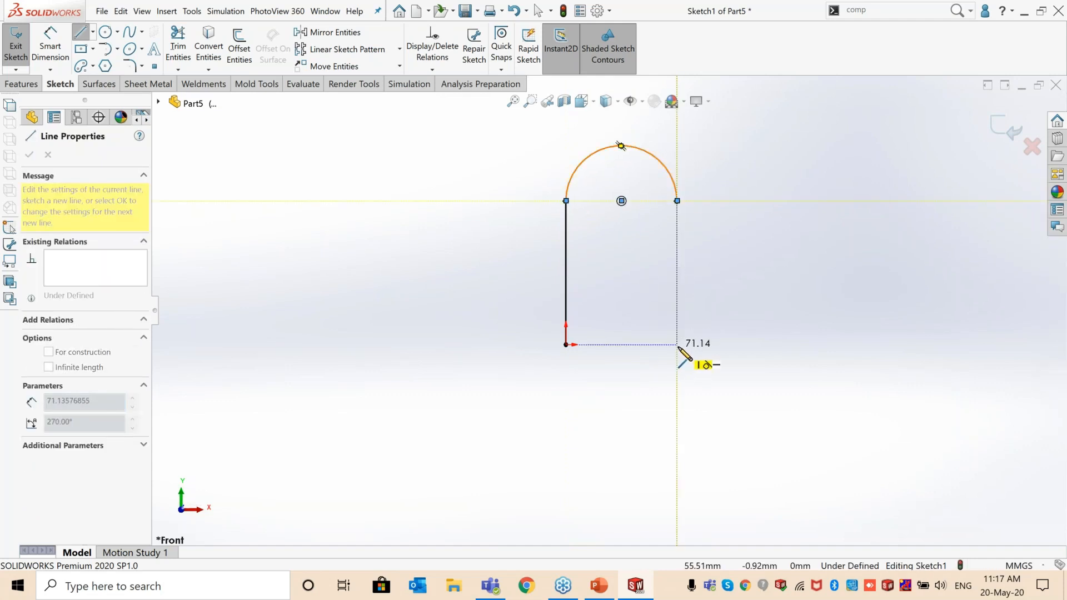
left_click(676, 345)
left_click(565, 345)
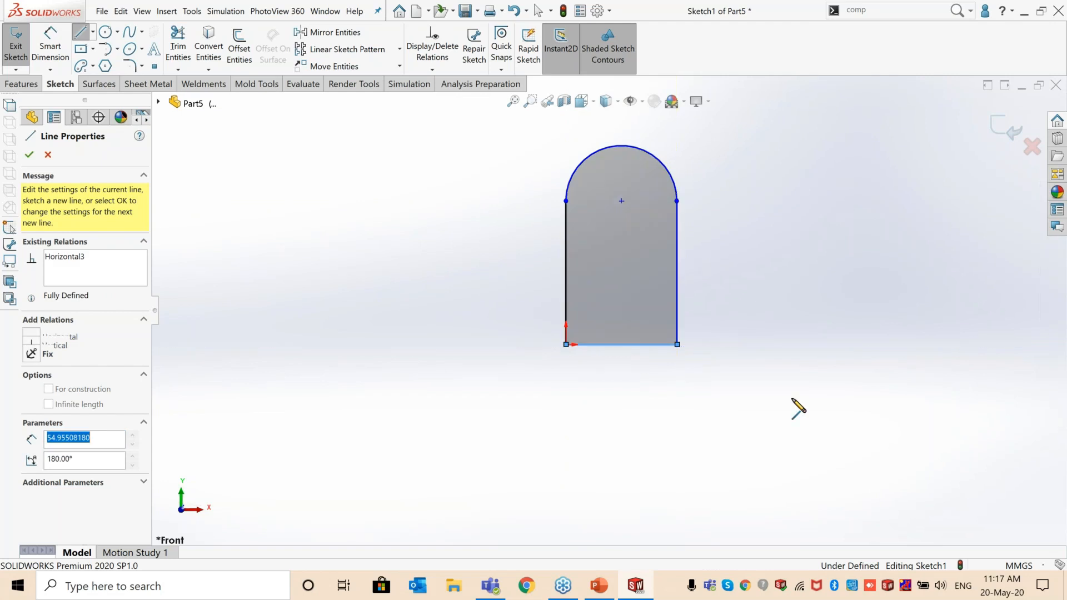
key("Escape")
key("Escape")
Step: Delete the entire arched profile from the sketch
scroll(623, 321, "up", 2)
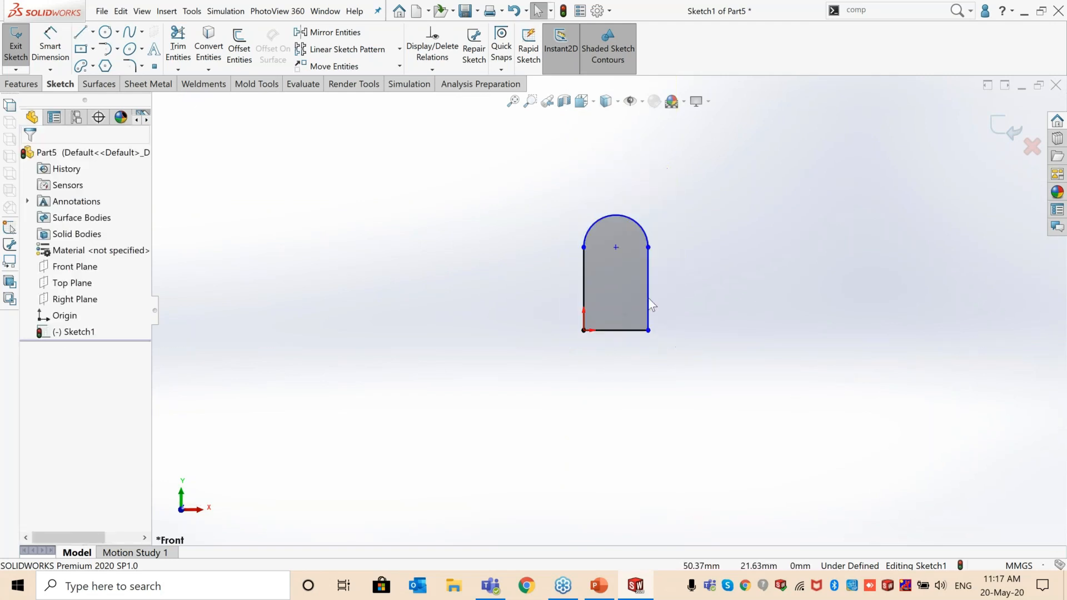
mouse_move(487, 162)
left_mouse_down()
mouse_move(648, 282)
mouse_move(714, 400)
left_mouse_up()
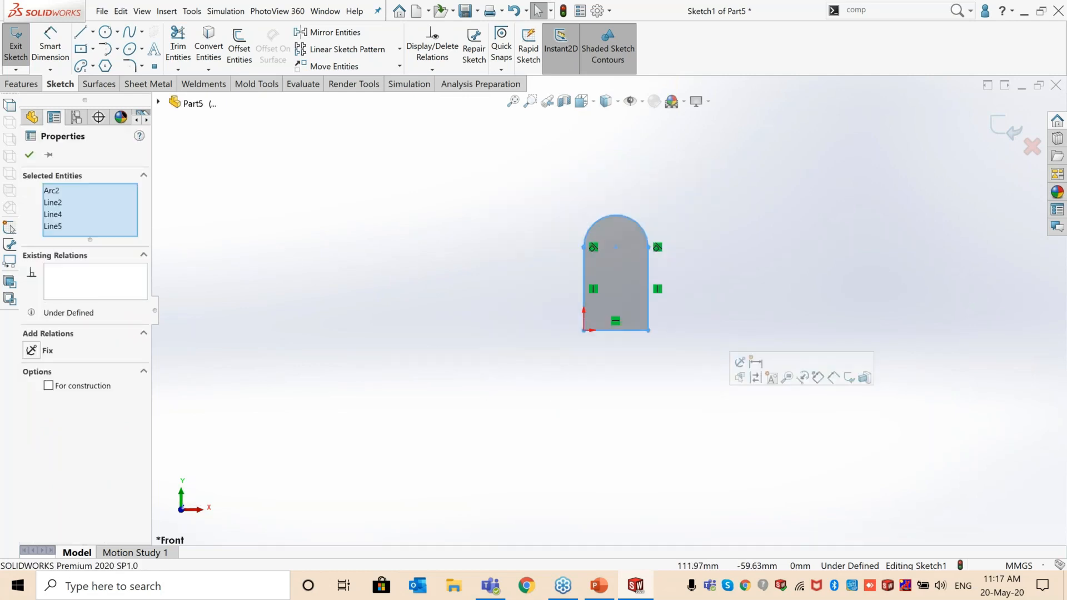
key("Delete")
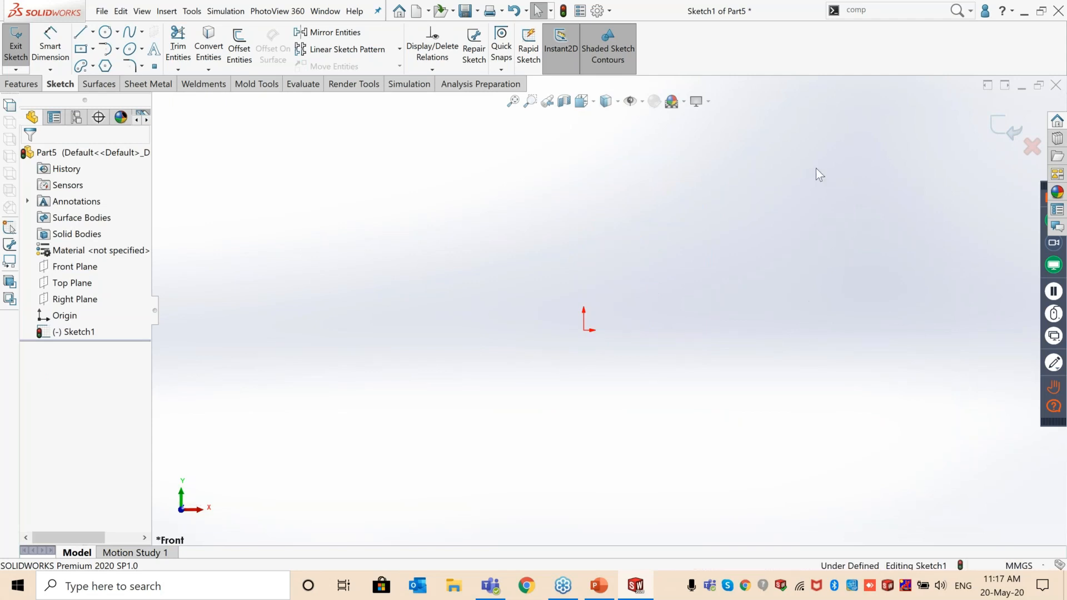
Step: Draw a center rectangle about 118 by 68 mm above the origin
left_click(105, 33)
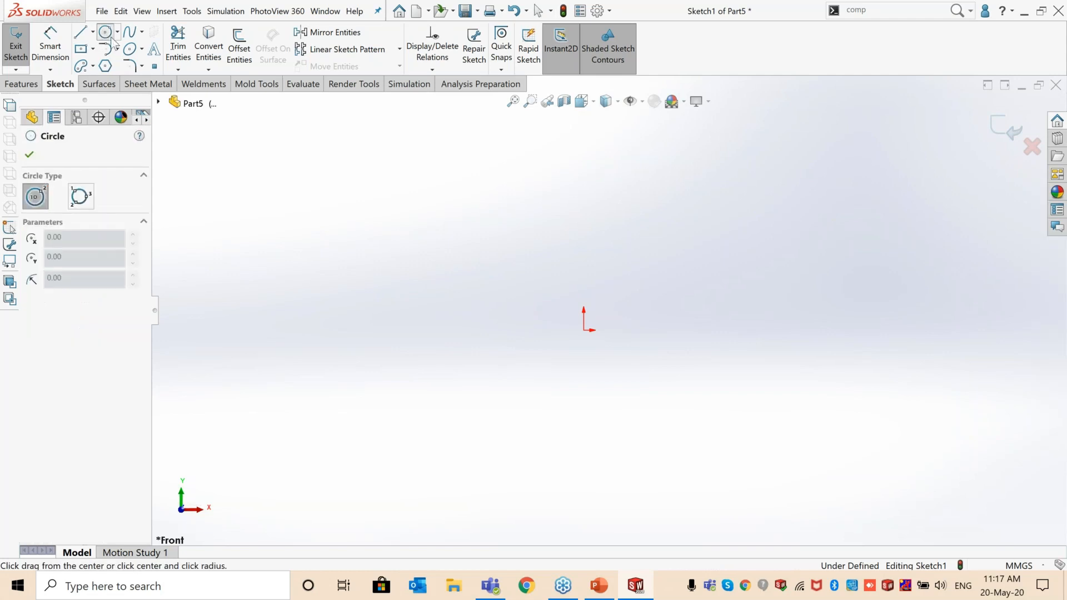
left_click(81, 49)
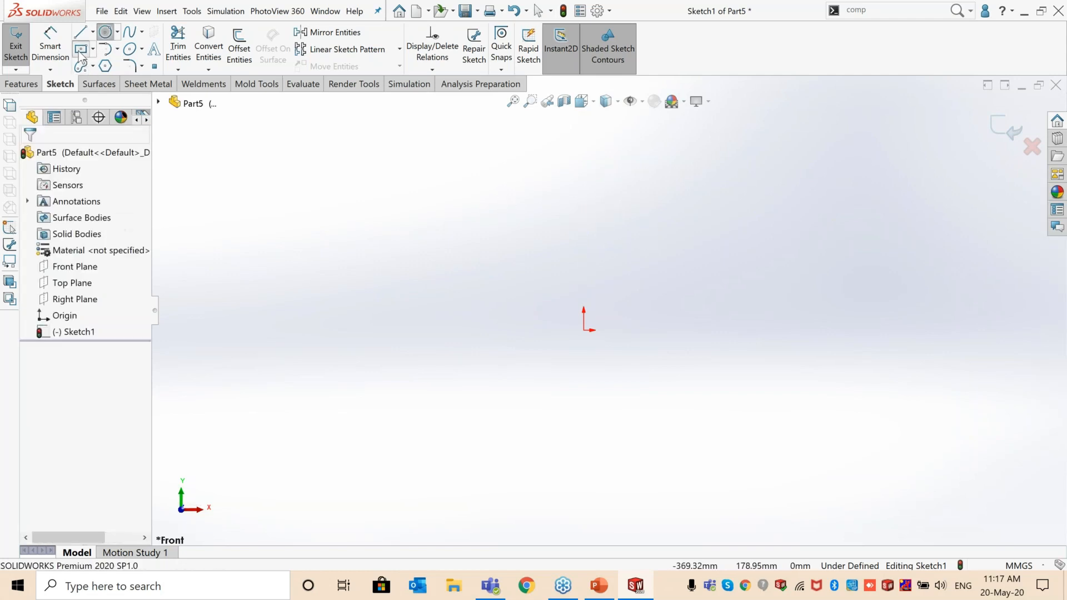
left_click(566, 220)
left_click(636, 260)
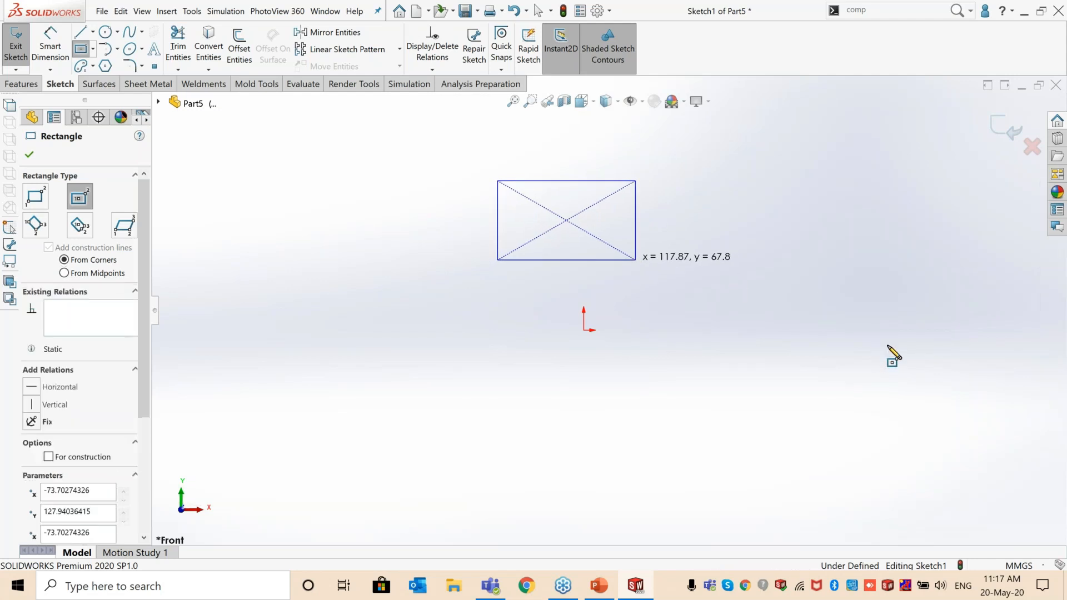
key("Escape")
Step: Add a Vertical relation between the rectangle's center point and the origin
left_click(583, 330)
left_click(566, 220, "ctrl")
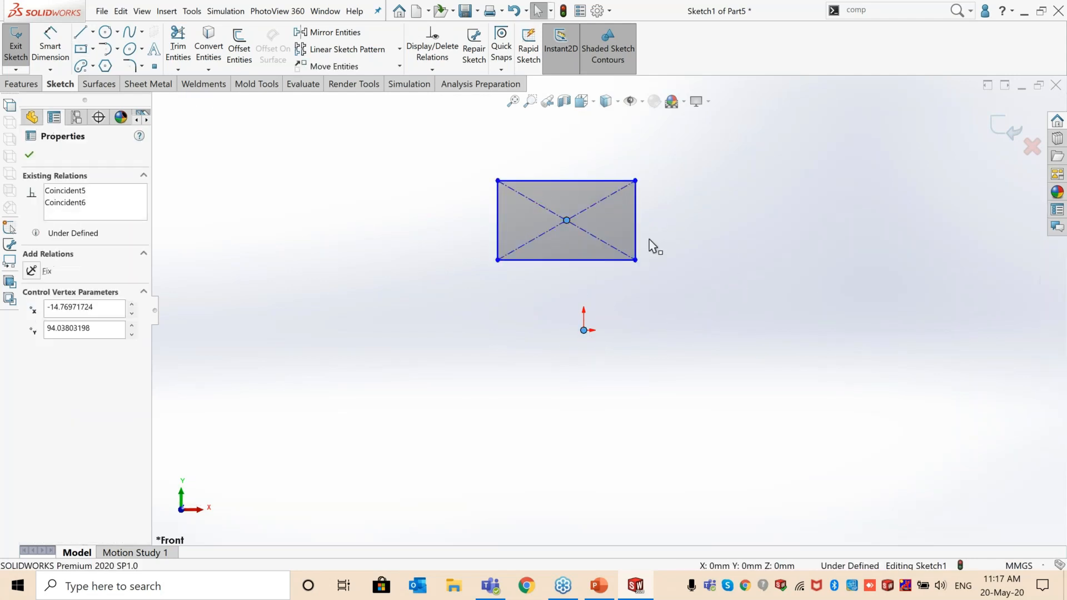
left_click(605, 185)
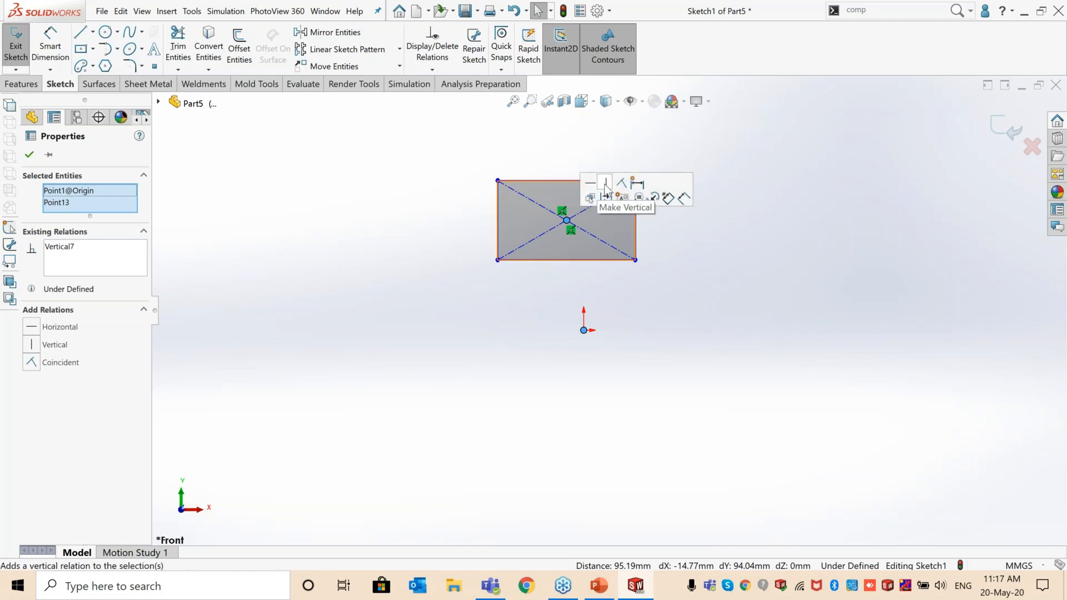
left_click(789, 325)
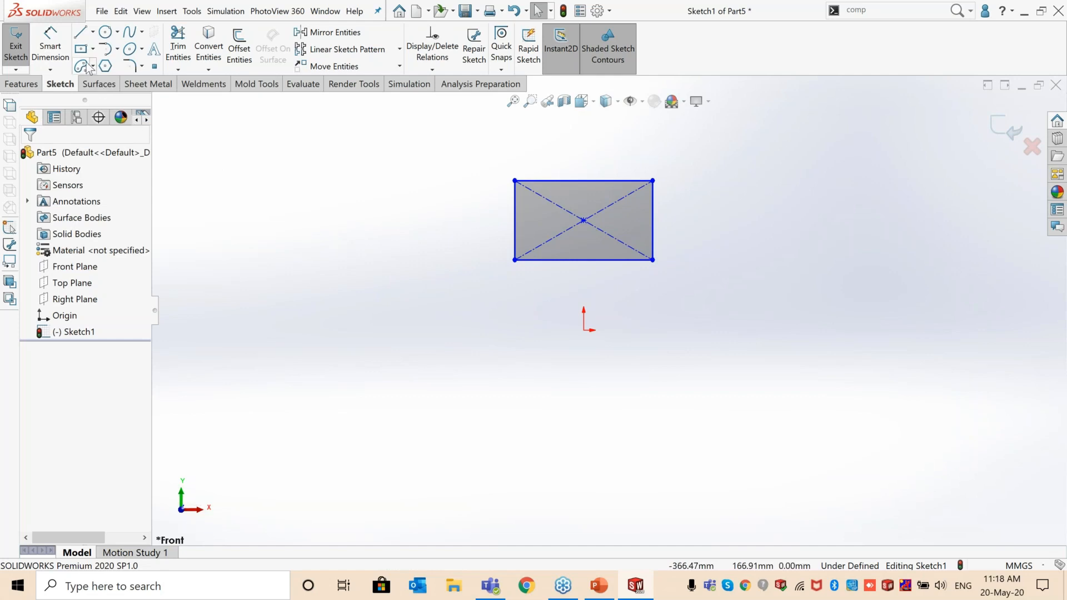
Step: Fully define all entities in the sketch with relations and dimensions, and move the lower edge's height dimension nearer the origin
left_click(433, 70)
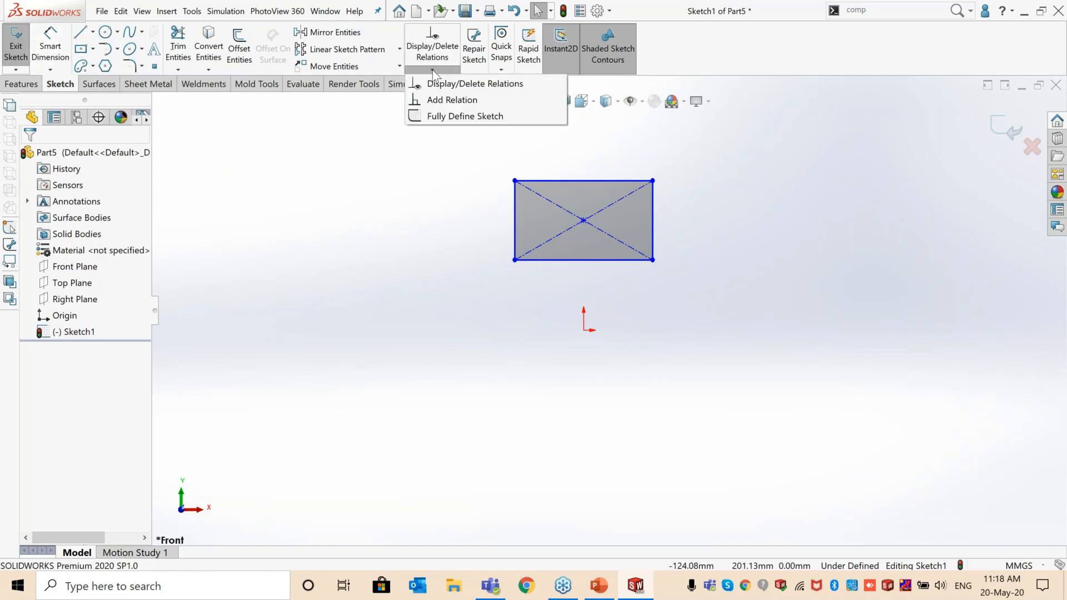
left_click(422, 120)
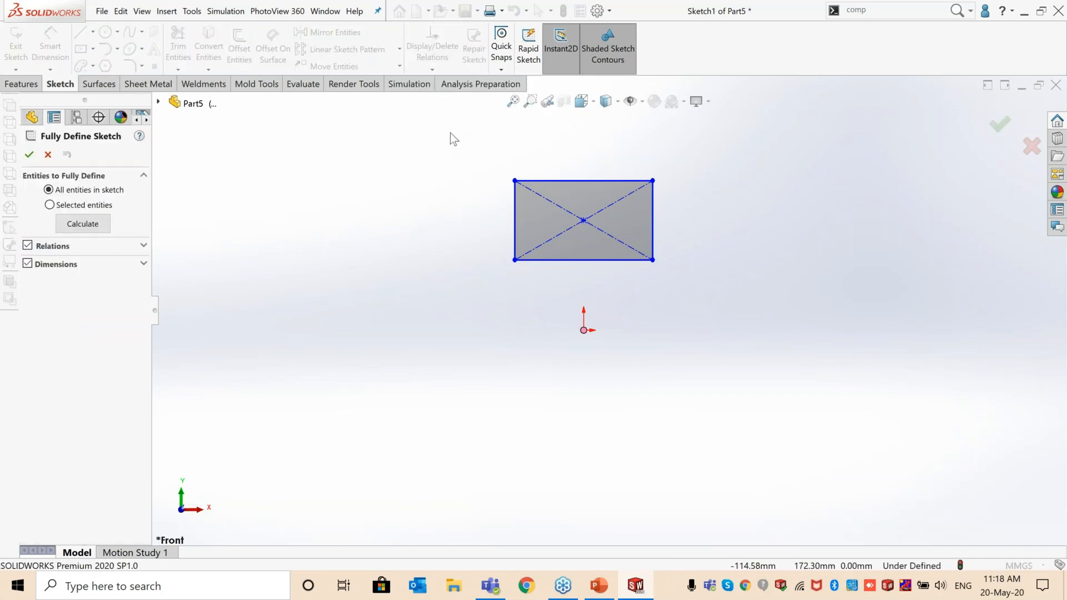
left_click_drag(463, 145, 691, 294)
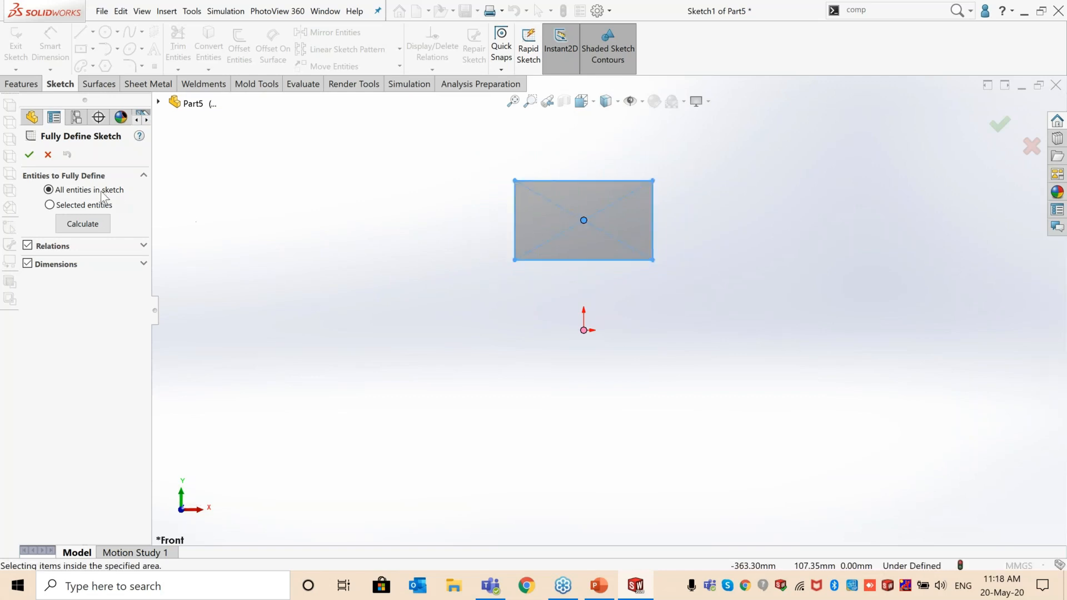
left_click(30, 155)
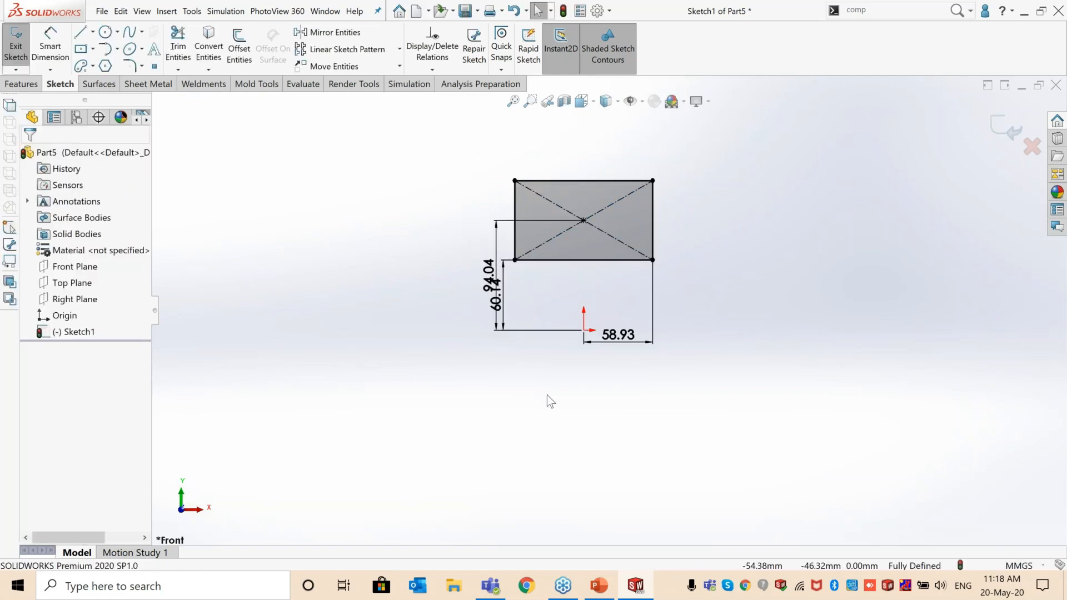
left_click_drag(495, 296, 562, 304)
left_click(791, 261)
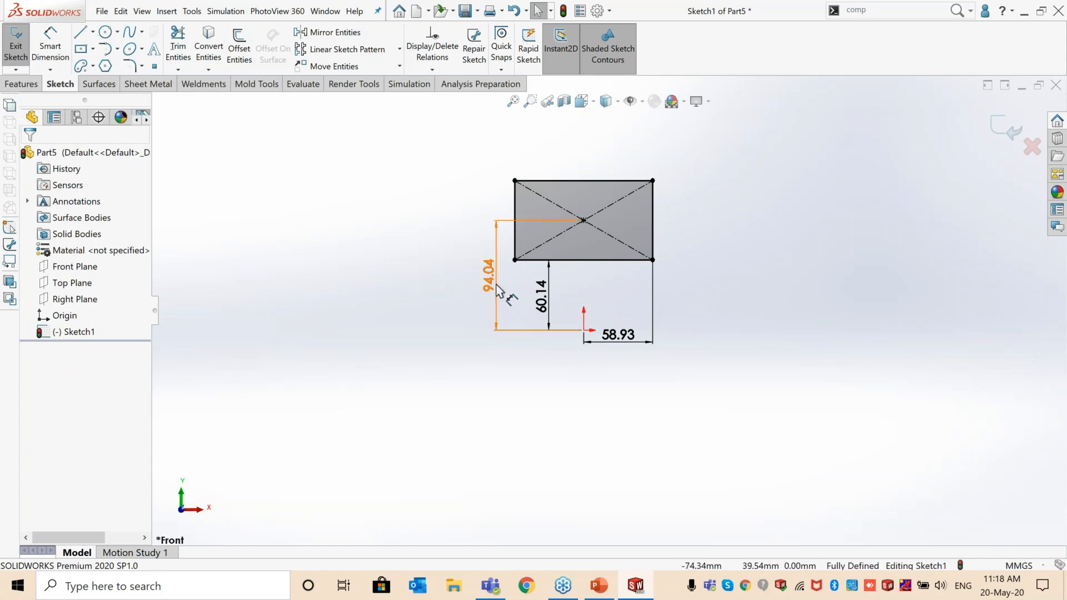
Step: Set the height of the rectangle's center above the origin to 95 mm and the height of its lower edge to 50 mm
left_click(496, 302)
double_click(496, 302)
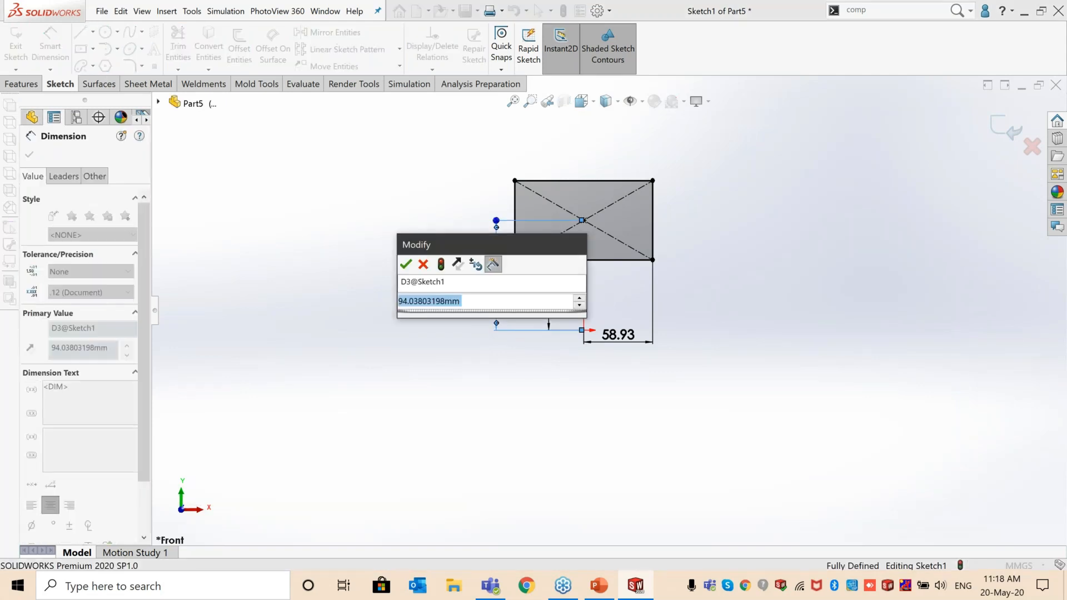
type("95")
key("Return")
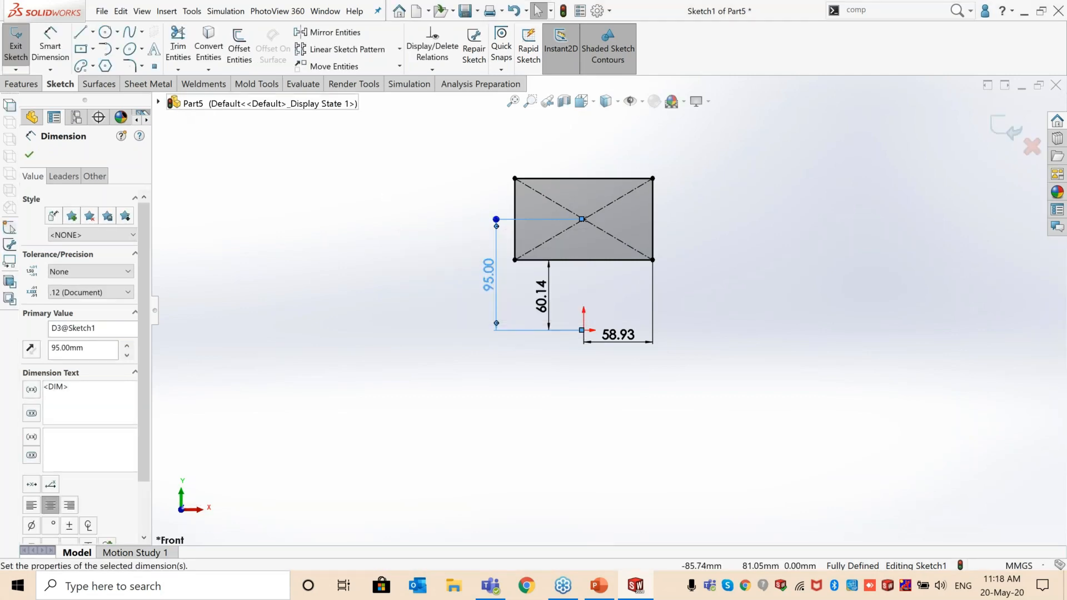
double_click(550, 308)
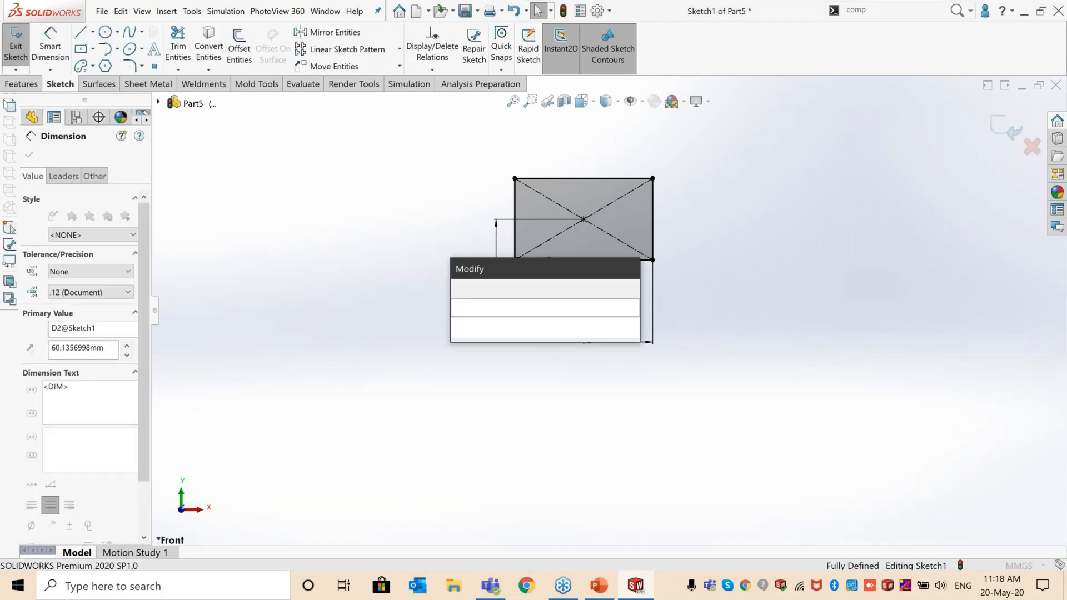
type("50")
key("Return")
left_click(791, 300)
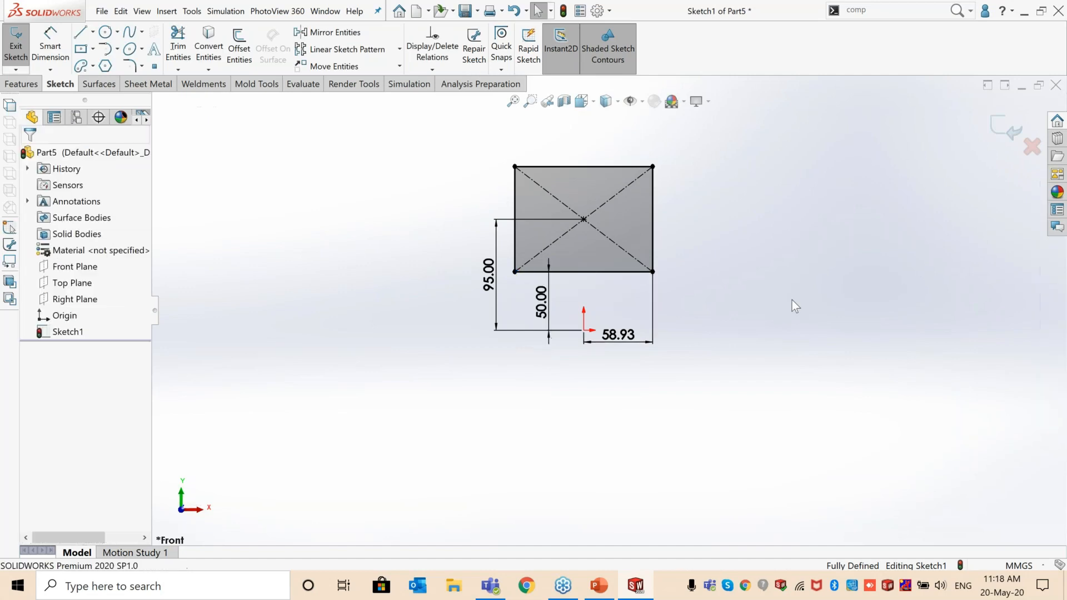
Step: Delete the dimensioned rectangle from the sketch
left_click(433, 70)
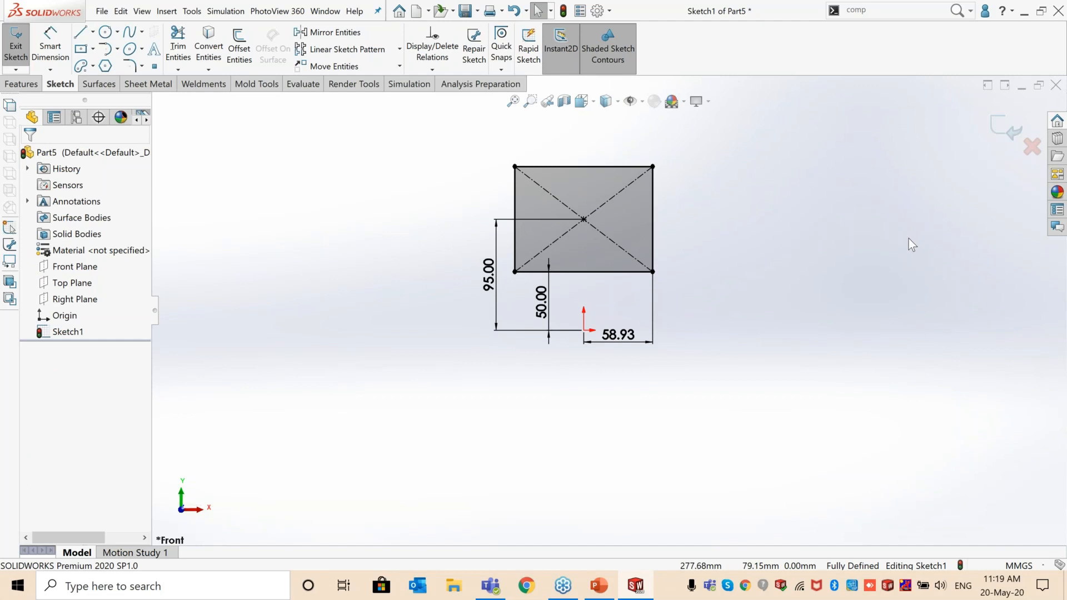
mouse_move(434, 134)
left_mouse_down()
mouse_move(737, 353)
mouse_move(741, 380)
left_mouse_up()
key("Delete")
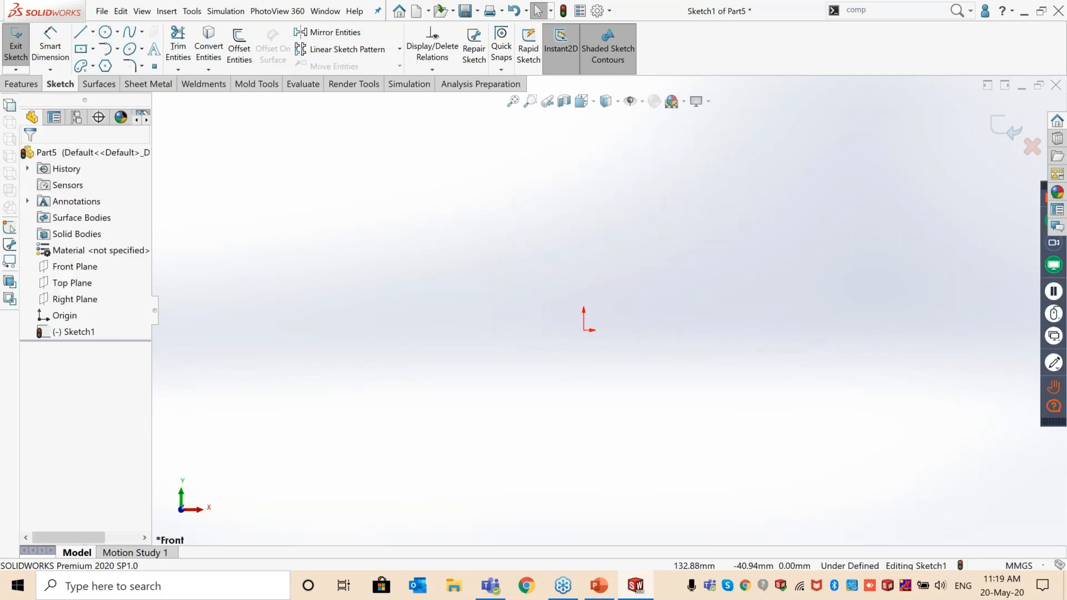
Step: Draw a circle centered about 97 mm directly above the origin, without reaching down to the origin
left_click(104, 33)
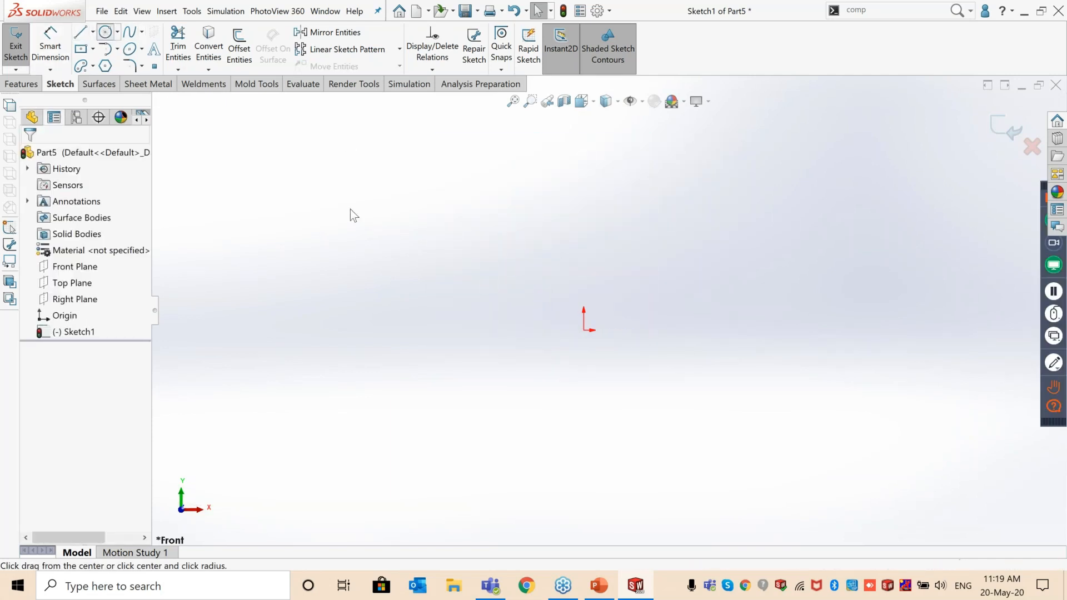
left_click_drag(583, 216, 627, 267)
key("Escape")
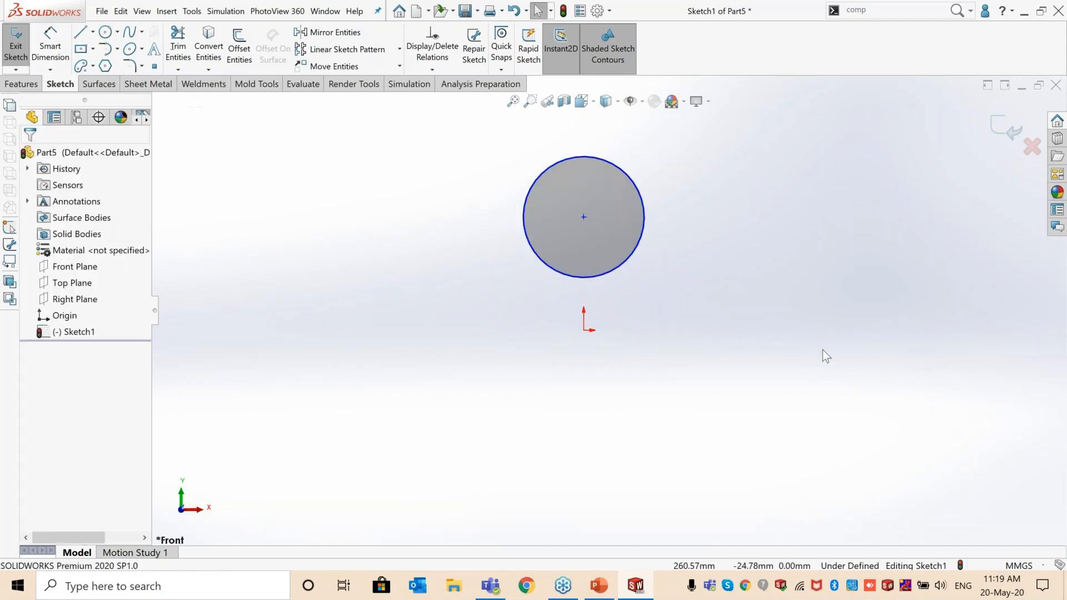
Step: Draw a single slanted line on the -X side of the circle, with its lower end farther from the circle
left_click(81, 32)
left_click_drag(458, 183, 430, 332)
left_click_drag(431, 374, 425, 363)
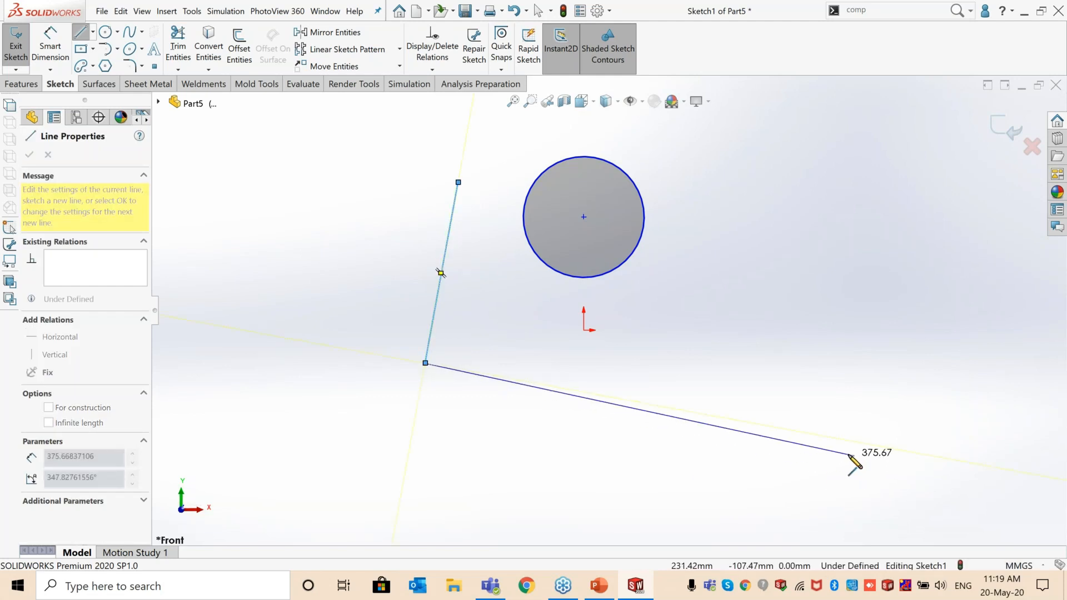
key("Escape")
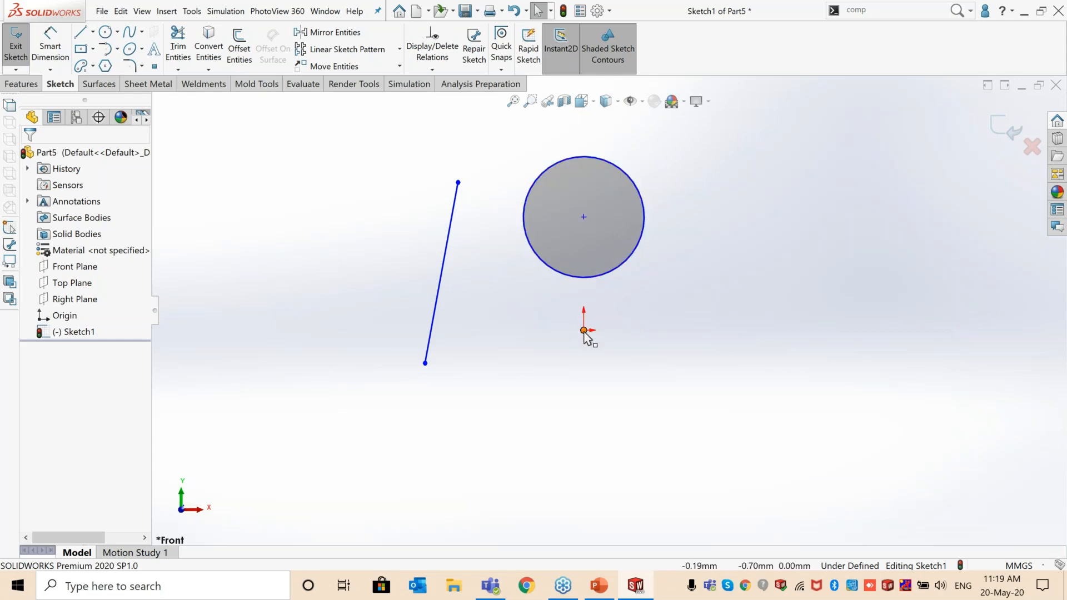
left_click(432, 71)
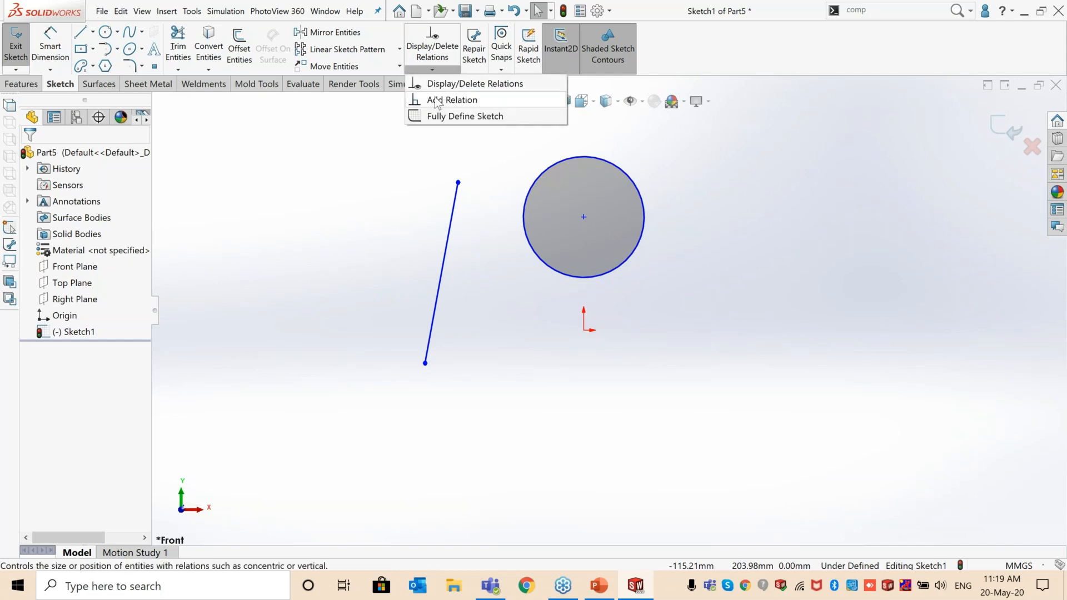
left_click(445, 99)
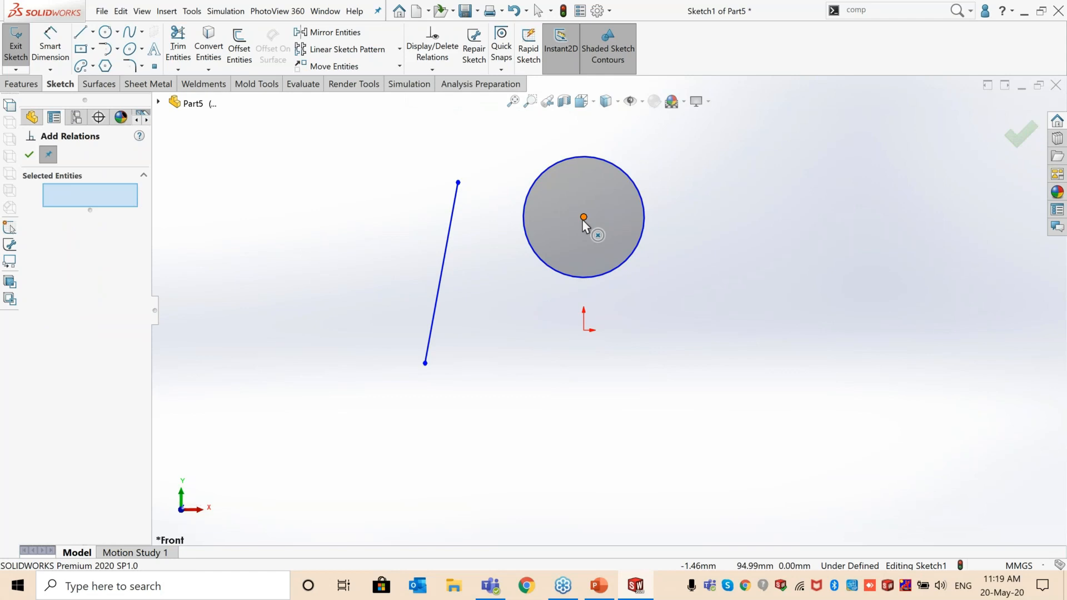
left_click(583, 217)
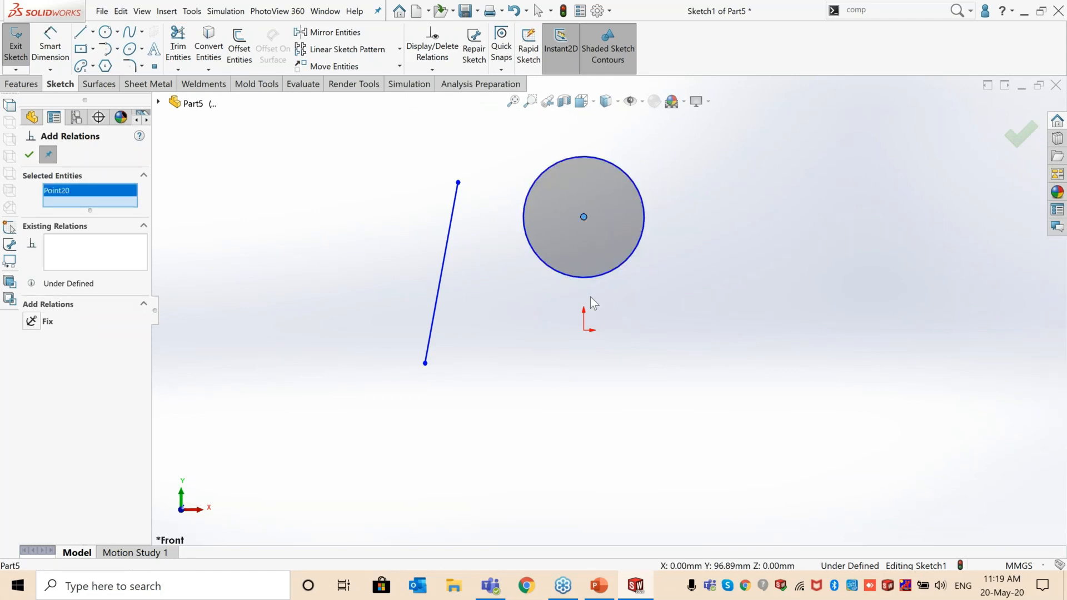
left_click(583, 330)
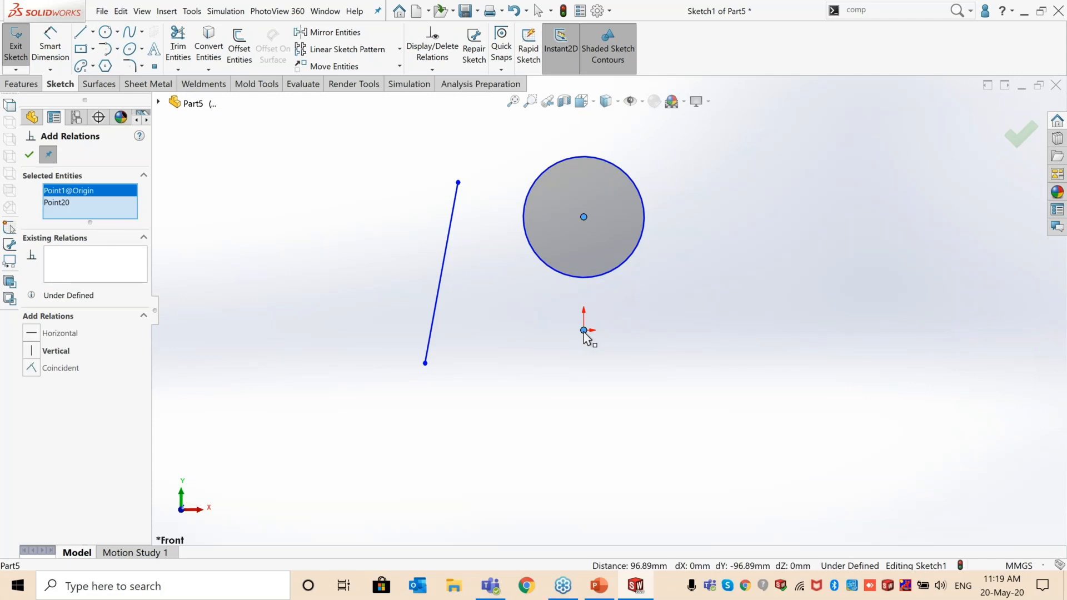
left_click(29, 154)
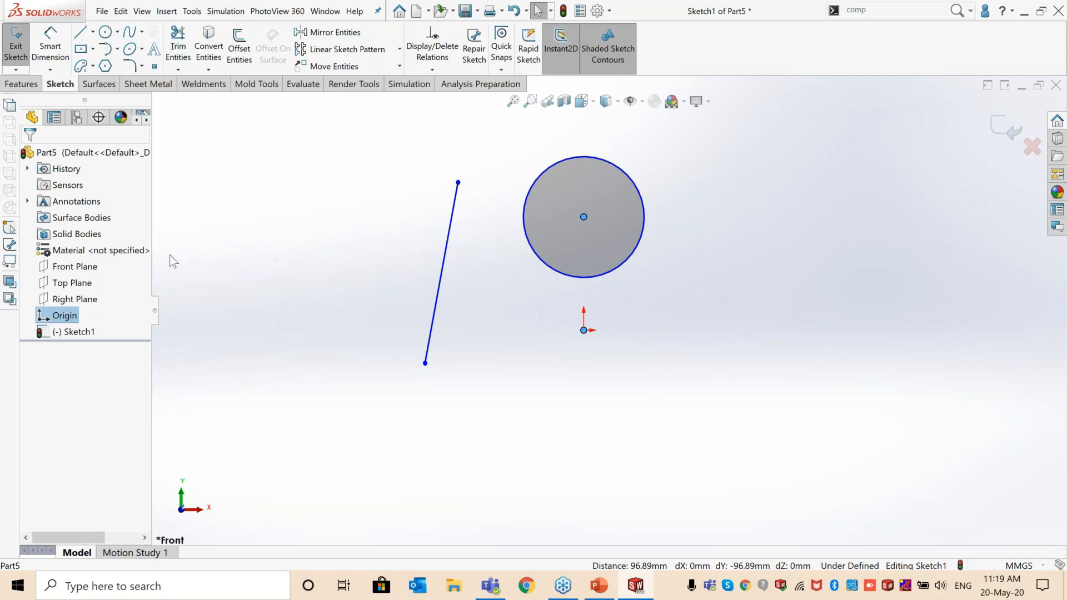
left_click(375, 265)
left_click(1007, 129)
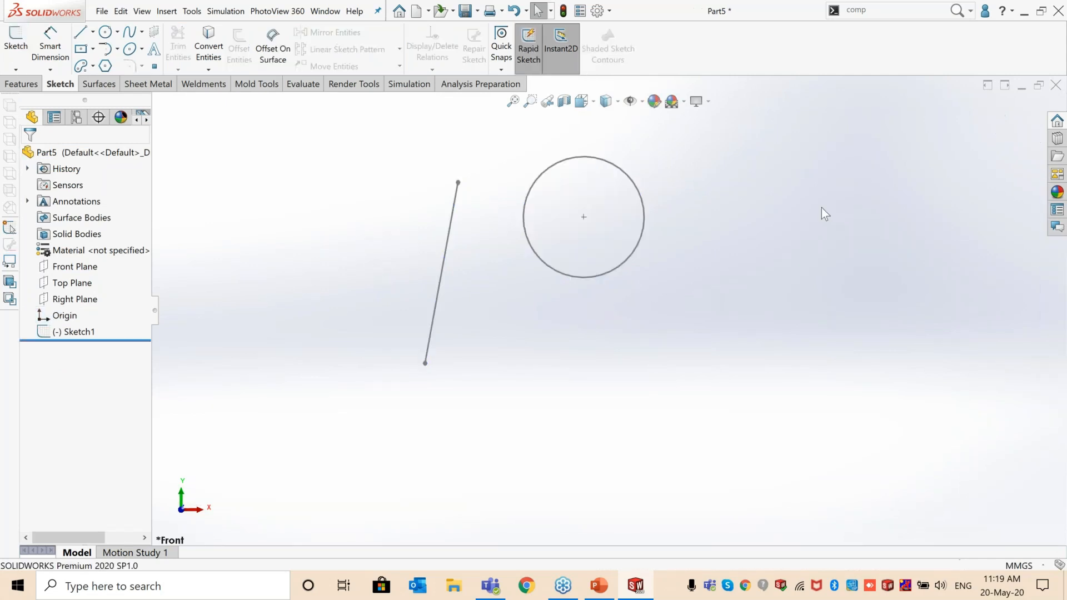
double_click(637, 247)
Step: Make the circle's center coincident with the origin
scroll(698, 303, "down", 3)
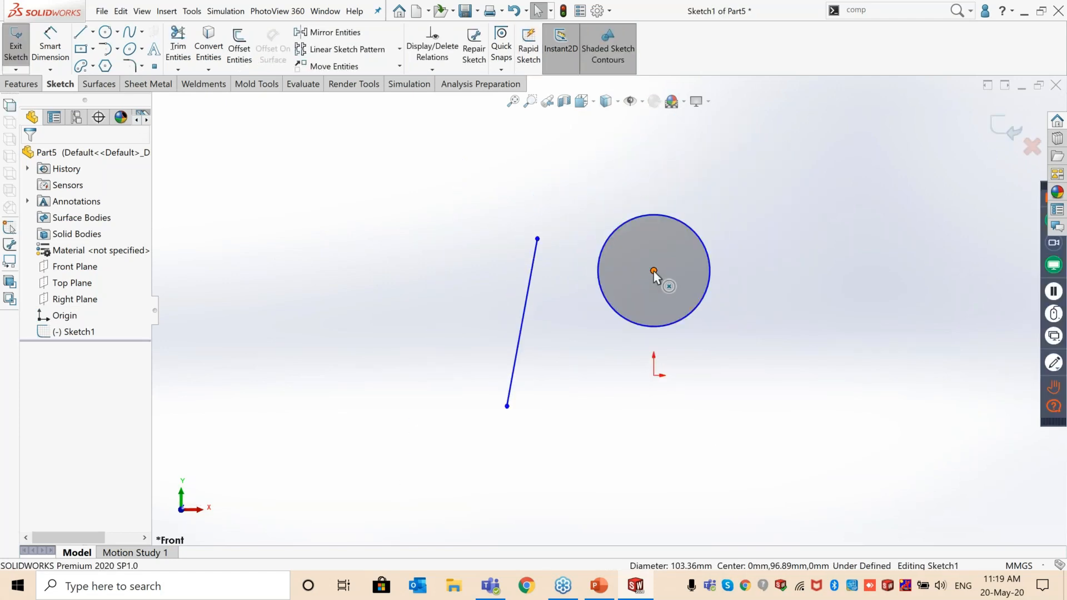
left_click(653, 271)
left_click(653, 376, "ctrl")
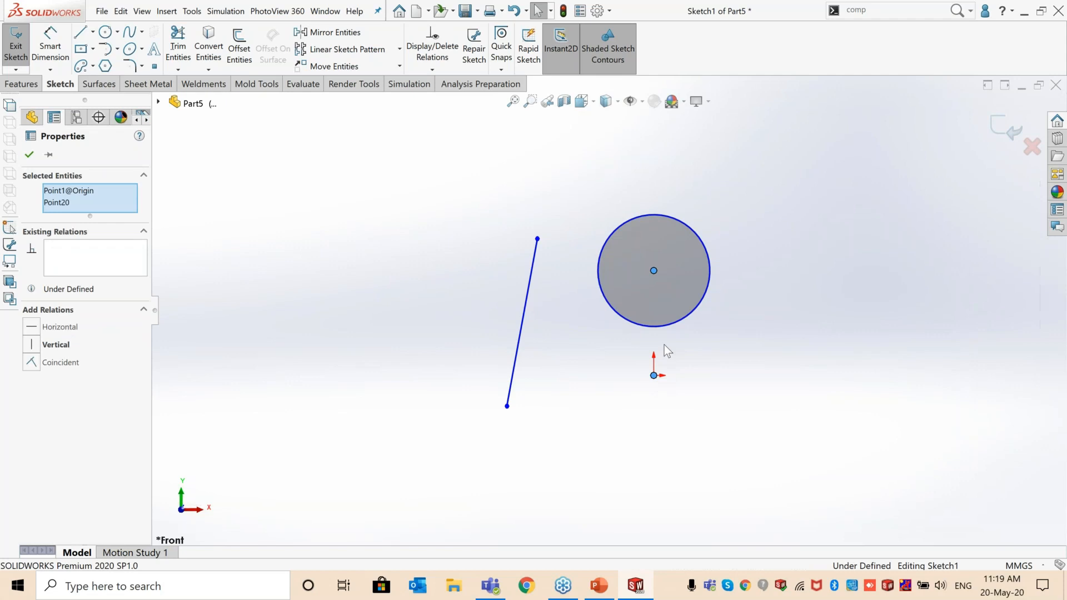
left_click(709, 343)
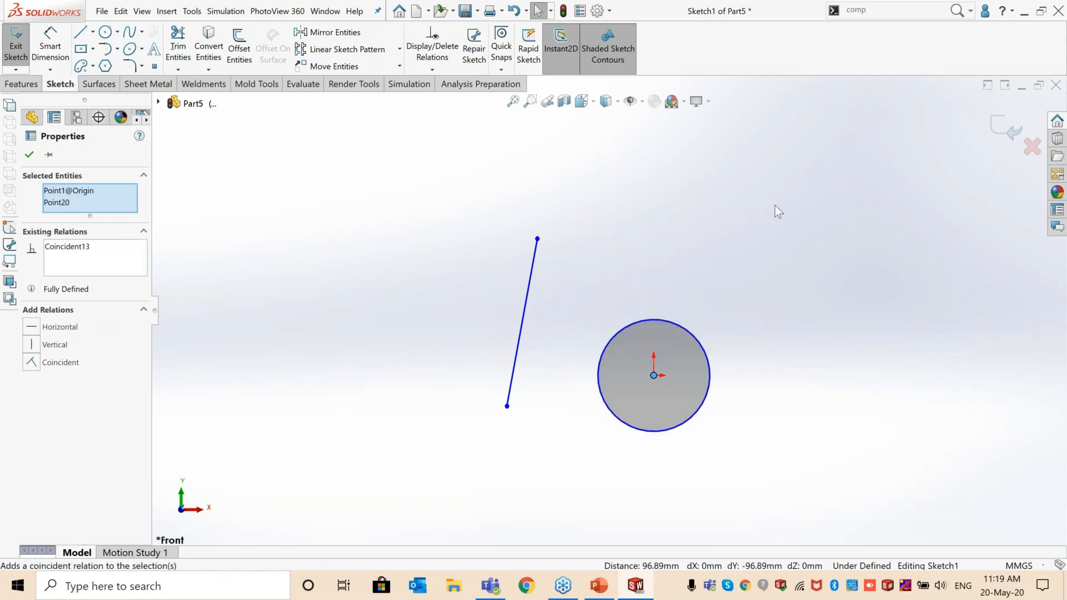
left_click(765, 205)
scroll(626, 361, "down", 2)
scroll(625, 366, "up", 2)
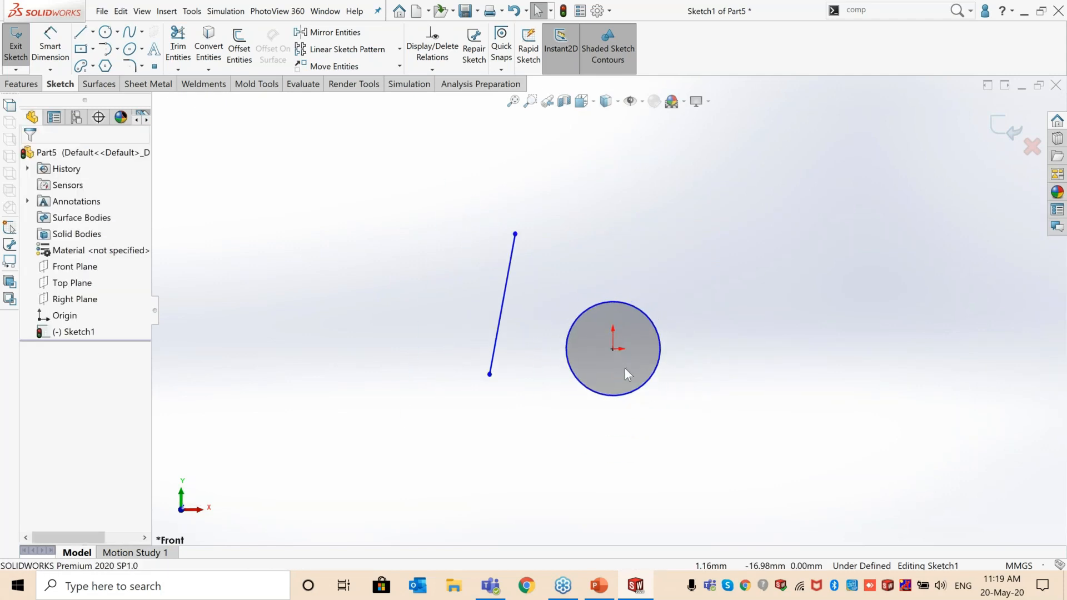
scroll(722, 284, "down", 3)
scroll(611, 314, "up", 2)
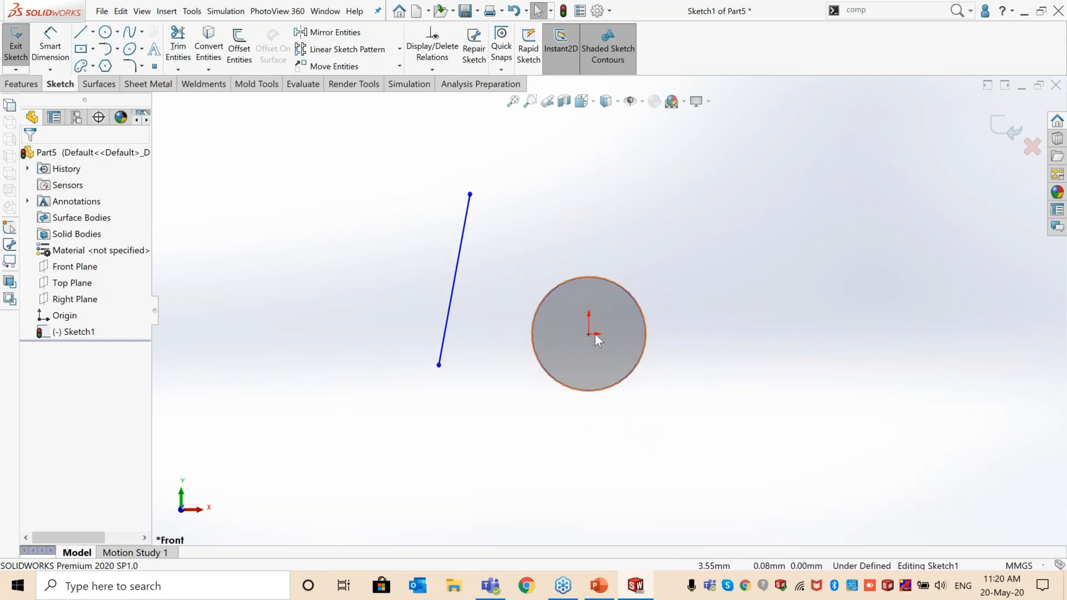
Step: Delete the circle centered on the origin, keeping the slanted line
left_click(432, 70)
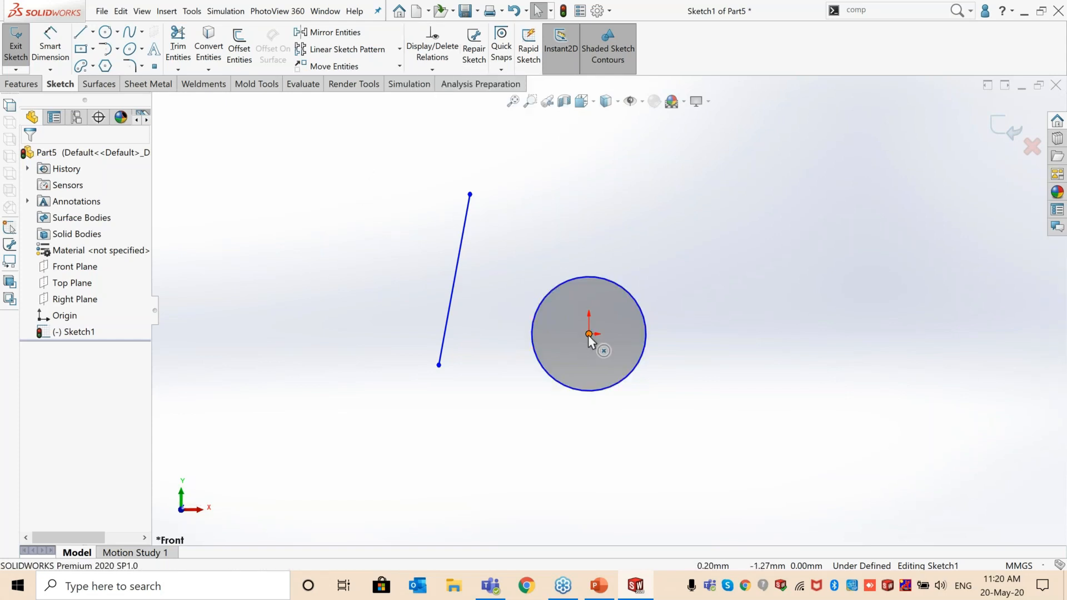
mouse_move(589, 334)
left_mouse_down()
mouse_move(606, 306)
mouse_move(596, 250)
mouse_move(796, 304)
mouse_move(691, 277)
left_mouse_up()
left_click_drag(513, 258, 721, 443)
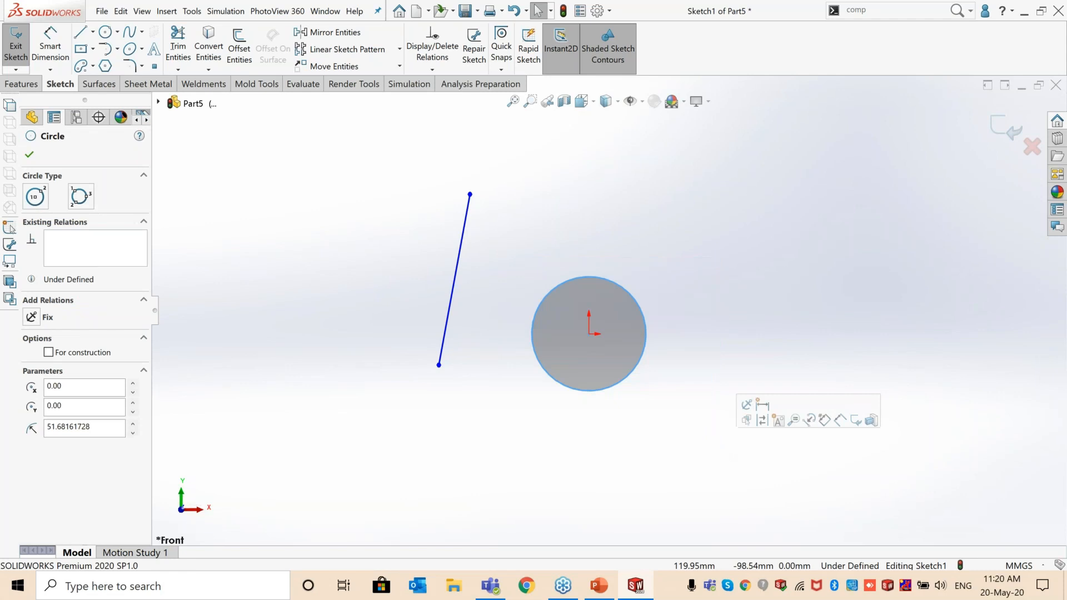
key("Delete")
Step: Draw a circle of about 53 mm radius above the origin, centered at about X -7 mm, Y 96 mm
left_click(105, 33)
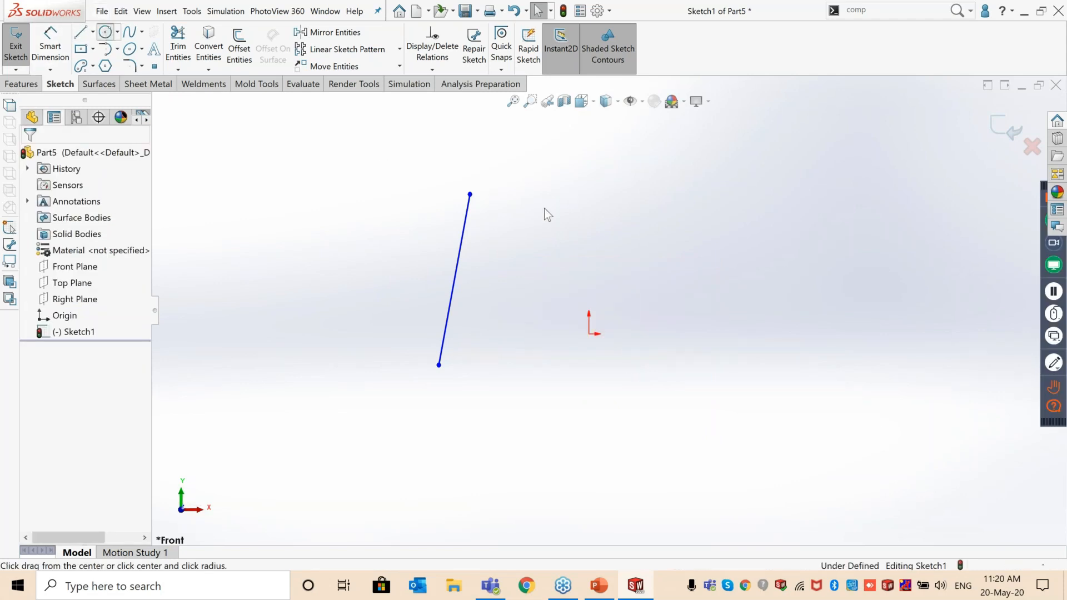
left_click(581, 228)
left_click(626, 267)
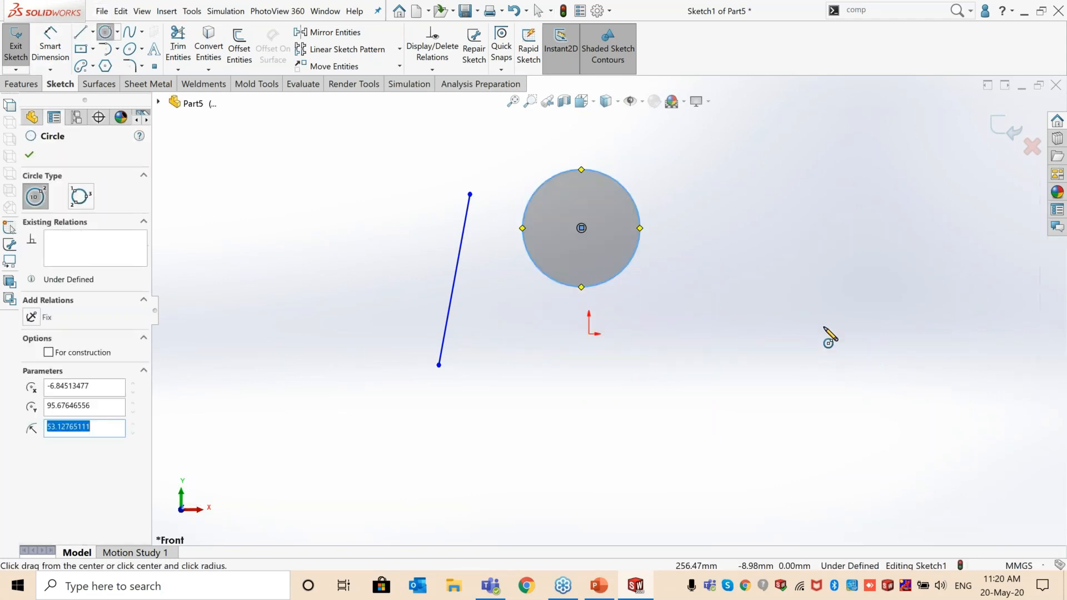
key("Escape")
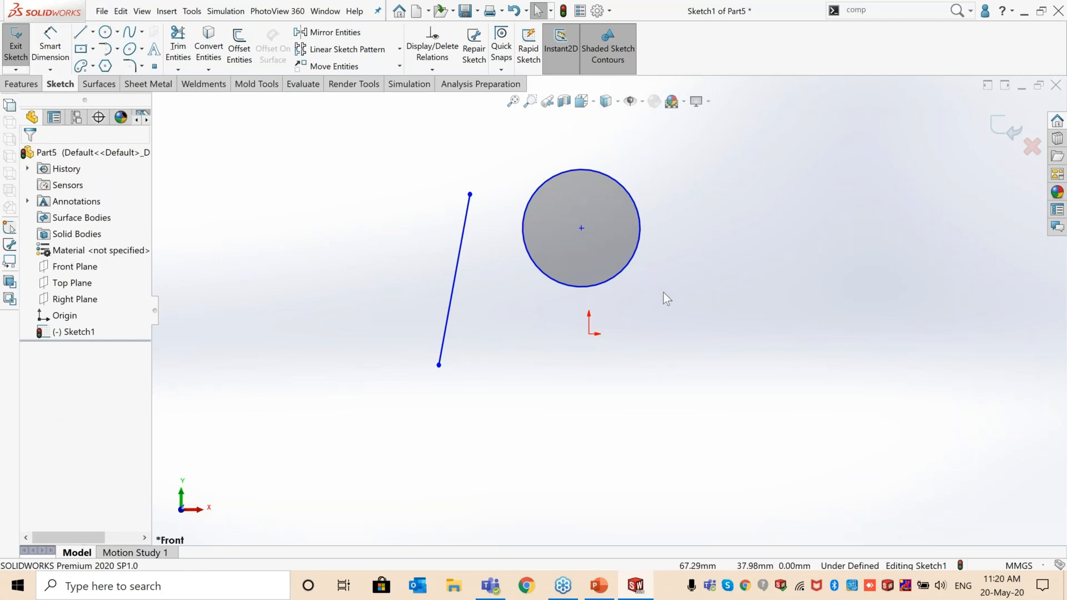
Step: Add a coincident relation between the new circle's center and the origin
left_click(581, 228)
left_click(589, 334, "ctrl")
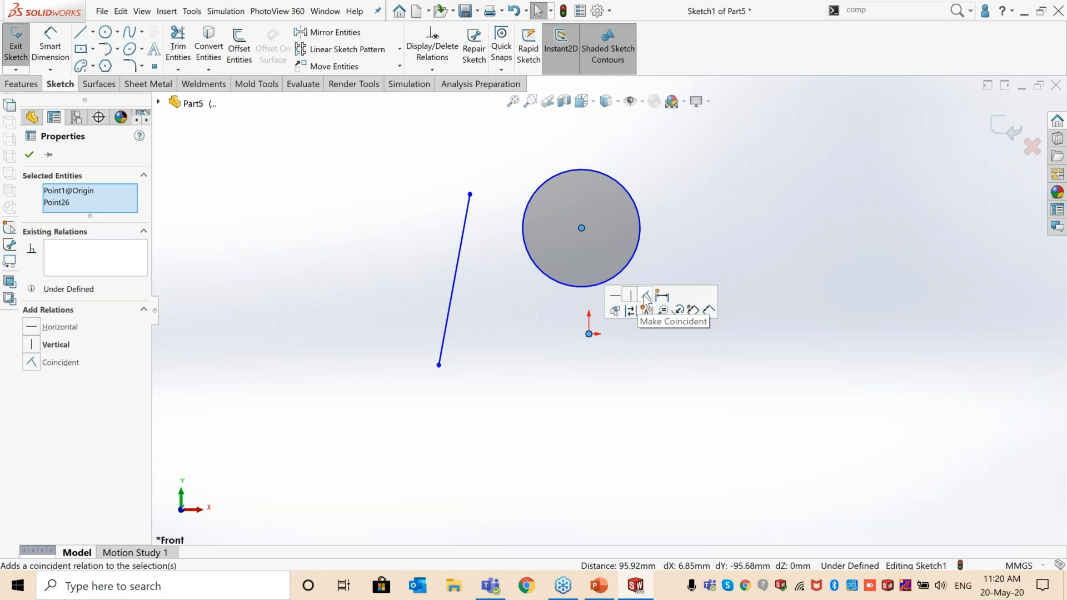
left_click(646, 298)
left_click(688, 165)
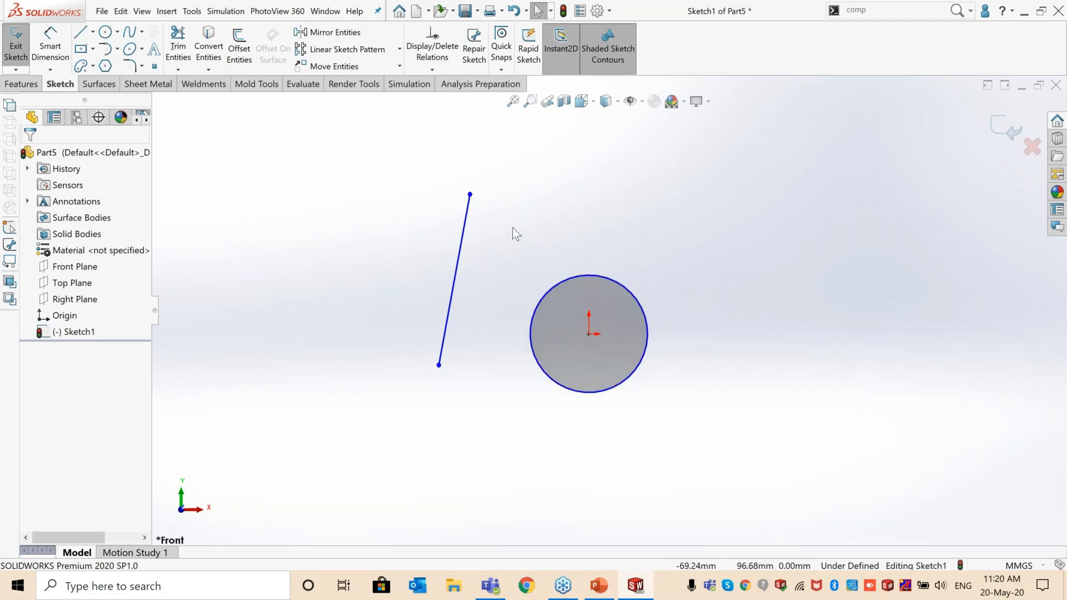
Step: Add a tangent relation between the slanted line and the circle
left_click(433, 68)
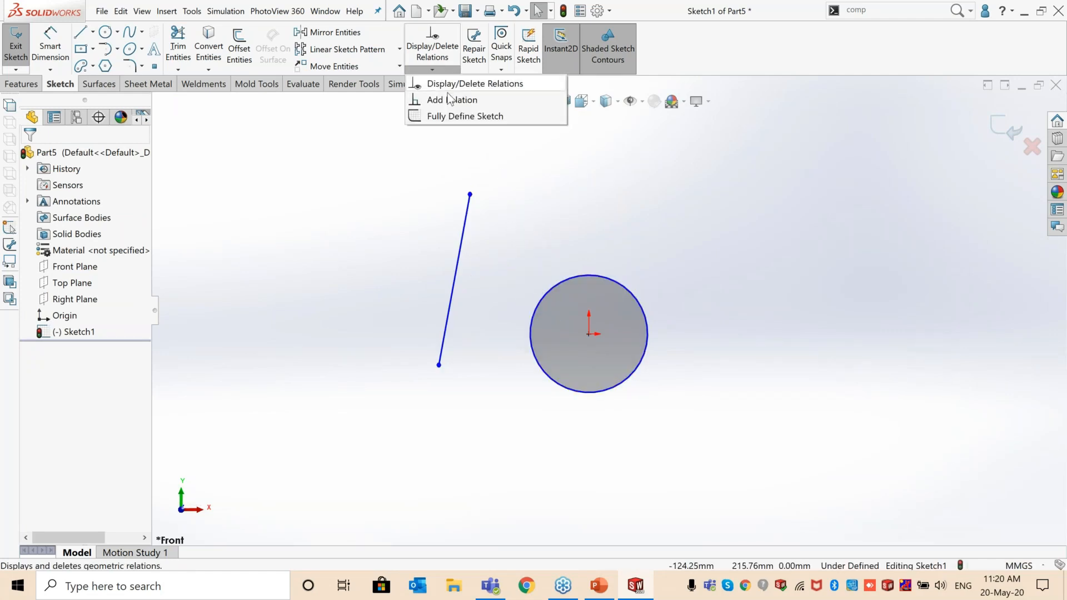
left_click(722, 389)
scroll(609, 310, "up", 2)
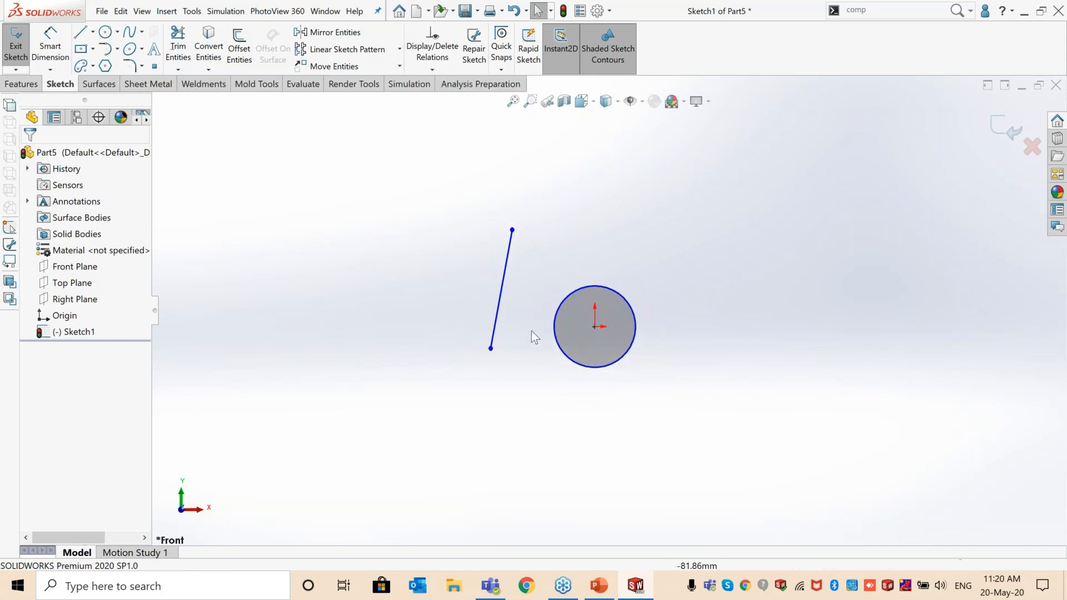
left_click(505, 281)
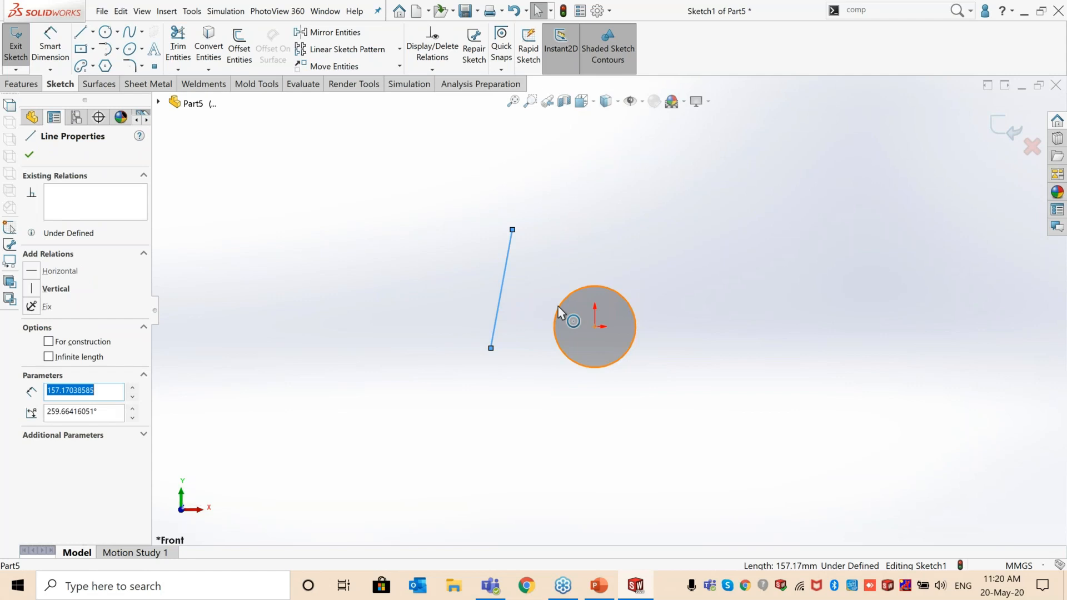
left_click(560, 312, "ctrl")
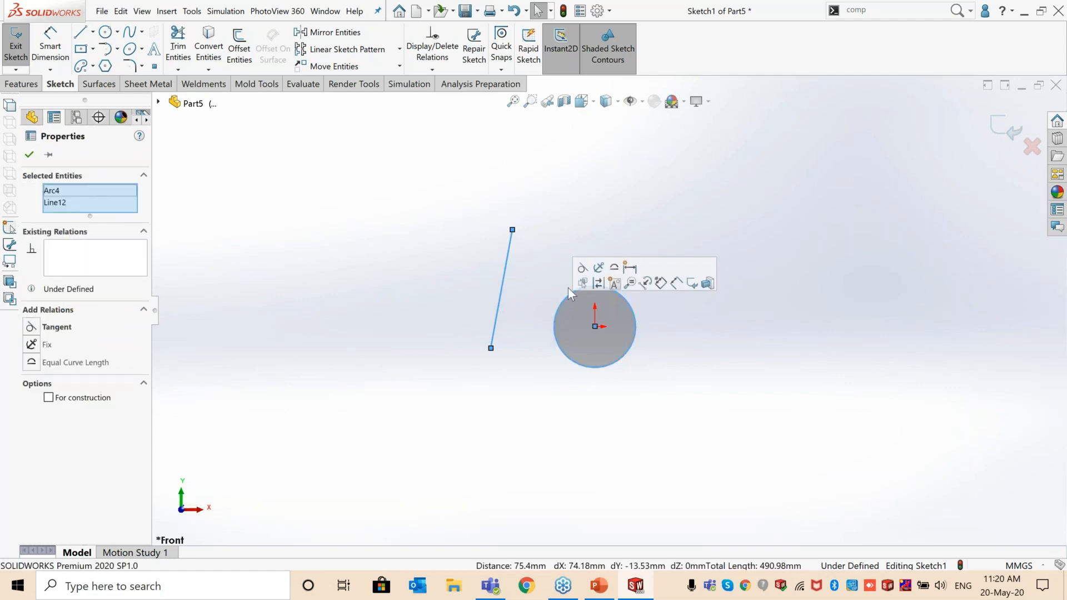
left_click(581, 268)
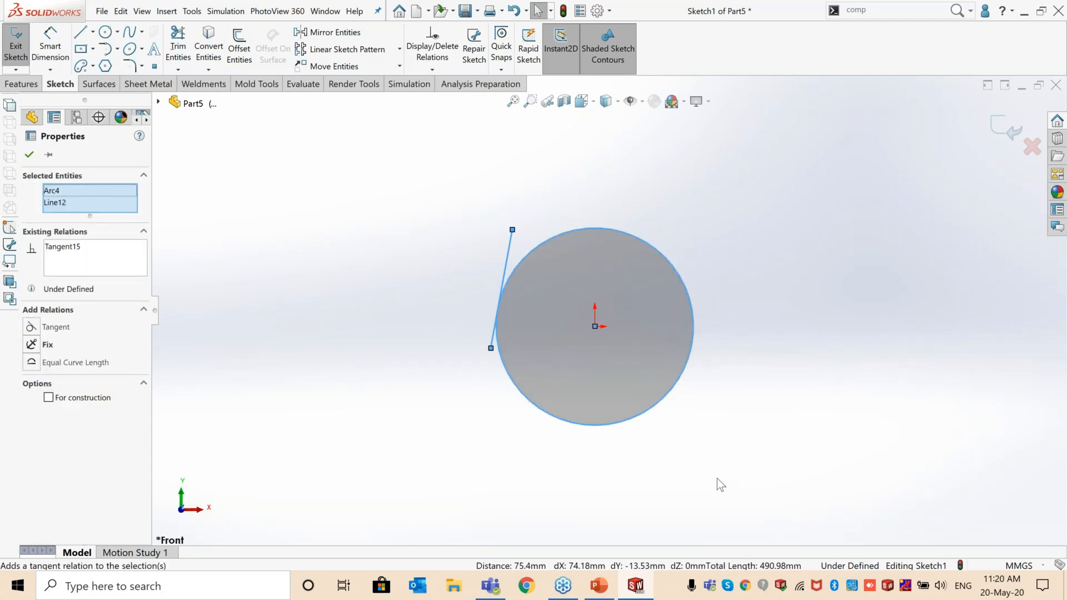
left_click(417, 278)
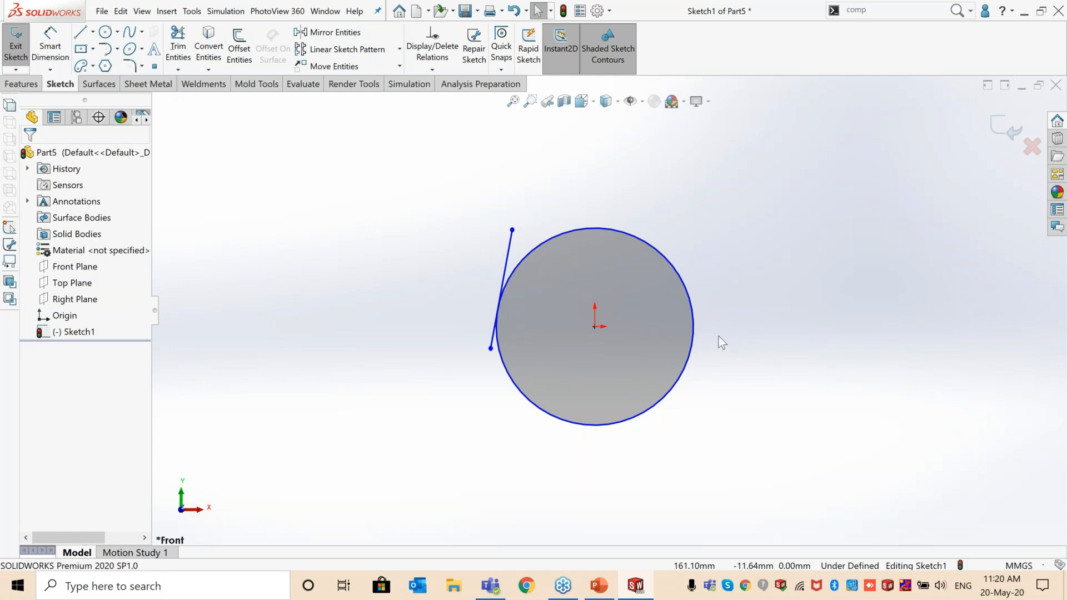
Step: Delete the circle and its tangent line from the sketch
middle_click_drag(718, 335, 679, 329, "ctrl")
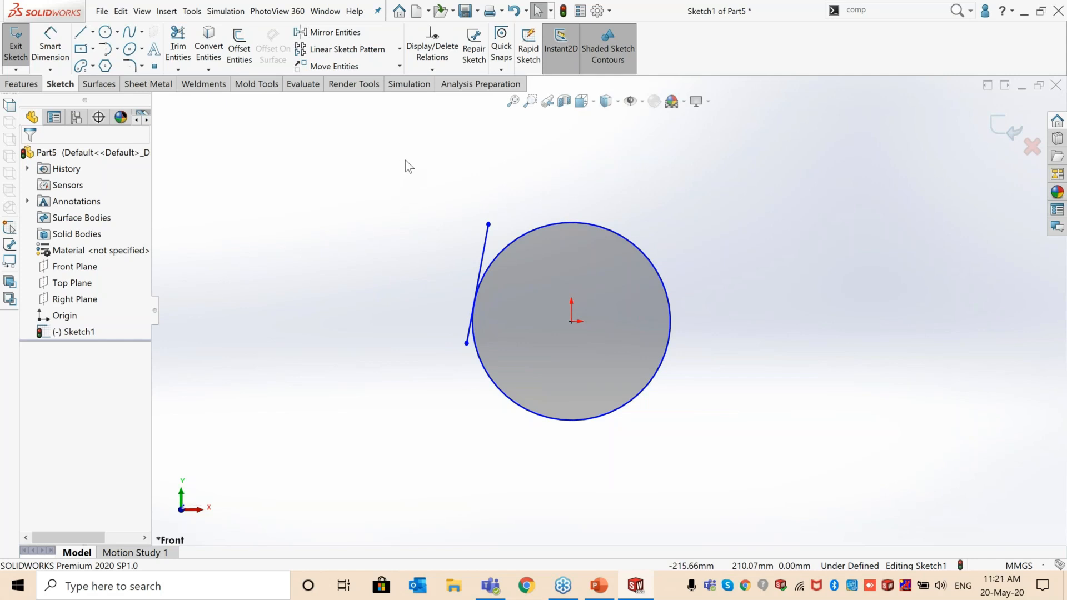
mouse_move(408, 162)
left_mouse_down()
mouse_move(755, 447)
mouse_move(780, 500)
left_mouse_up()
key("Delete")
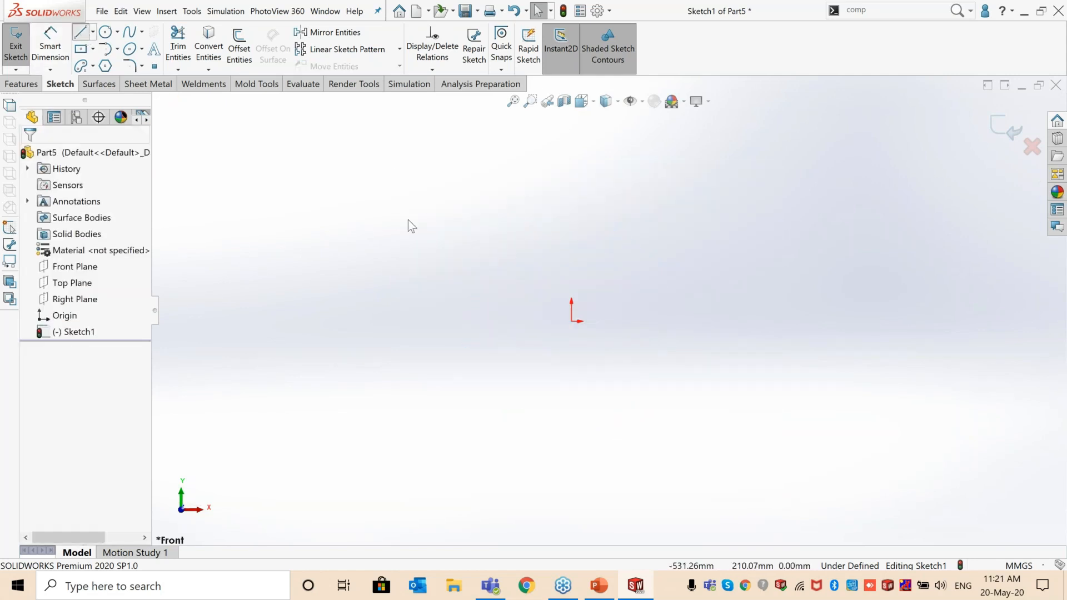
Step: Draw a horizontal line above the origin and a separate line below it, sloping down toward +X at about 14 degrees
key("l")
left_click_drag(511, 231, 689, 231)
key("Escape")
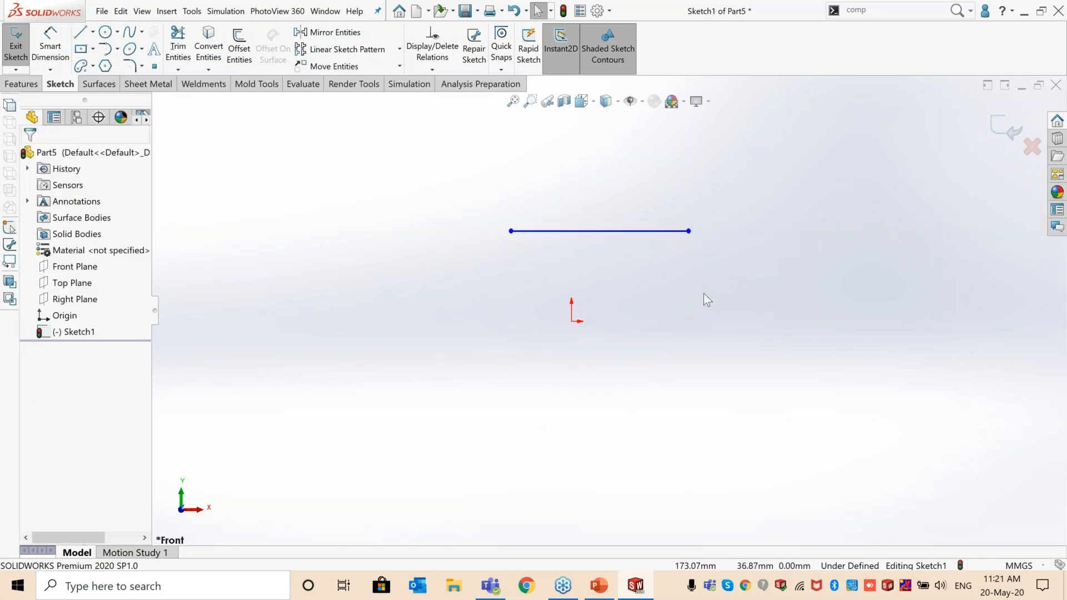
key("l")
left_click(520, 294)
left_click(703, 341)
key("Escape")
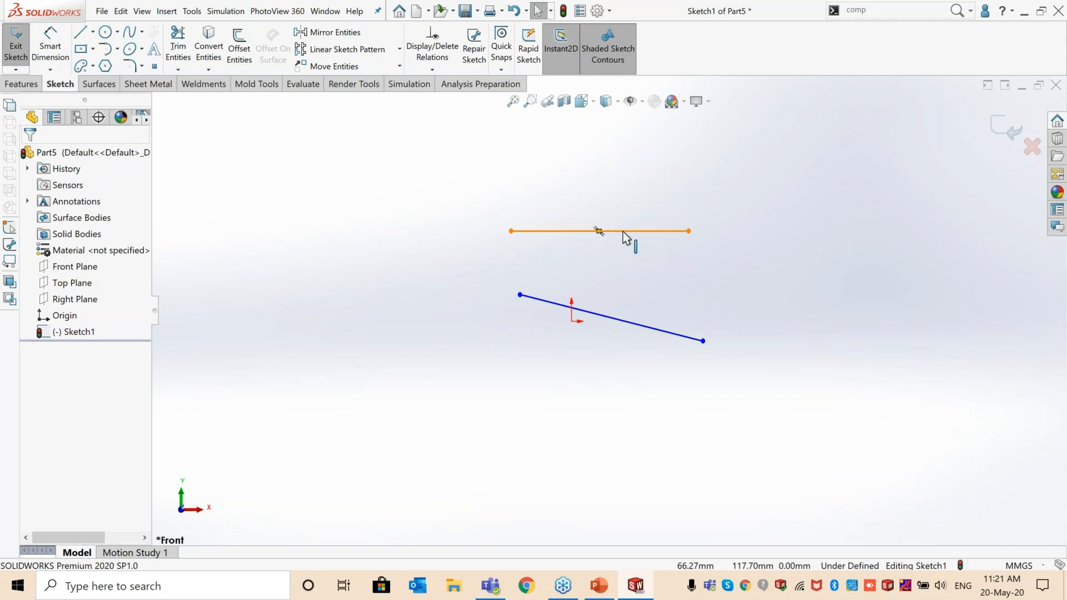
Step: Add a parallel relation between the horizontal line and the sloping line
left_click(623, 232)
left_click(630, 323)
left_click(629, 323, "ctrl")
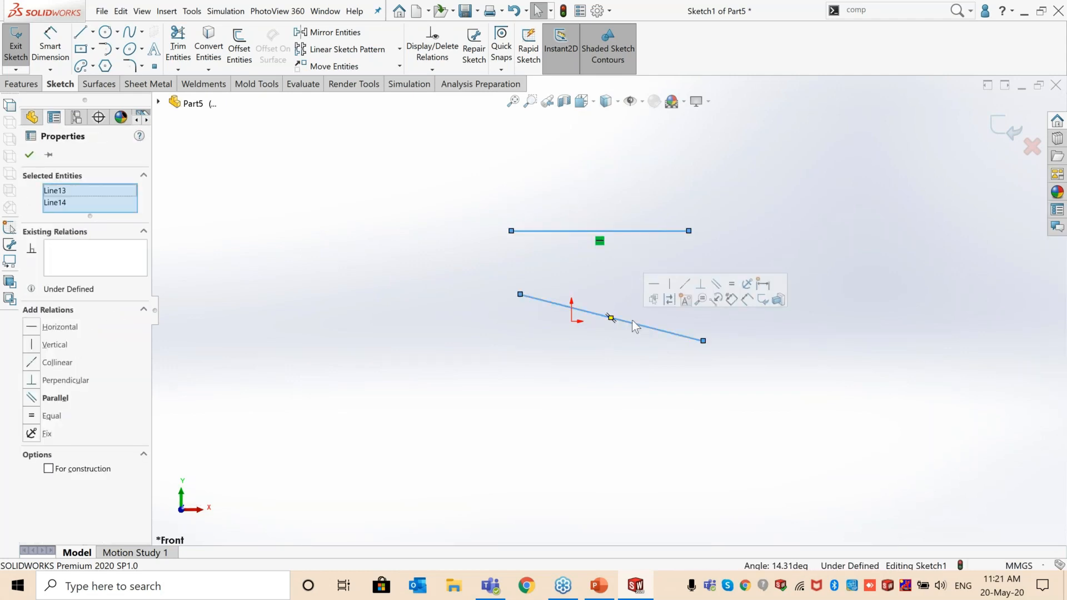
left_click(714, 284)
left_click(667, 389)
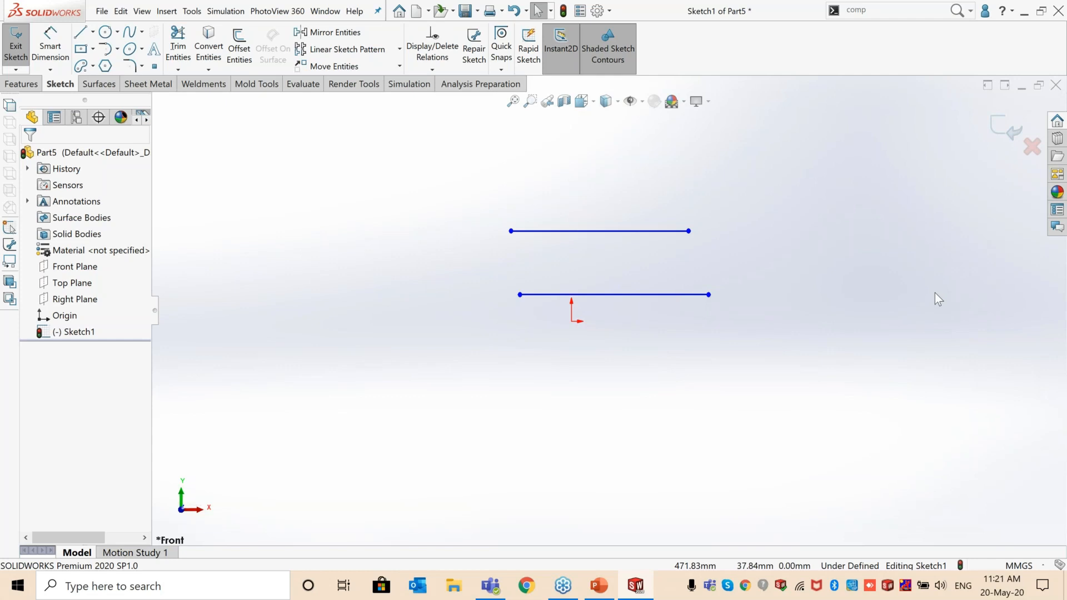
Step: Replace both parallel lines with a four-line rectangular outline starting at the origin, about 159 mm high, ending its lower edge just short of the origin
left_click_drag(455, 183, 827, 405)
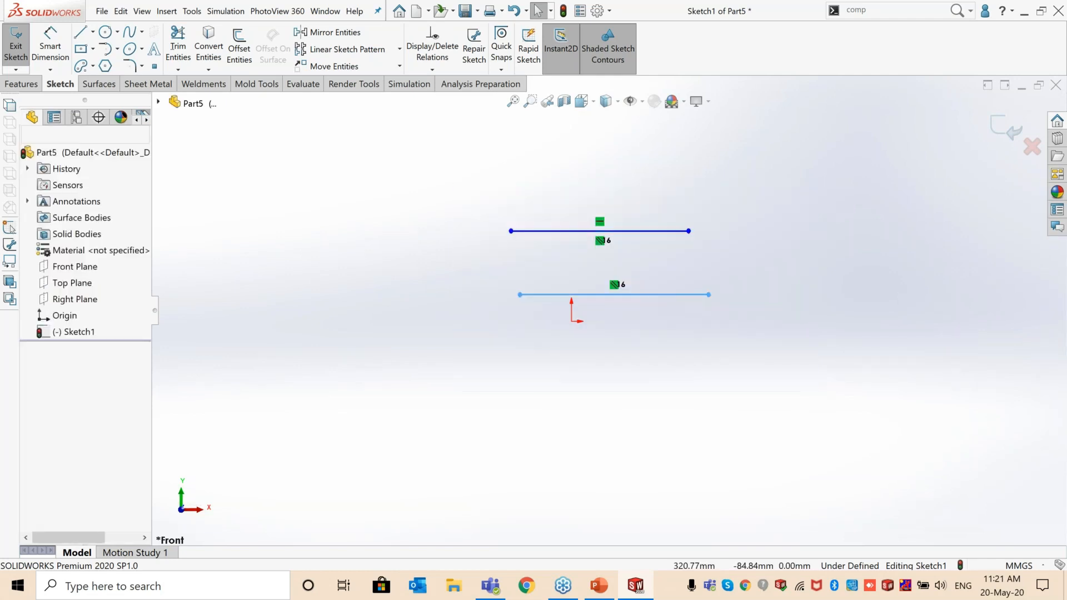
key("Delete")
left_click(81, 33)
mouse_move(570, 320)
left_mouse_down()
mouse_move(578, 191)
mouse_move(571, 198)
mouse_move(750, 198)
mouse_move(749, 322)
left_mouse_up()
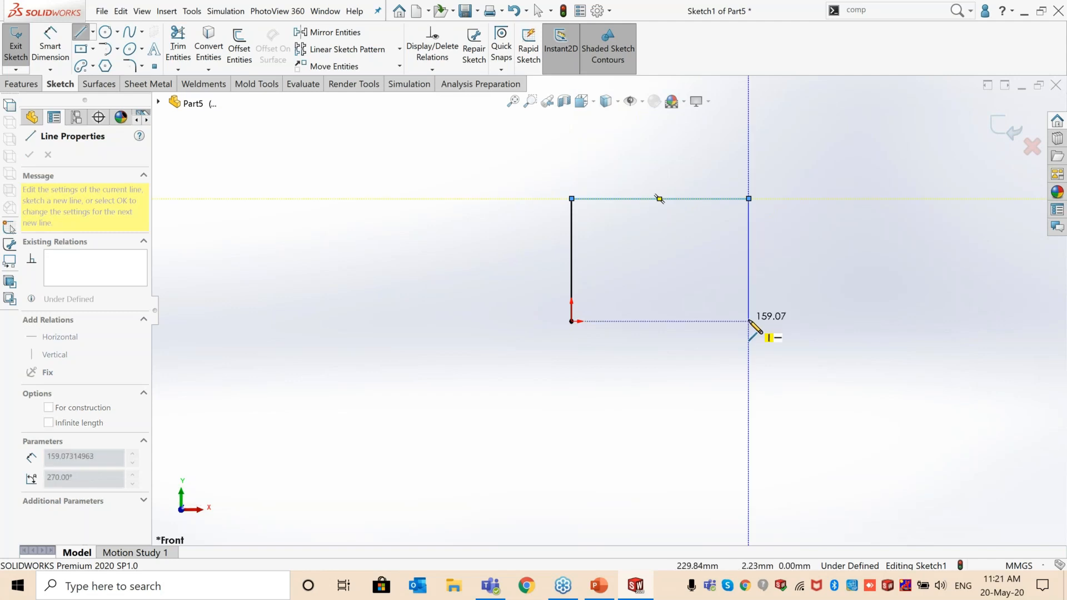
left_click(749, 321)
left_click(582, 321)
key("Escape")
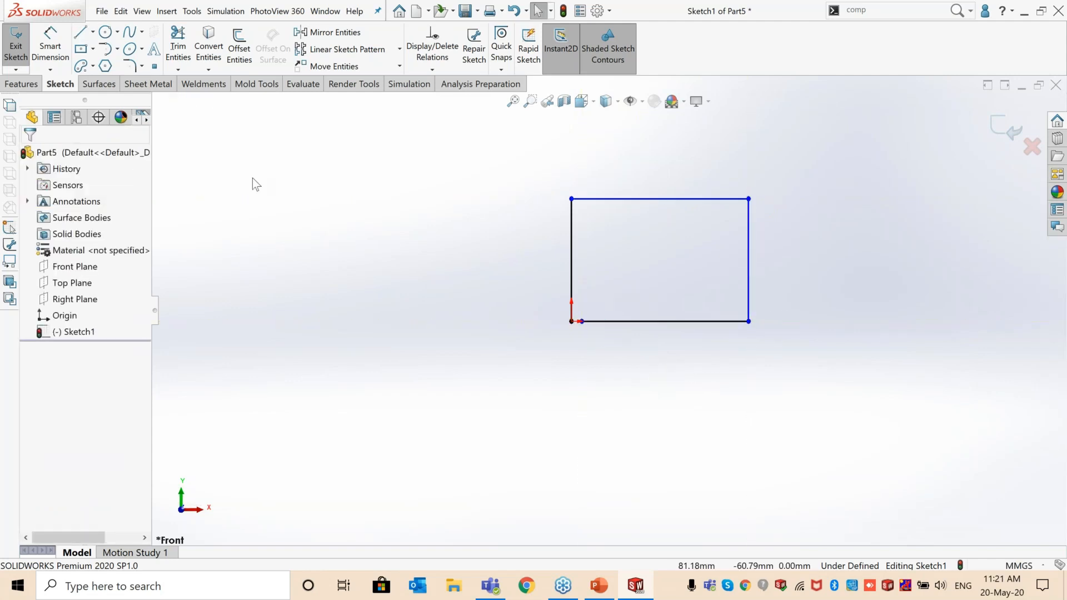
Step: Dimension the outline's vertical edge at the origin to 150 mm and its upper horizontal edge to 250 mm
left_click(32, 41)
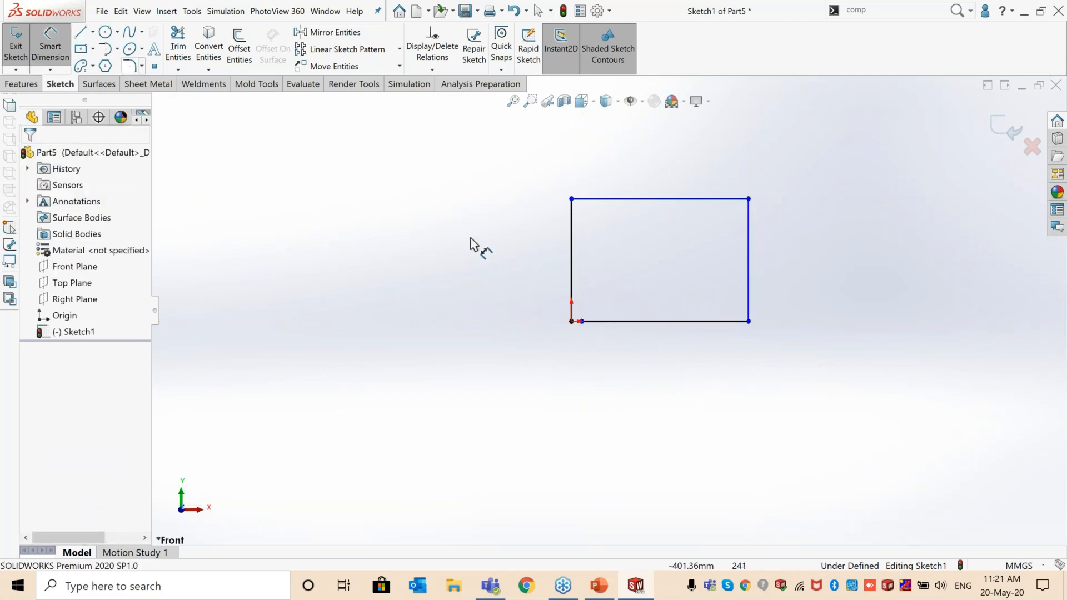
left_click(572, 263)
left_click(551, 269)
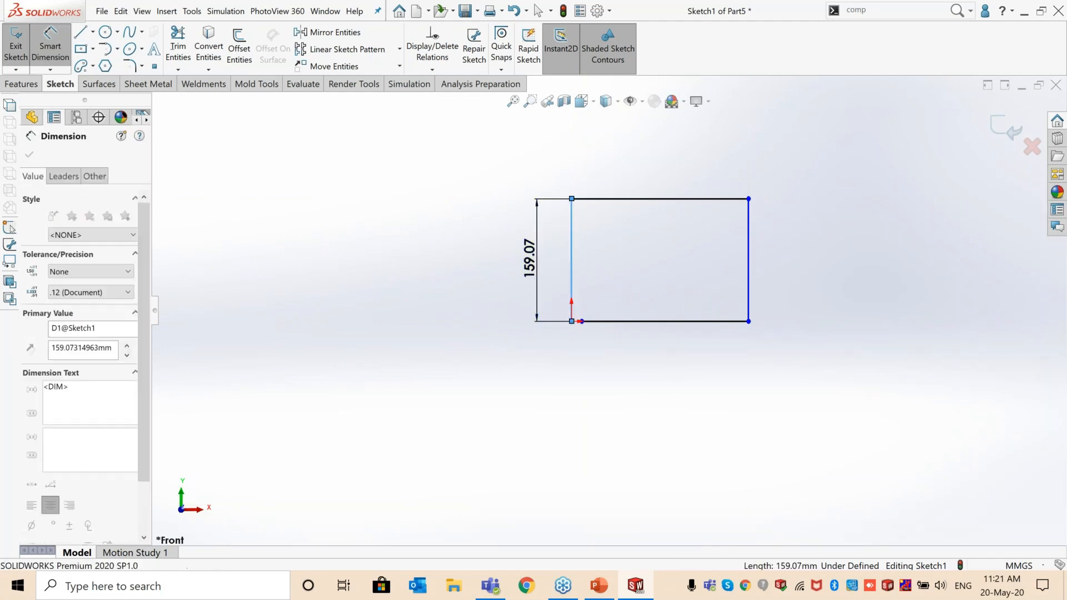
type("150")
key("Return")
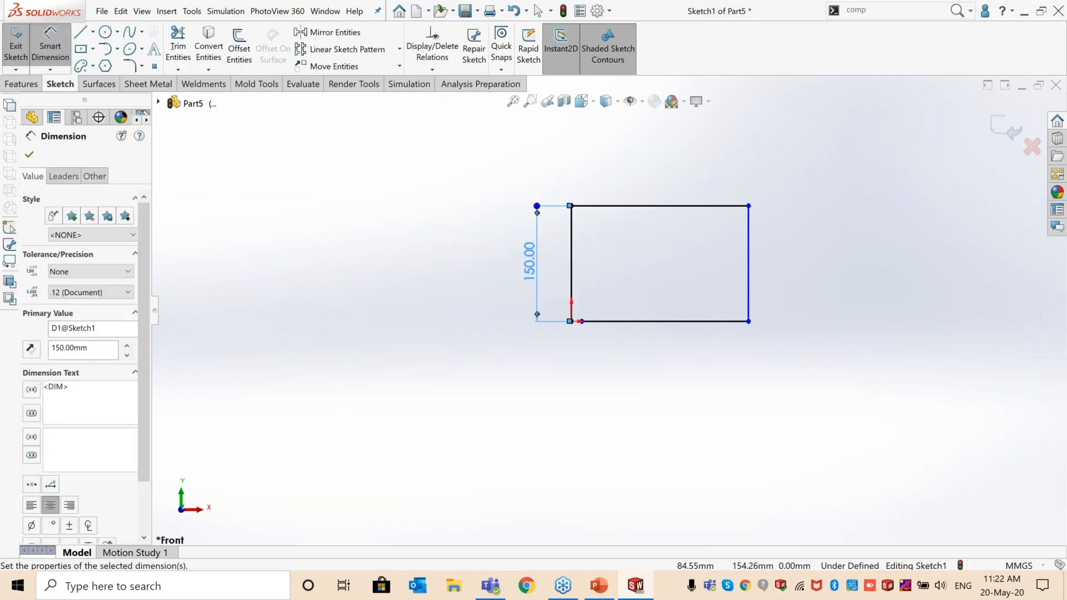
left_click(642, 206)
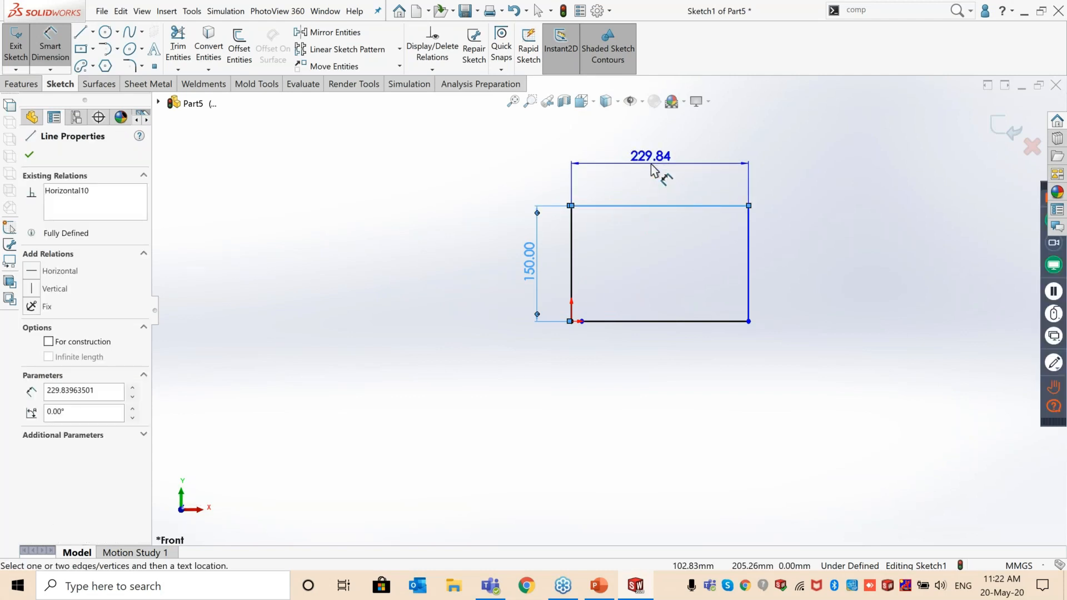
left_click(659, 175)
type("250")
key("Return")
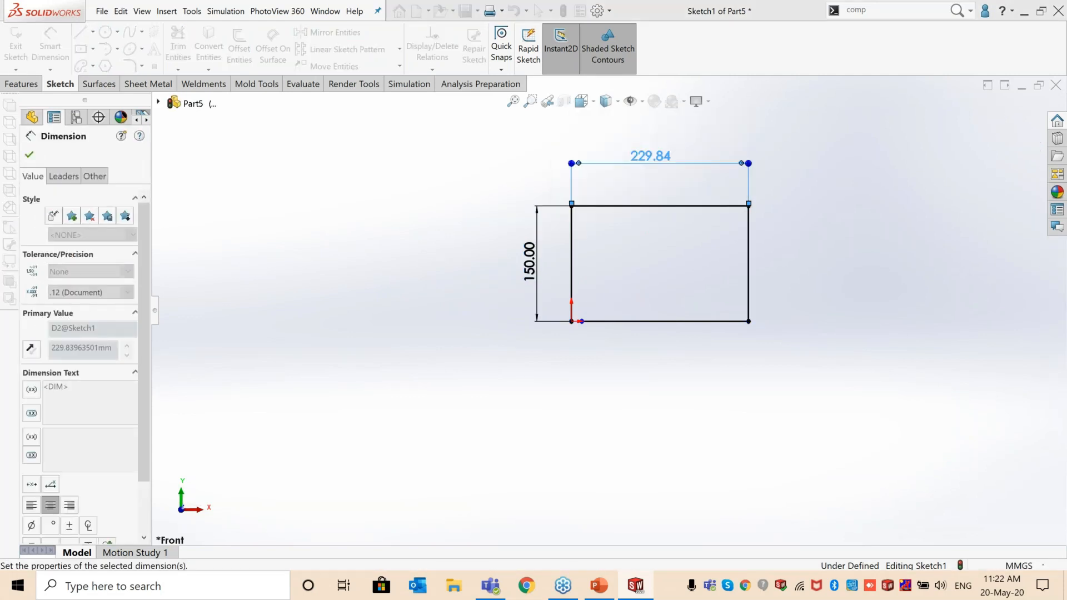
key("Escape")
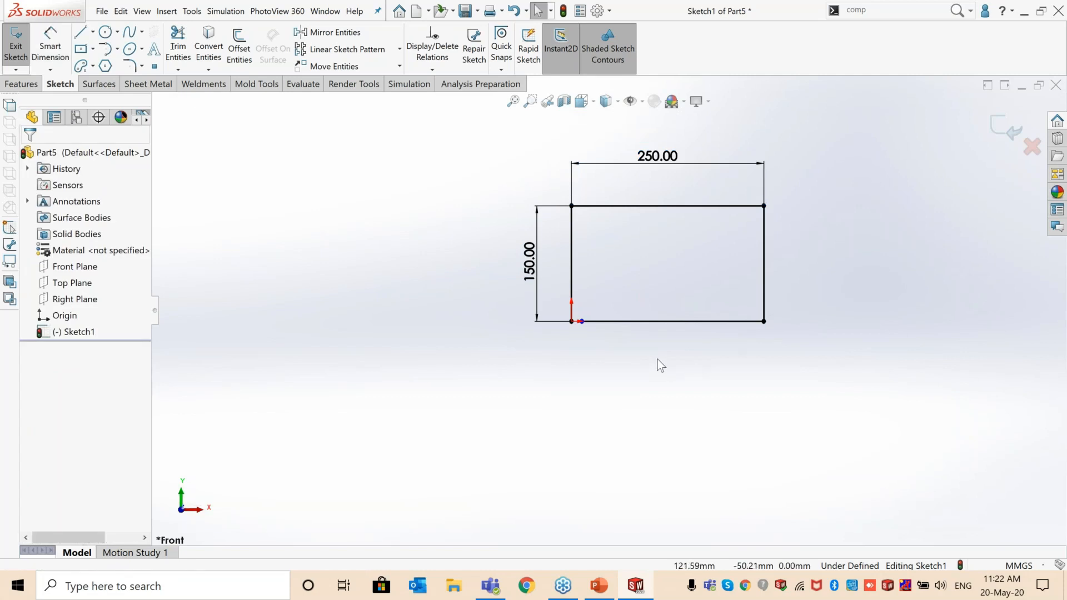
Step: Run Repair Sketch on the outline to find gaps smaller than 25 mm and inspect the area near the origin
scroll(617, 303, "down", 4)
scroll(577, 329, "up", 3)
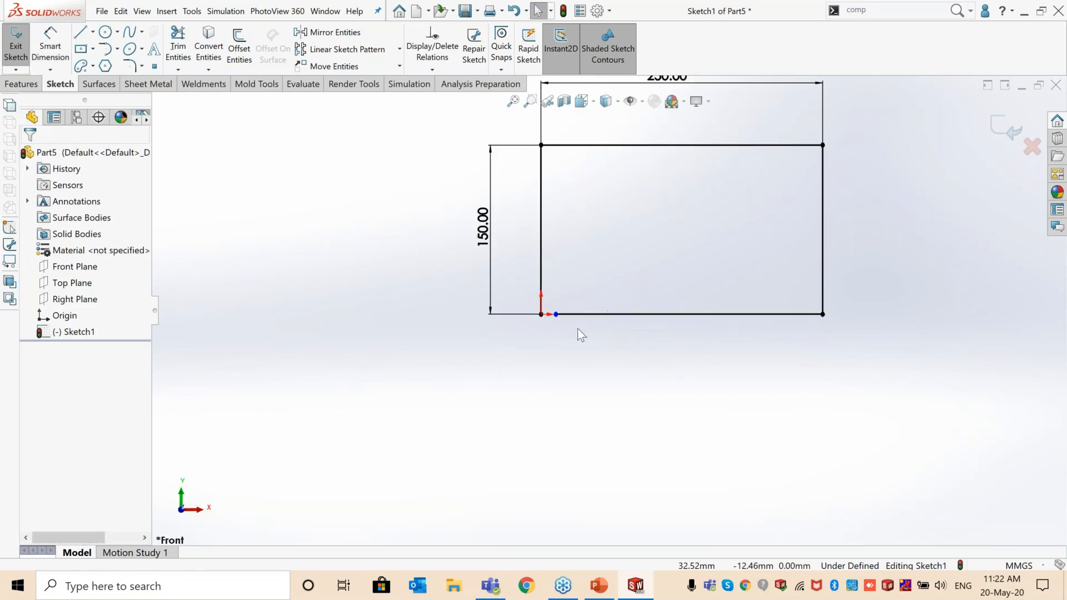
scroll(598, 286, "down", 3)
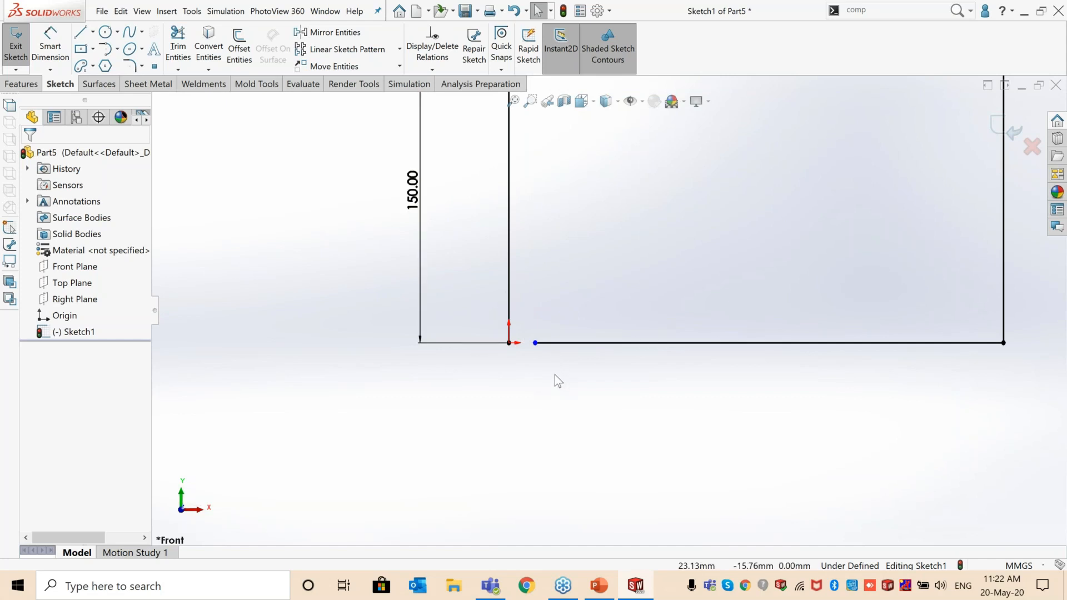
scroll(646, 331, "up", 3)
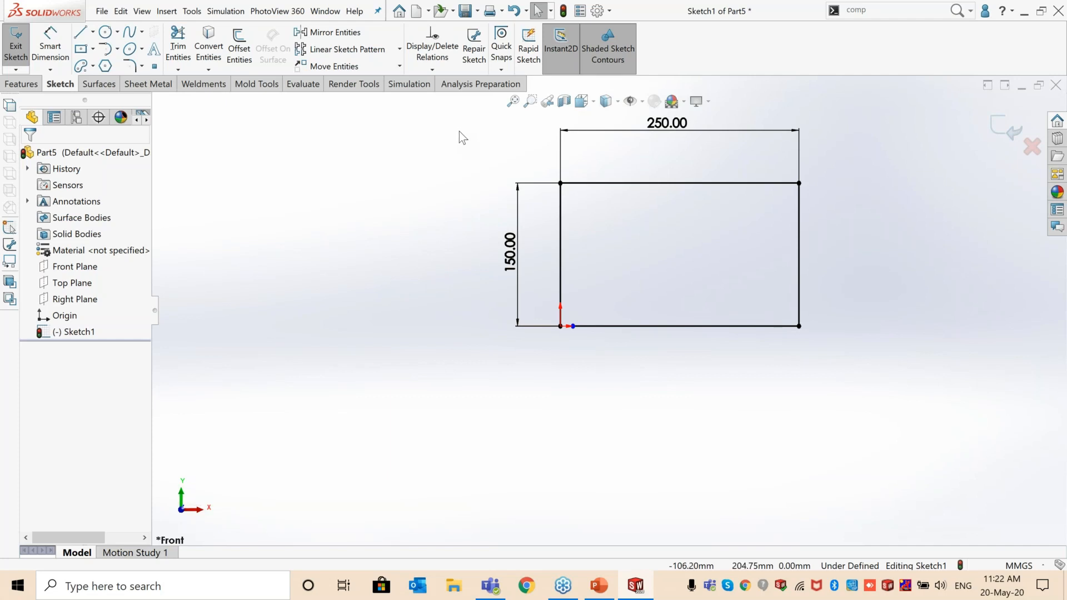
left_click(473, 60)
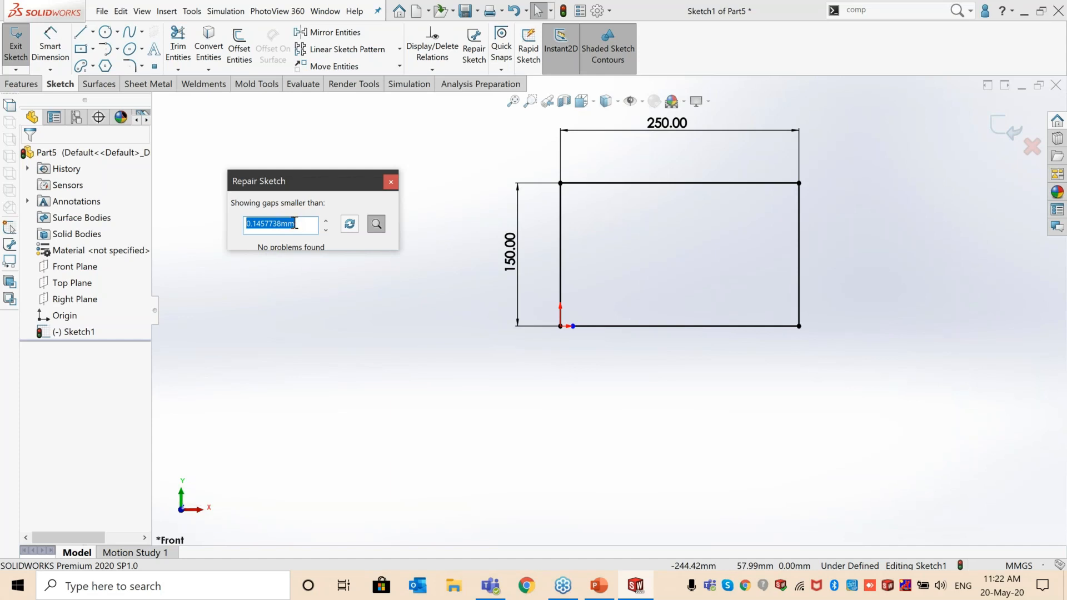
key("BackSpace")
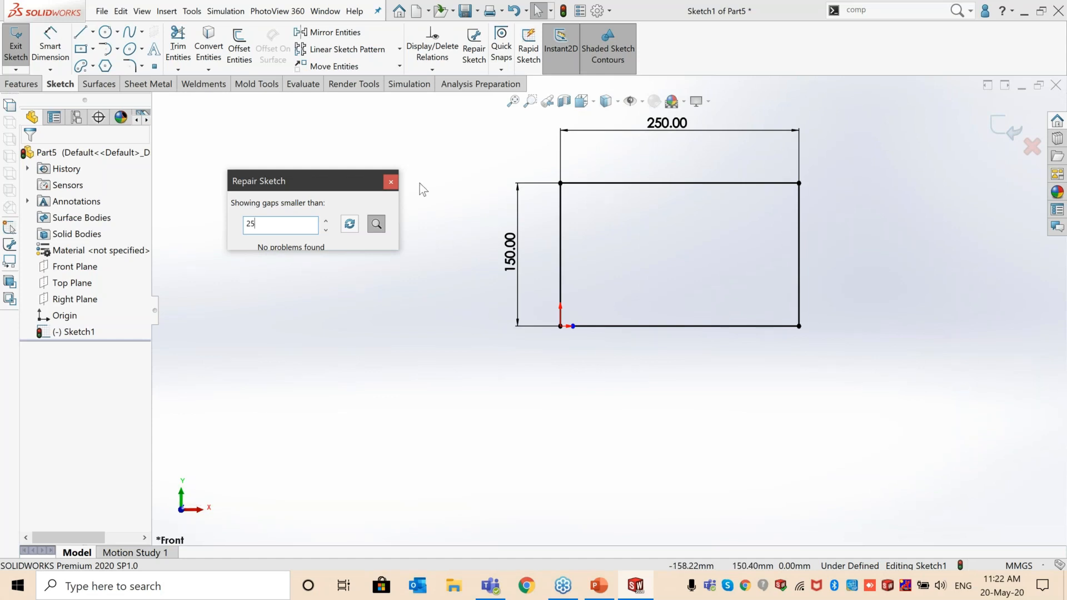
left_click(376, 224)
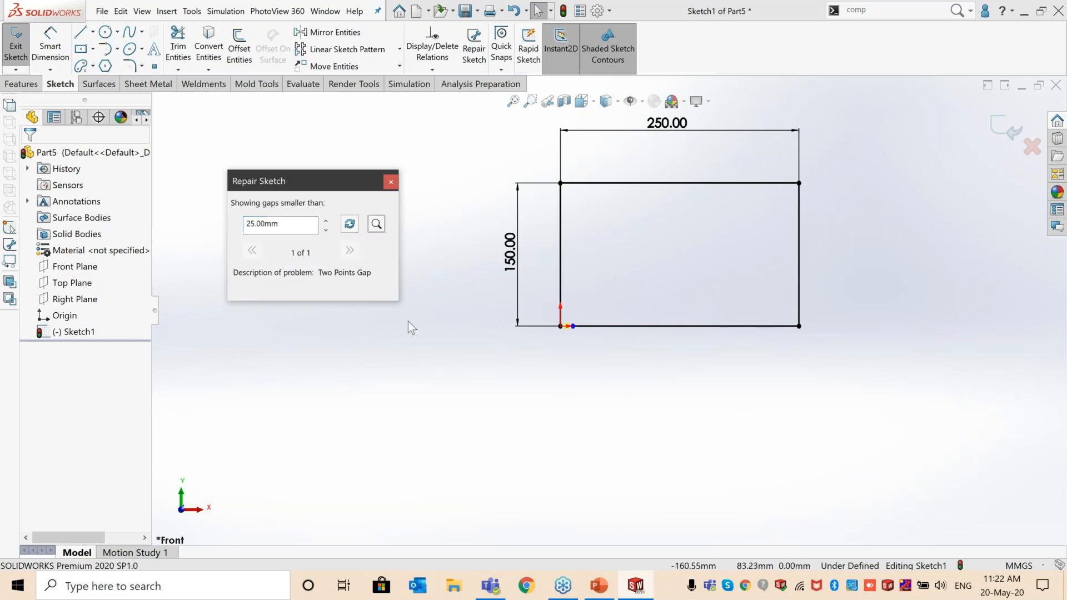
left_click(285, 224)
left_click_drag(285, 224, 238, 230)
scroll(594, 327, "down", 8)
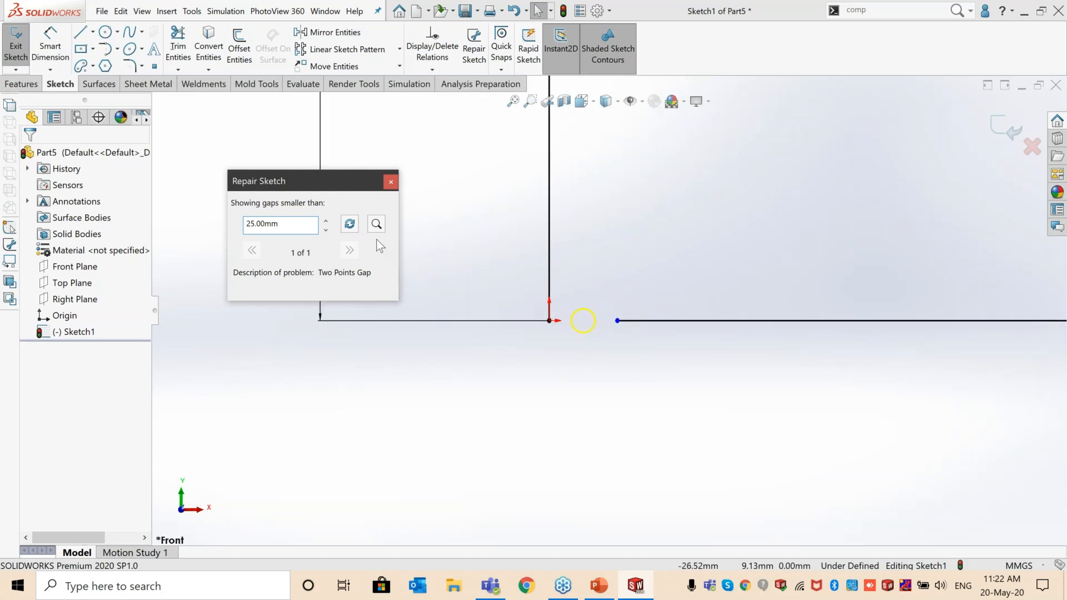
Step: Recheck the sketch for gaps smaller than 75 mm, magnify the problem area, and close Repair Sketch
left_click_drag(293, 223, 246, 232)
type("75")
key("Return")
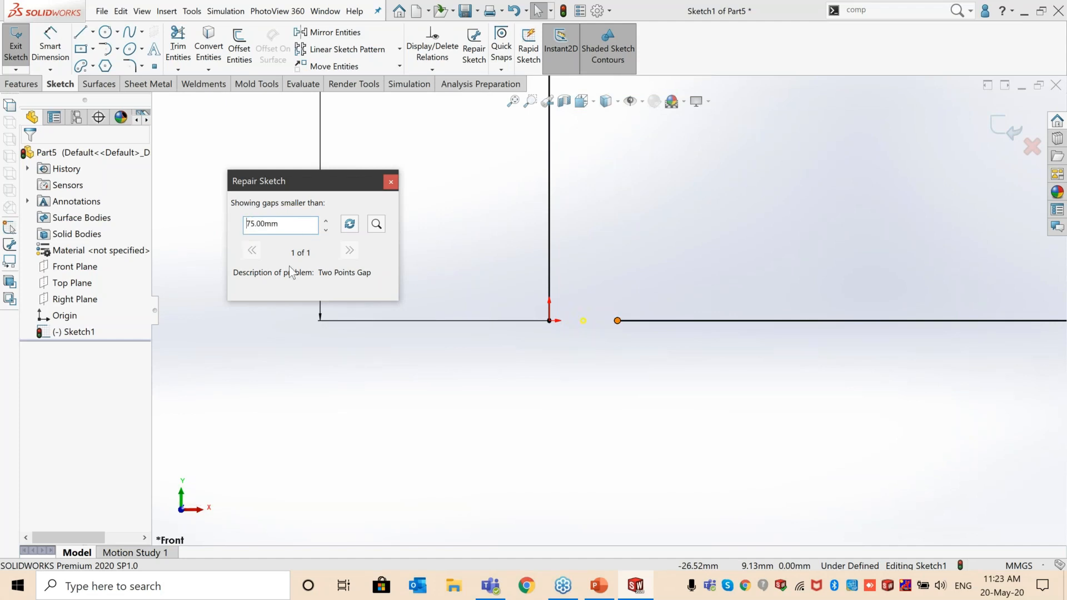
left_click(376, 224)
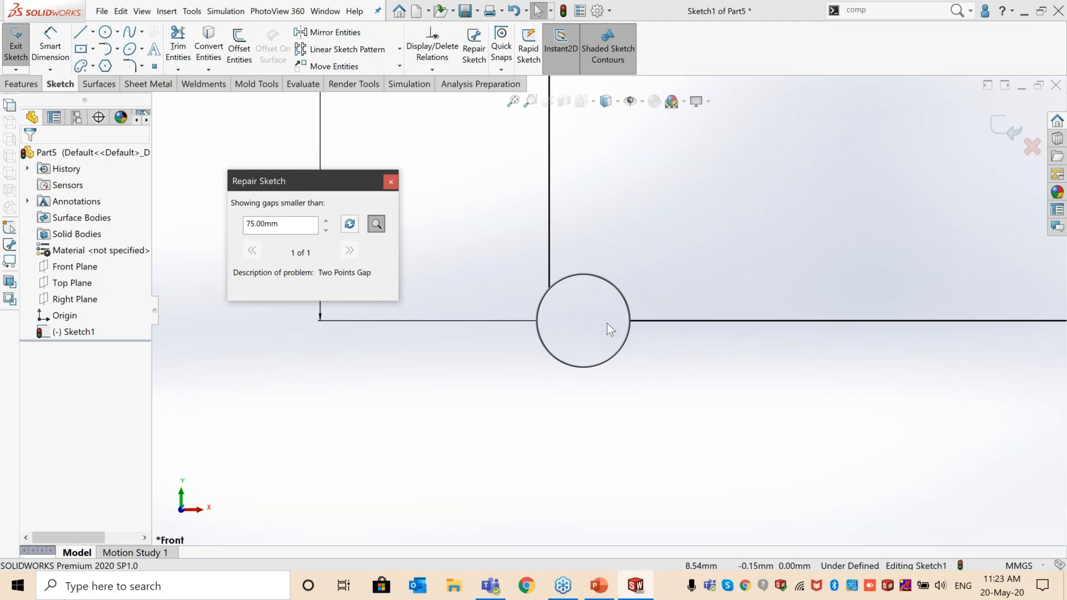
left_click(390, 181)
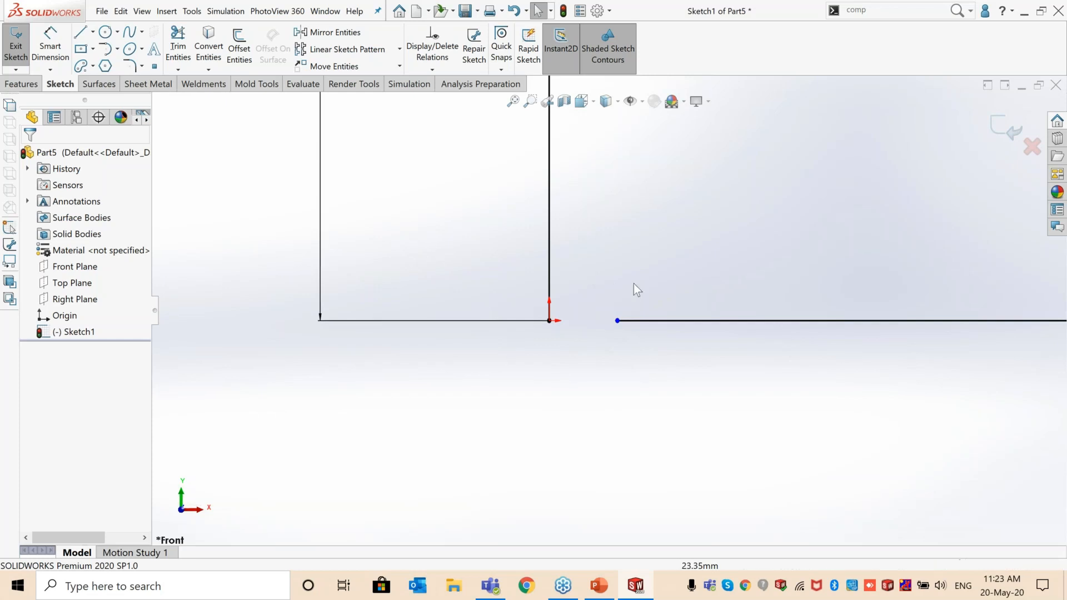
Step: Close the outline by moving the free endpoint of the lower edge onto the origin
left_click_drag(576, 326, 552, 326)
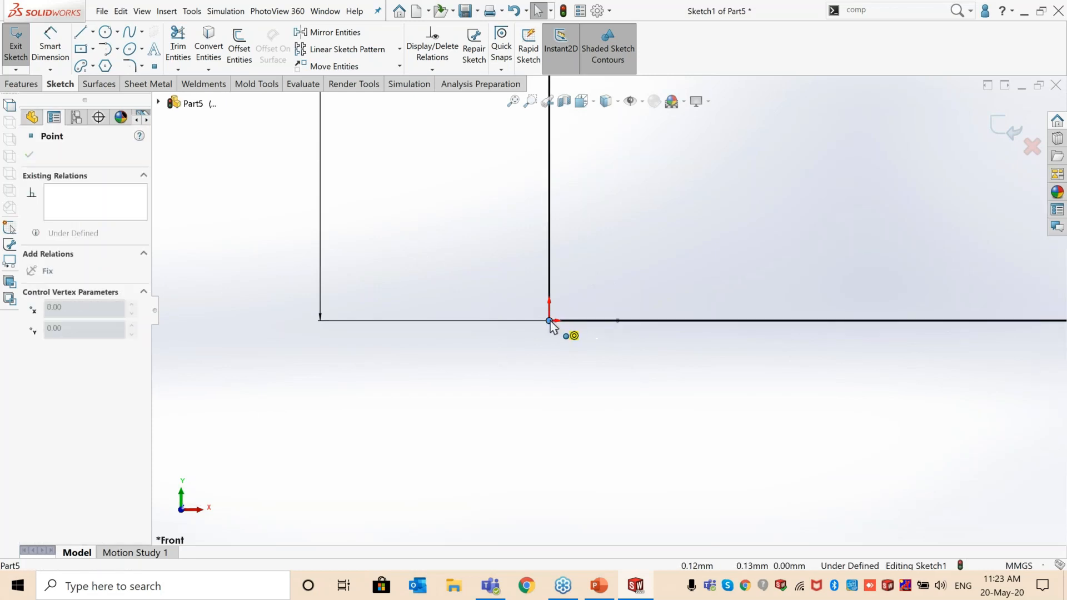
key("z")
key("z")
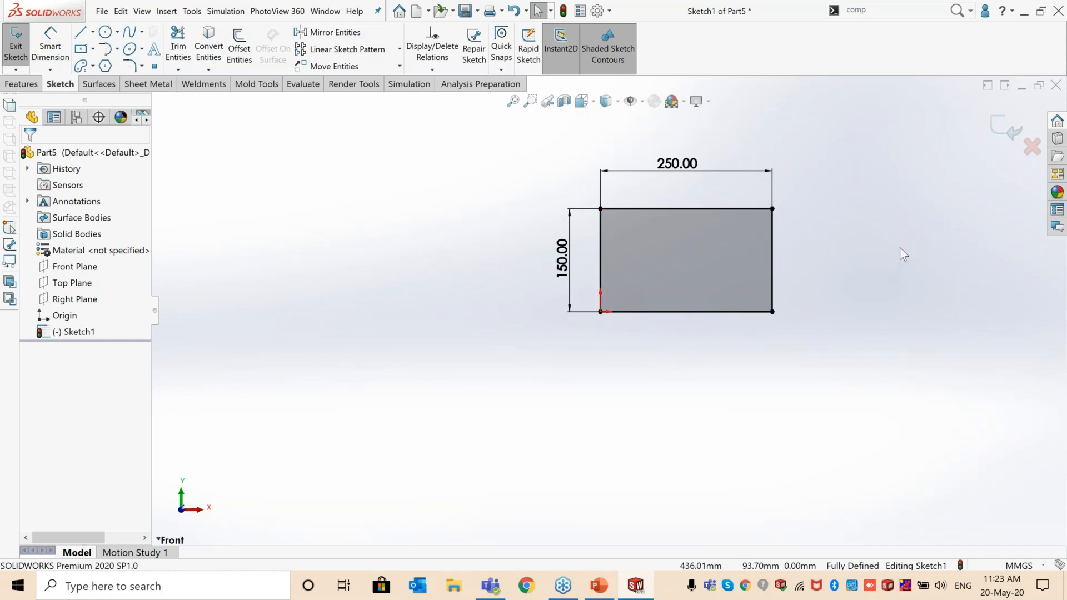
scroll(899, 248, "down", 3)
scroll(637, 257, "up", 3)
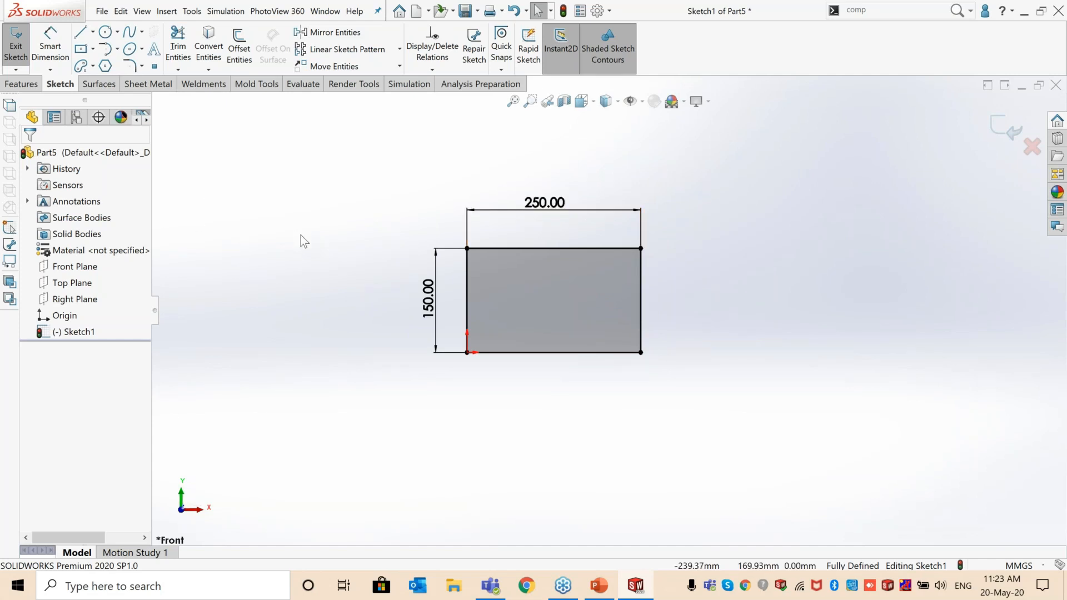
Step: Replace the dimensioned rectangle with a single vertical line going up from the origin
left_click_drag(378, 136, 754, 433)
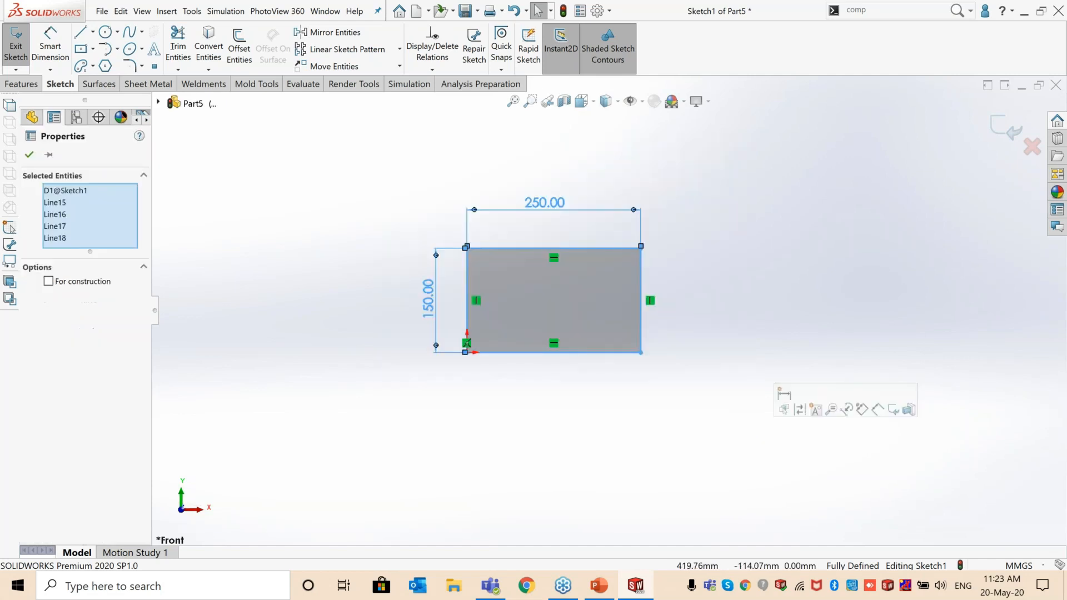
key("Delete")
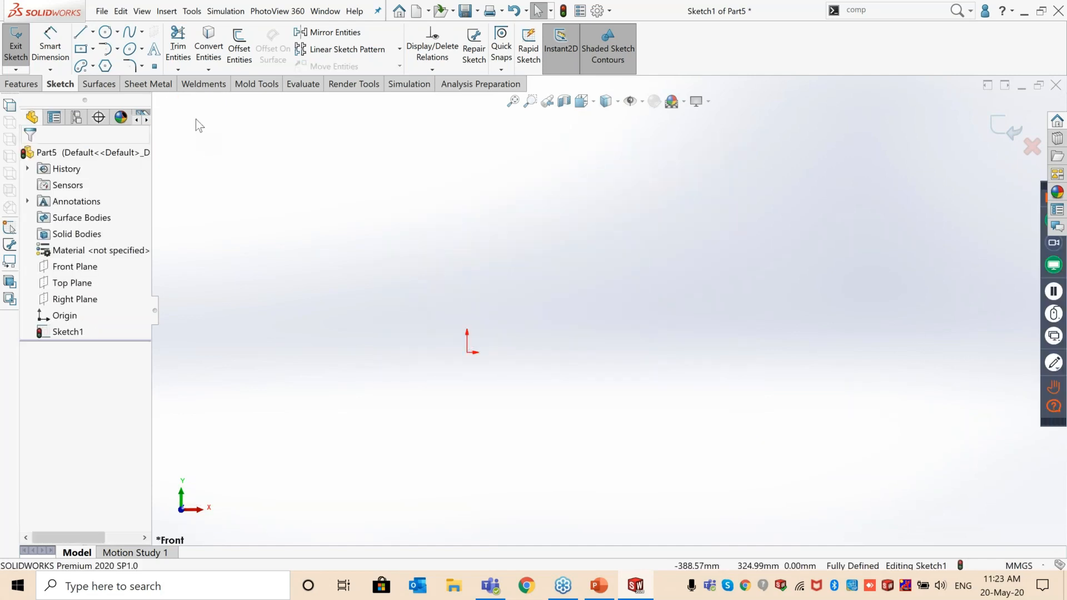
left_click(81, 31)
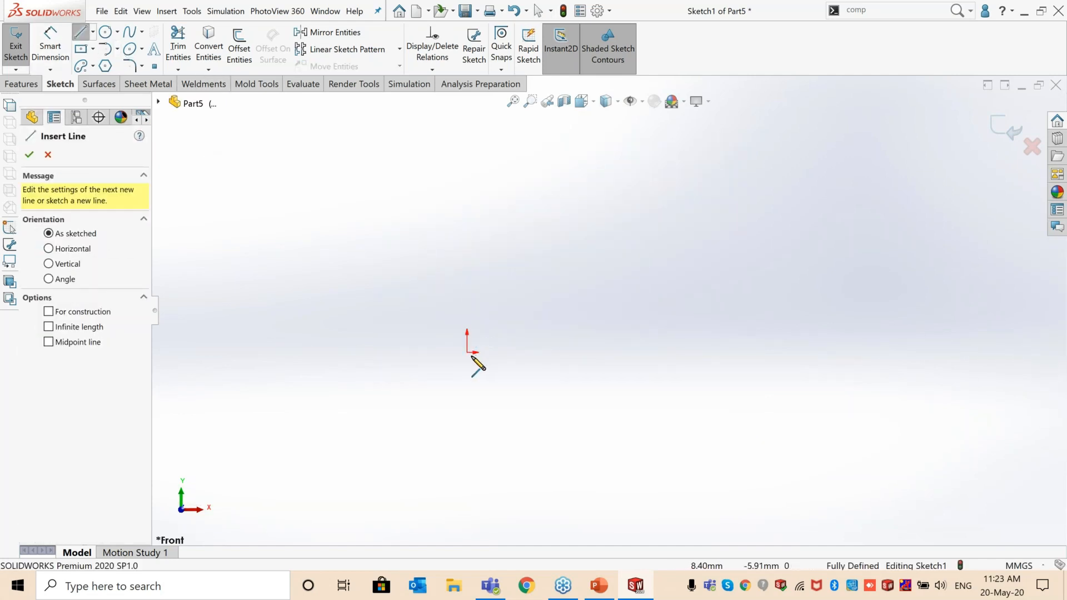
left_click(467, 351)
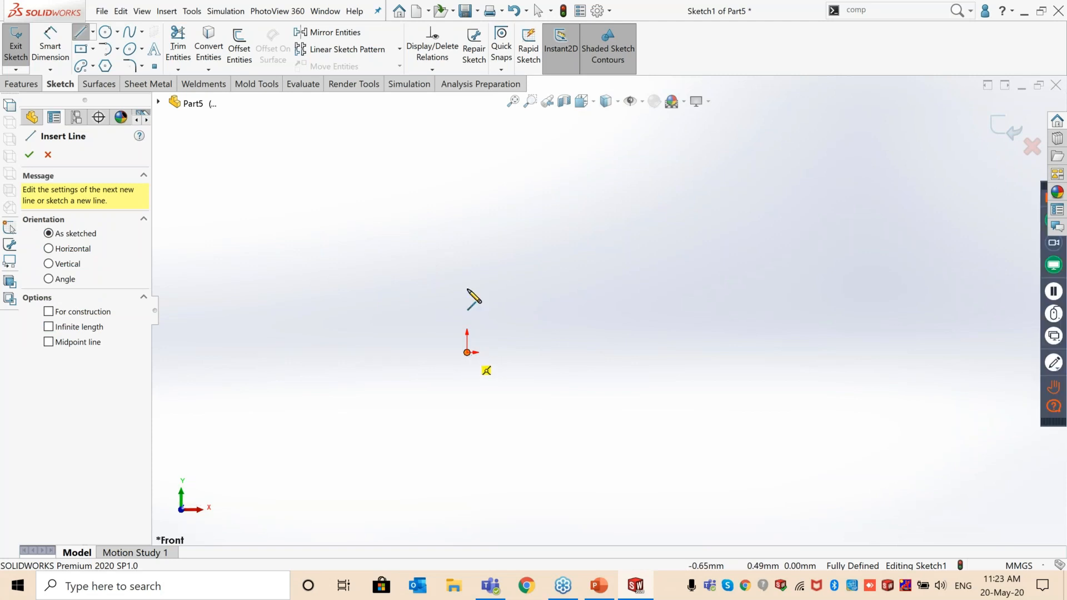
left_click(466, 241)
key("Escape")
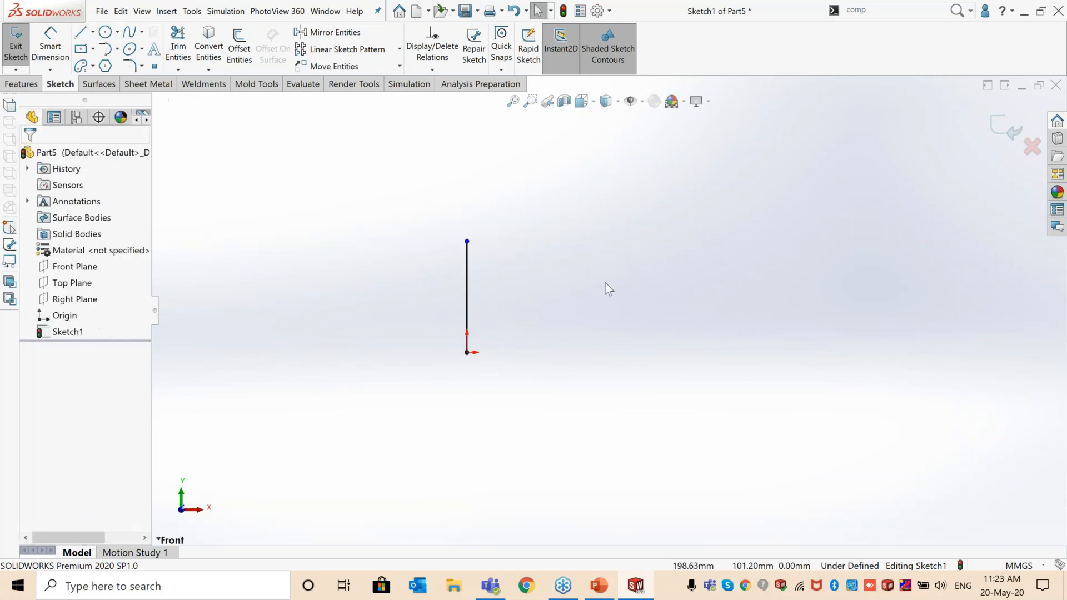
Step: Draw a separate horizontal line above the vertical line, extending past it on both sides
key("l")
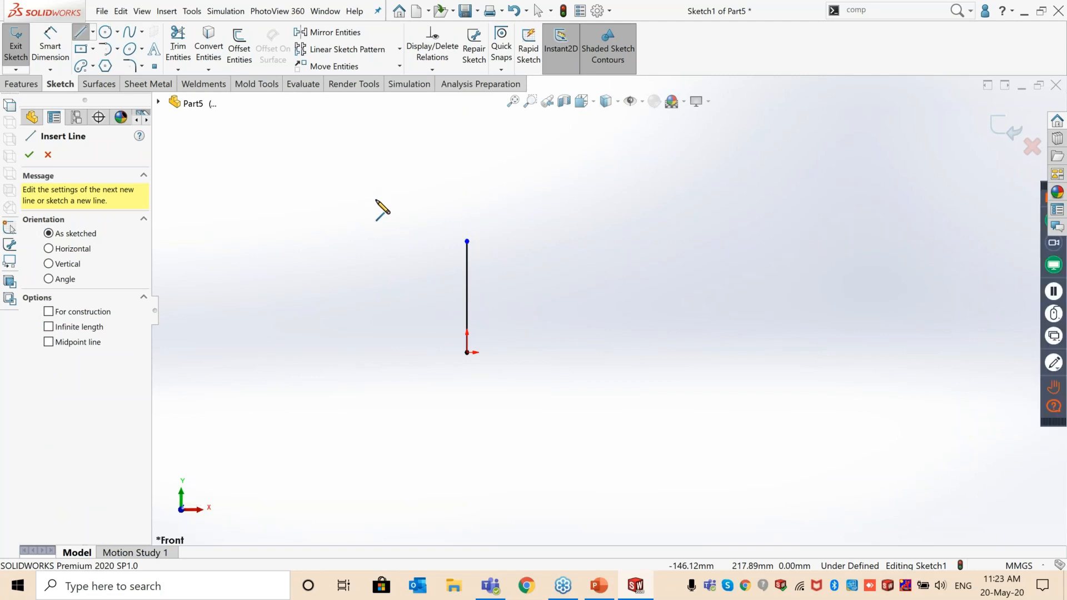
left_click(369, 209)
left_click(554, 200)
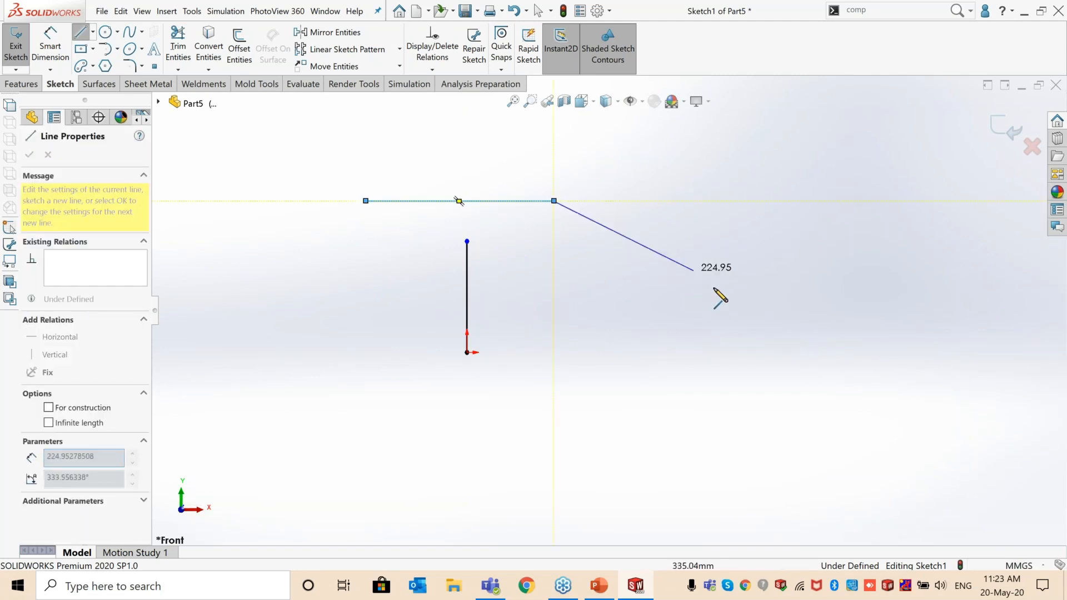
key("Escape")
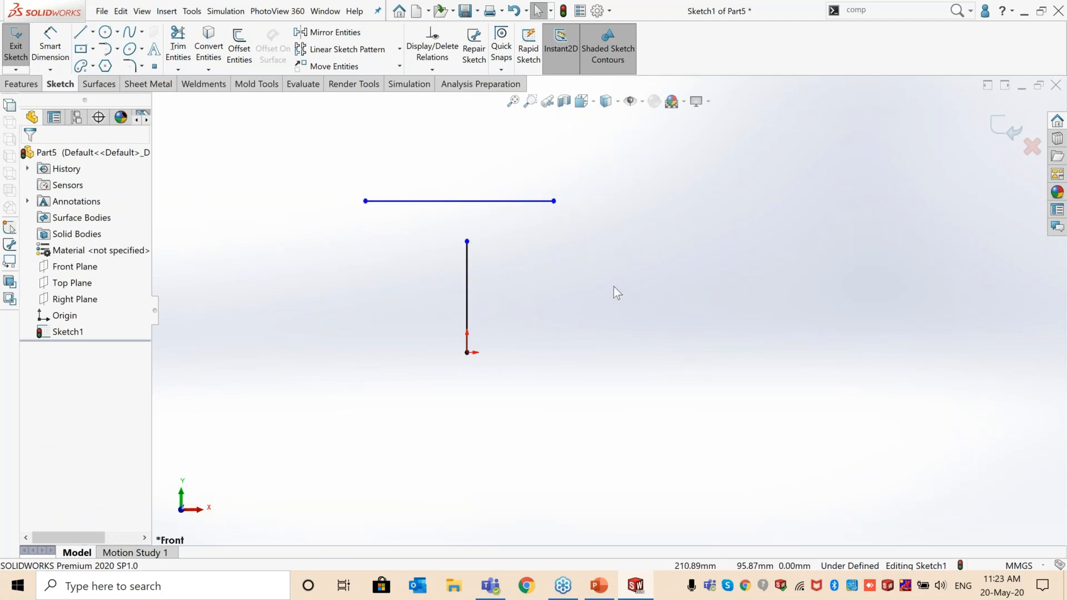
Step: Try extending the vertical line toward the horizontal line with Power trim, and trim the vertical line away
left_click(179, 70)
left_click(209, 141)
left_click(178, 44)
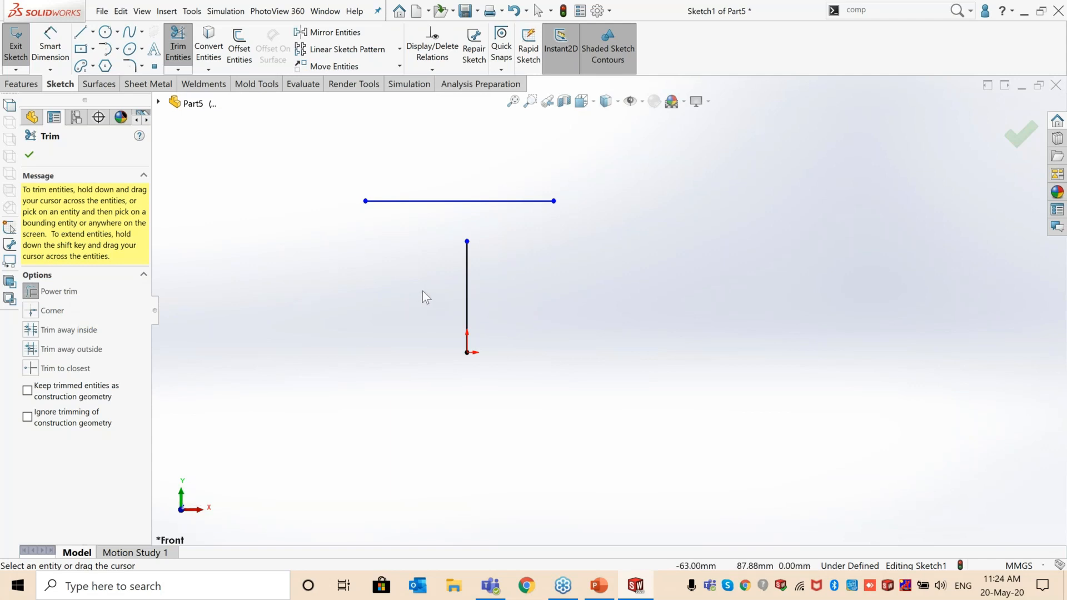
left_click_drag(424, 287, 496, 288, "shift")
left_click(466, 277)
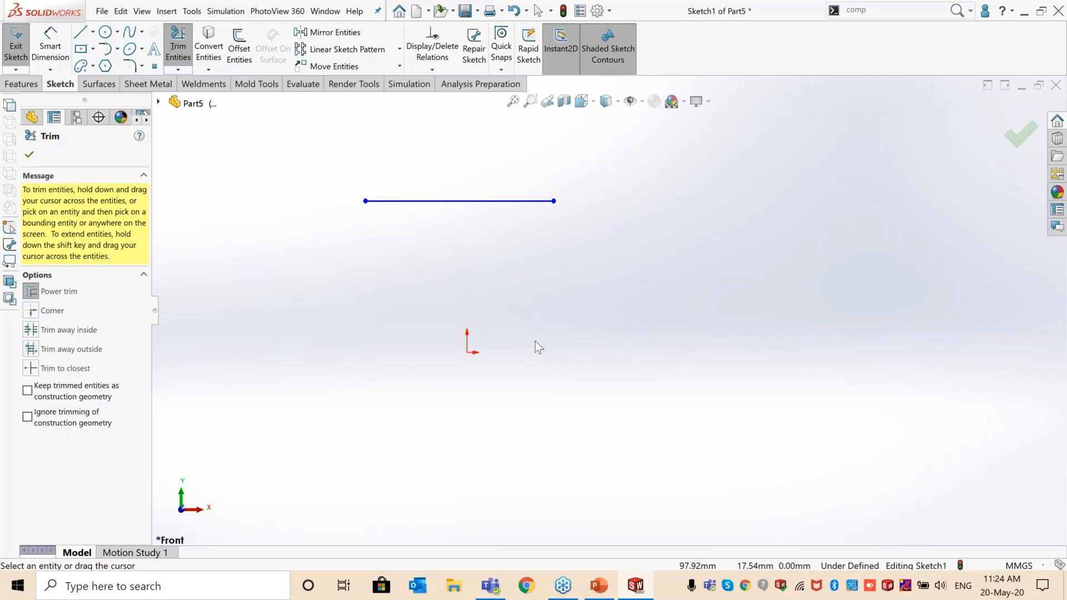
left_click(29, 156)
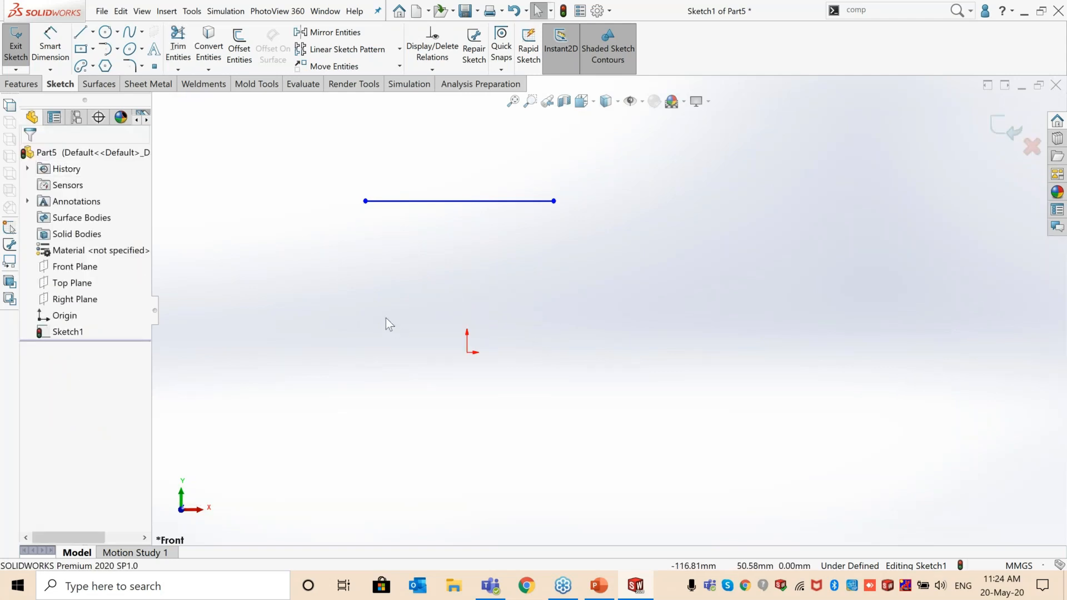
left_click(177, 70)
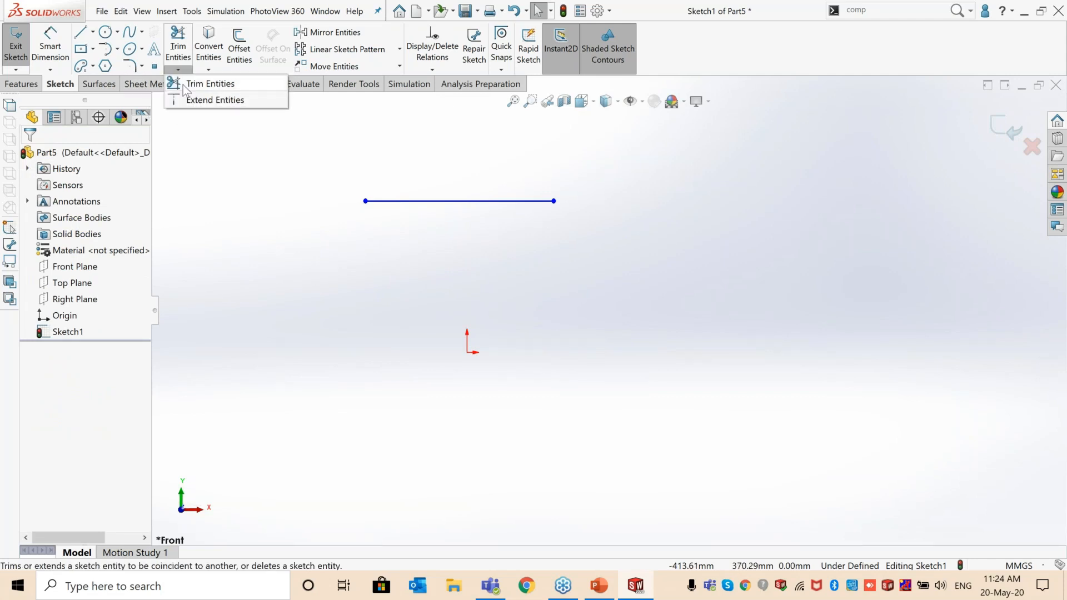
left_click(178, 84)
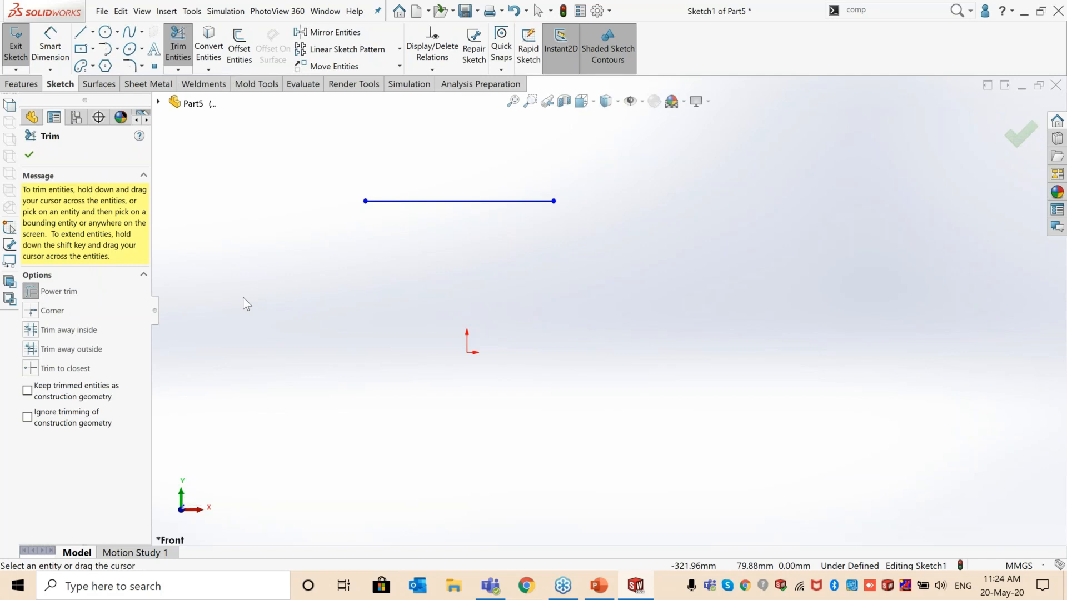
key("Escape")
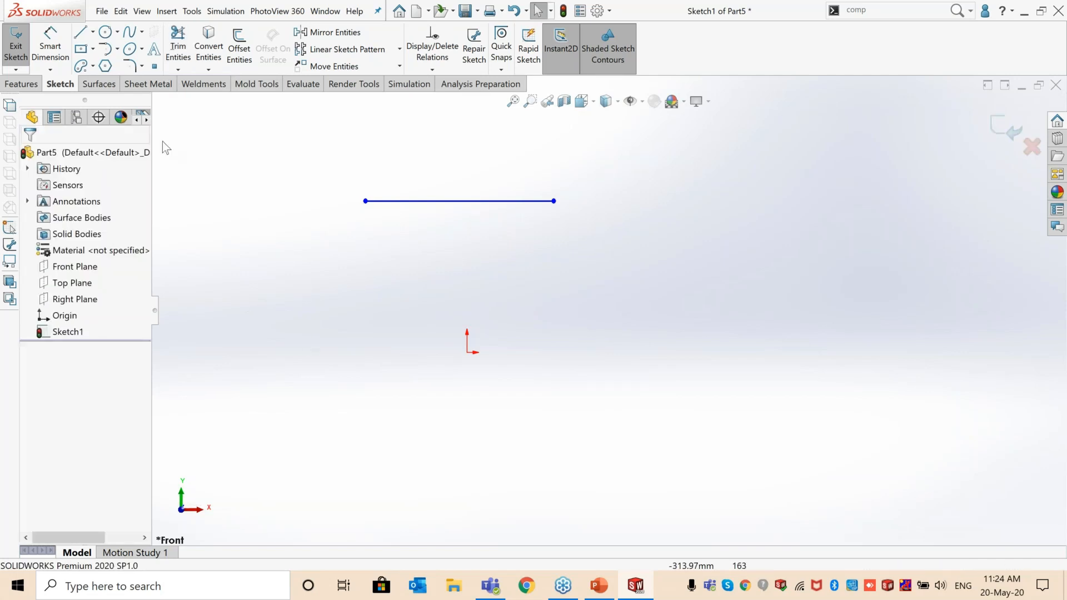
Step: Delete the remaining horizontal line and draw a circle centred on the origin with a radius of about 127 mm
left_click_drag(297, 163, 628, 279)
key("Delete")
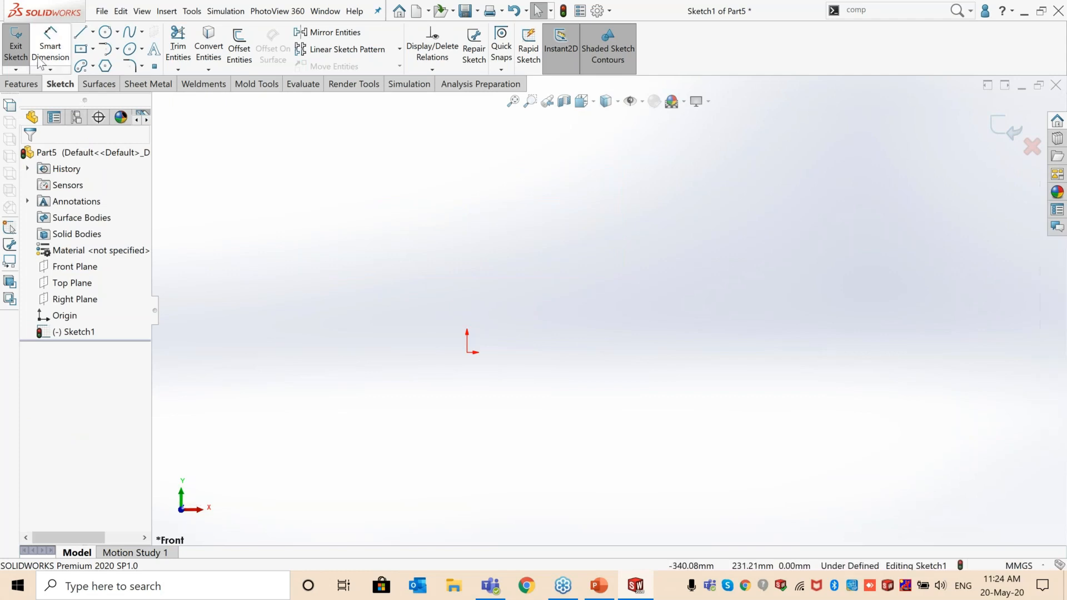
left_click(81, 34)
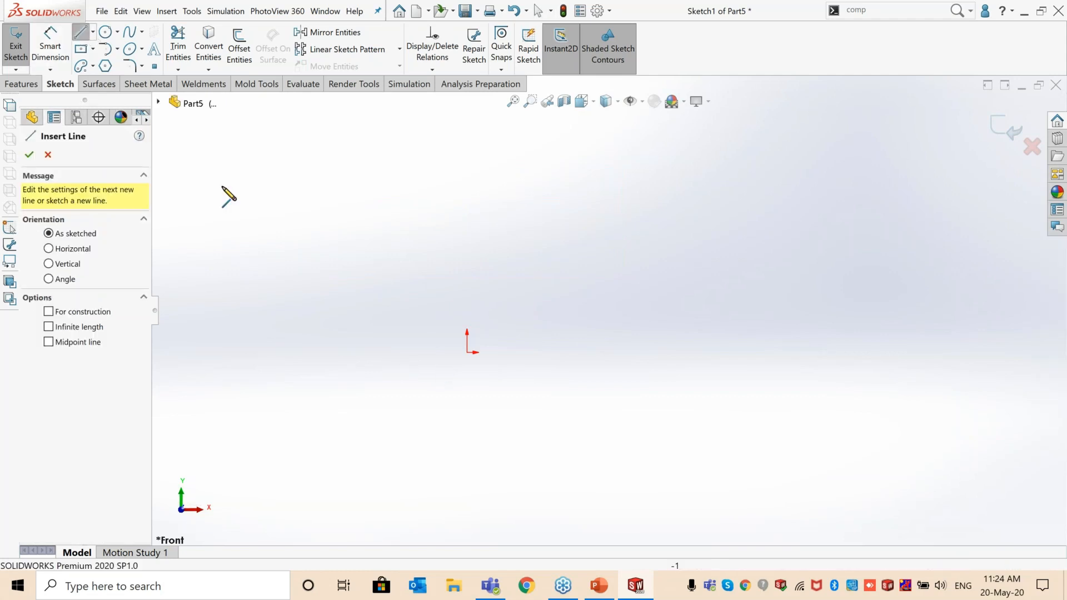
left_click(105, 31)
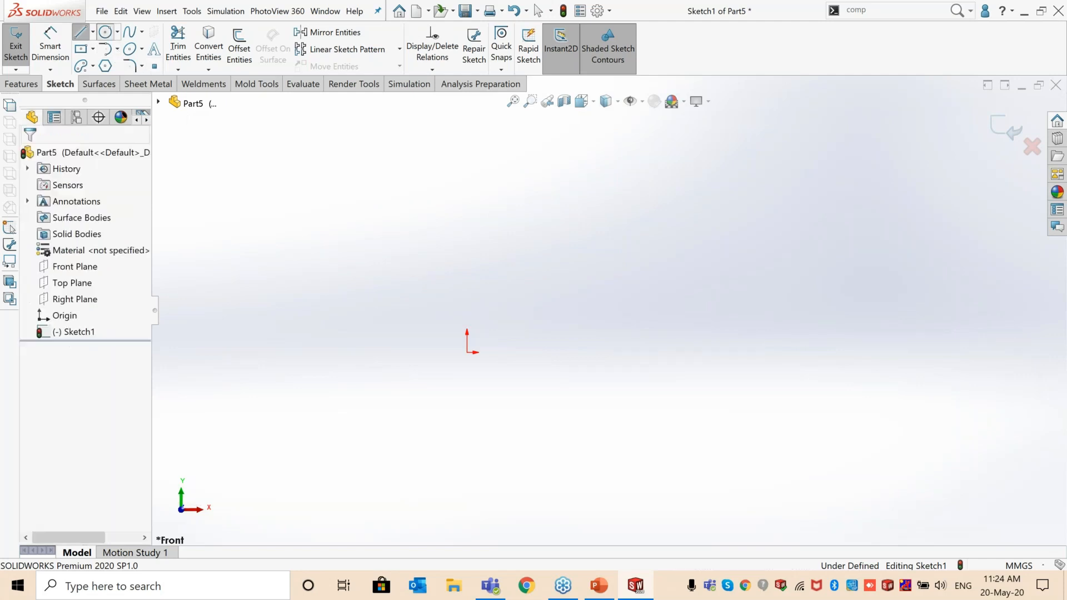
left_click(467, 352)
left_click(534, 408)
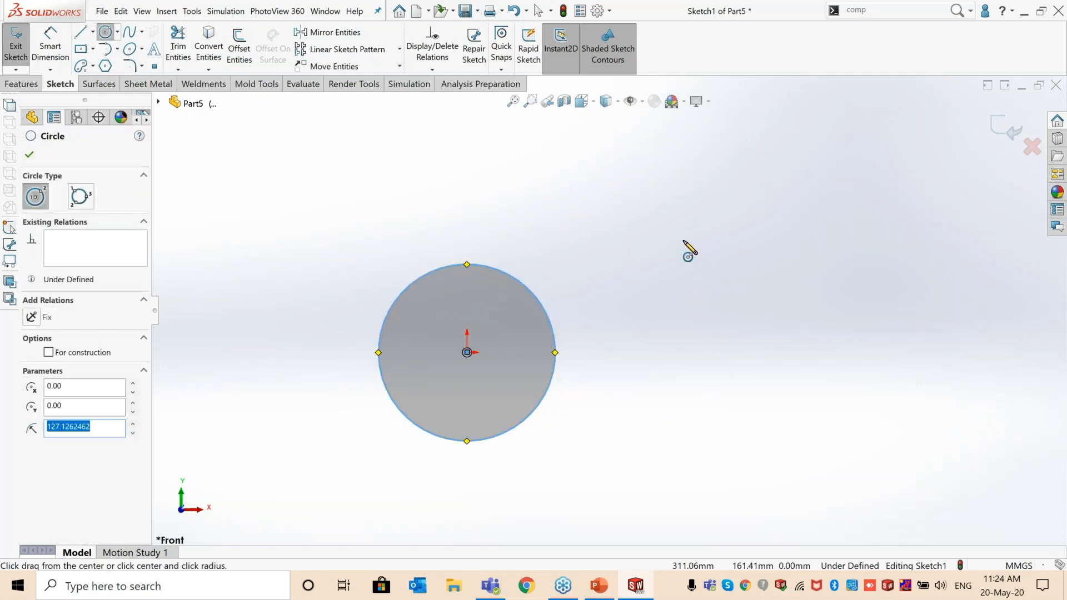
key("Escape")
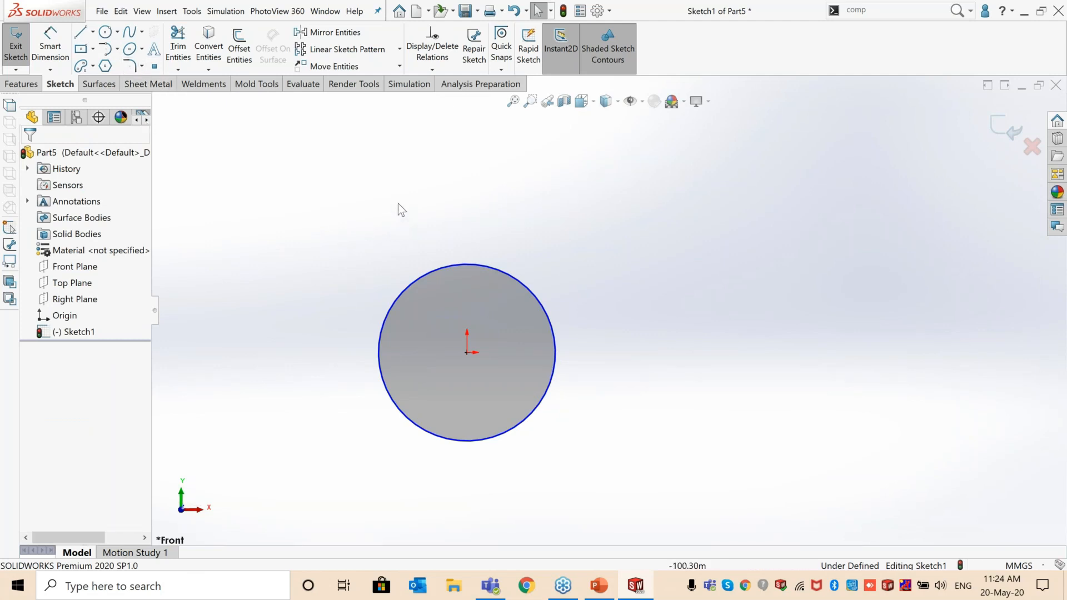
Step: Draw two small circles centred on the large circle's top and right quadrant points, the top one about 28 mm in radius
key("Return")
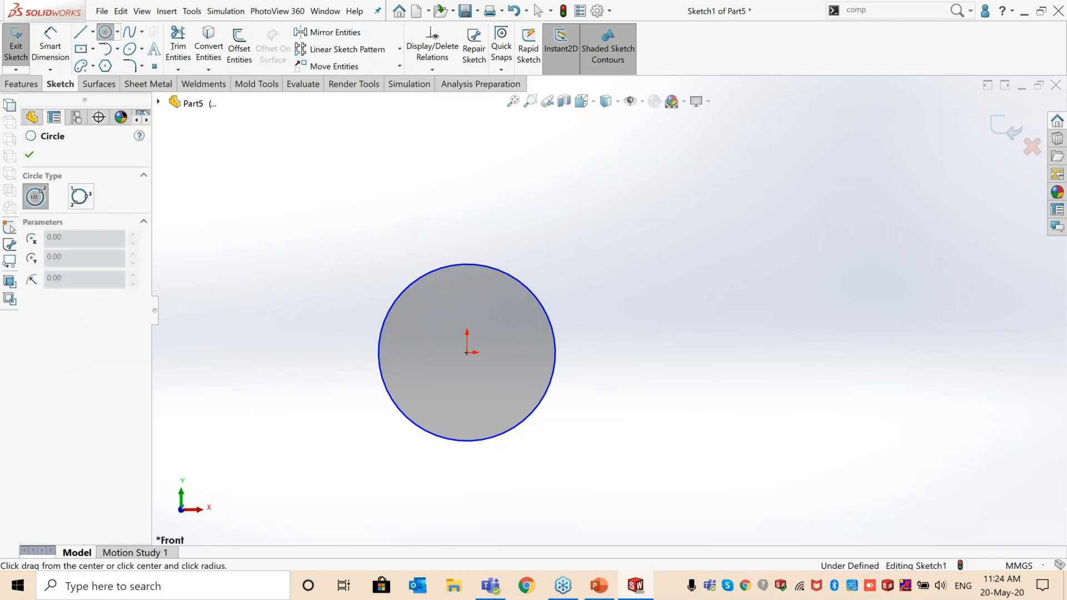
left_click(466, 264)
left_click(478, 280)
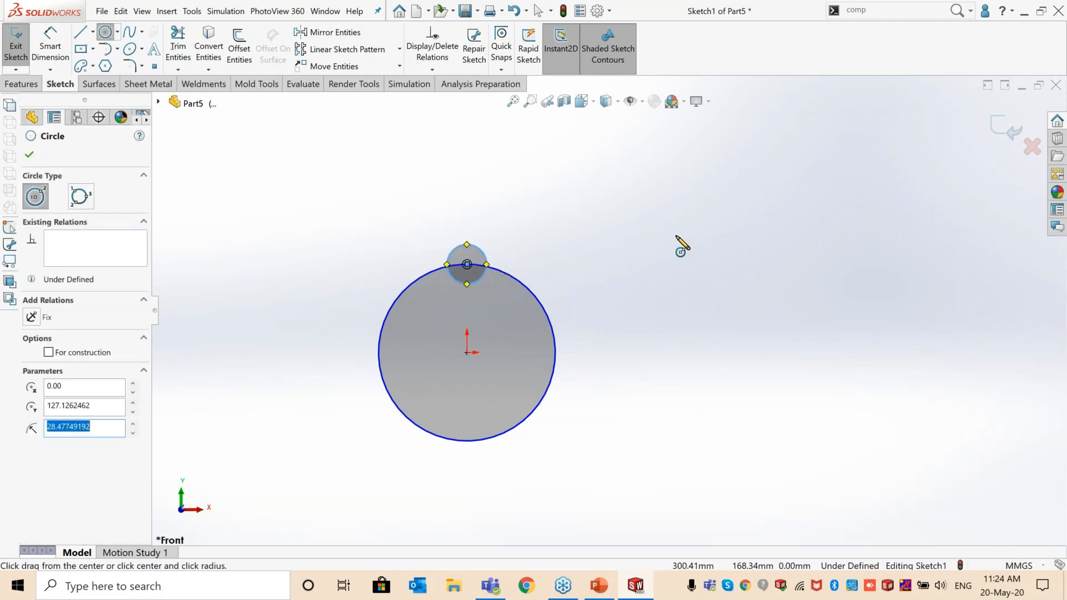
key("Escape")
key("Return")
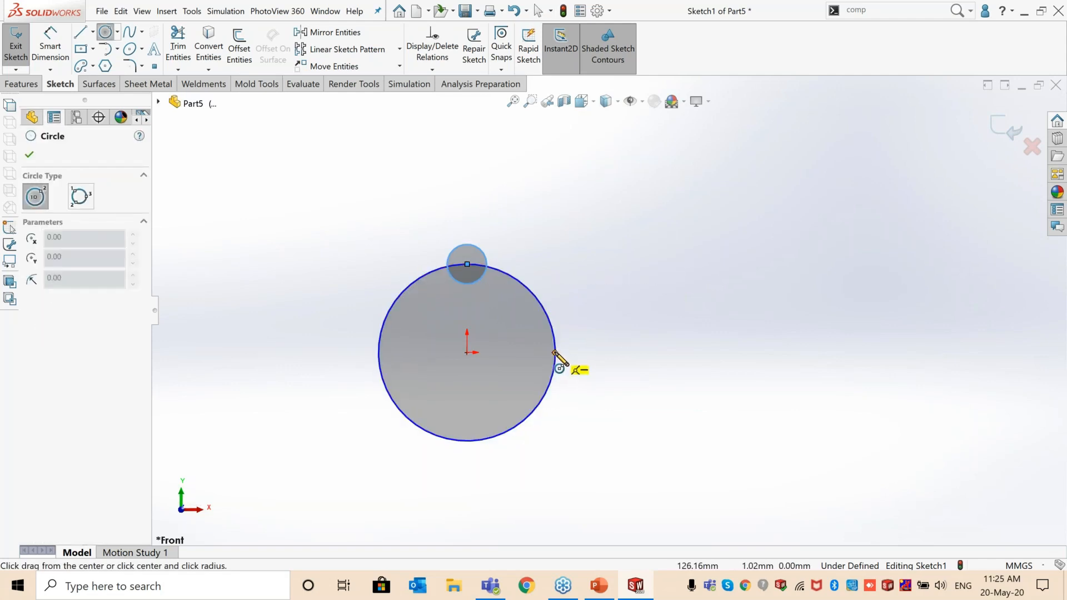
left_click(555, 353)
left_click(575, 360)
key("Escape")
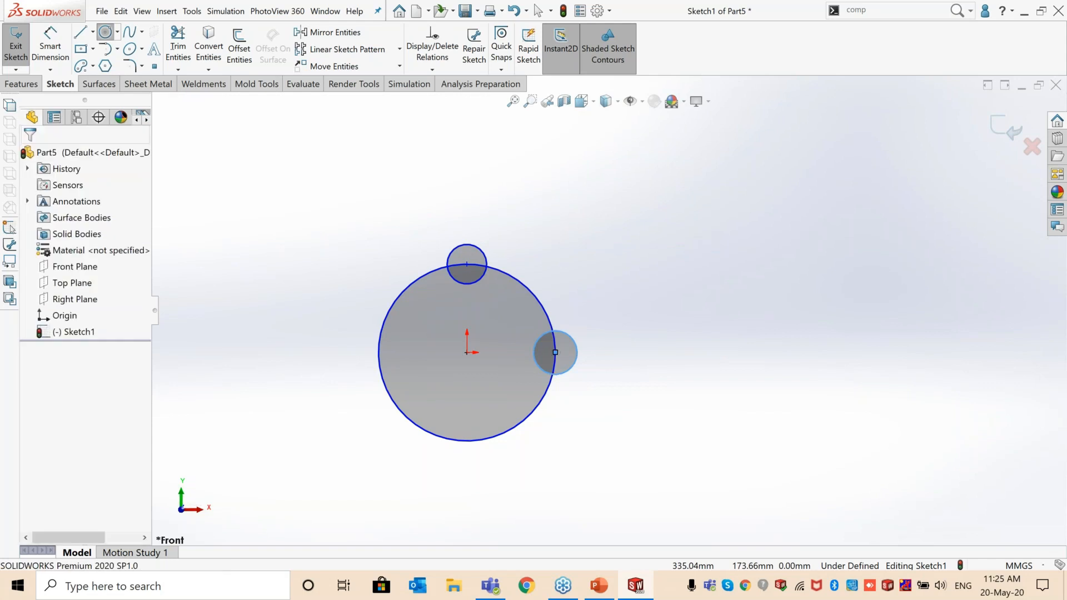
Step: Draw a vertical line upward from the large circle's left quadrant point, ending above the small upper circle
left_click(81, 34)
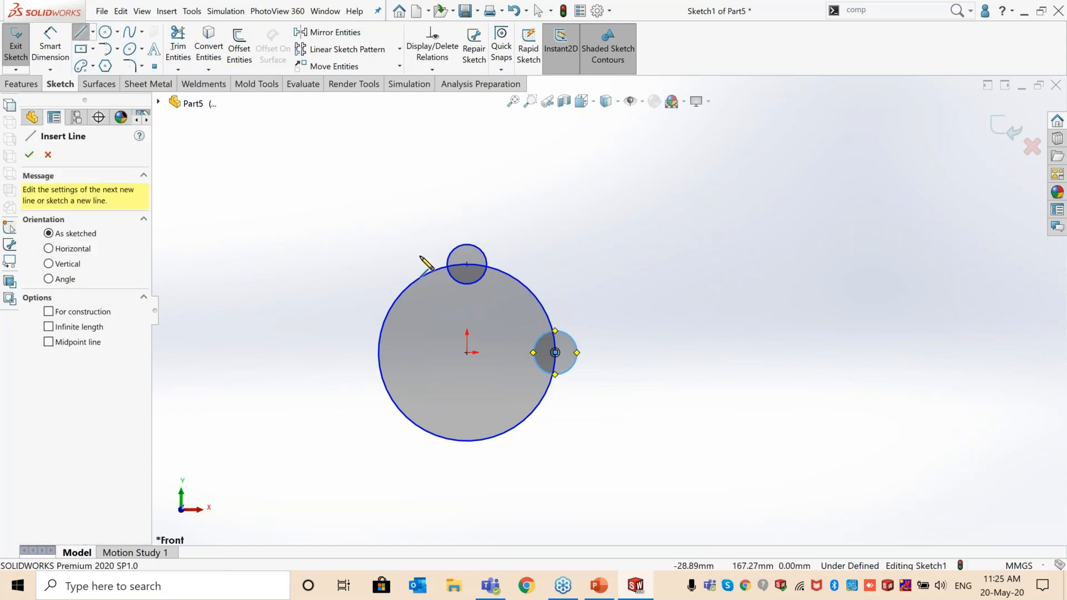
left_click(379, 352)
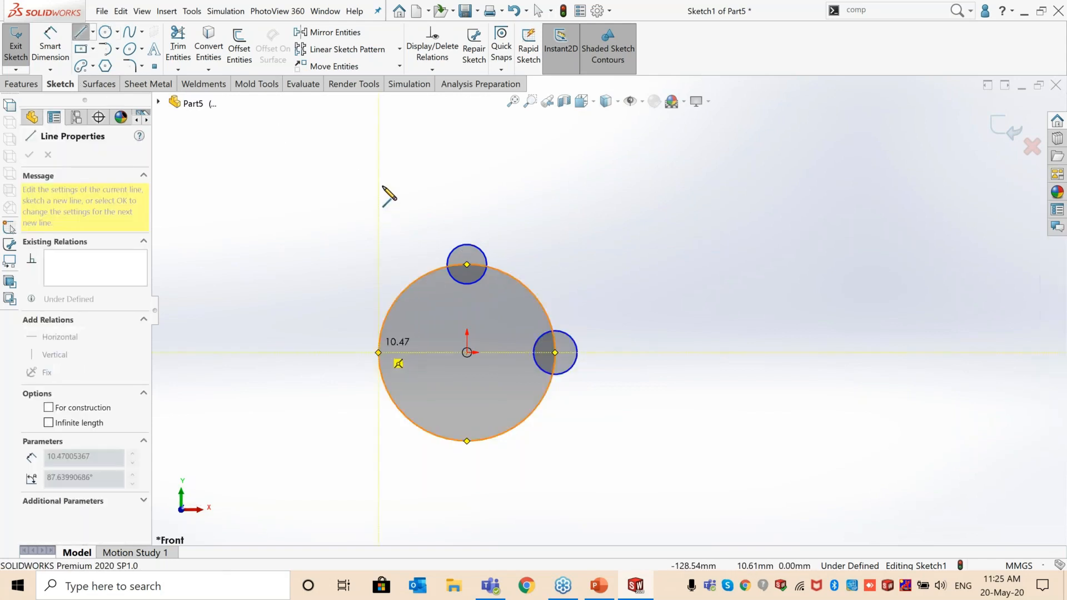
left_click(378, 154)
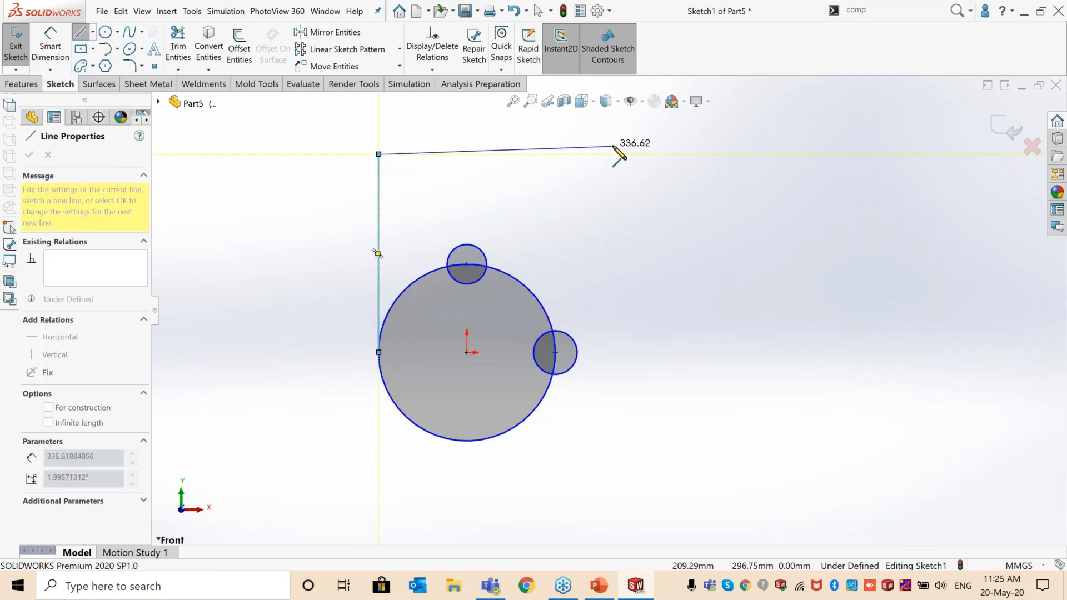
key("Escape")
key("Escape")
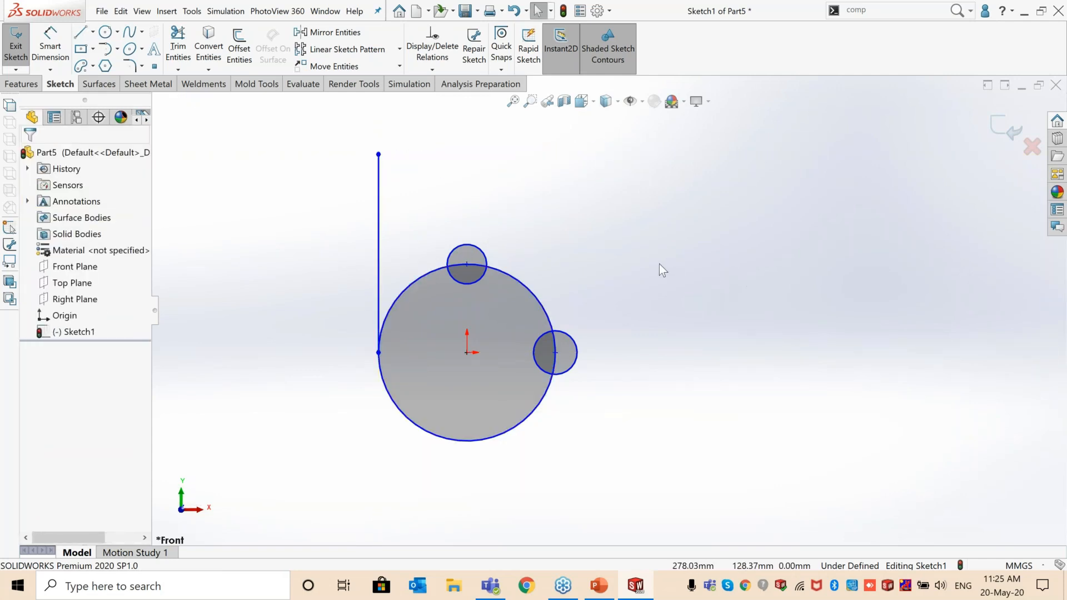
Step: Draw a horizontal line to the right from the vertical line's upper endpoint, extending past the small upper circle
key("l")
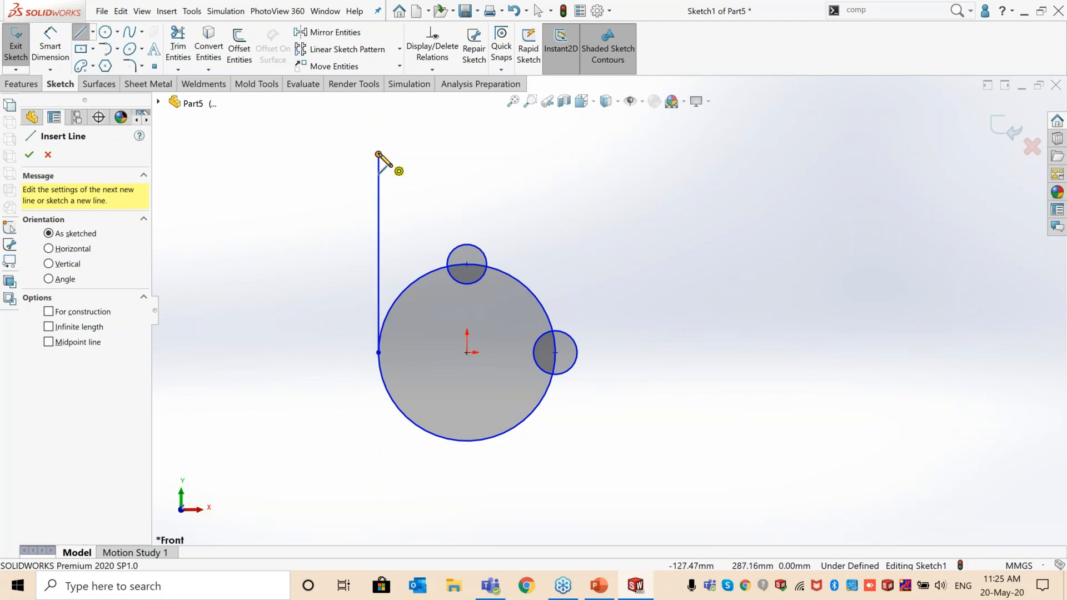
left_click(399, 171)
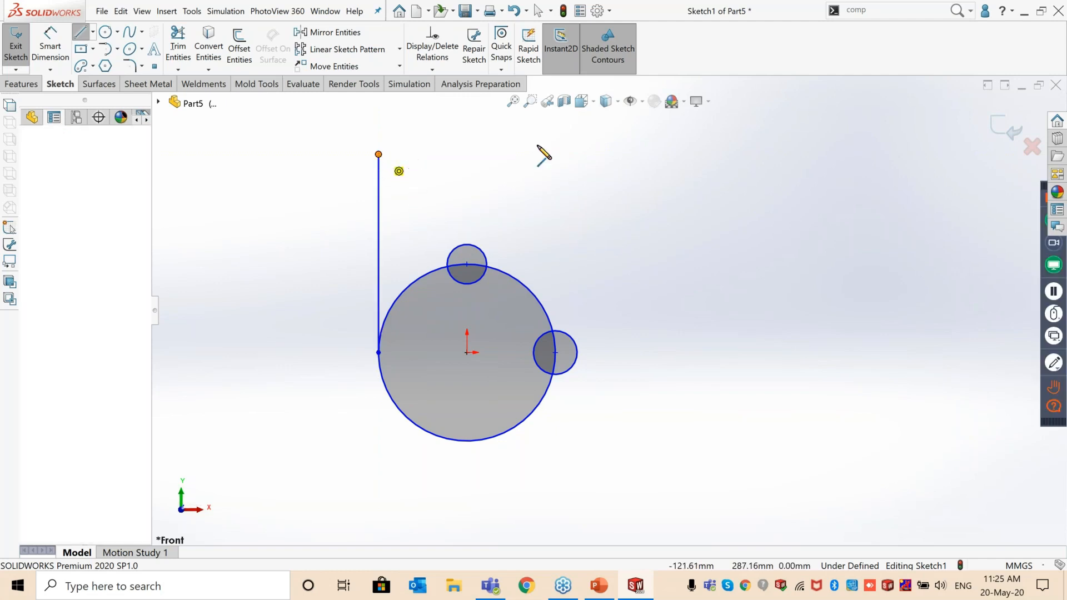
left_click(570, 154)
key("Escape")
key("Escape")
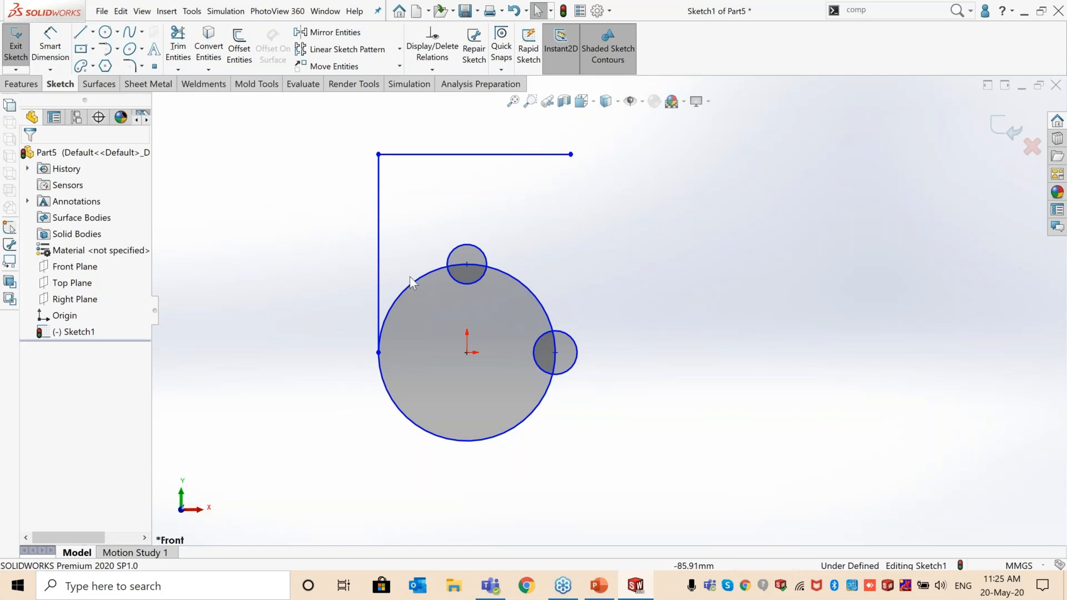
Step: Delete all the circles and lines from the sketch and close Part5 without saving it
scroll(408, 275, "up", 2)
left_click_drag(365, 150, 719, 476)
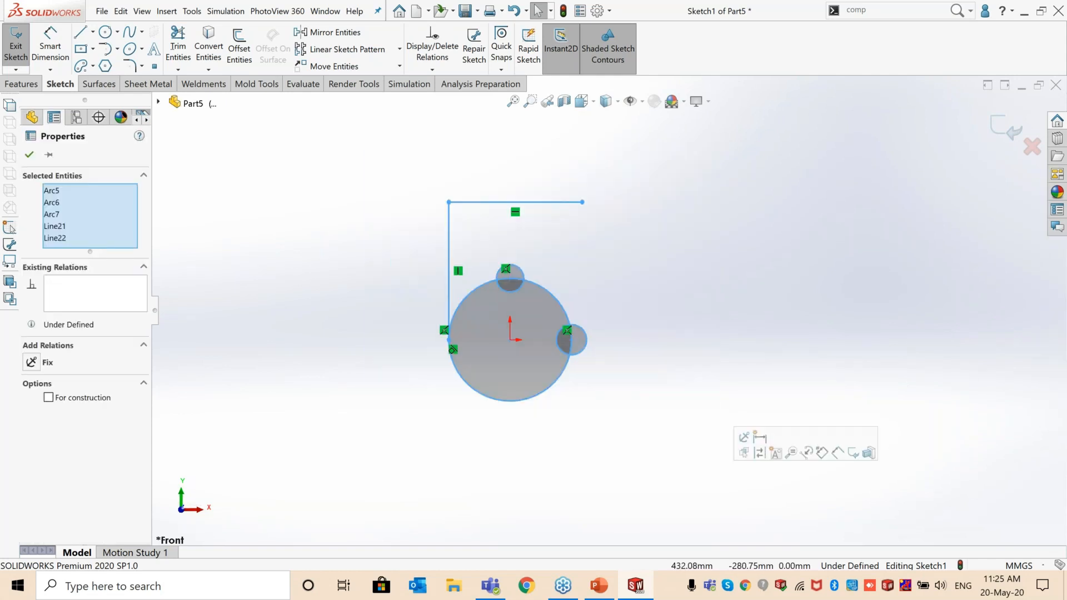
key("Delete")
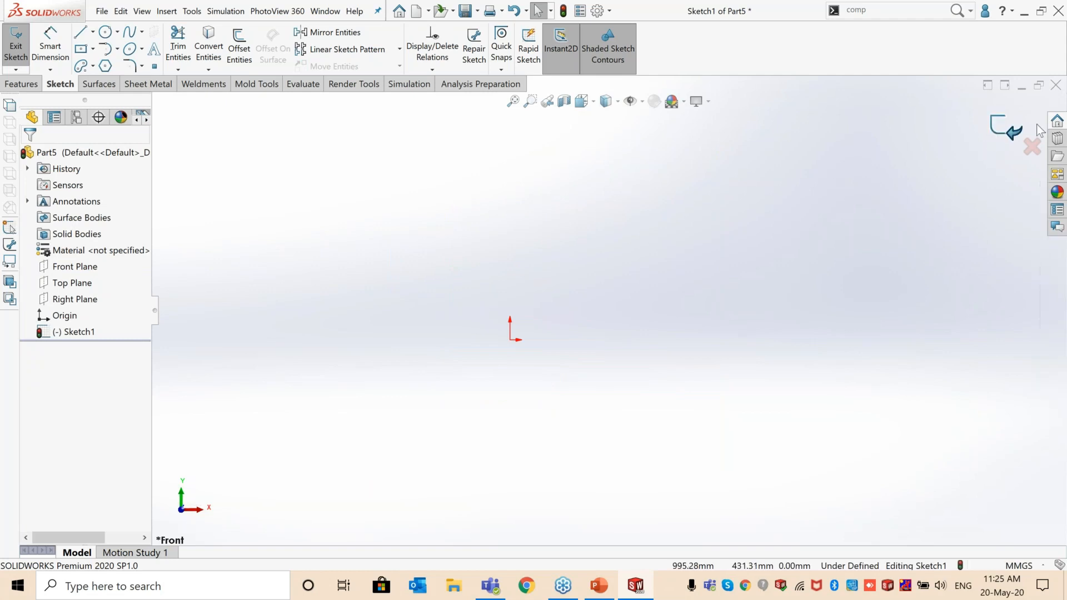
left_click(1056, 87)
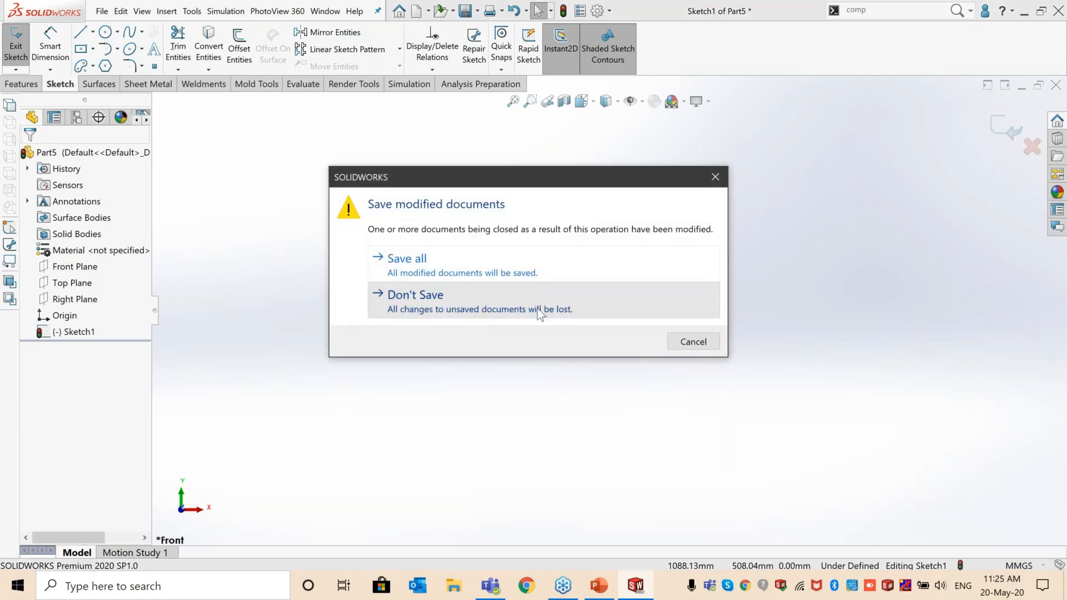
left_click(537, 308)
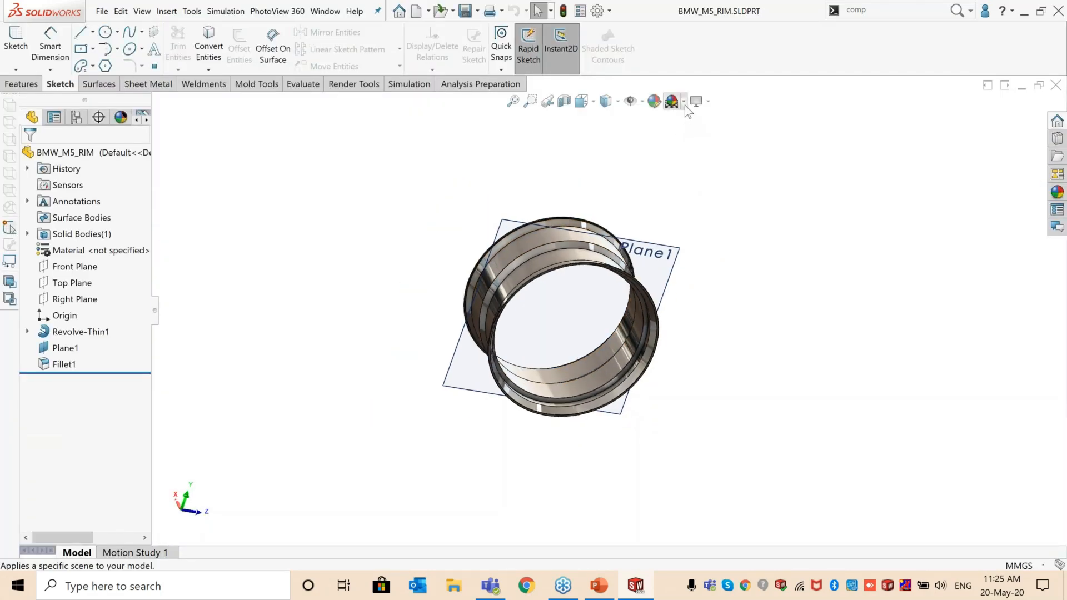
Step: Try the 3 Point Faded, Backdrop - Grey with Overhead Light, Soft Spotlight and Rooftop scenes on the BMW_M5_RIM part
left_click(684, 104)
left_click(689, 120)
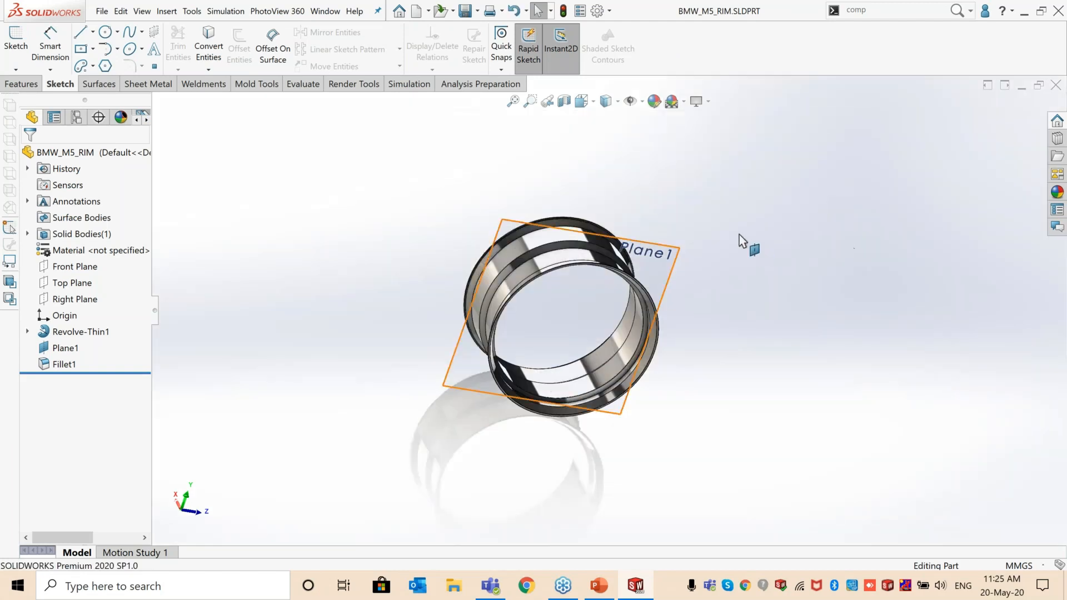
left_click(682, 104)
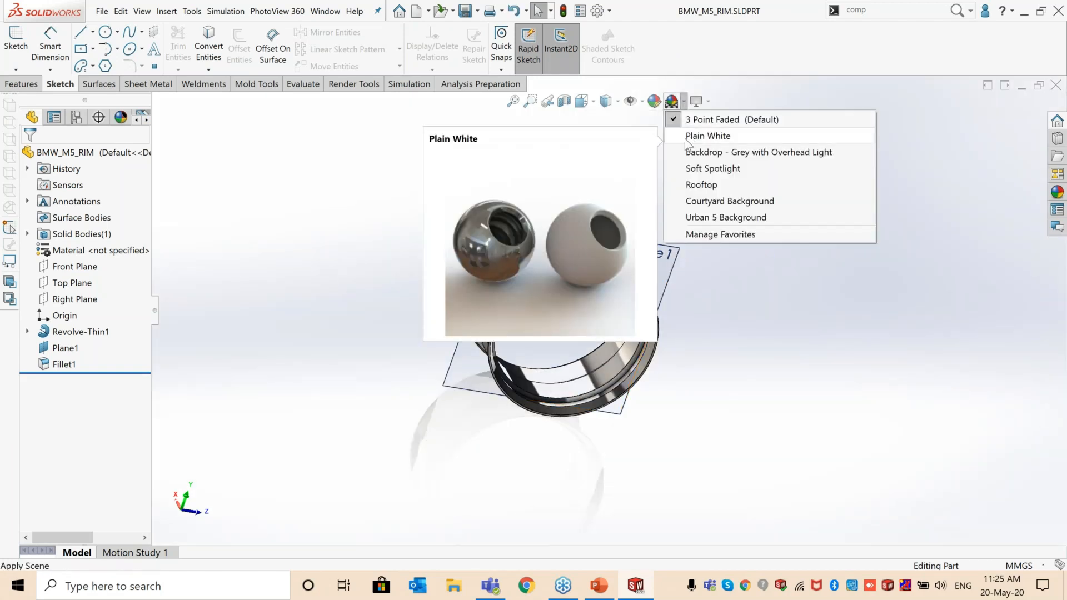
left_click(675, 151)
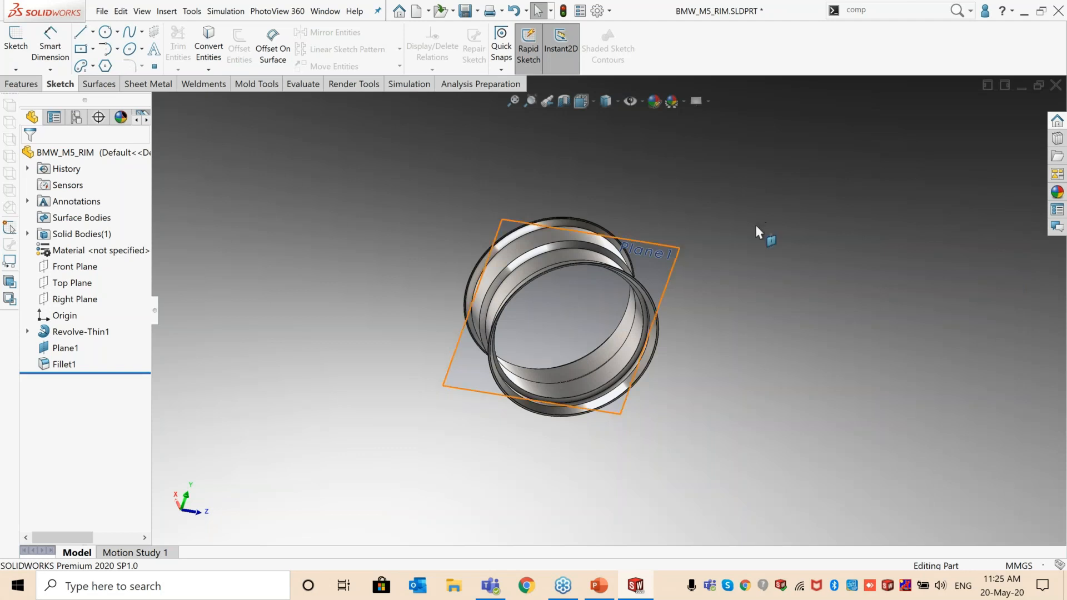
left_click(684, 101)
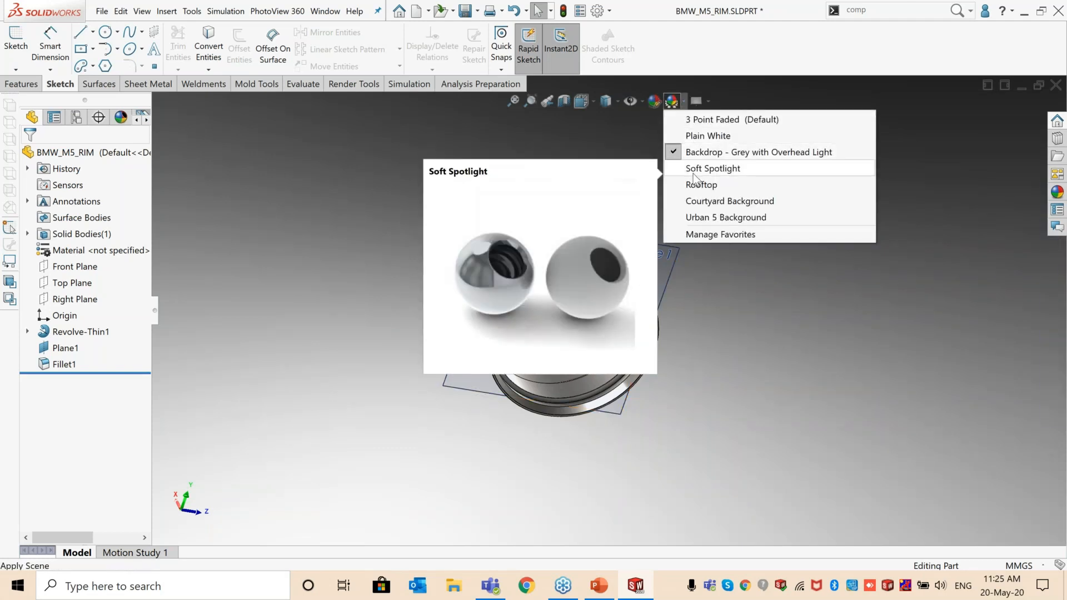
left_click(692, 172)
left_click(685, 101)
left_click(733, 185)
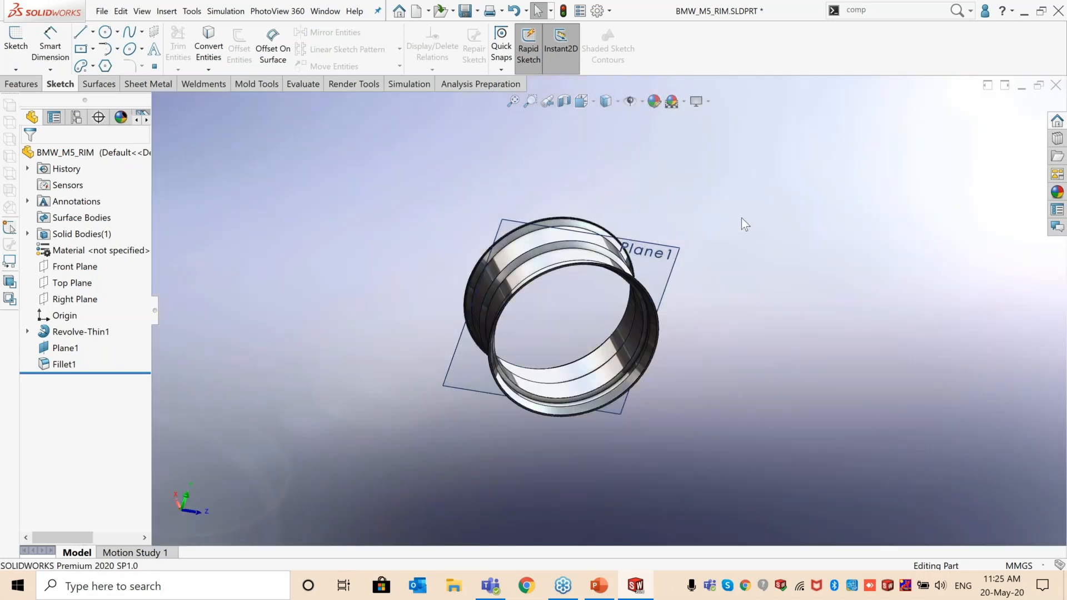
Step: Hide Plane1 in the rim model
middle_click_drag(731, 247, 756, 206)
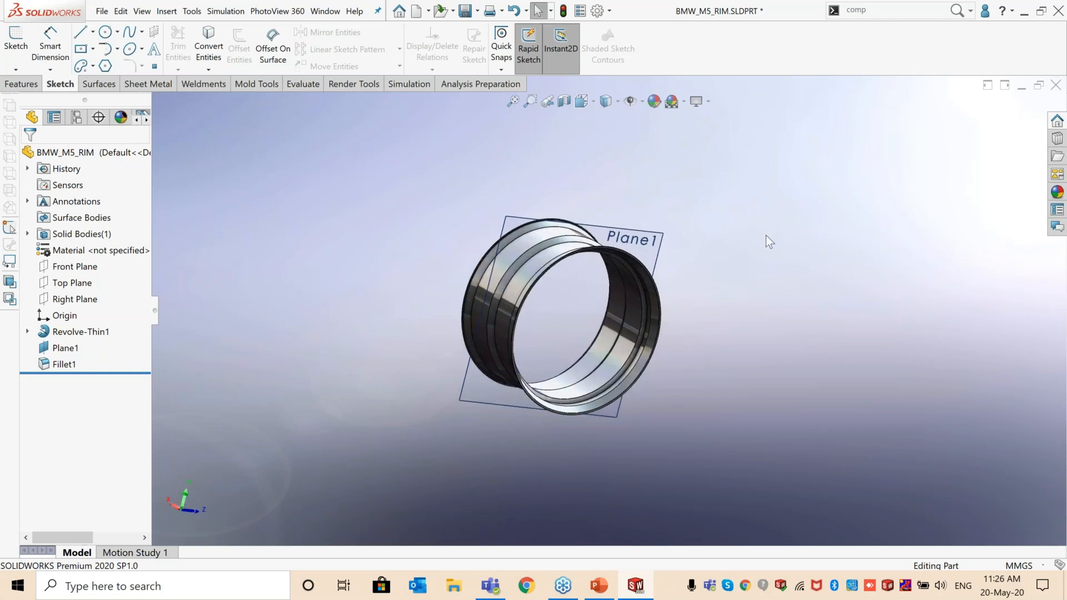
left_click(665, 234)
right_click(670, 235)
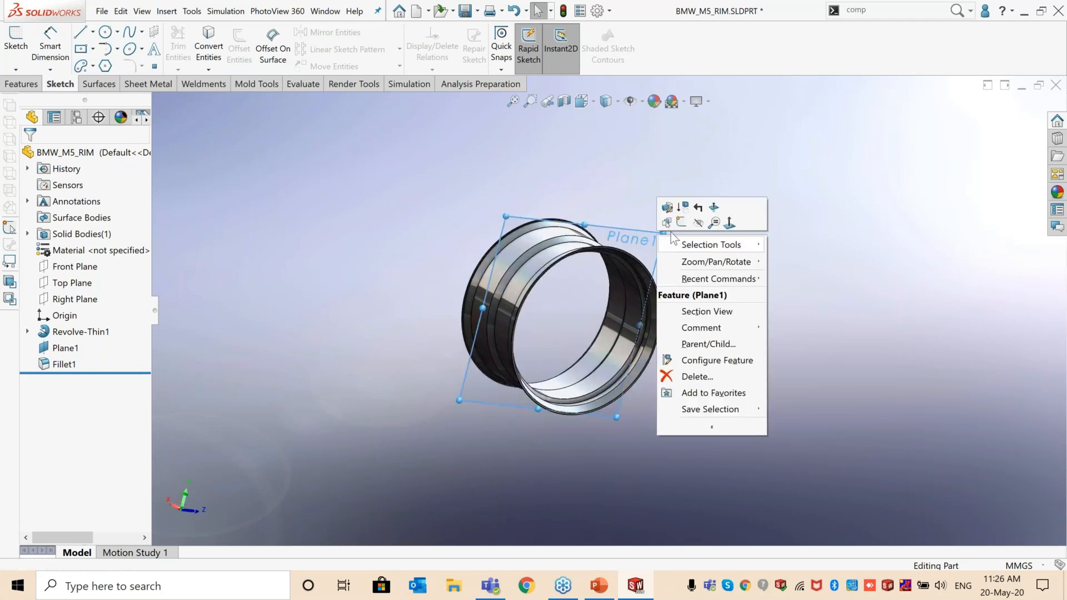
left_click(699, 223)
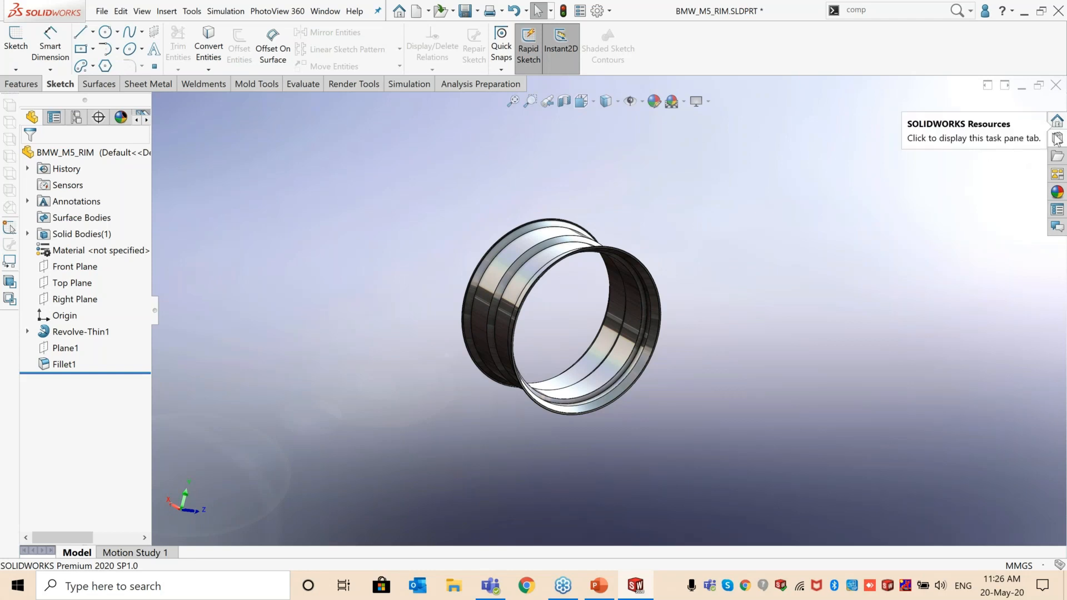
Step: Preview Presentation Scenes on the rim, trying Factory Background and Office Space Background and ending with Courtyard Background
left_click(1057, 125)
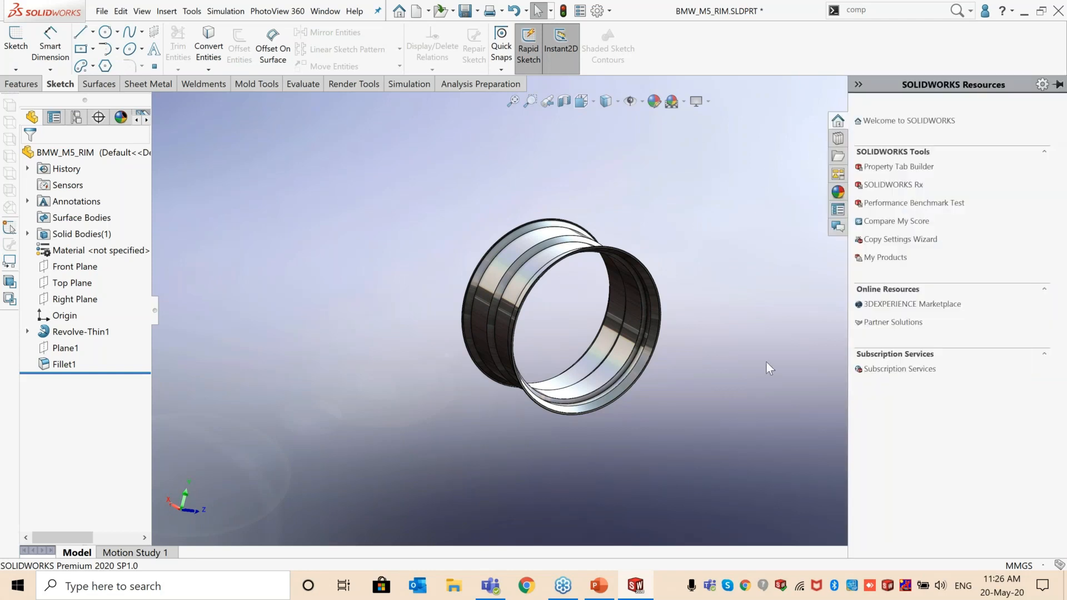
left_click(832, 194)
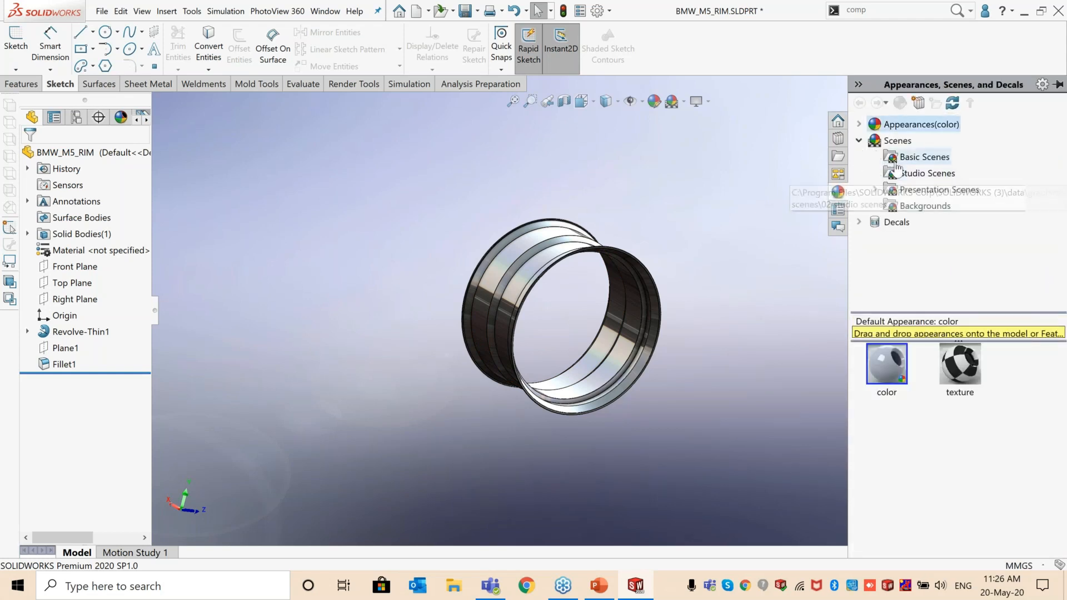
left_click(916, 207)
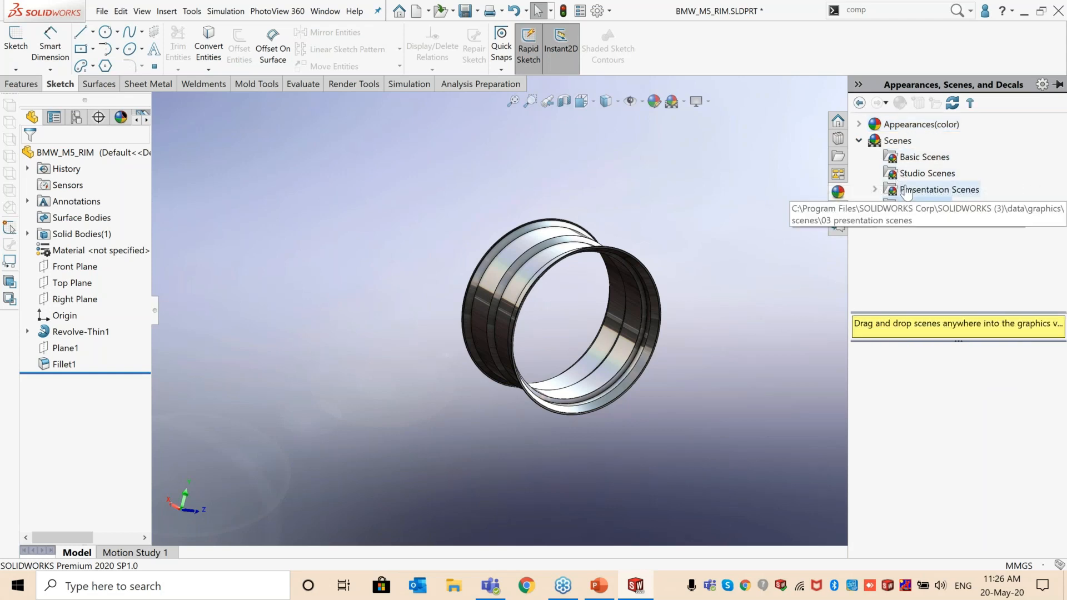
left_click(904, 192)
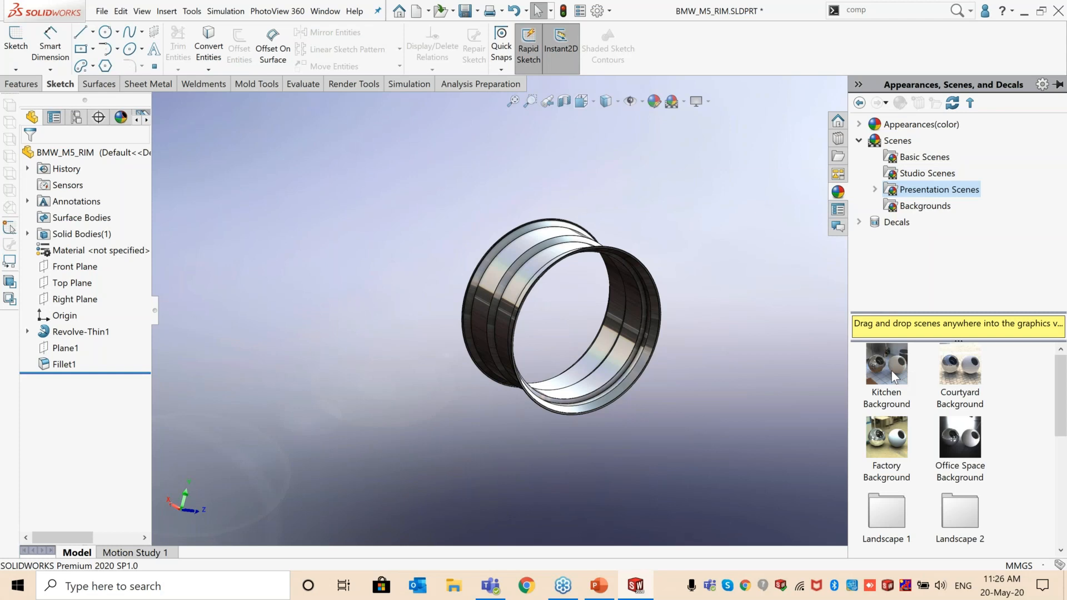
mouse_move(891, 371)
double_click(881, 443)
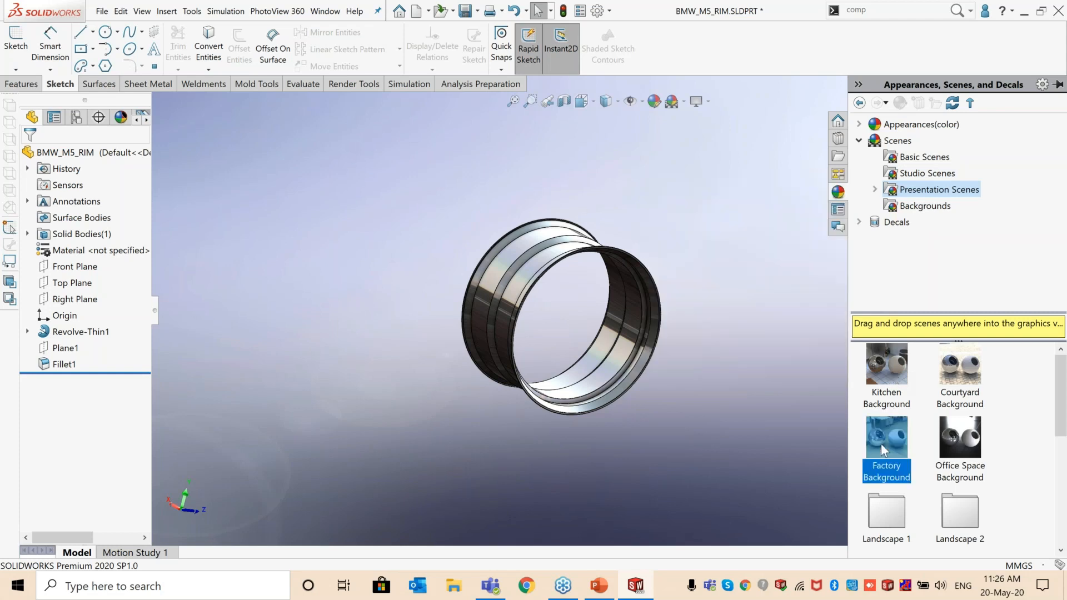
double_click(968, 443)
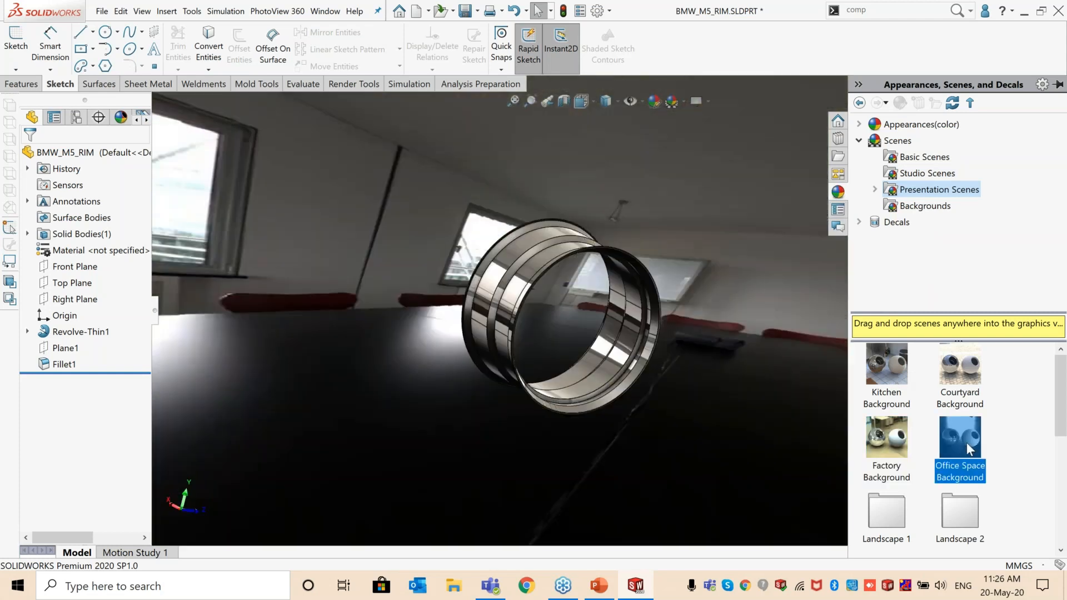
left_click(960, 369)
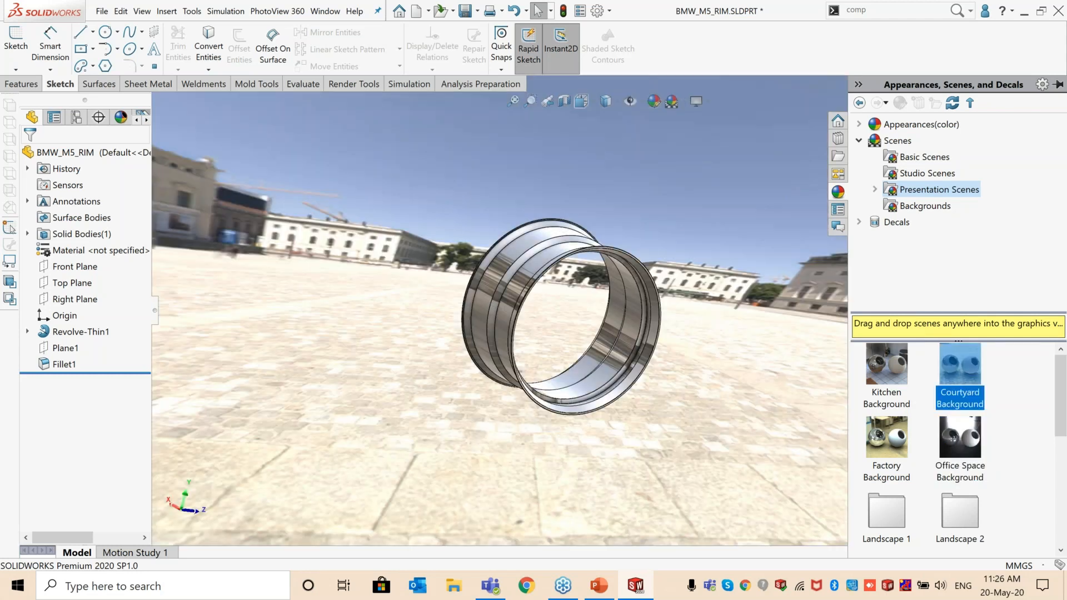
Step: Try the Kitchen Background, Reflective Floor Black and Reflective Floor Checkered scenes on the rim part
left_click(881, 368)
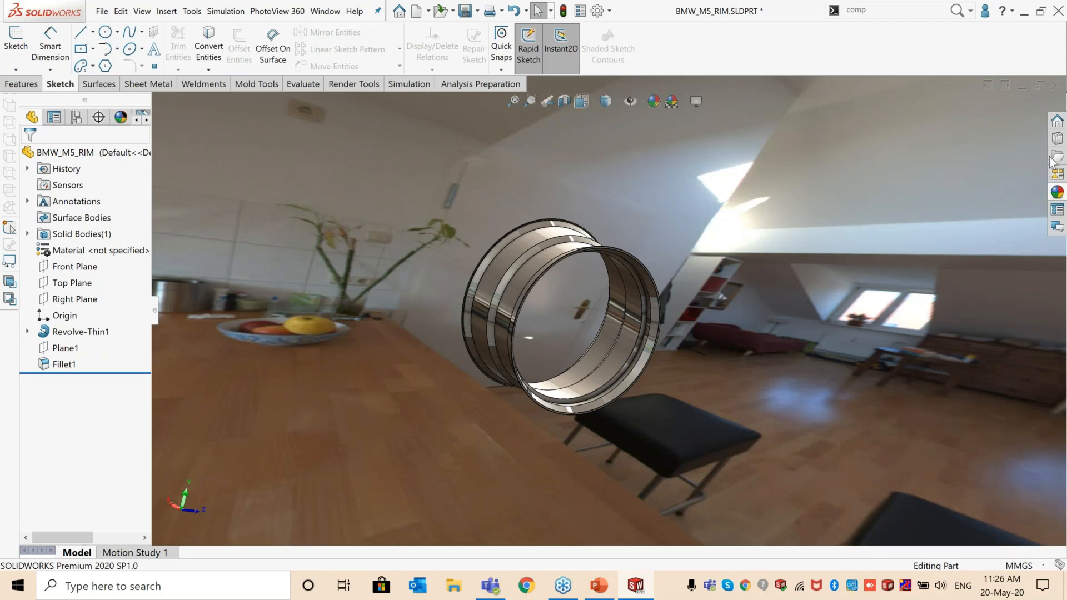
left_click(1056, 121)
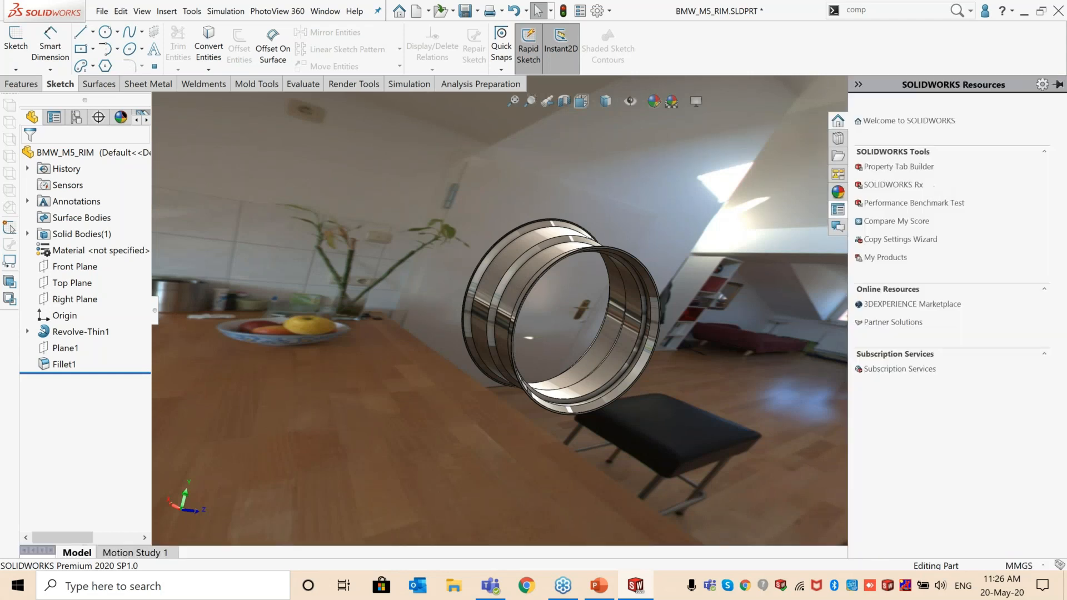
left_click(838, 191)
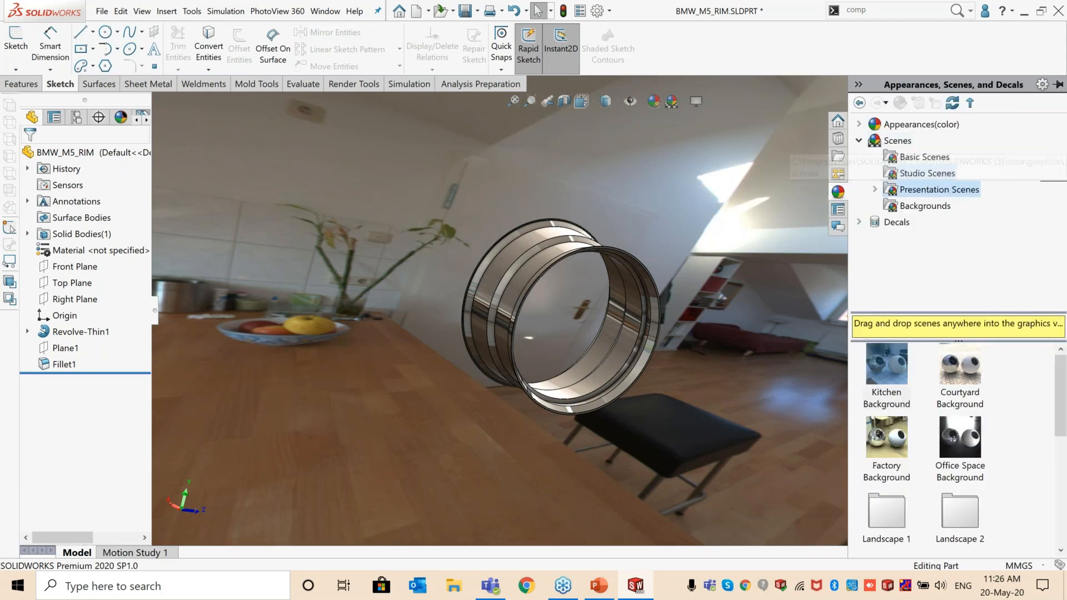
left_click(924, 174)
left_click(890, 355)
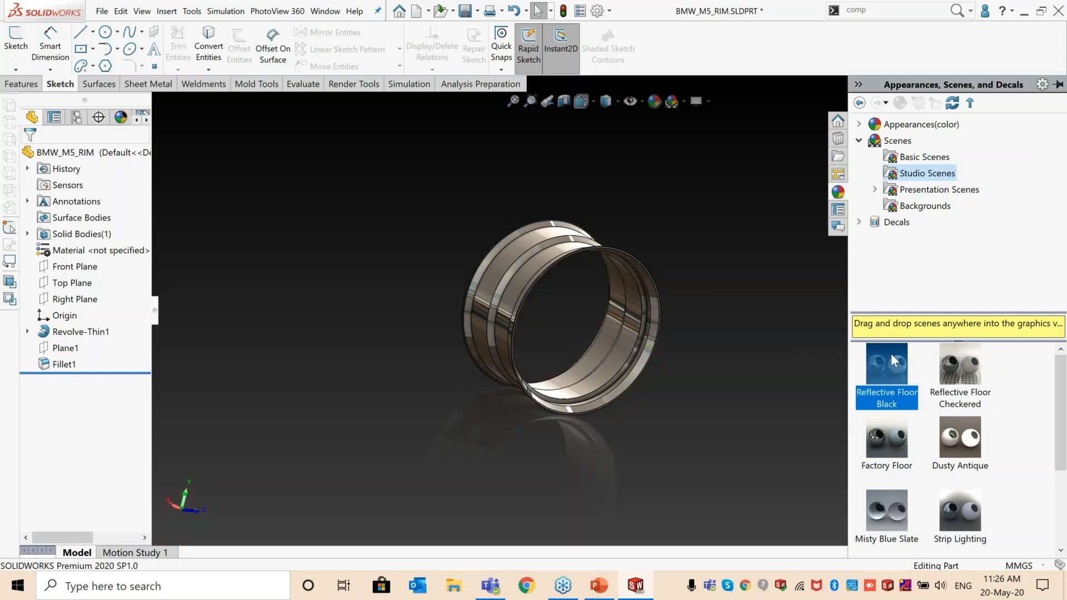
left_click(958, 372)
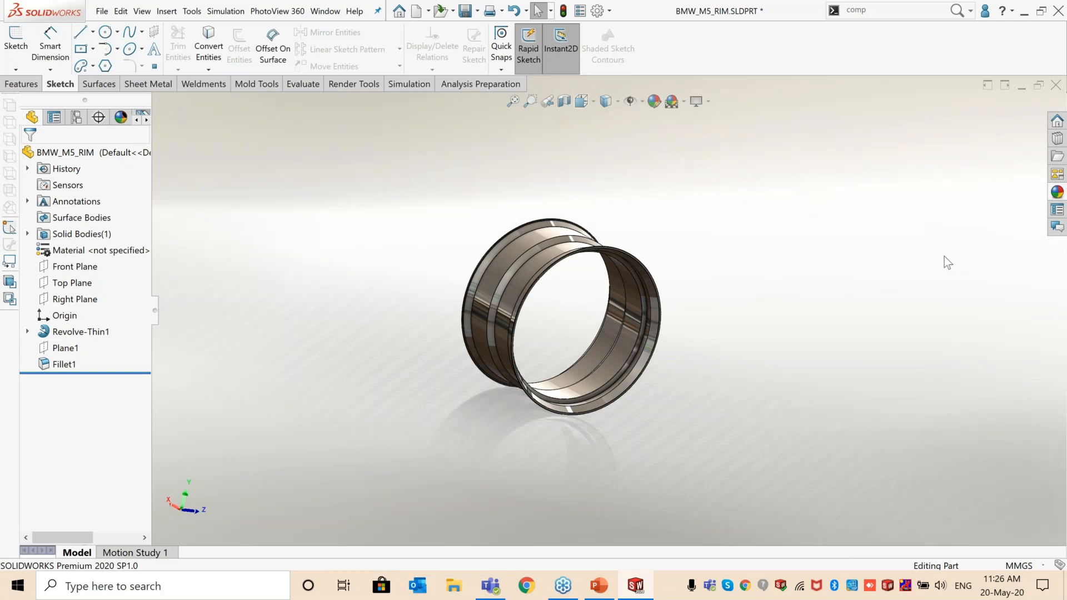
Step: Close the rim part without saving it and create a new part document
left_click(1056, 84)
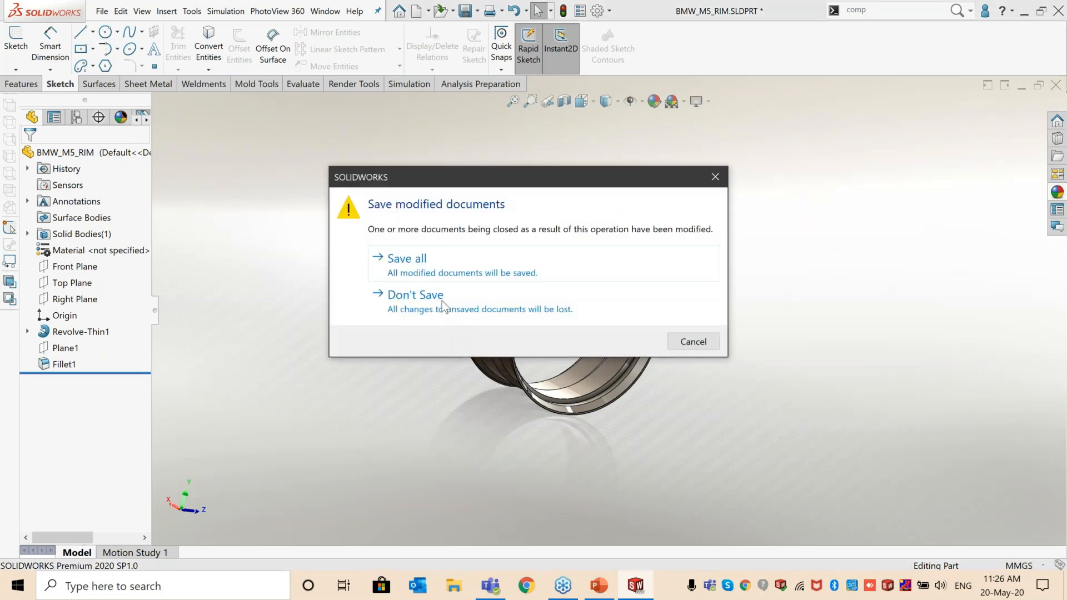
left_click(713, 299)
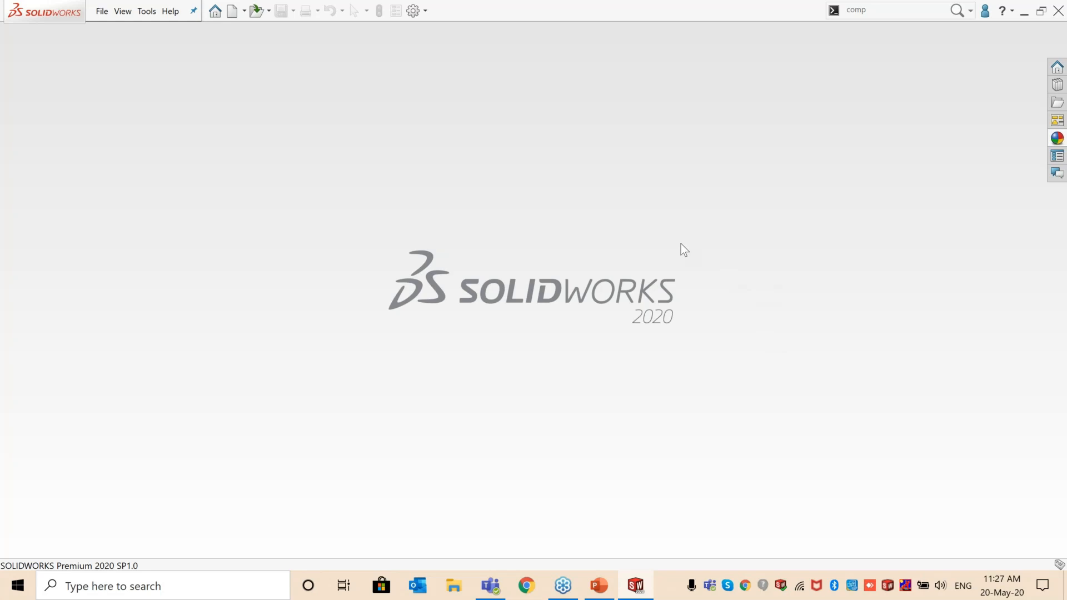
key("ctrl+n")
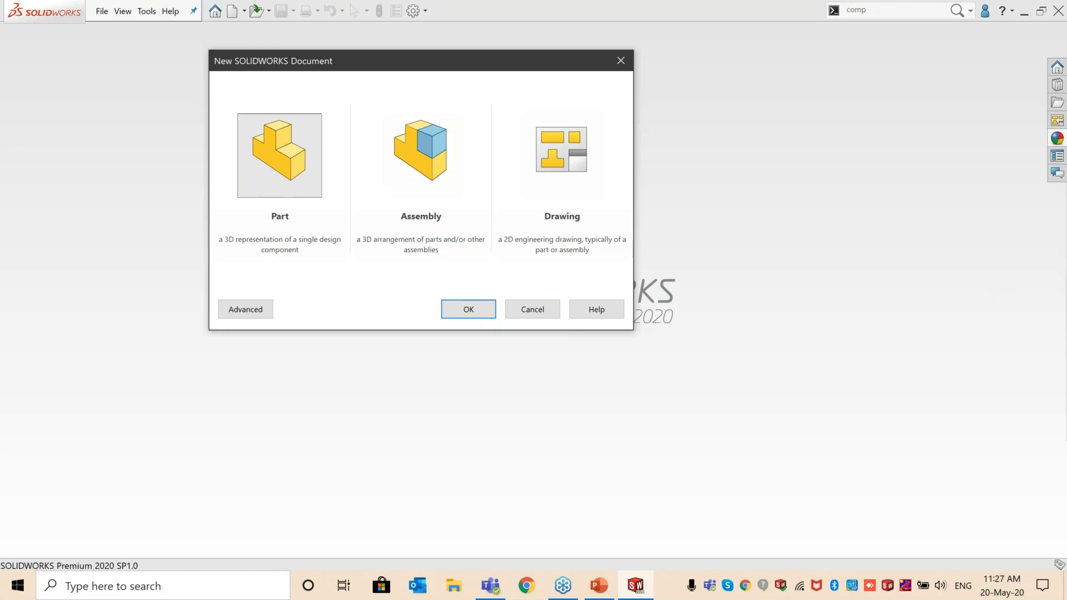
key("Return")
Step: Sketch a circle of about 31.5 mm radius centred on the origin of the Front Plane
left_click(15, 39)
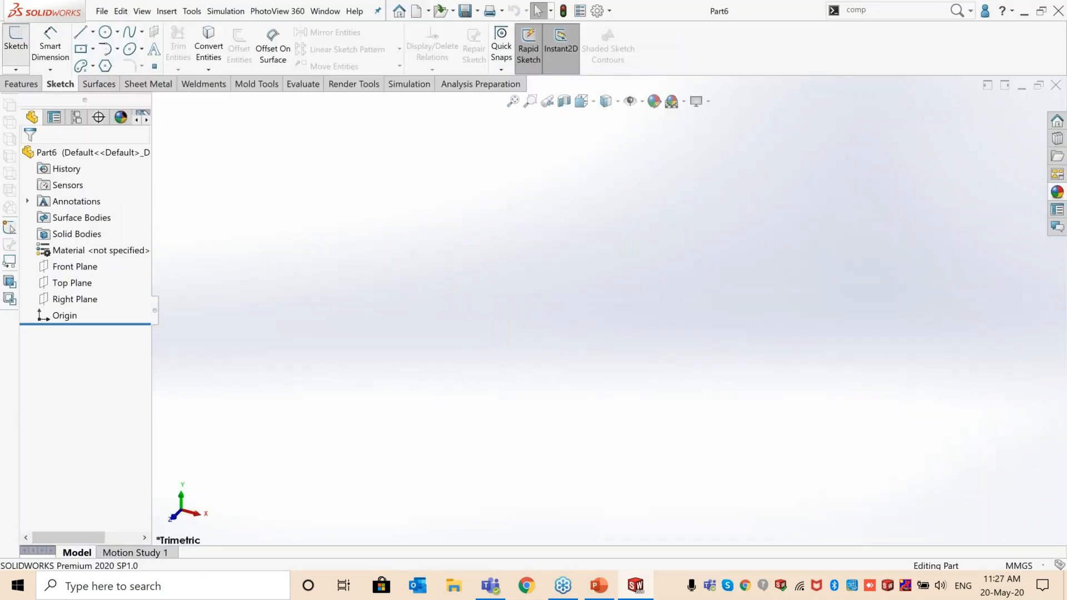
left_click(448, 198)
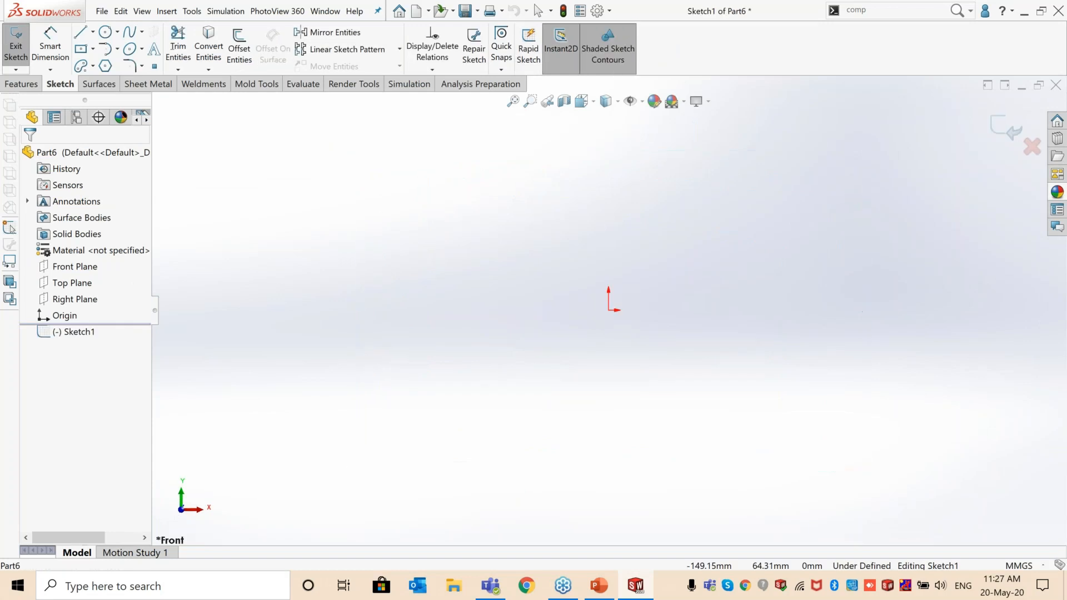
left_click(105, 32)
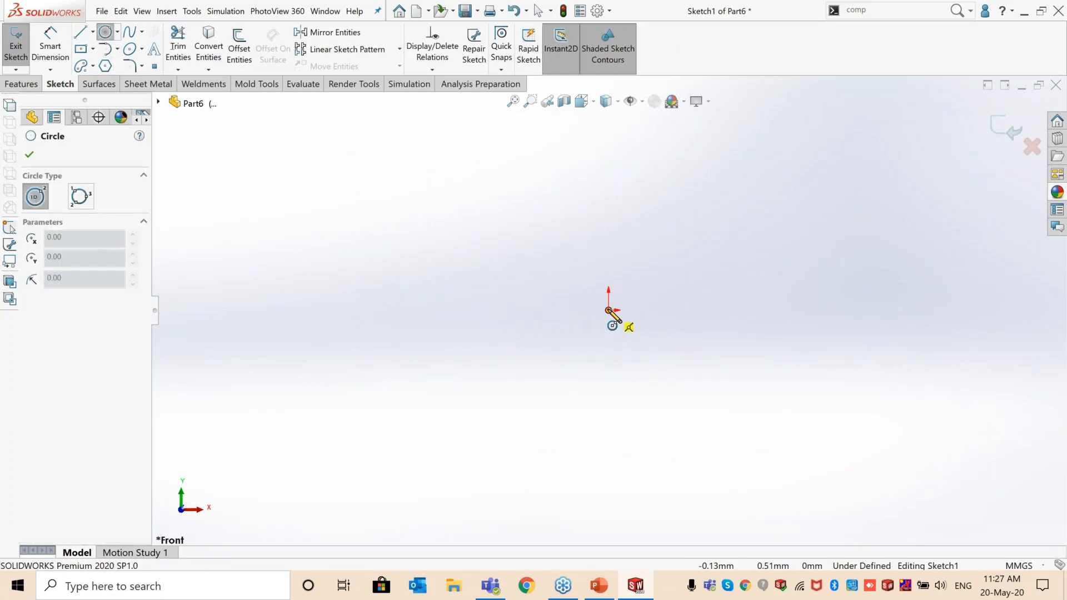
left_click_drag(609, 309, 675, 369)
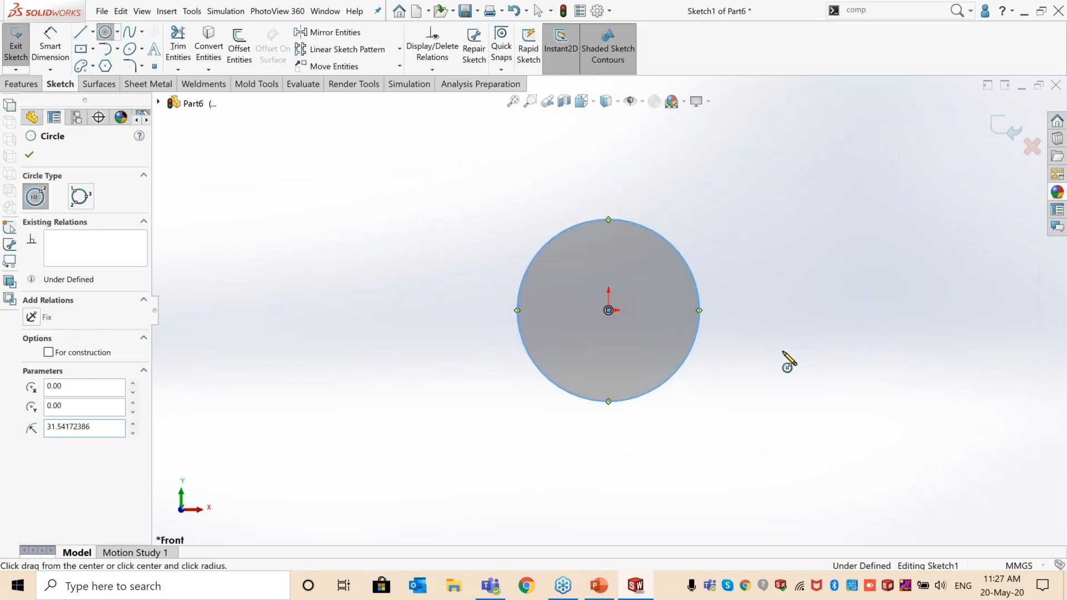
Step: Dimension the circle's diameter to 50 mm and exit the sketch
mouse_move(783, 354)
right_mouse_down()
mouse_move(778, 296)
mouse_move(786, 340)
mouse_move(678, 333)
mouse_move(692, 330)
right_mouse_up()
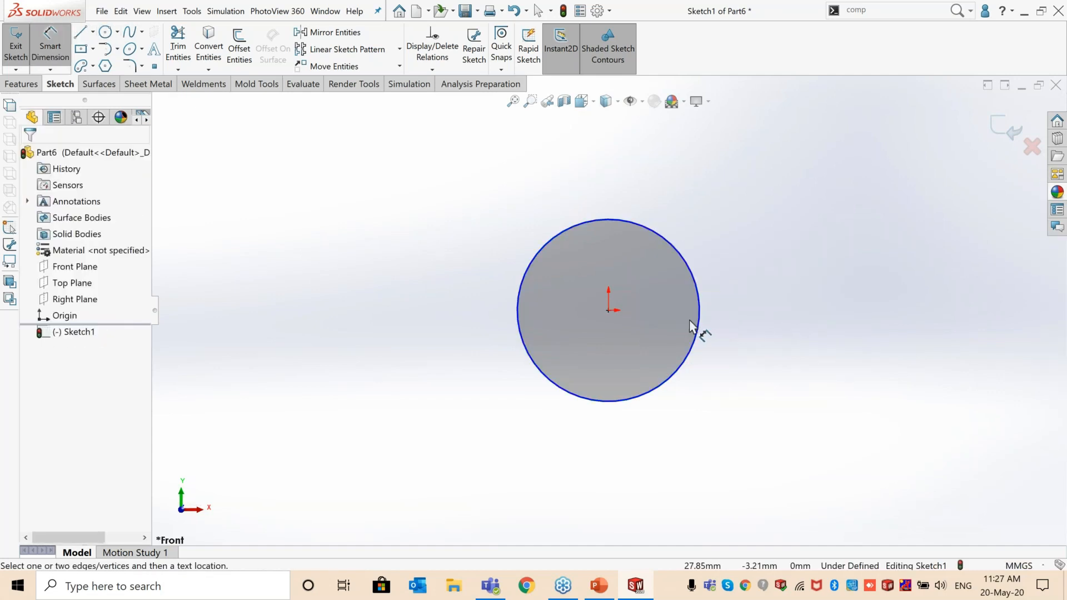
left_click(703, 327)
left_click(780, 308)
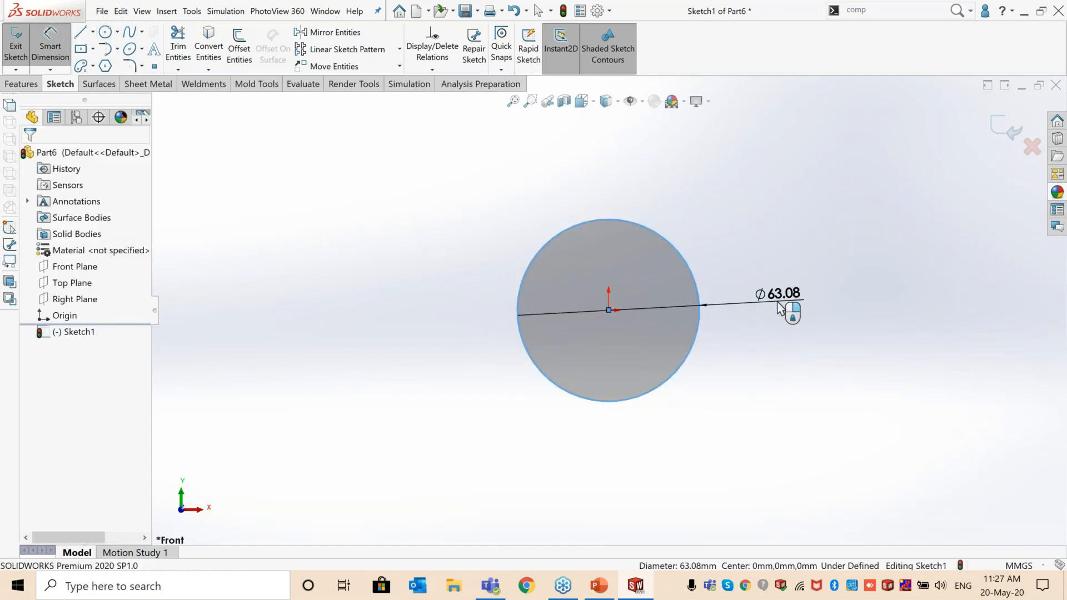
type("50")
key("Return")
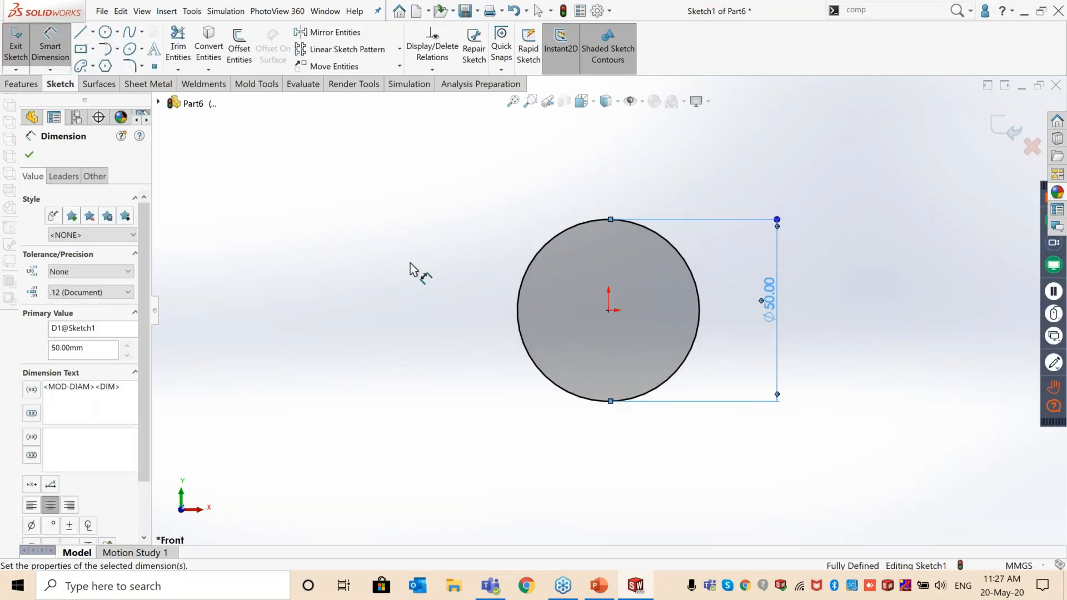
left_click(997, 131)
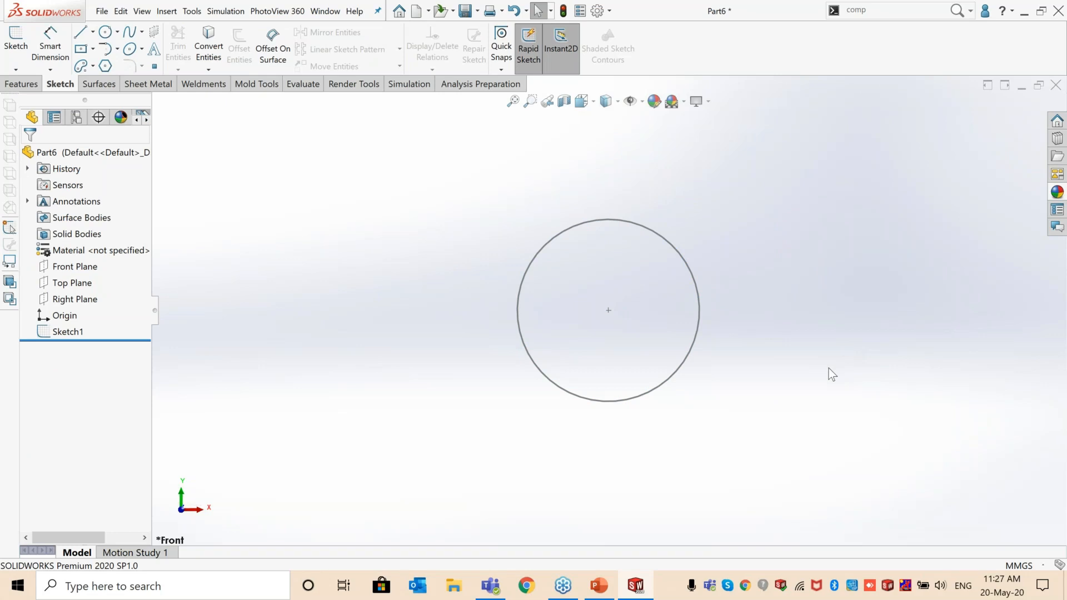
Step: Extrude the 50 mm circle as a Blind boss 10 mm deep to form a disc
key("s")
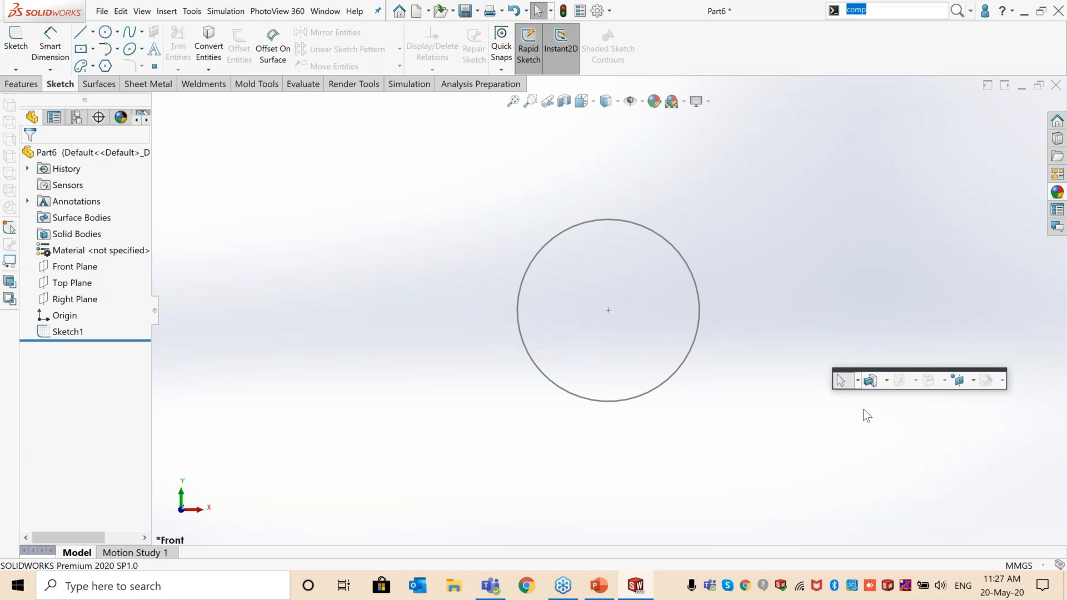
left_click(888, 381)
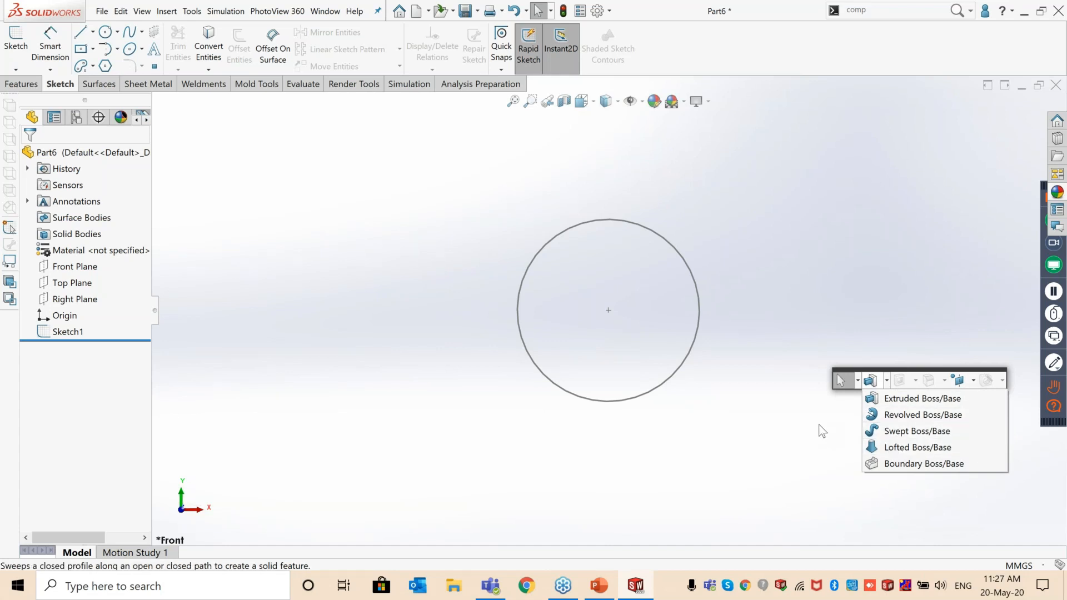
left_click(891, 402)
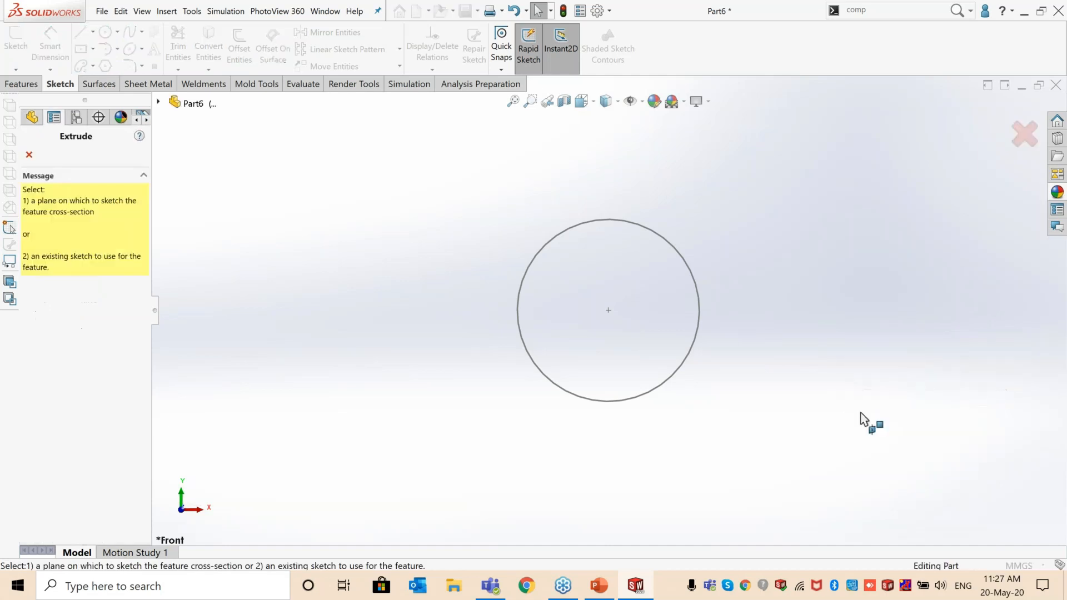
left_click(682, 367)
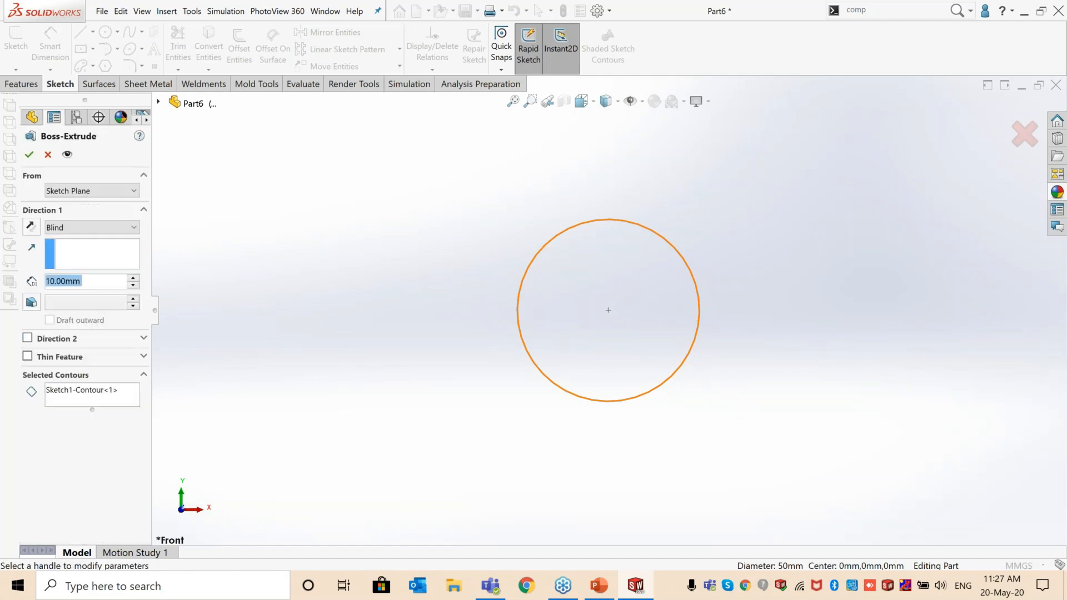
left_click(29, 155)
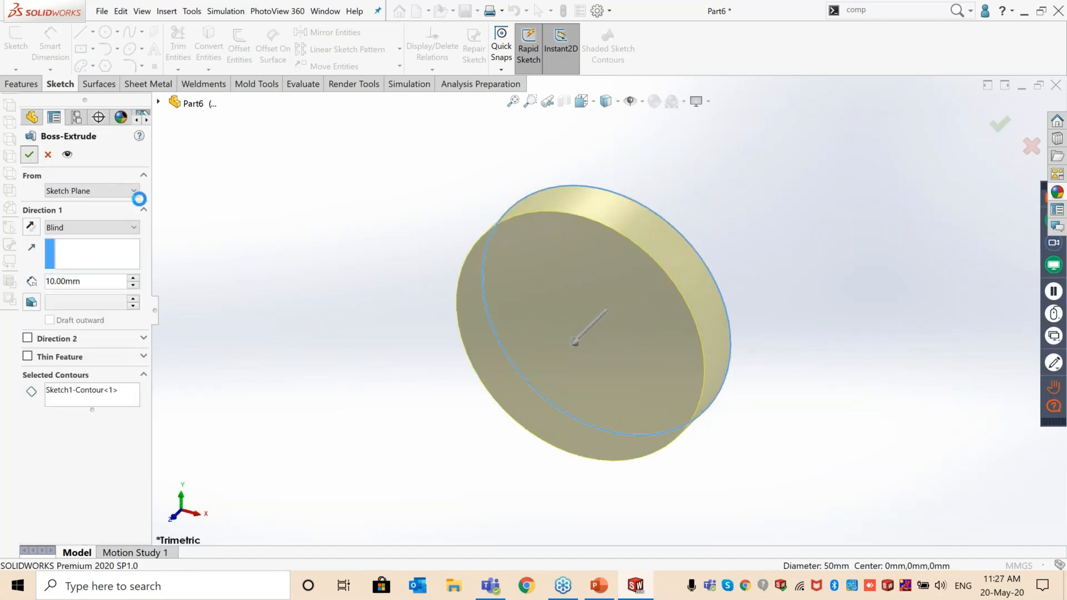
left_click(382, 311)
mouse_move(382, 311)
middle_mouse_down()
mouse_move(395, 272)
mouse_move(425, 242)
middle_mouse_up()
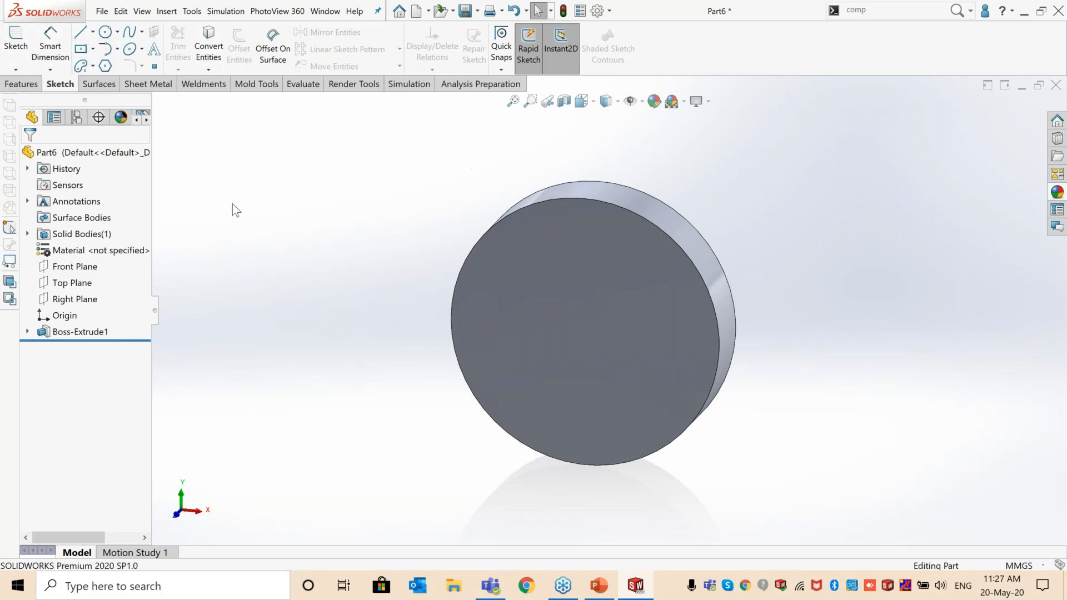
Step: Sketch a circle of about 6.75 mm radius at the centre of the disc's front face and exit the sketch
left_click(19, 84)
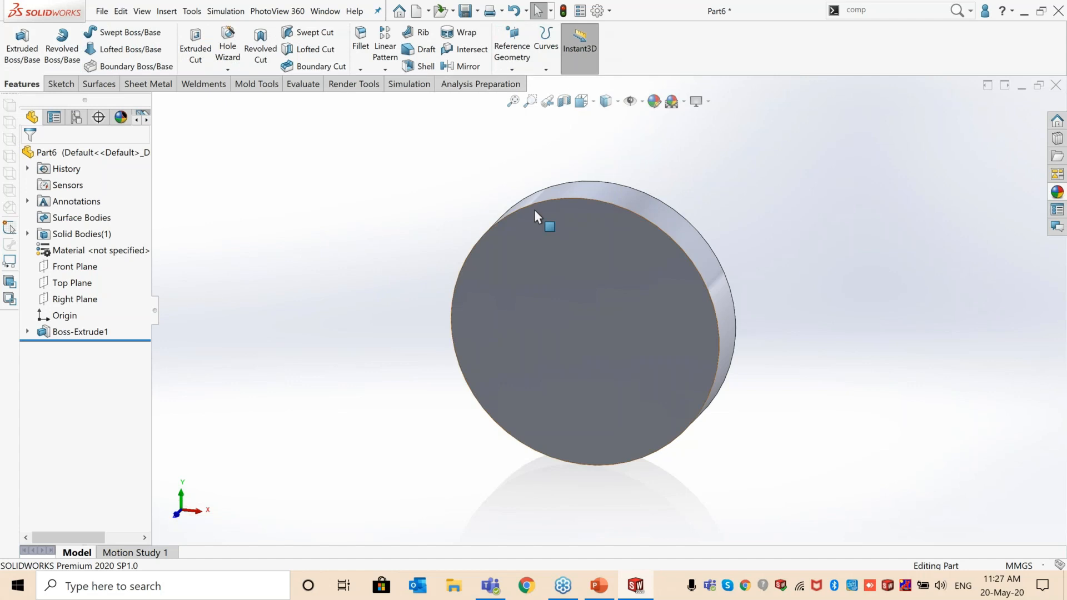
left_click(583, 333)
left_click(624, 312)
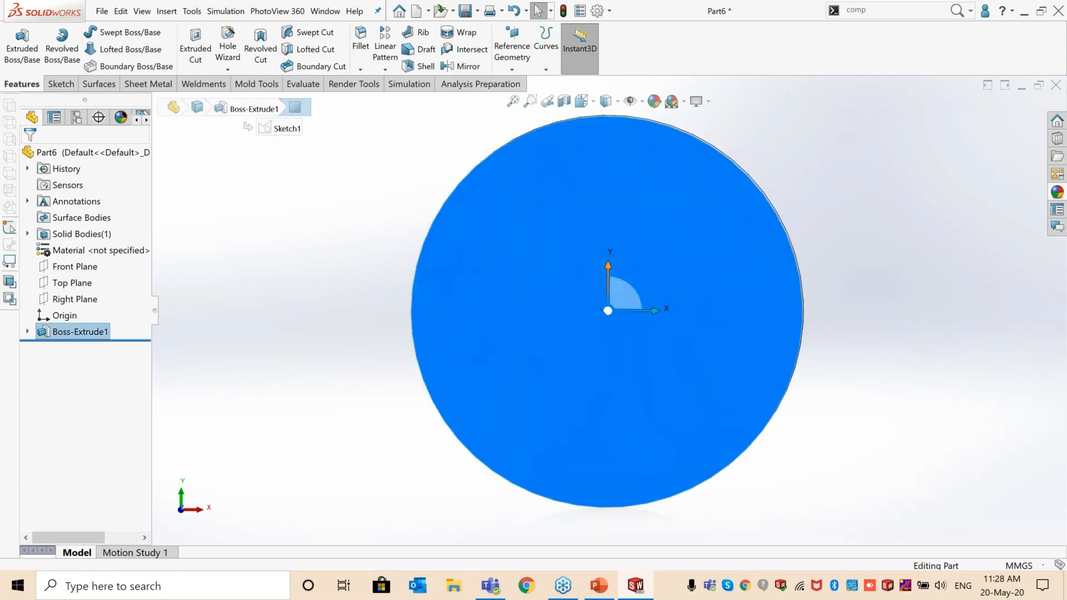
left_click(106, 32)
left_click(608, 309)
left_click(695, 356)
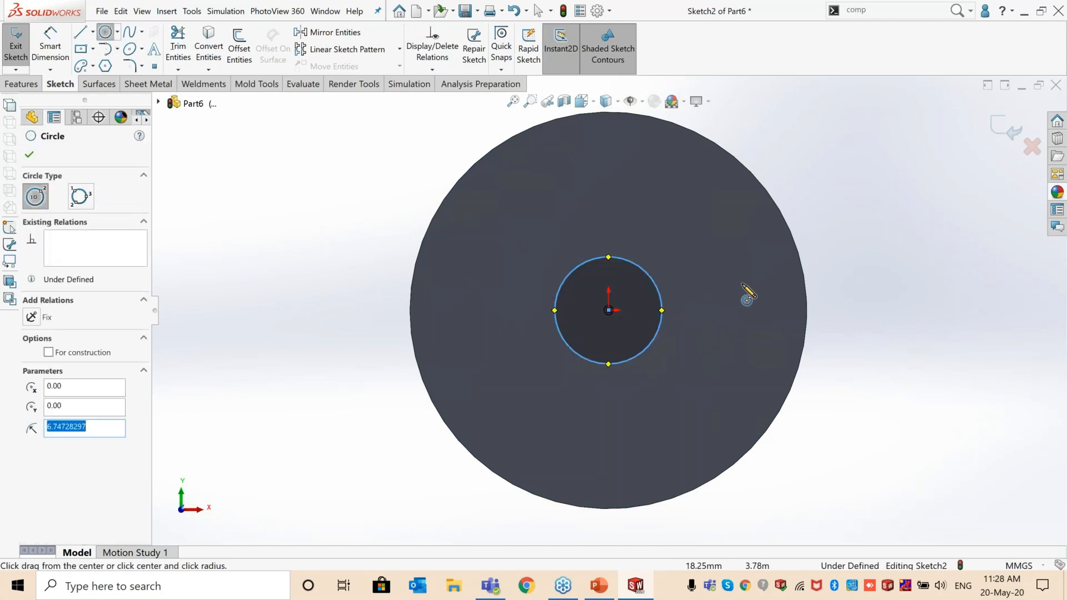
left_click(1001, 128)
Step: Create an Extruded Cut in the disc from the small central circle
middle_click_drag(830, 234, 811, 265)
left_click(864, 284)
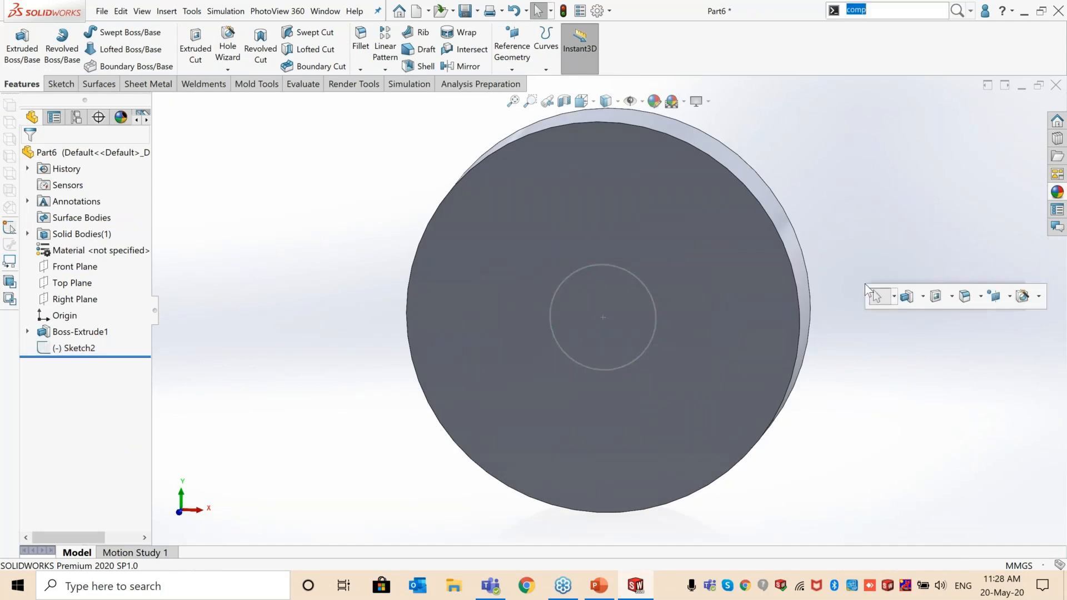
left_click(952, 296)
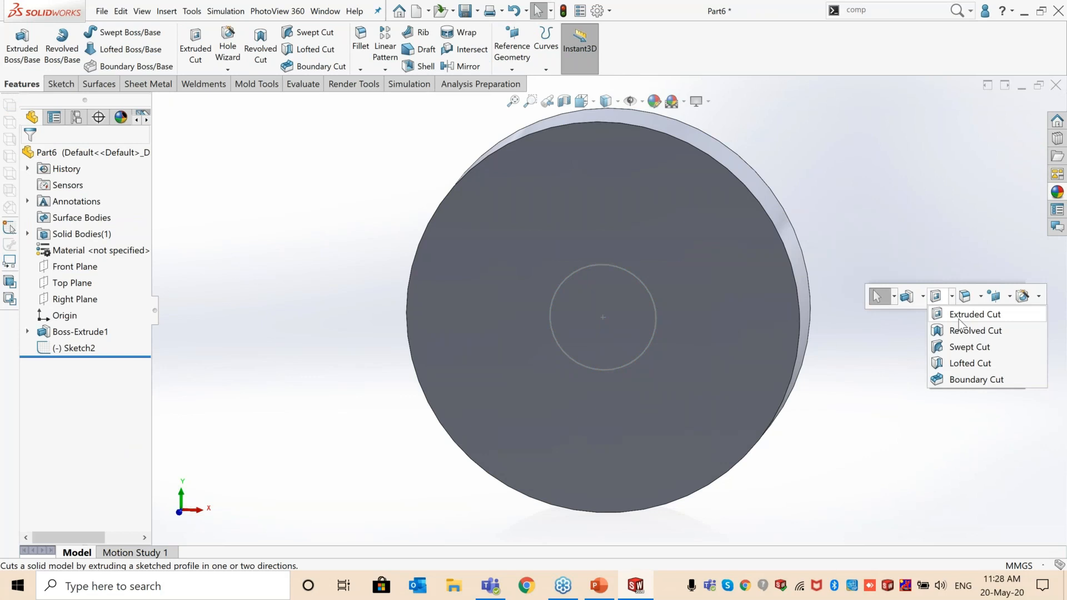
left_click(959, 320)
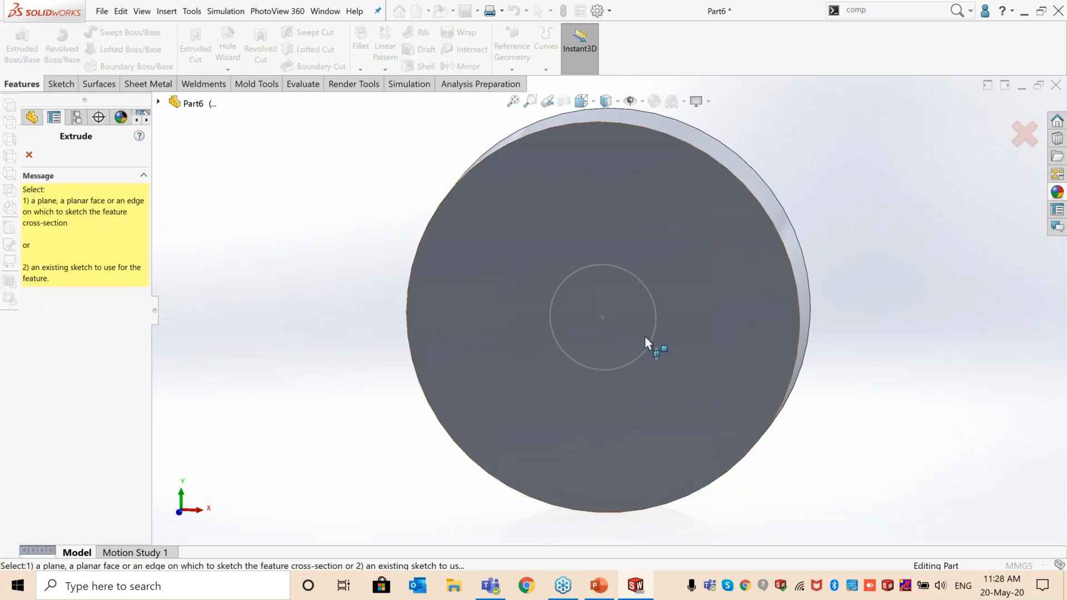
left_click(648, 338)
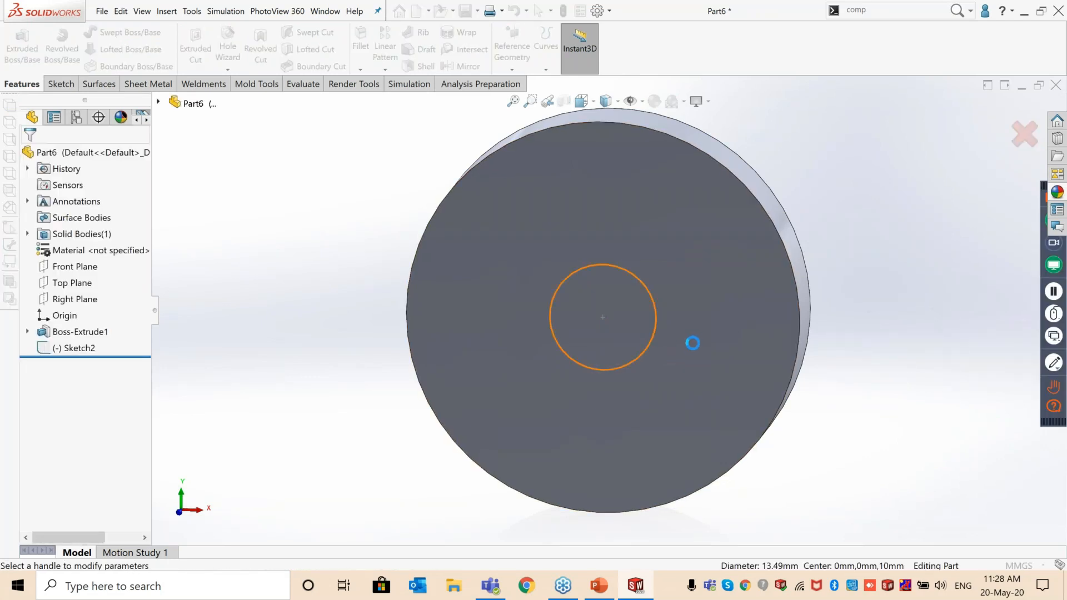
left_click(29, 155)
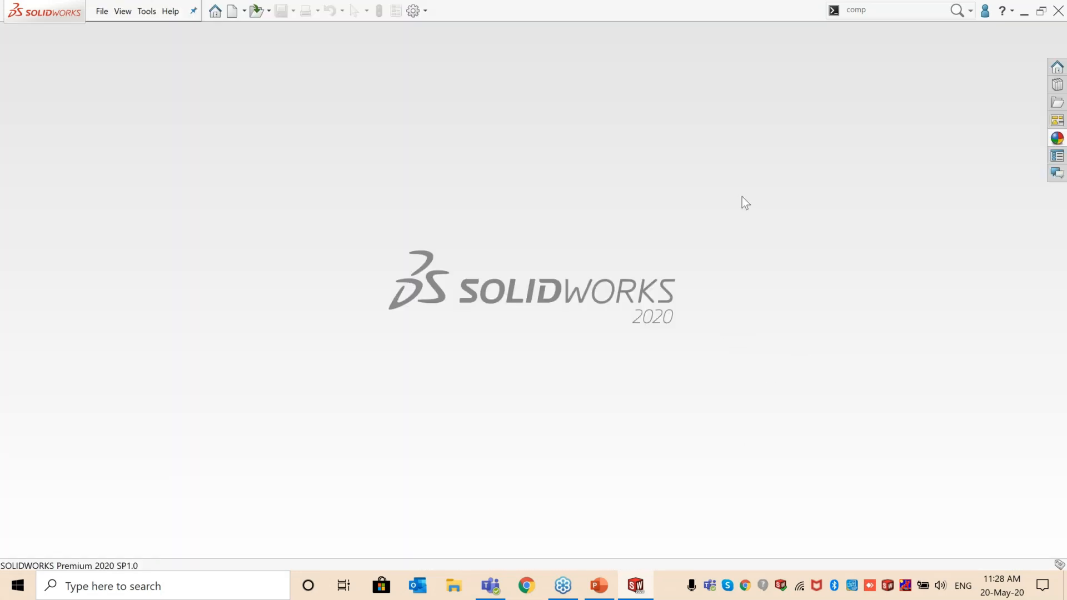
Step: Search the system options for "sketch", review the Sketch settings and close the options without changes
left_click(413, 12)
left_click(770, 50)
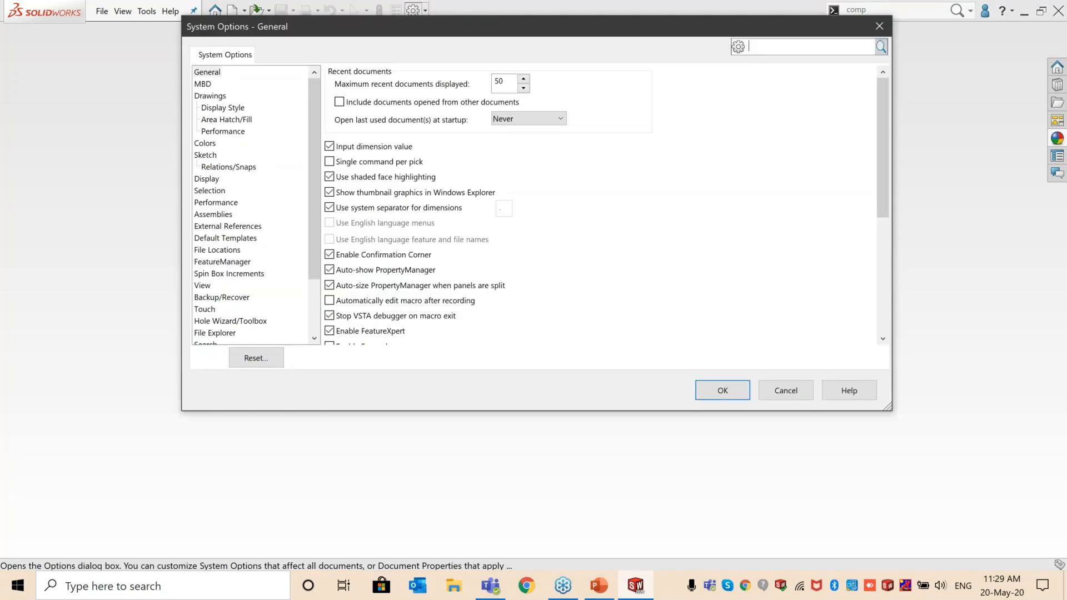
type("ske")
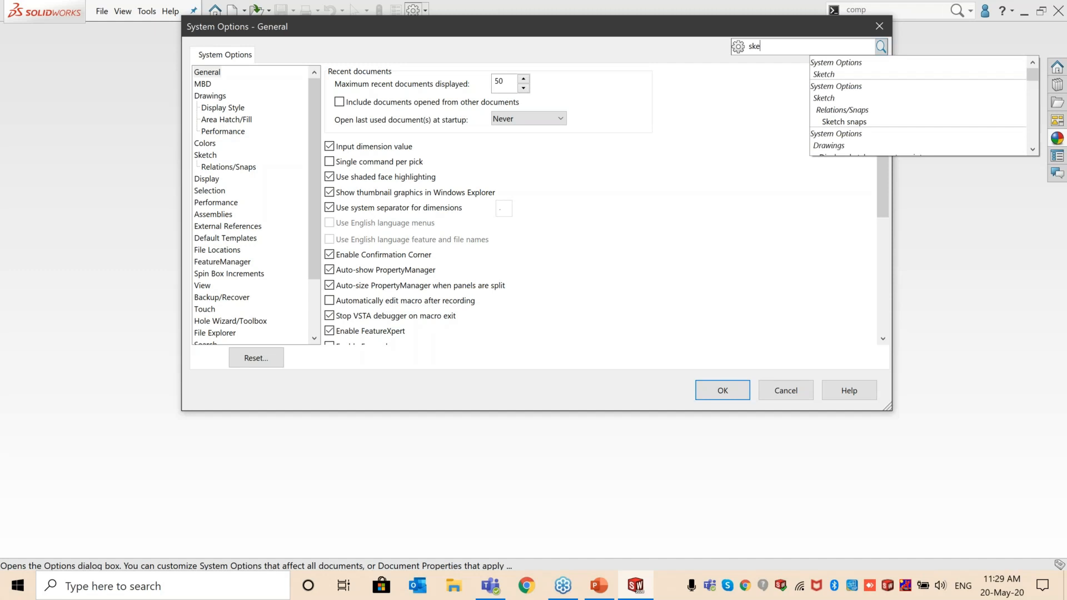
type("tch")
left_click(845, 73)
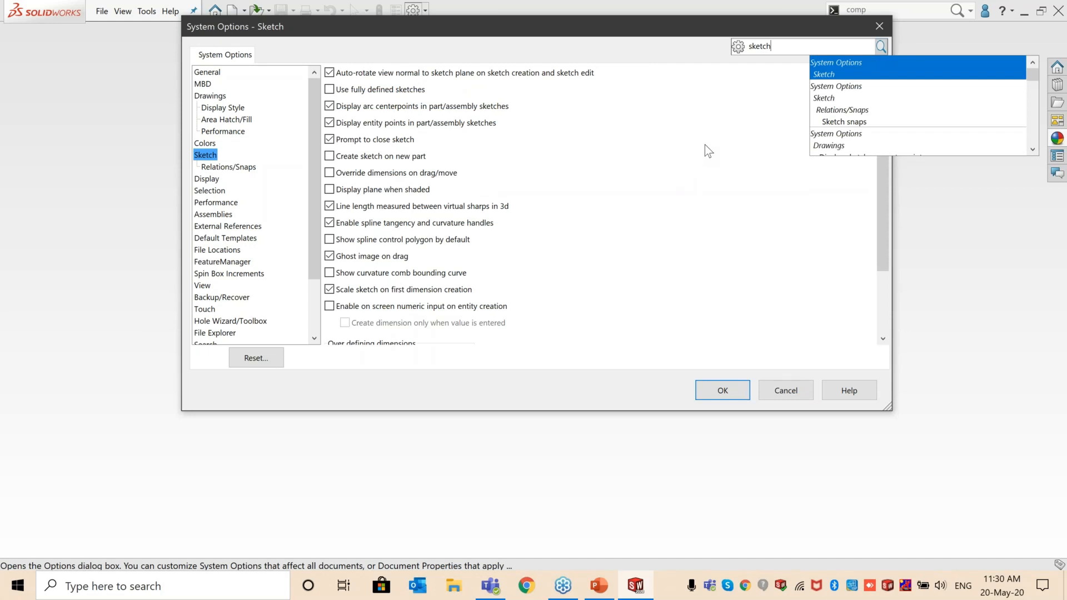
left_click(772, 394)
left_click(772, 394)
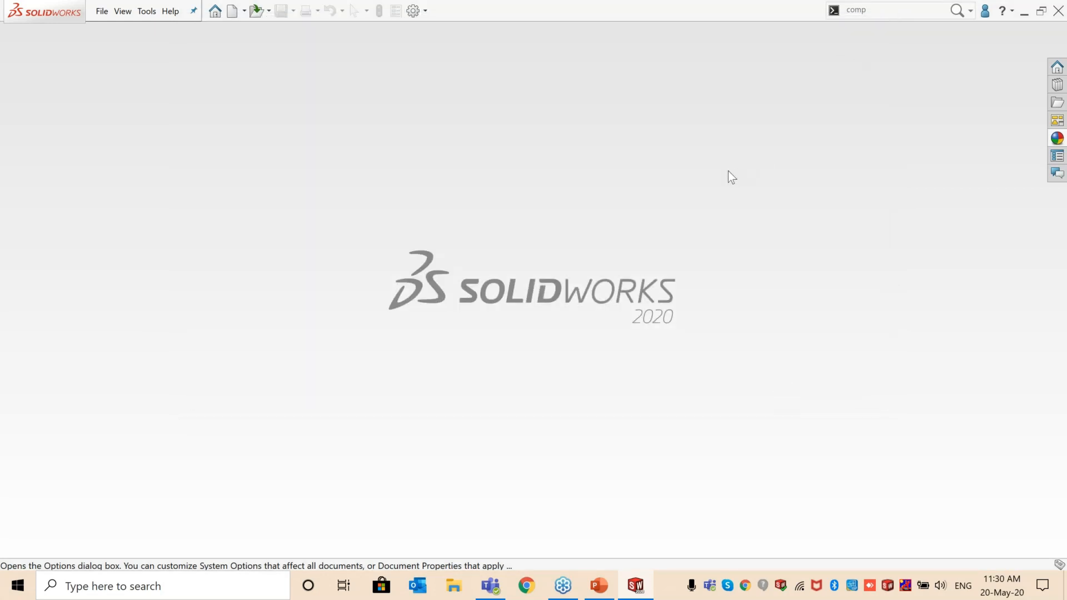
Step: Open BMW_M5_RIM.SLDPRT from the recent documents and inspect the rim from several angles
key("r")
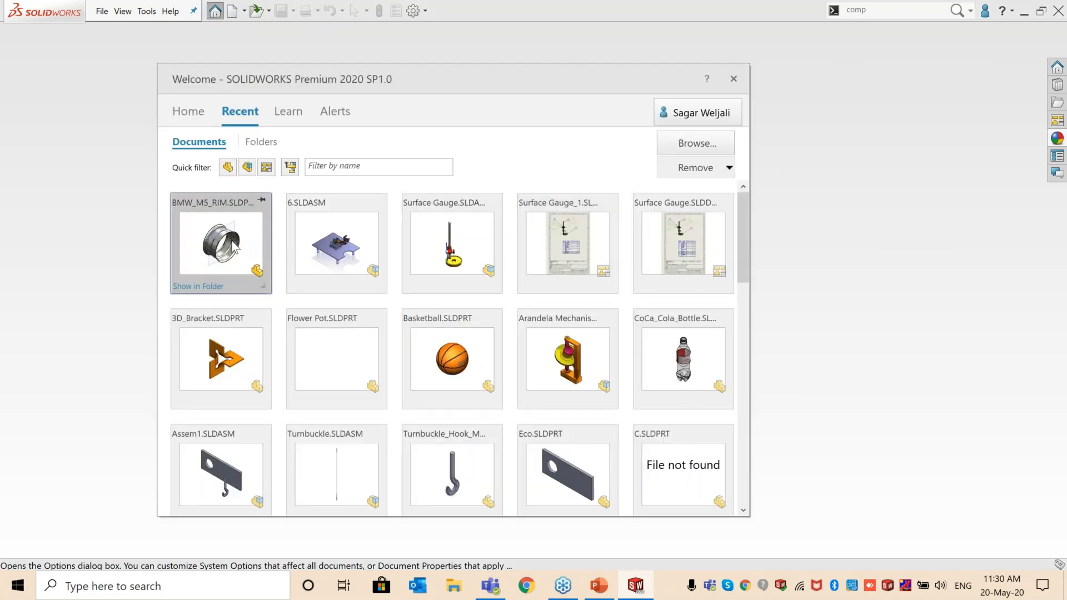
left_click(236, 248)
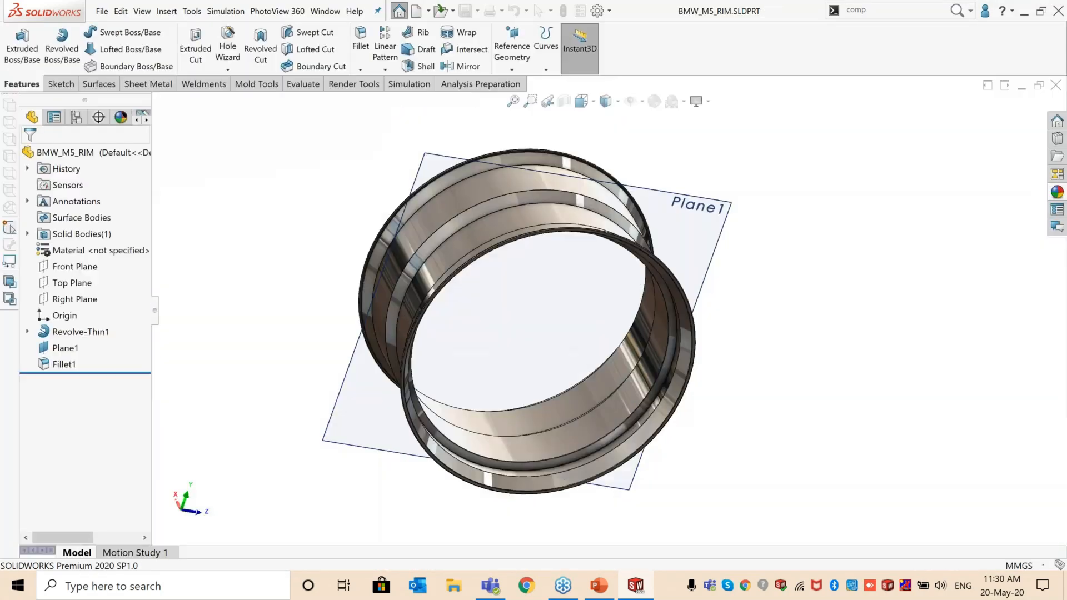
middle_click_drag(488, 326, 550, 289)
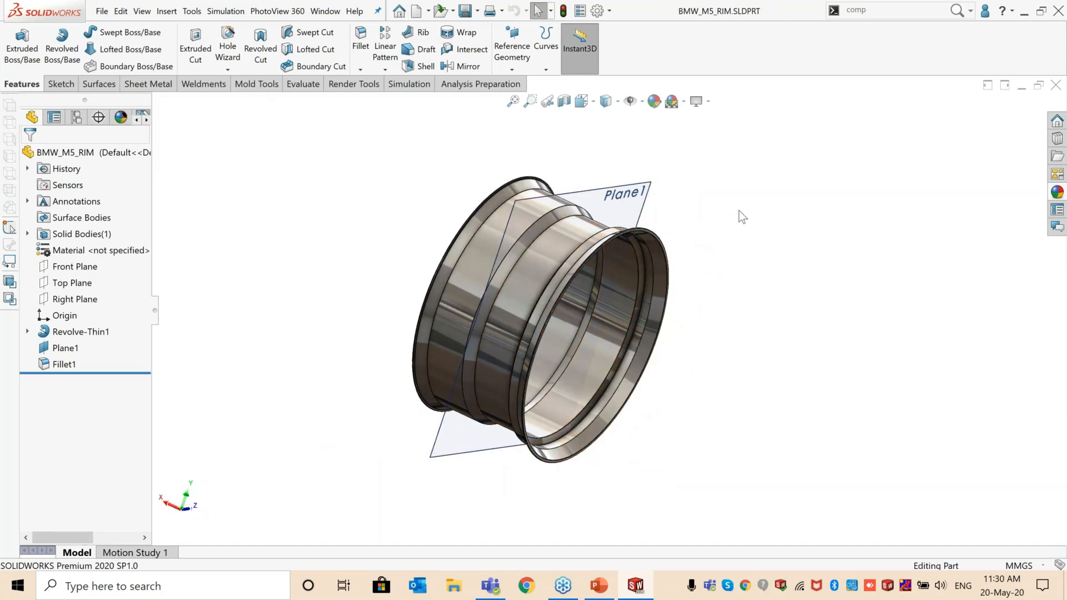
middle_click_drag(739, 211, 702, 201)
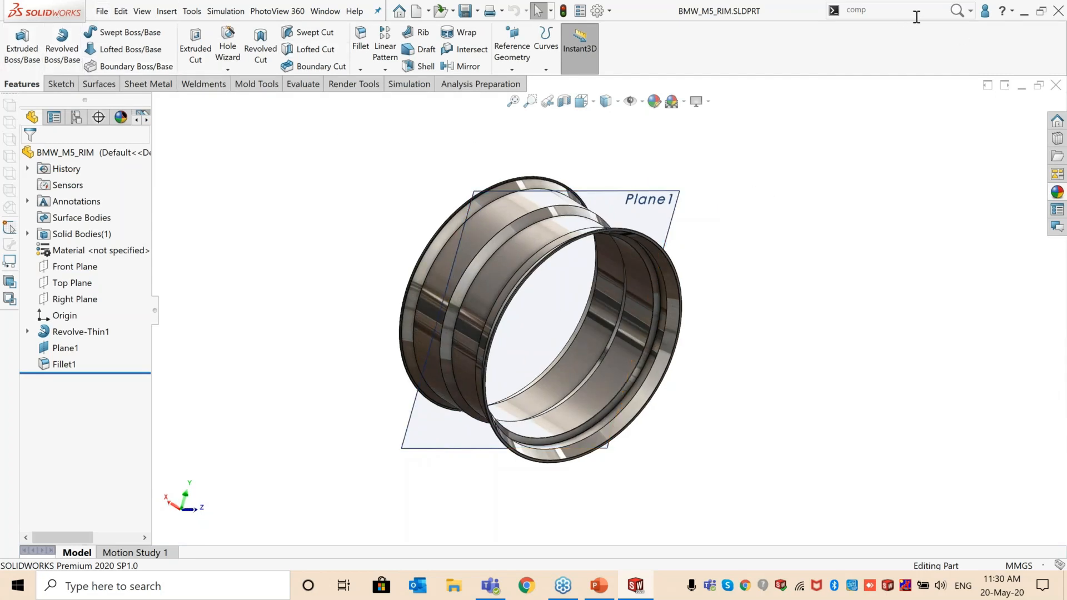
Step: Set the search scope to Commands, search for "equa" and show where the Equations command is located
left_click(970, 11)
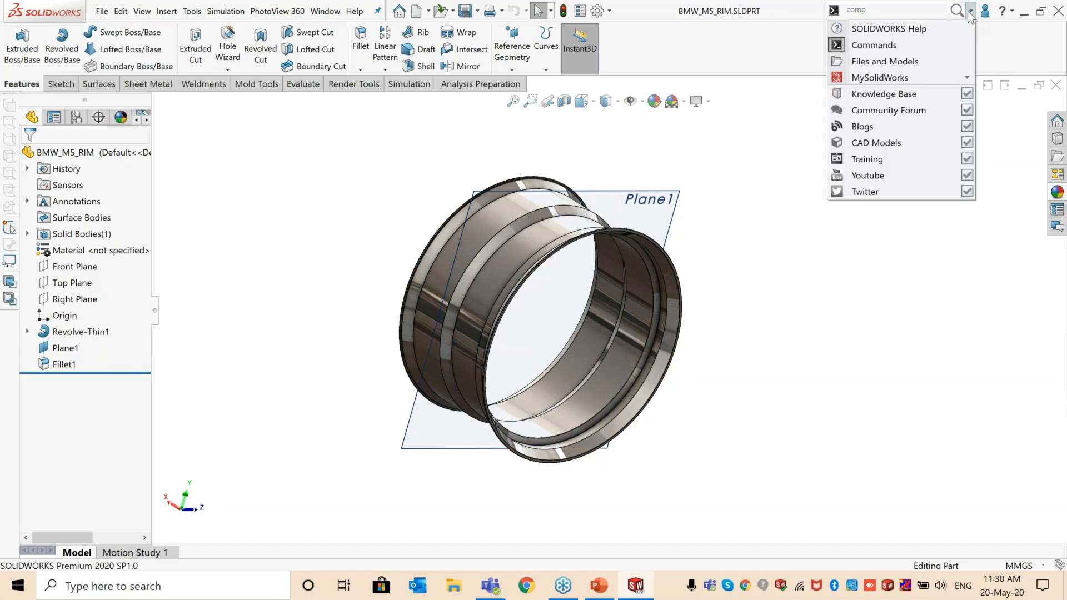
left_click(877, 45)
left_click(890, 11)
key("BackSpace")
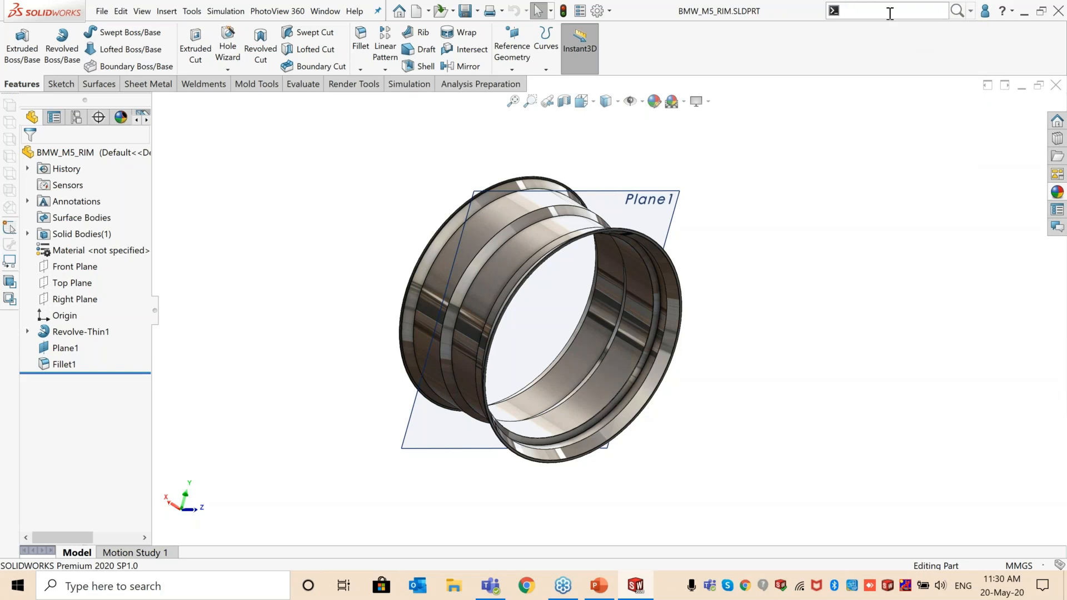
type("equa")
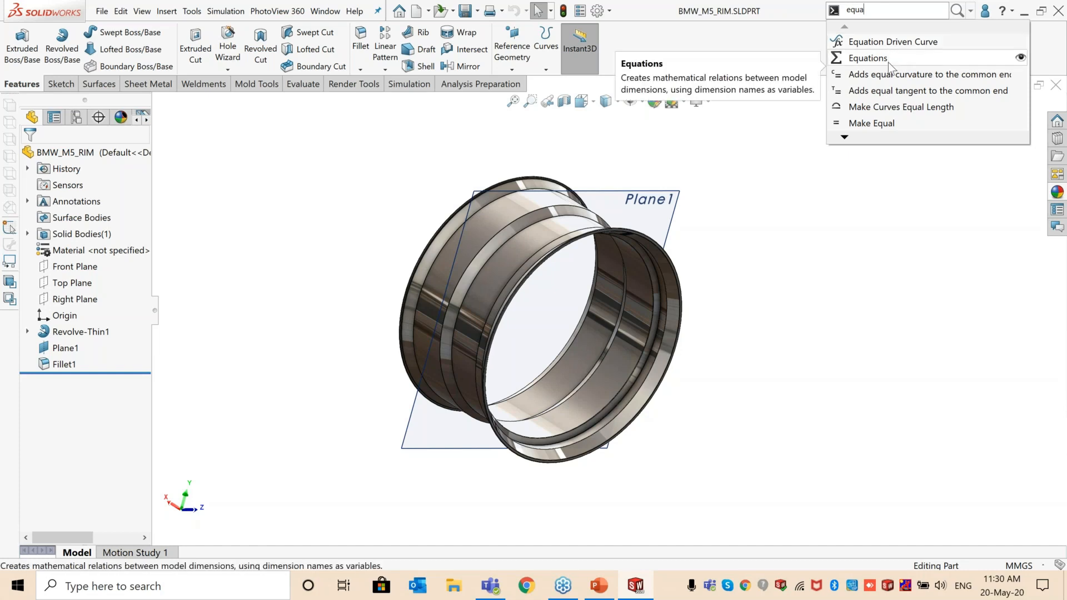
left_click(1020, 58)
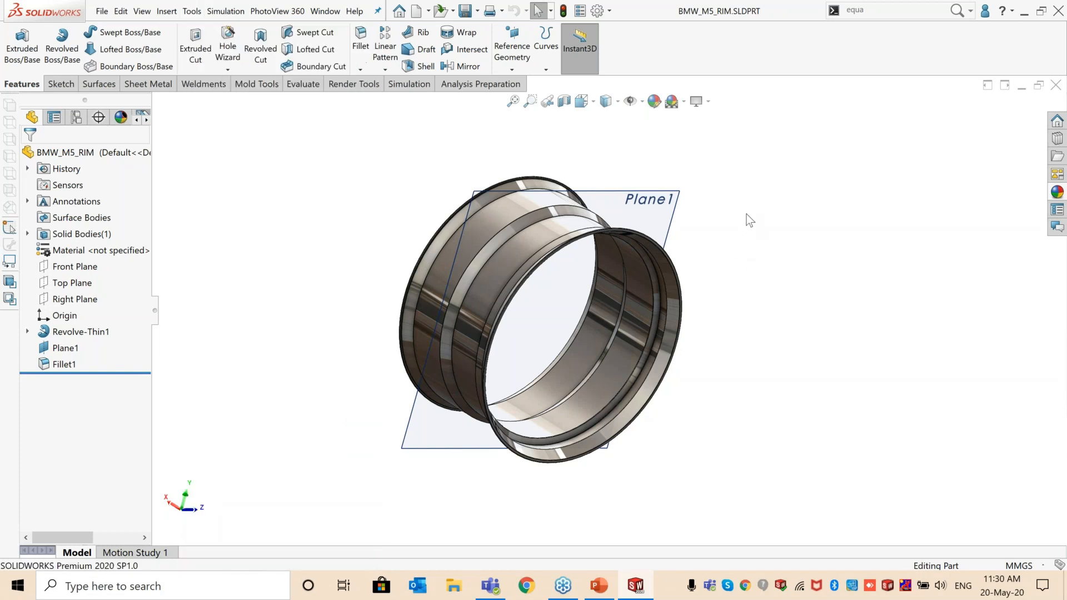
Step: Run the Equations command from the "equa" search, review its dialog and cancel without changes
left_click(882, 11)
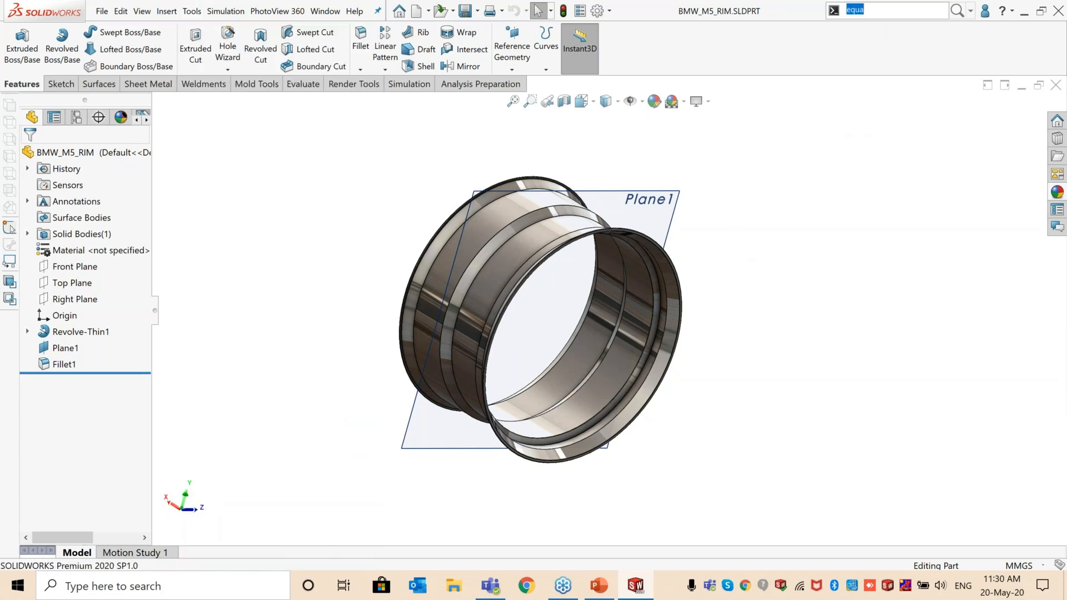
left_click(955, 12)
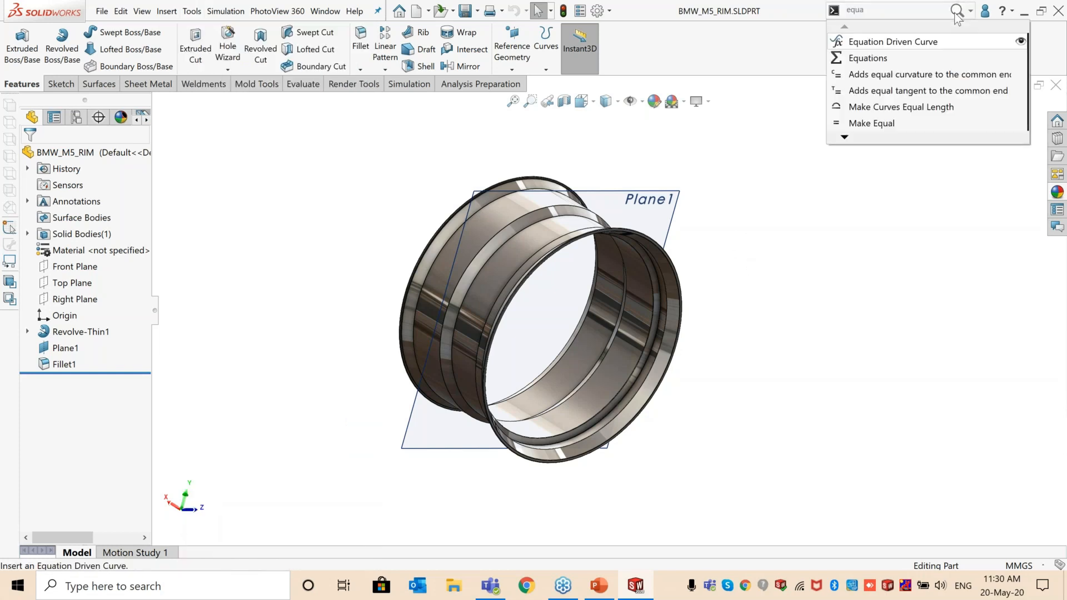
left_click(865, 59)
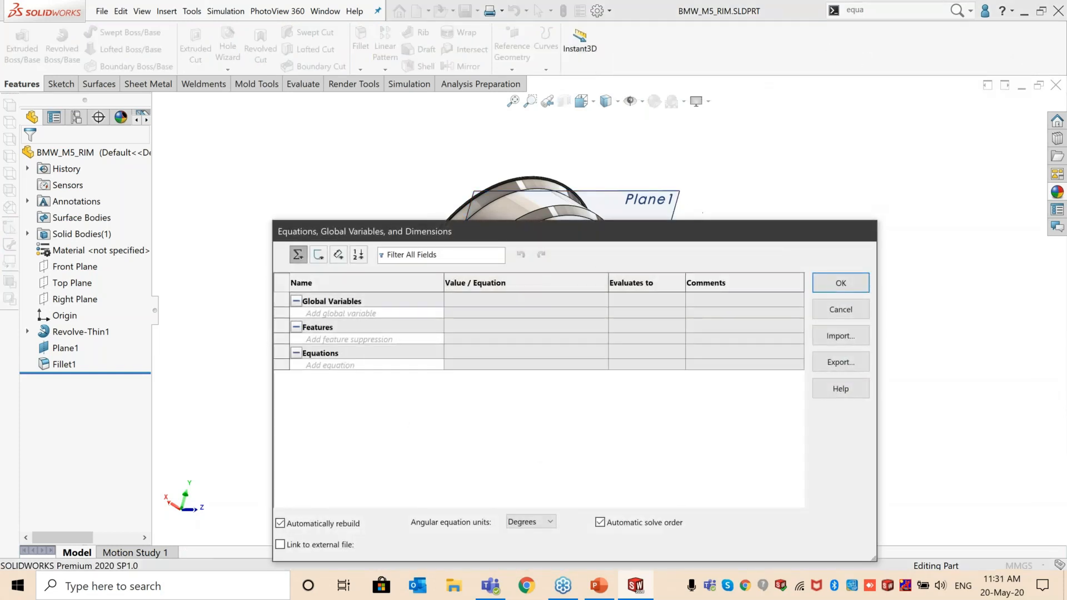
left_click_drag(697, 236, 697, 185)
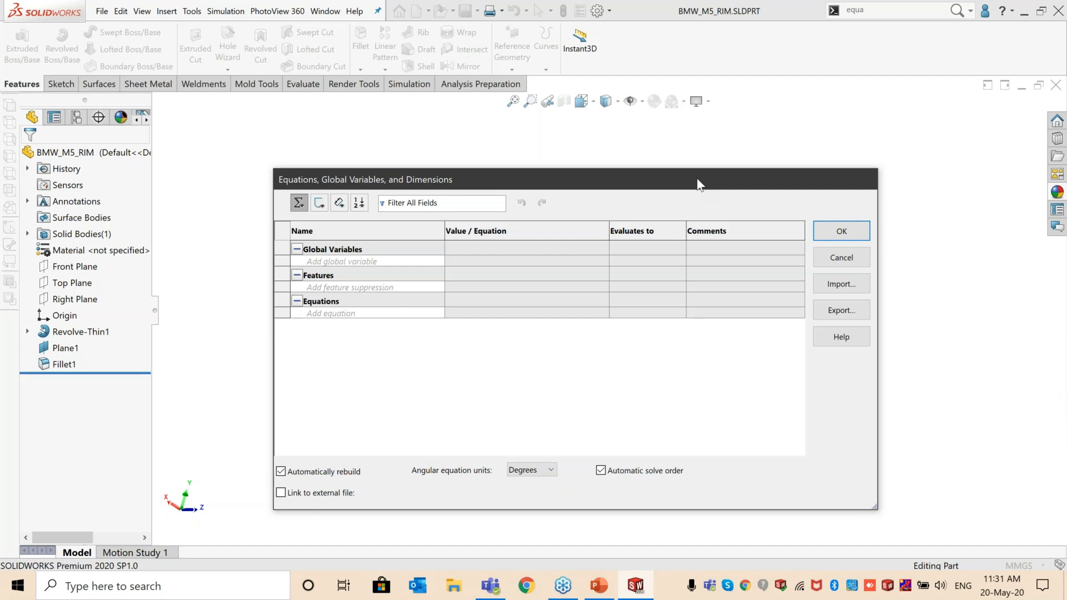
left_click_drag(697, 178, 701, 164)
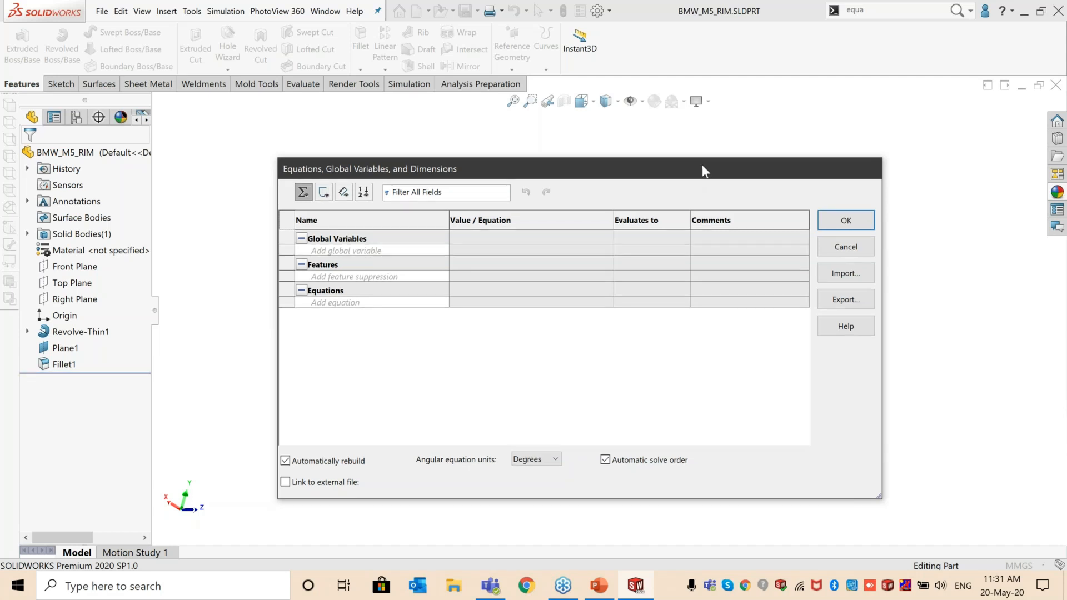
left_click(846, 246)
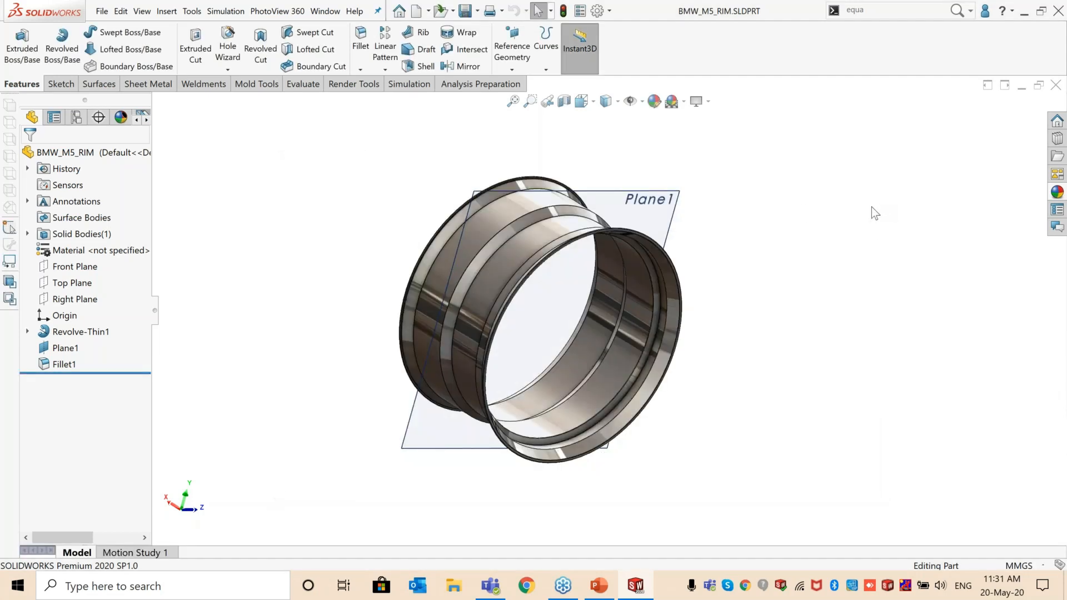
Step: Close the rim part and create a new part with a sketch on the Front Plane
left_click(1055, 85)
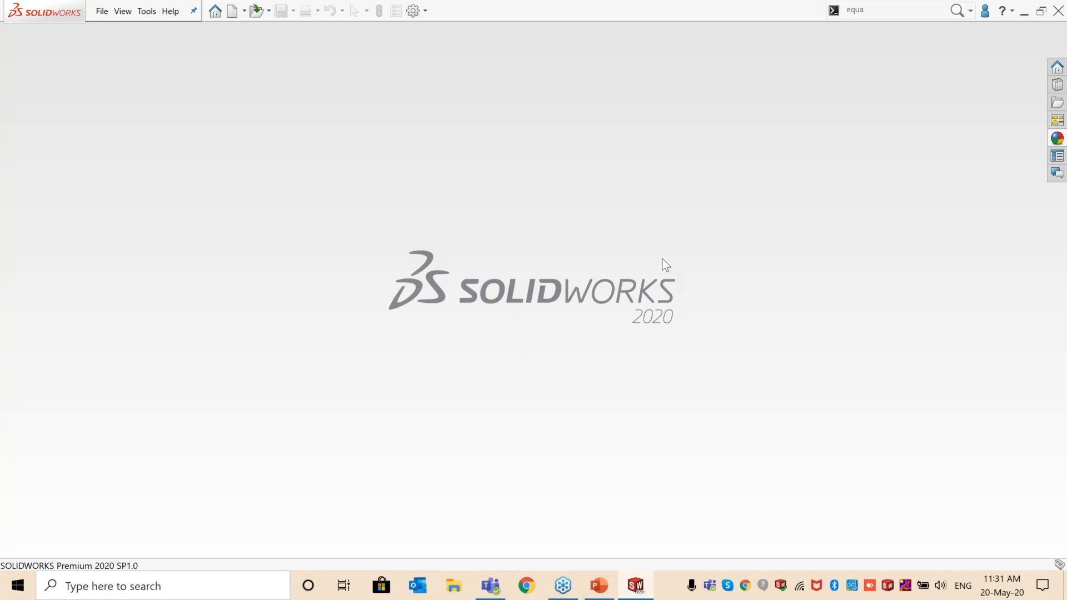
key("ctrl+n")
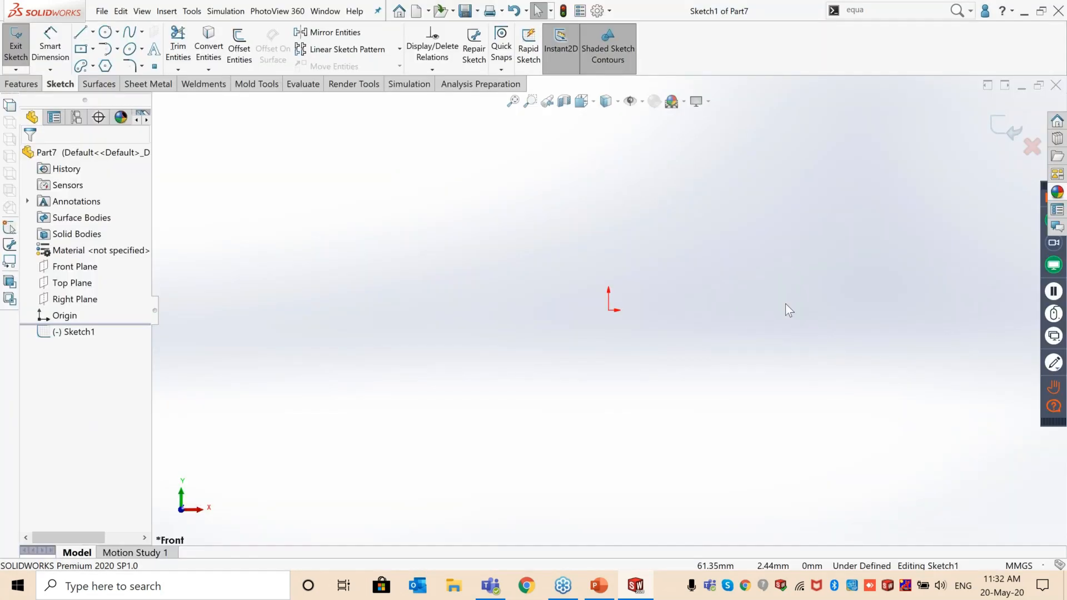
Step: Preview the line and rectangle commands on the sketch mouse gesture wheel and exit the empty sketch
right_click_drag(785, 303, 785, 297)
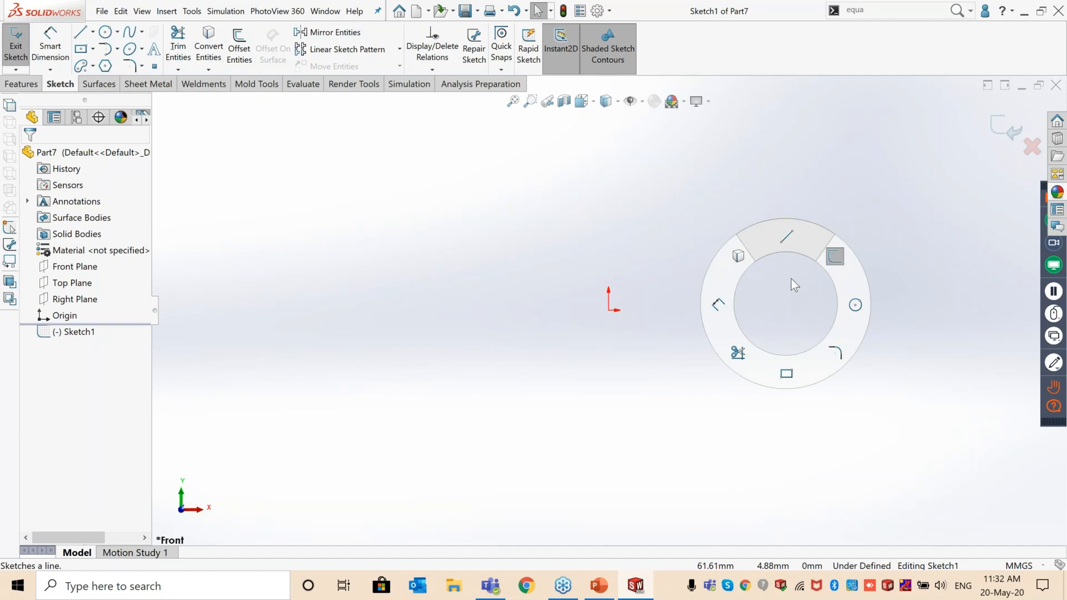
mouse_move(791, 276)
right_mouse_down()
mouse_move(751, 296)
mouse_move(752, 329)
mouse_move(784, 329)
right_mouse_up()
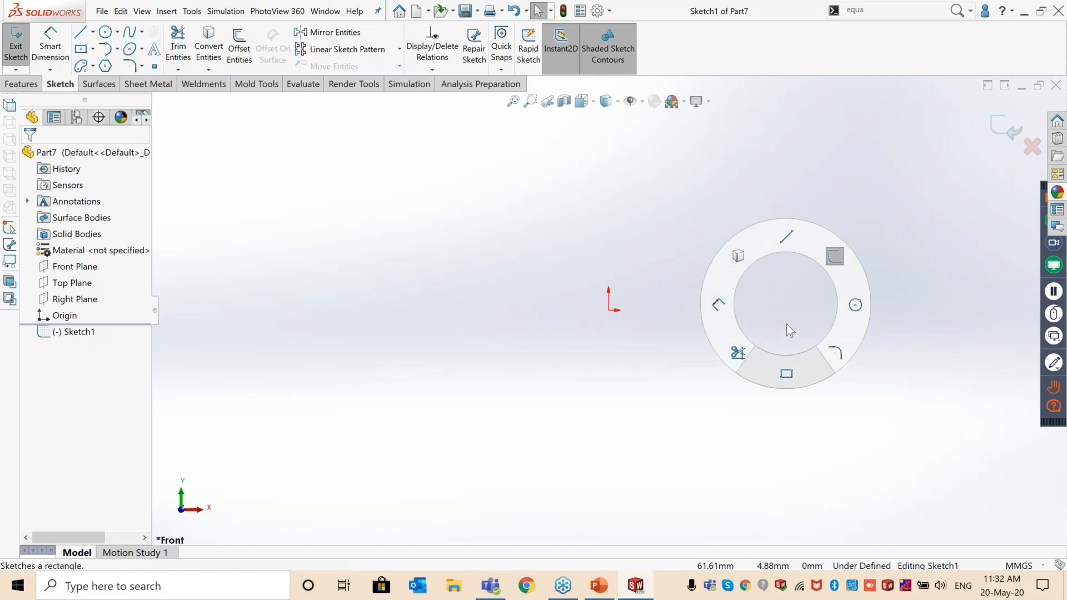
mouse_move(786, 323)
right_mouse_down()
mouse_move(816, 327)
mouse_move(832, 309)
mouse_move(827, 272)
right_mouse_up()
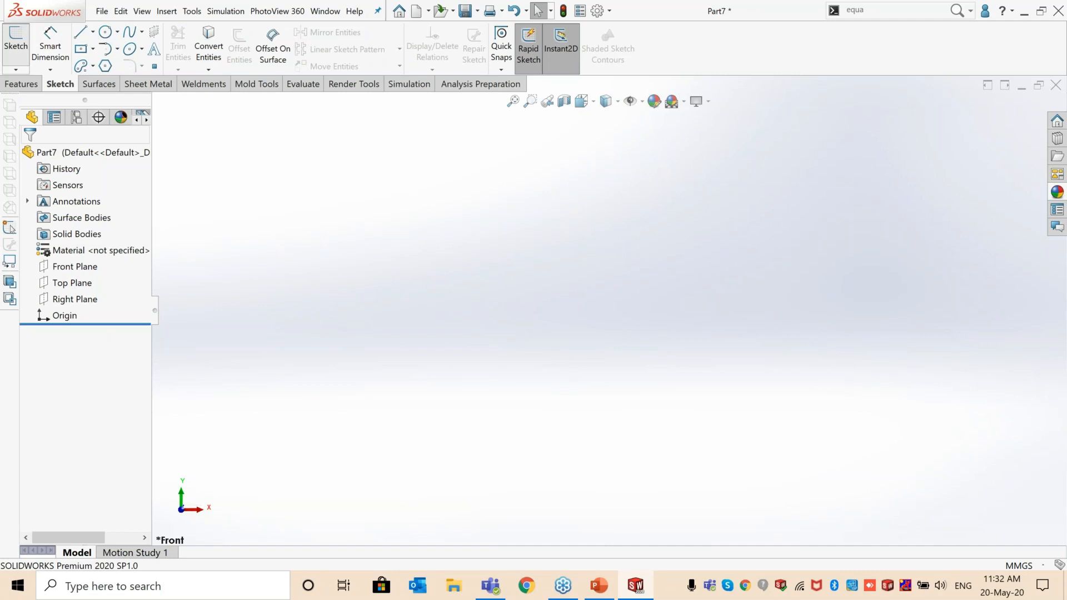
Step: Start a sketch on the Front Plane and draw a circle about 89 mm in diameter centred on the origin
left_click(511, 201)
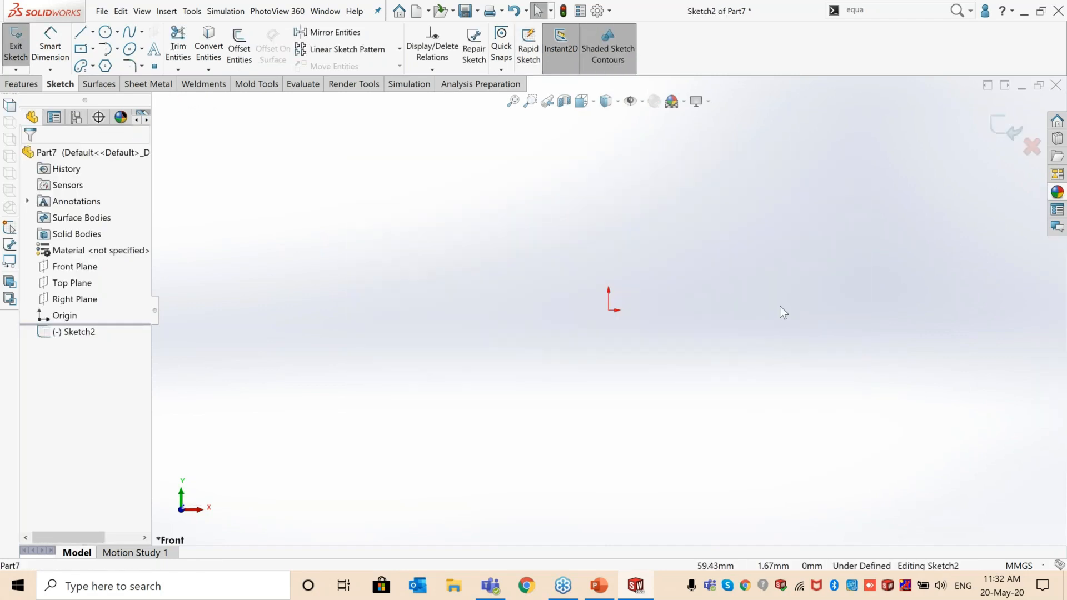
right_click(783, 268)
right_click_drag(699, 235, 794, 238)
left_click_drag(608, 310, 712, 399)
key("Escape")
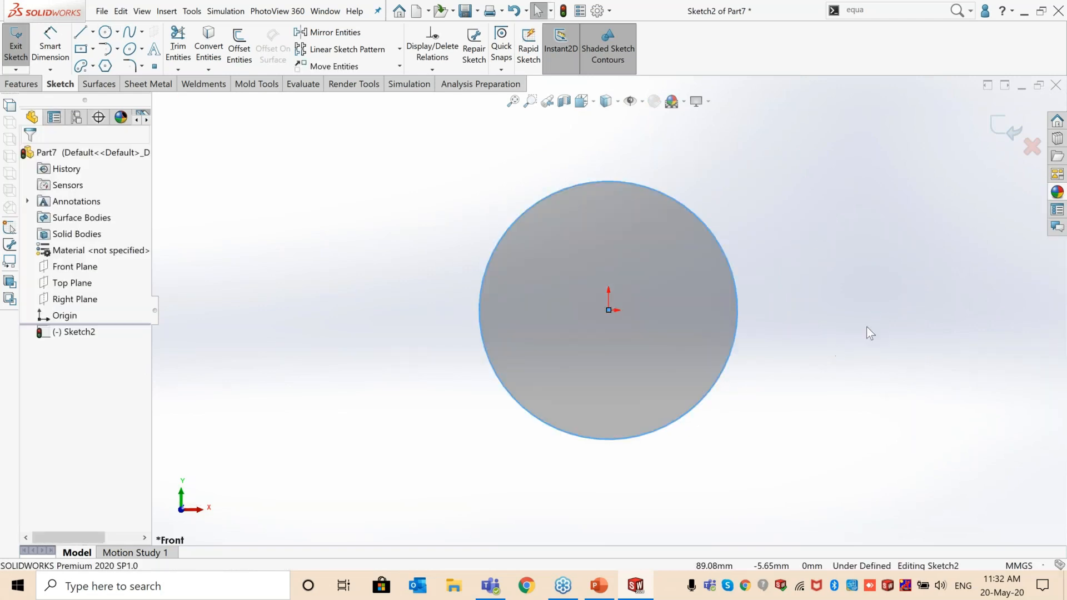
Step: Dimension the circle's diameter to 100 mm with Smart Dimension and exit the sketch
right_click_drag(868, 327, 802, 326)
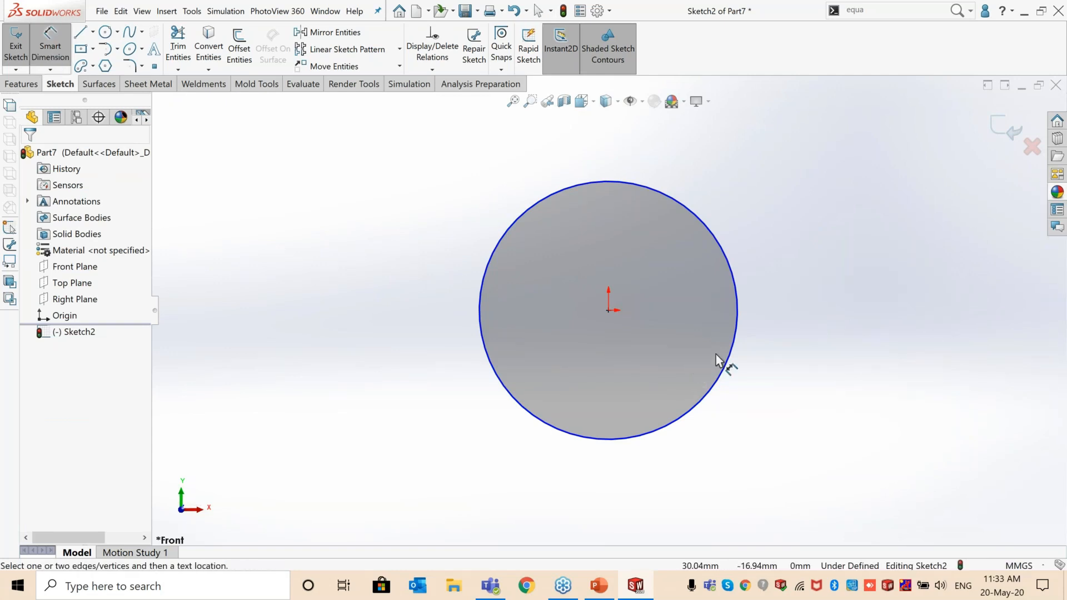
left_click(736, 355)
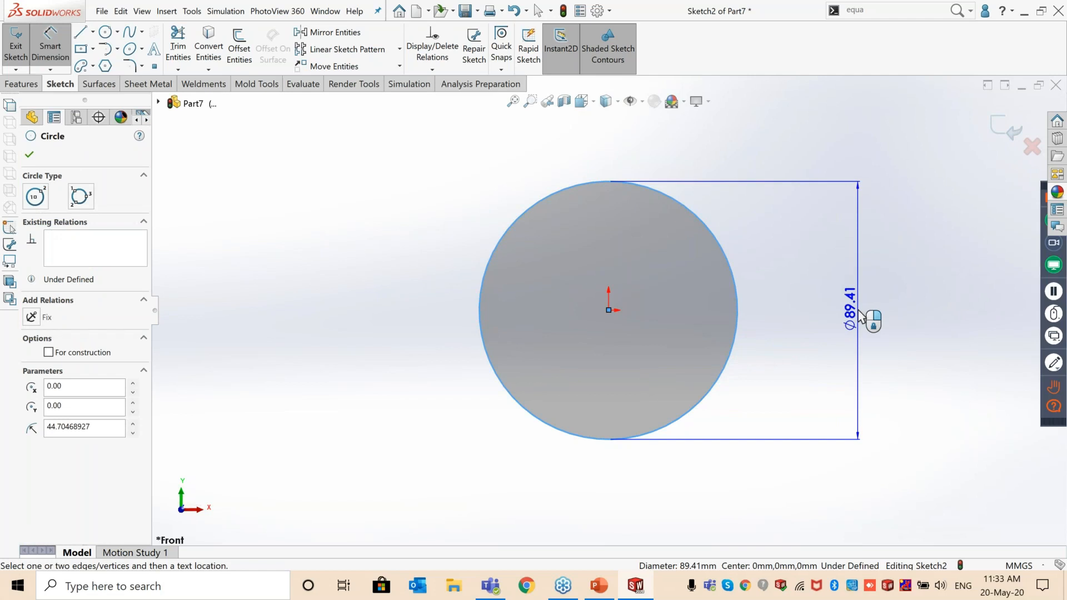
left_click(858, 314)
type("100")
key("Return")
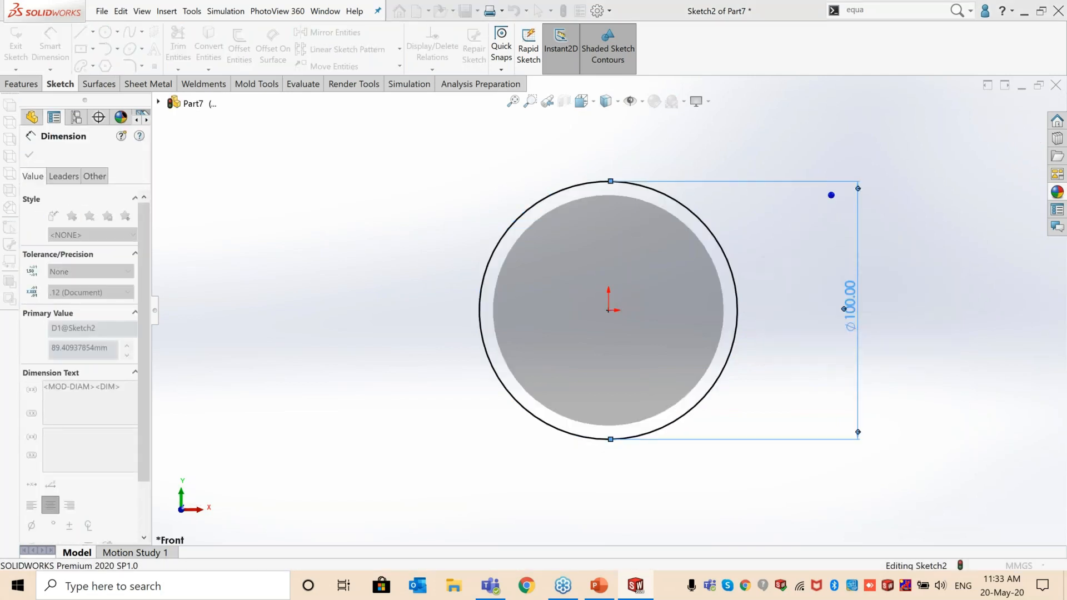
left_click(29, 154)
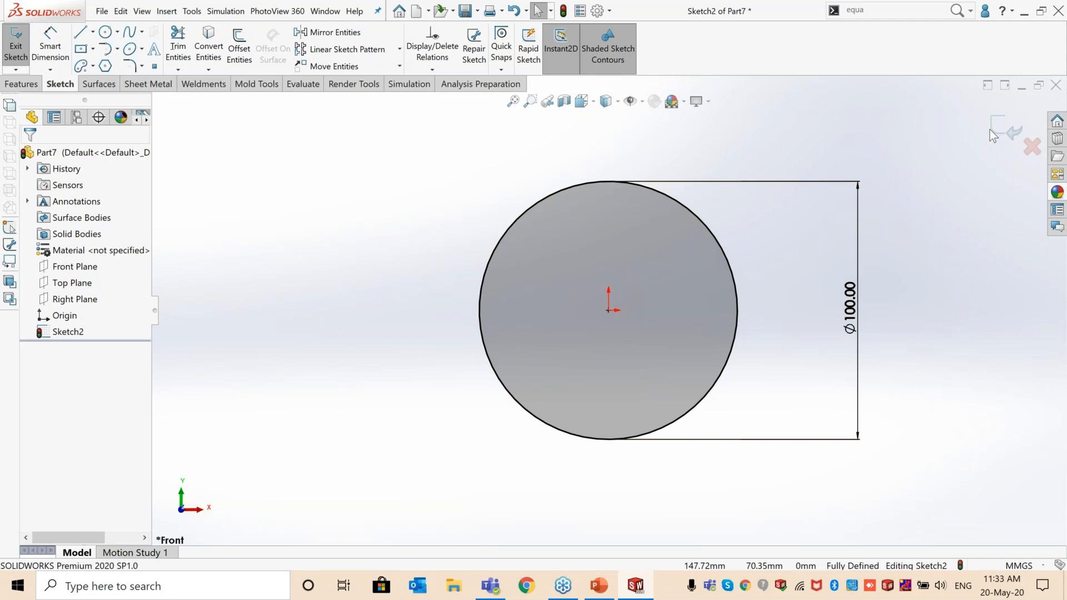
left_click(1006, 123)
mouse_move(879, 316)
right_mouse_down()
mouse_move(871, 304)
mouse_move(881, 301)
mouse_move(889, 308)
mouse_move(864, 318)
mouse_move(879, 301)
mouse_move(896, 315)
mouse_move(889, 326)
right_mouse_up()
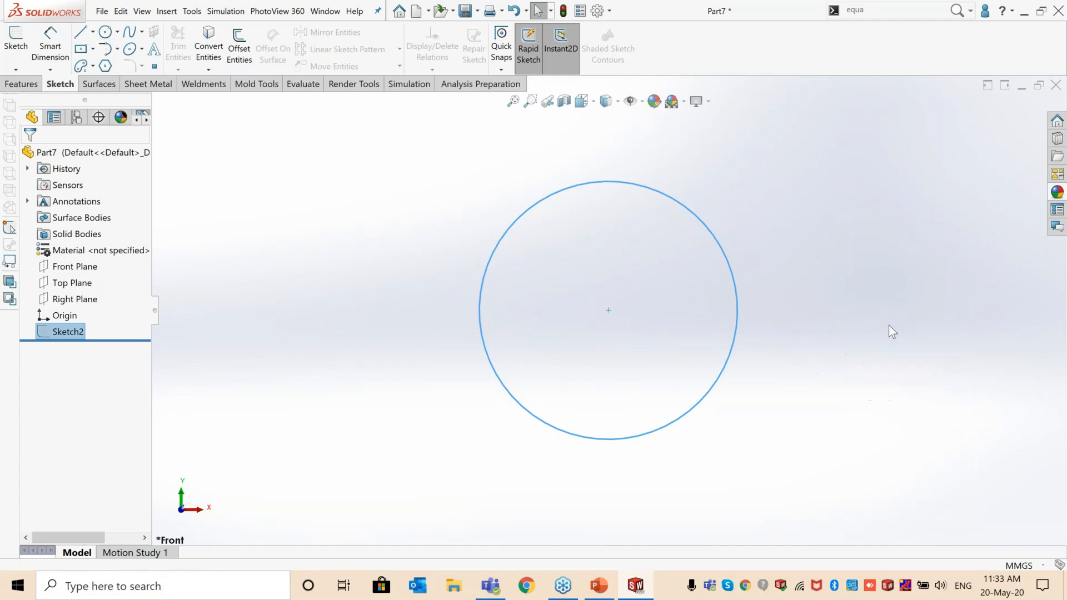
left_click(851, 195)
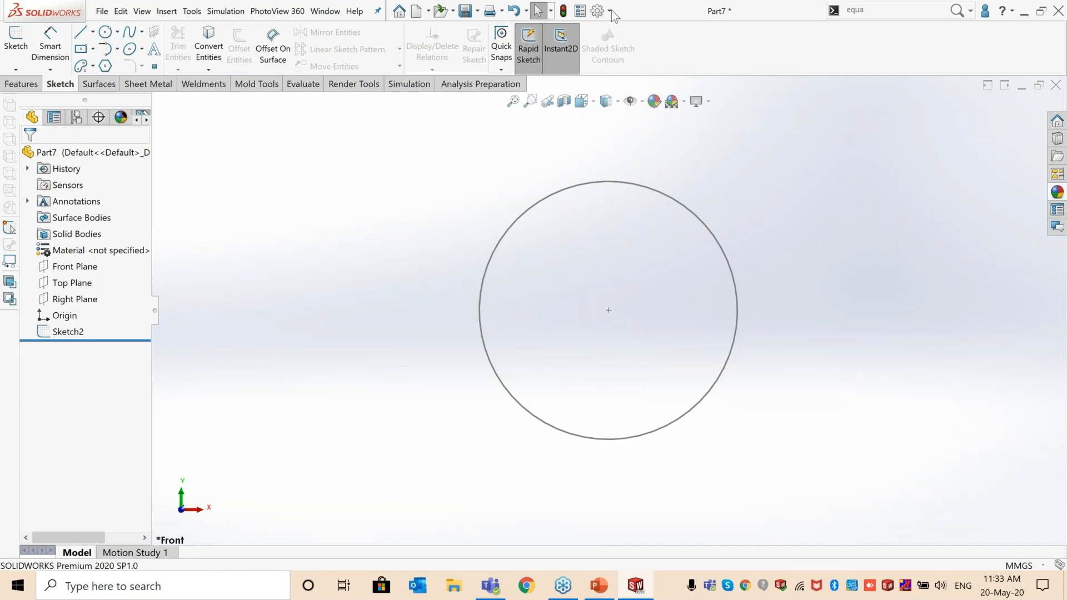
Step: Open the Mouse Gestures customization settings and move the gesture guide clear of the gesture count setting
left_click(611, 10)
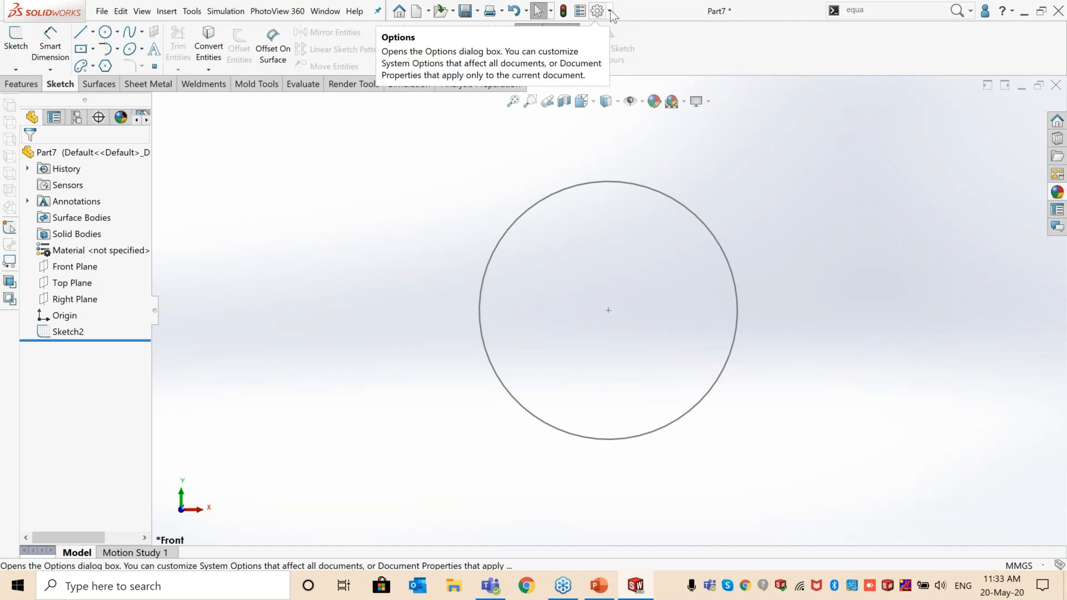
left_click(610, 11)
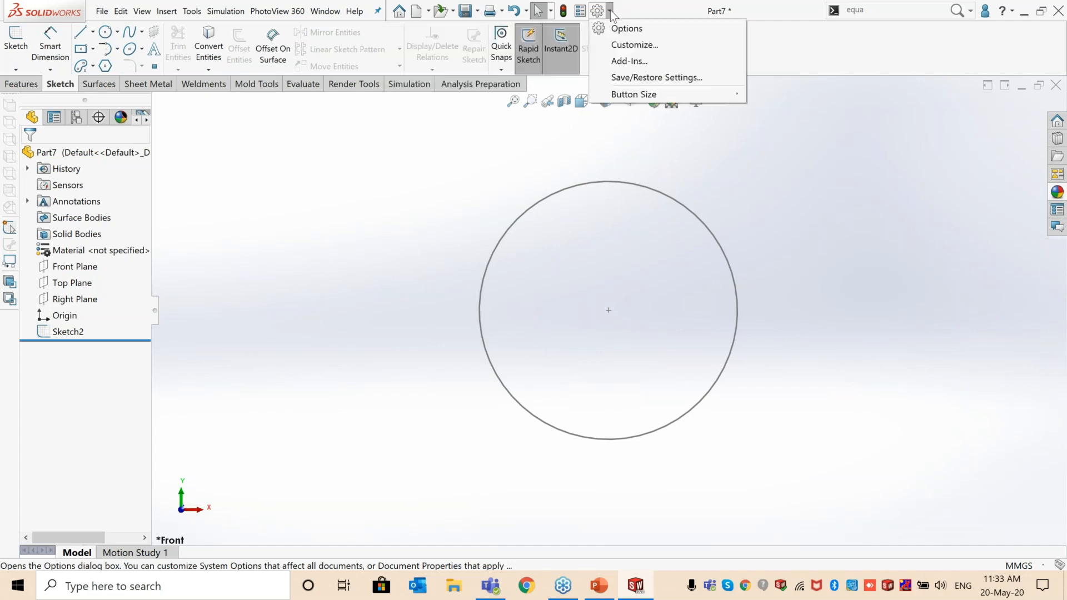
left_click(619, 46)
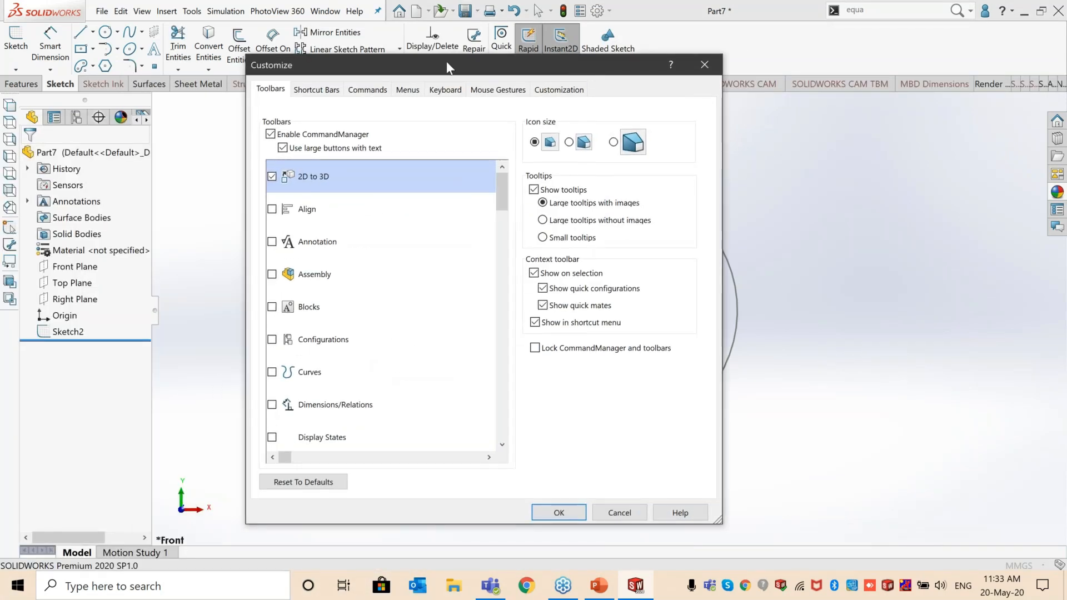
left_click(483, 92)
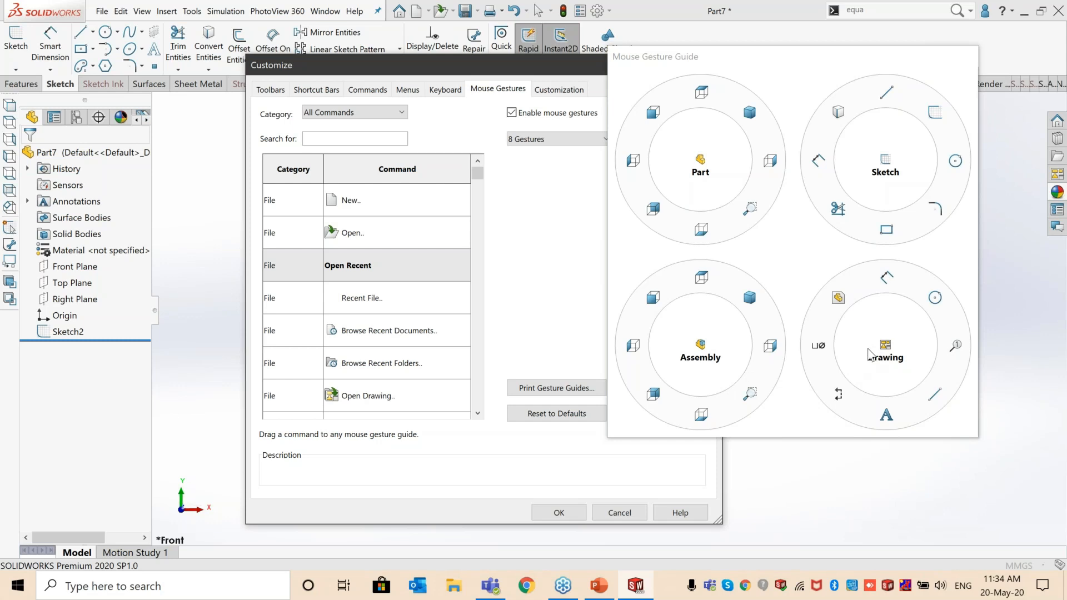
left_click_drag(764, 58, 809, 69)
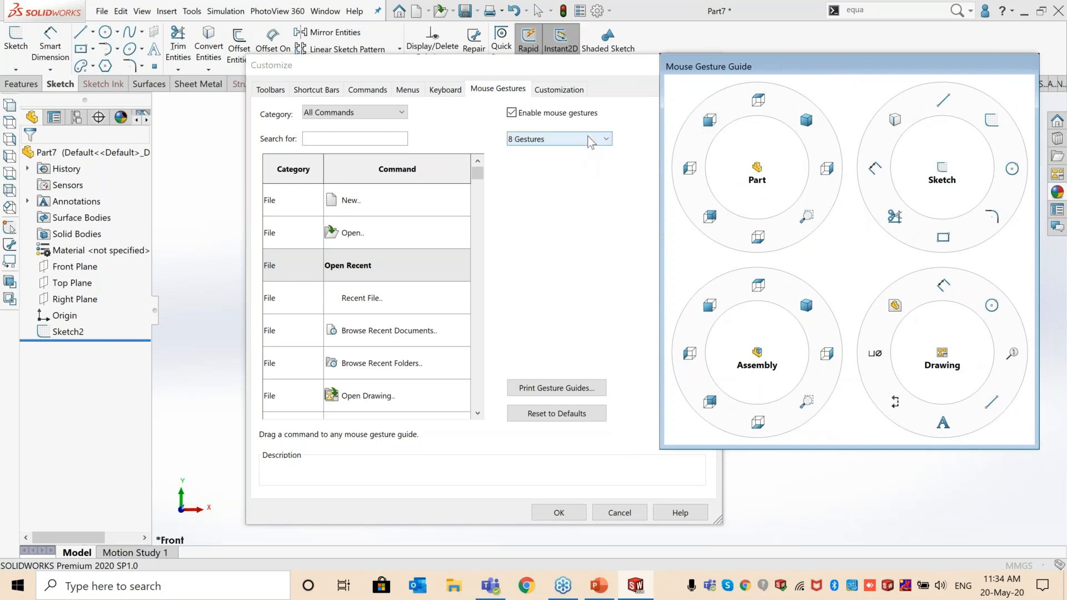
Step: Try the 2 vertical, 2 horizontal, 3, 4, 8 and 12 gesture layouts and set the mouse gesture count back to 8 Gestures
left_click(603, 142)
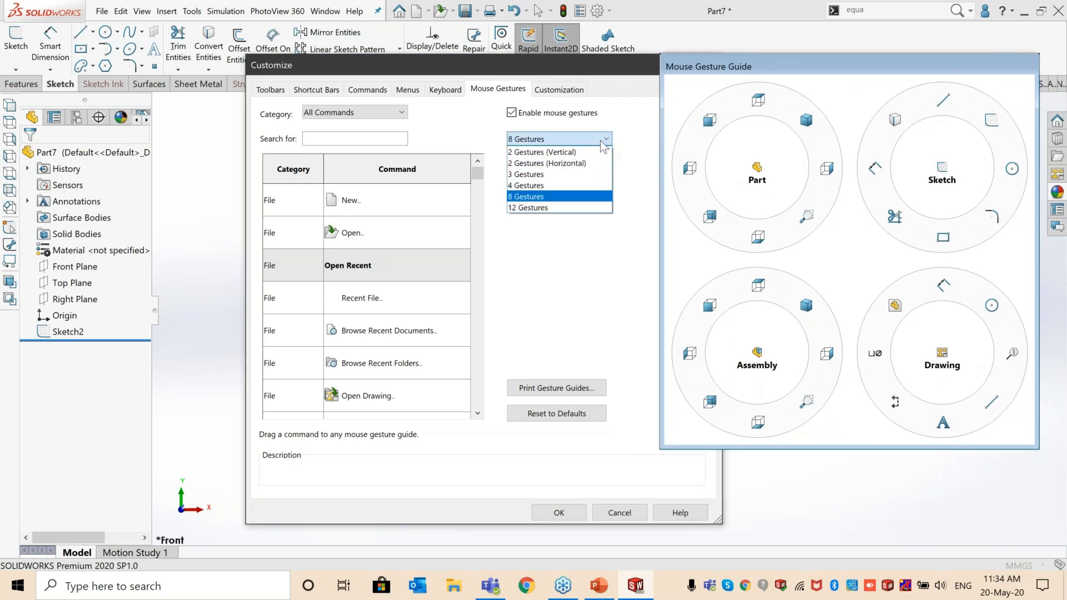
left_click(559, 154)
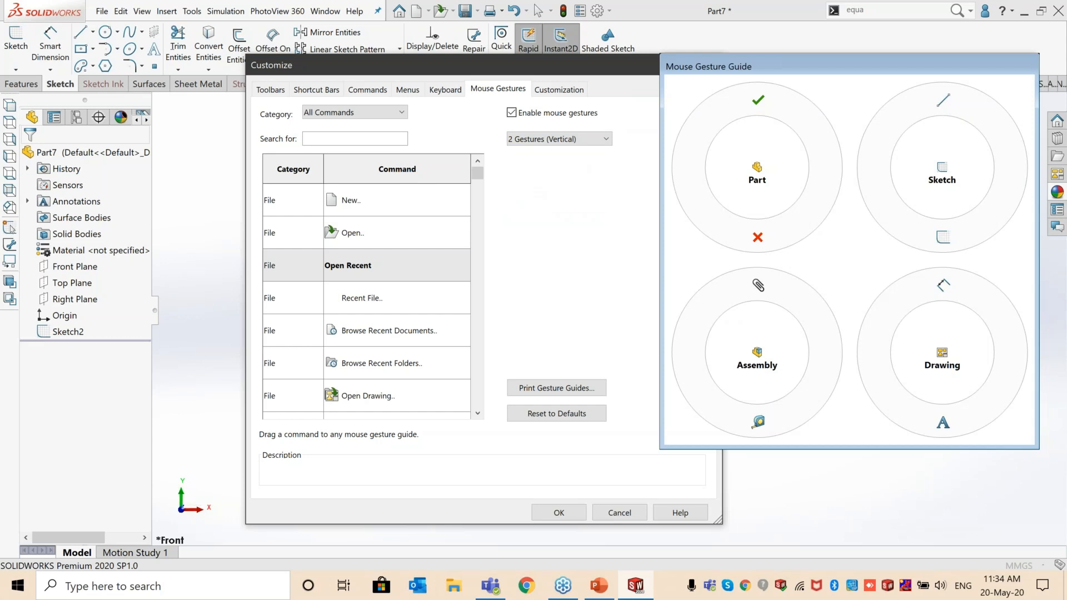
left_click(581, 139)
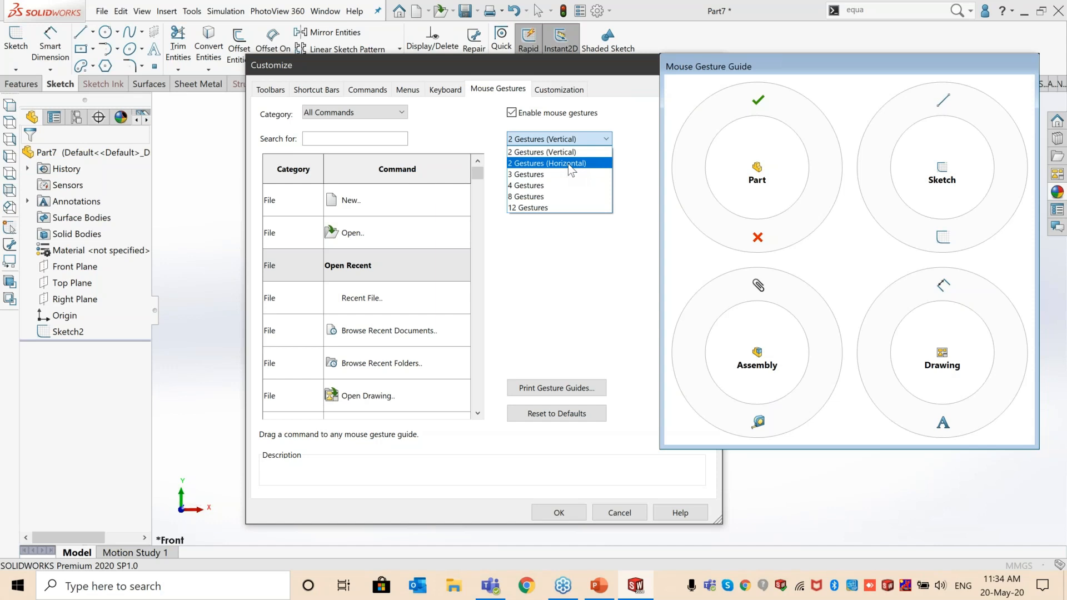
left_click(569, 164)
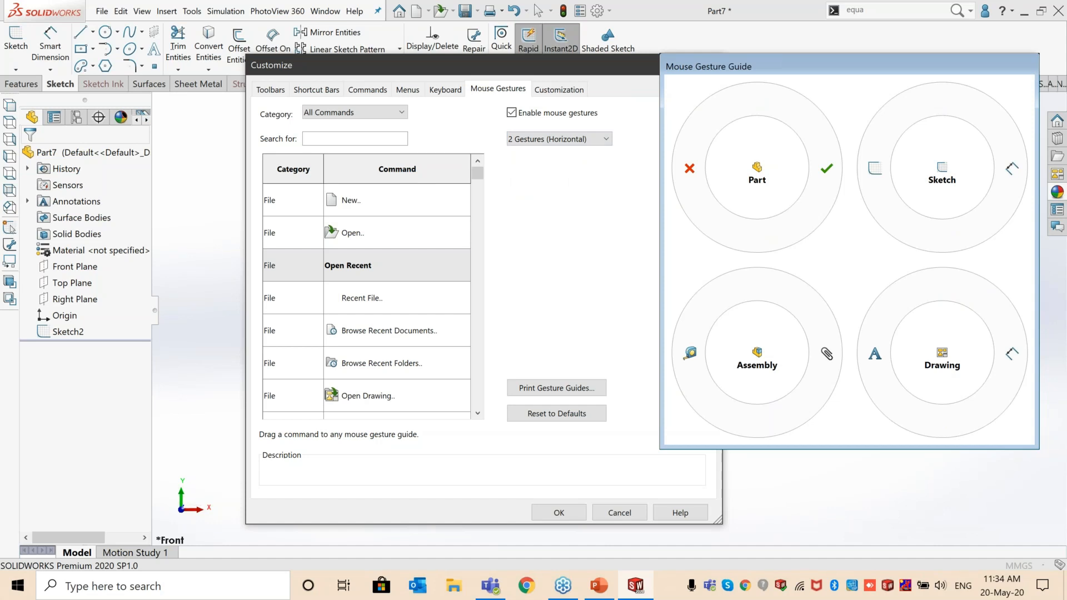
left_click(578, 139)
left_click(559, 171)
left_click(570, 140)
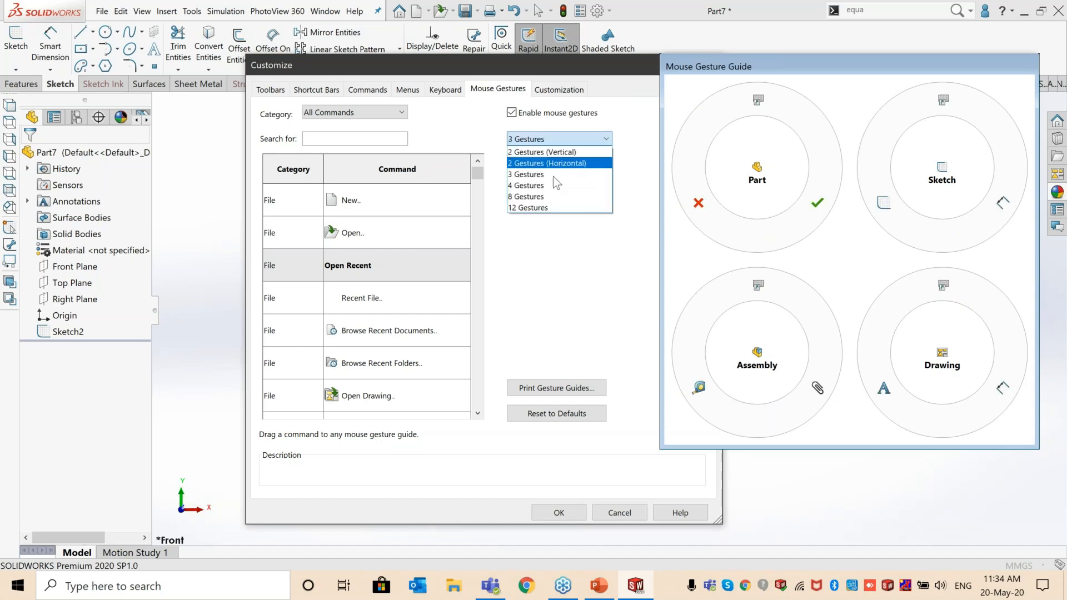
left_click(554, 186)
left_click(559, 139)
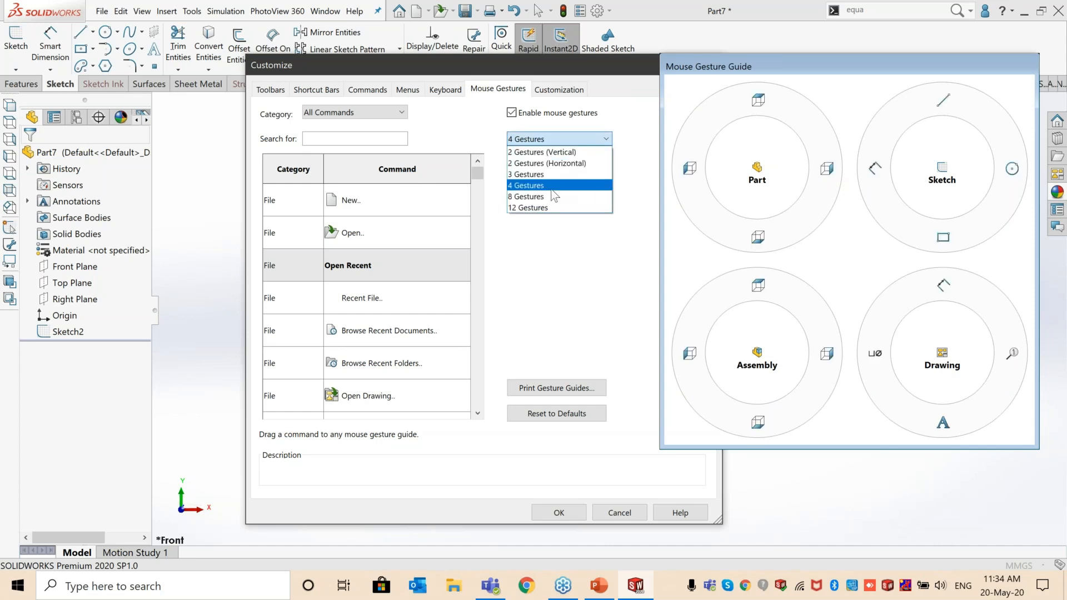
left_click(551, 192)
left_click(565, 141)
left_click(544, 208)
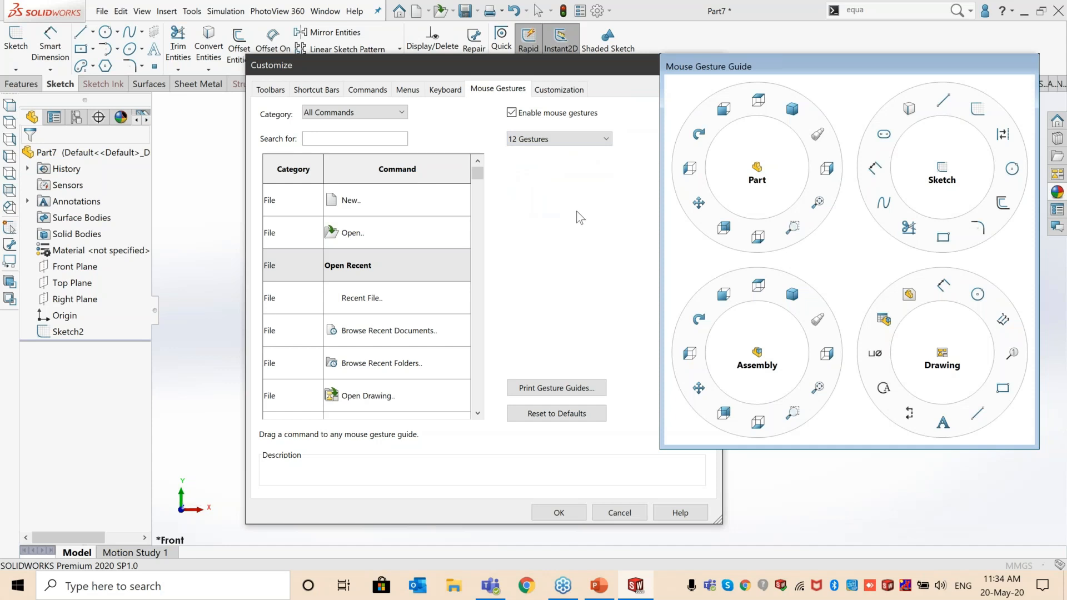
left_click(586, 139)
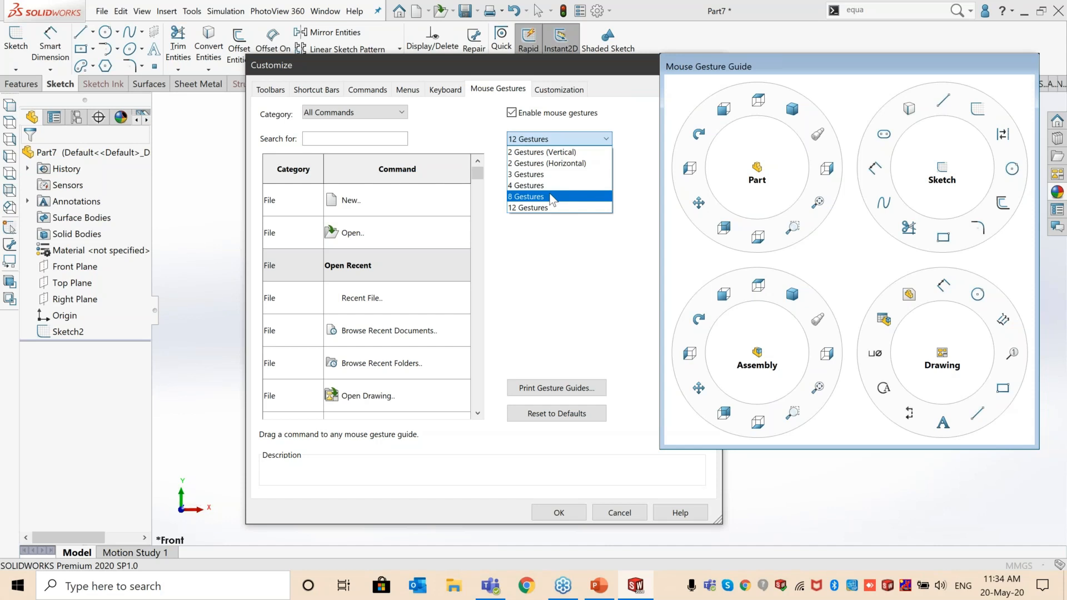
left_click(527, 197)
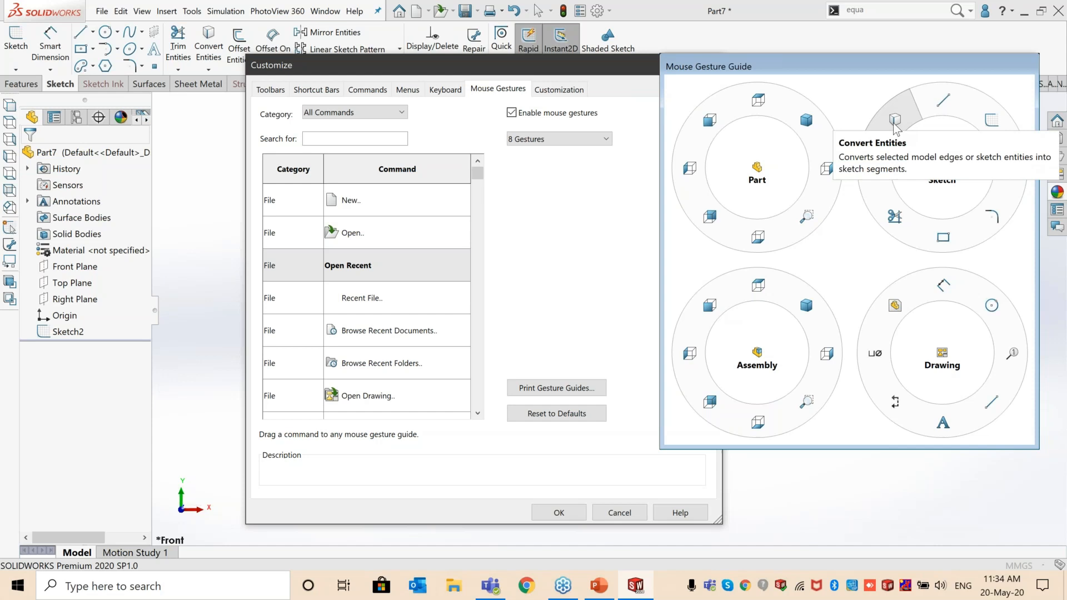
Step: Replace Convert Entities with Center Rectangle on the Sketch gesture guide, finding the command with "center rect", and apply the customization
mouse_move(868, 109)
left_mouse_down()
mouse_move(856, 88)
mouse_move(872, 95)
mouse_move(803, 114)
mouse_move(592, 211)
left_mouse_up()
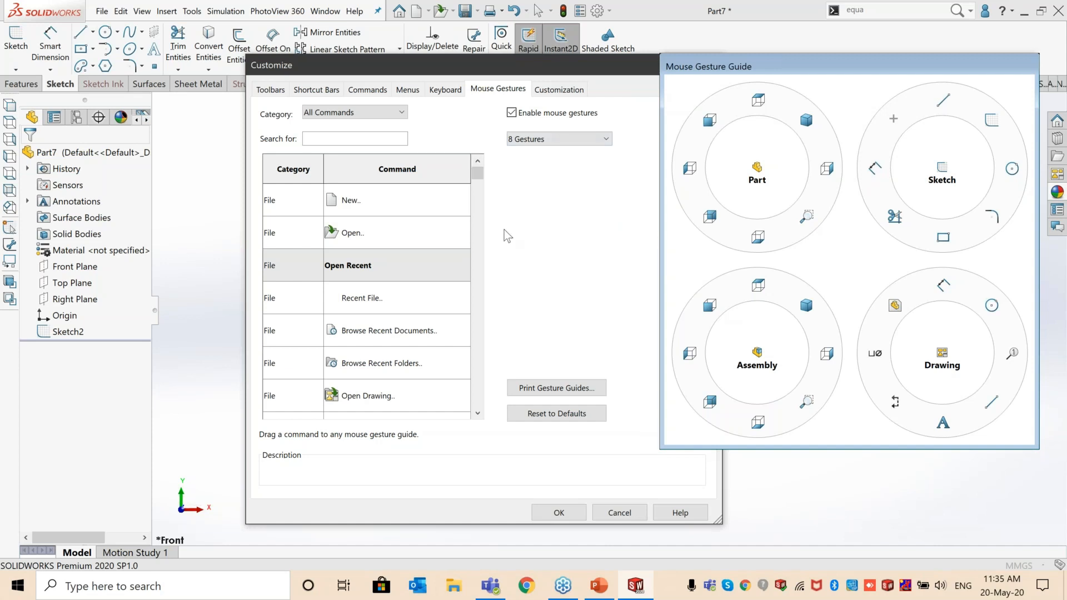
left_click(344, 137)
type("c")
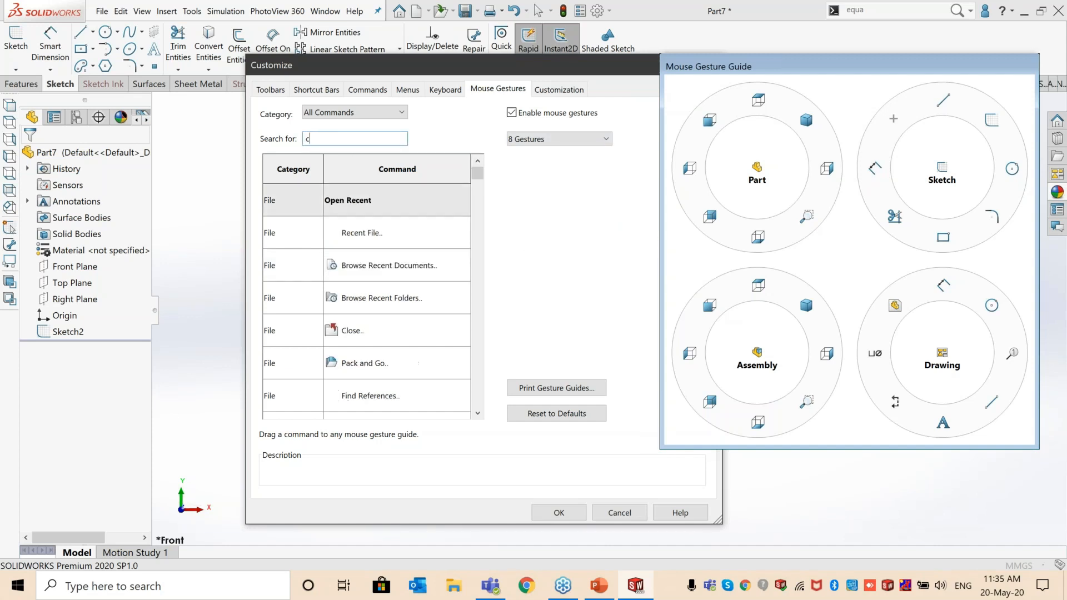
type("enter")
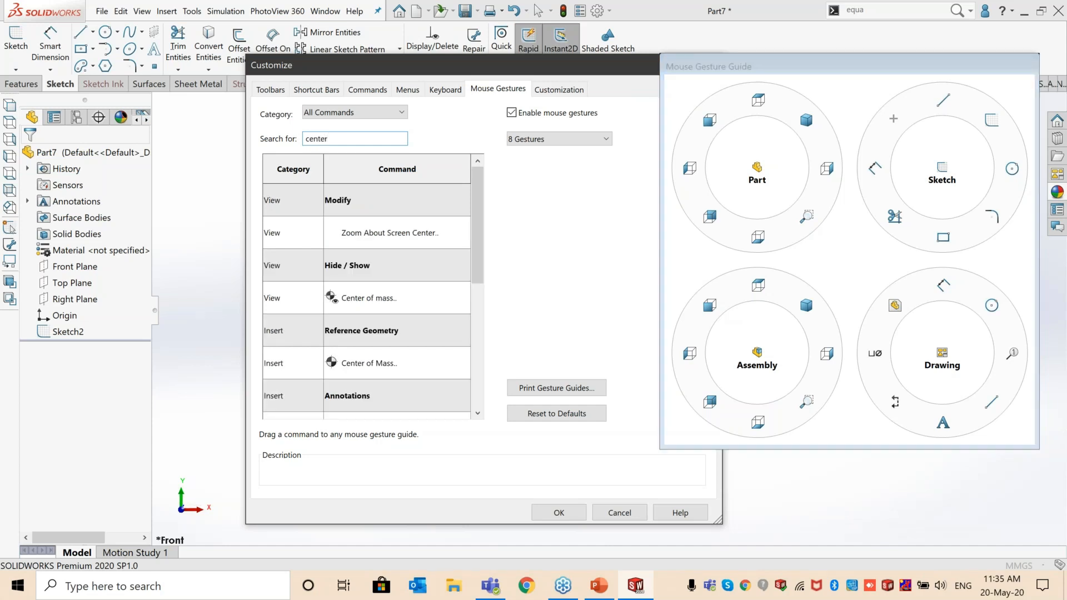
type(" re")
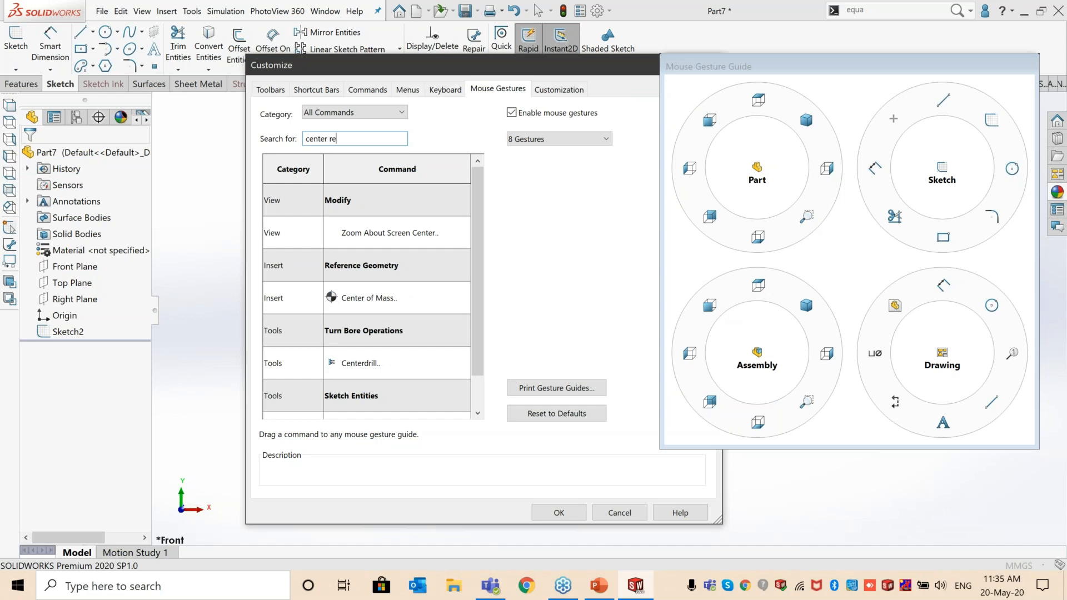
type("ct")
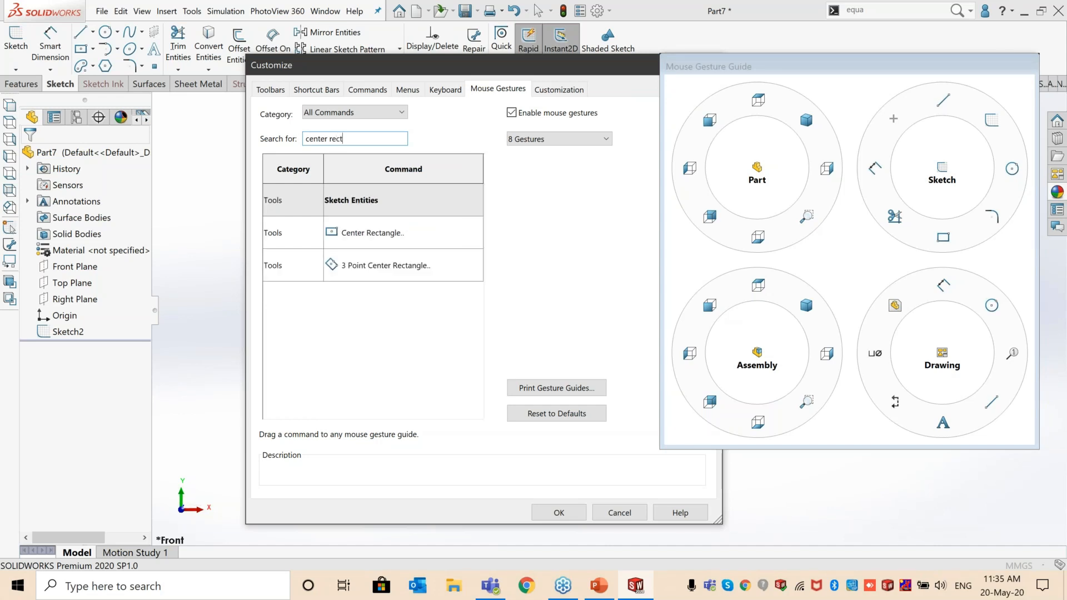
left_click(358, 236)
mouse_move(357, 236)
left_mouse_down()
mouse_move(739, 189)
mouse_move(884, 126)
left_mouse_up()
left_click(557, 512)
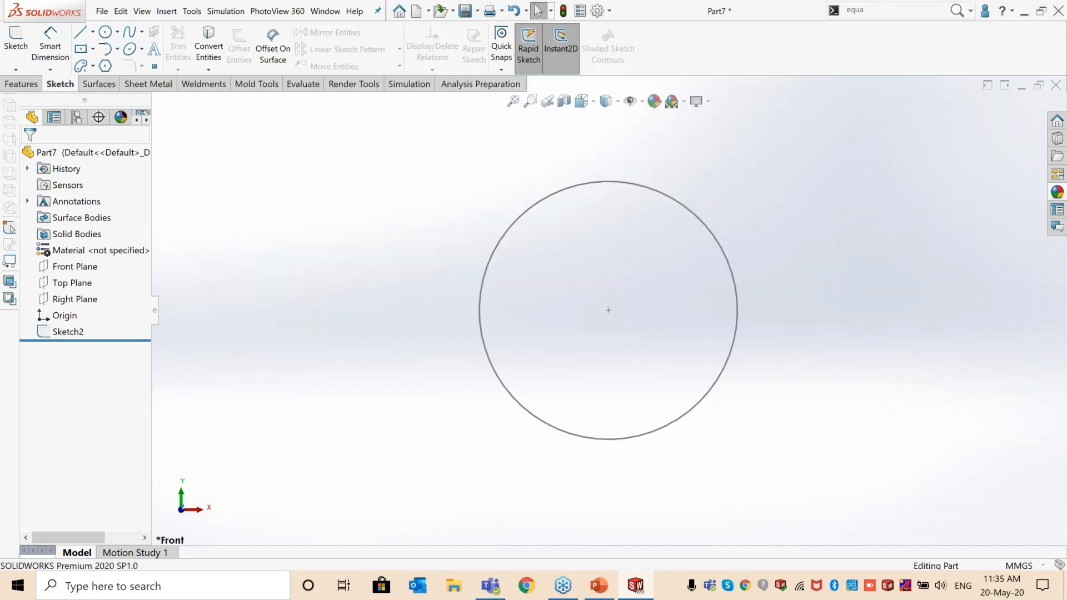
Step: Edit the circle's sketch and draw a center rectangle about 50 by 40 mm on the origin, choosing the command by mouse gesture
double_click(716, 239)
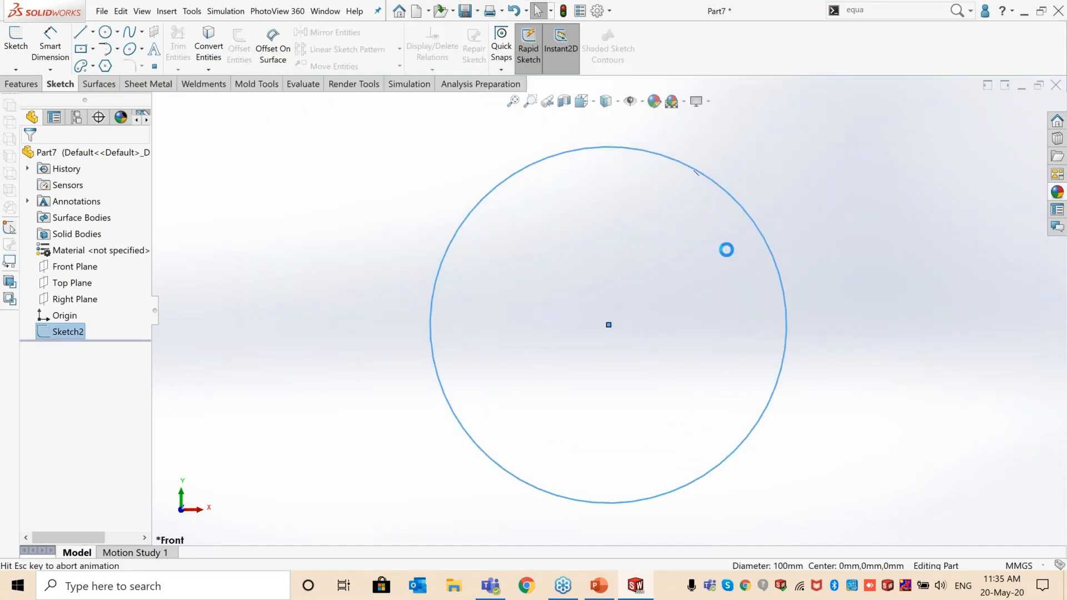
right_click_drag(292, 321, 266, 305)
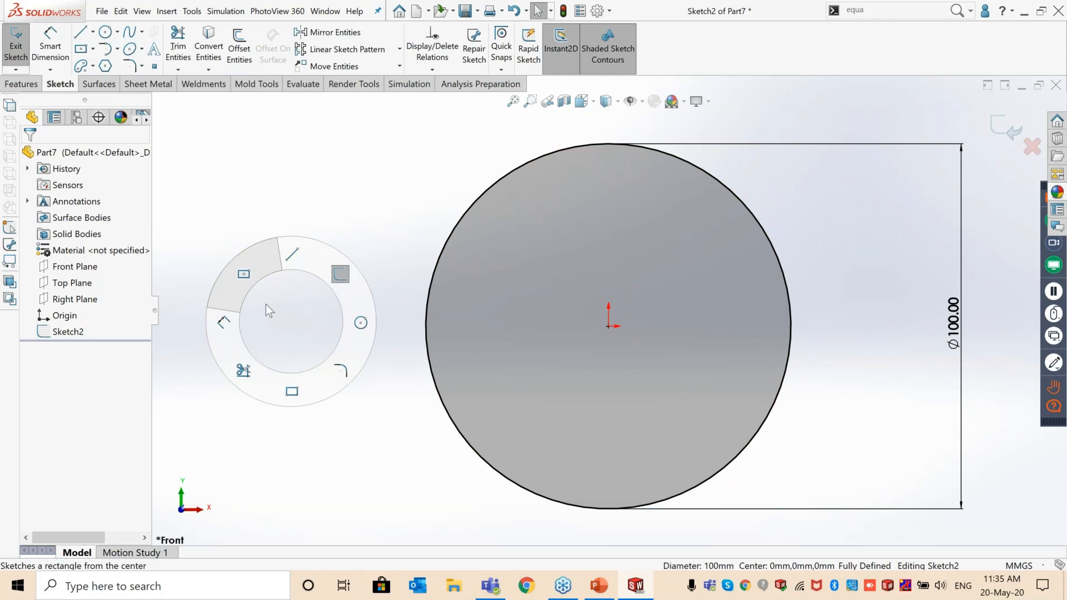
right_click_drag(261, 296, 244, 262)
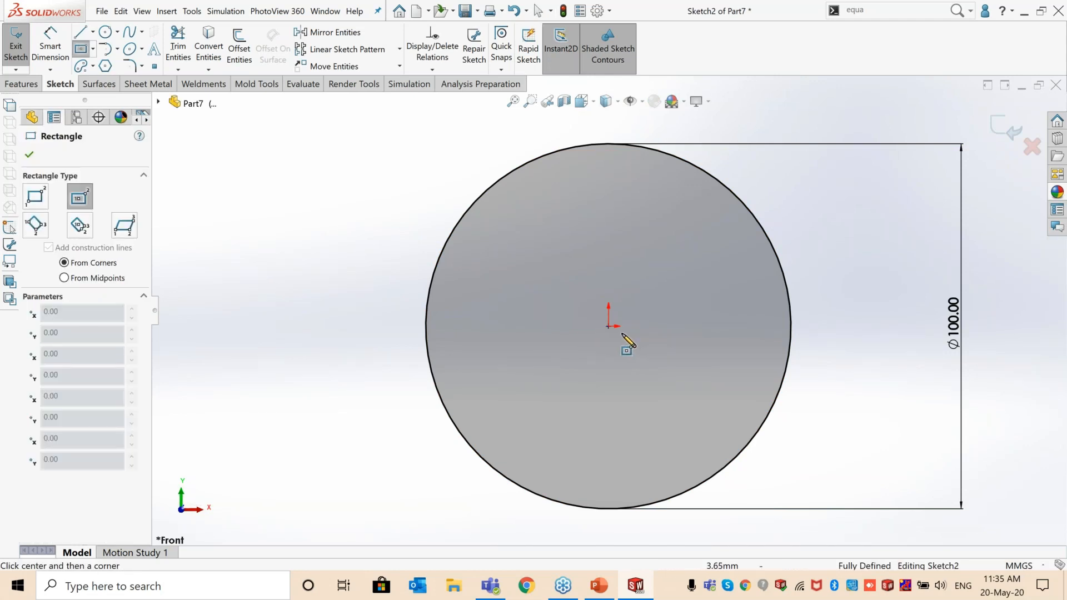
left_click(699, 398)
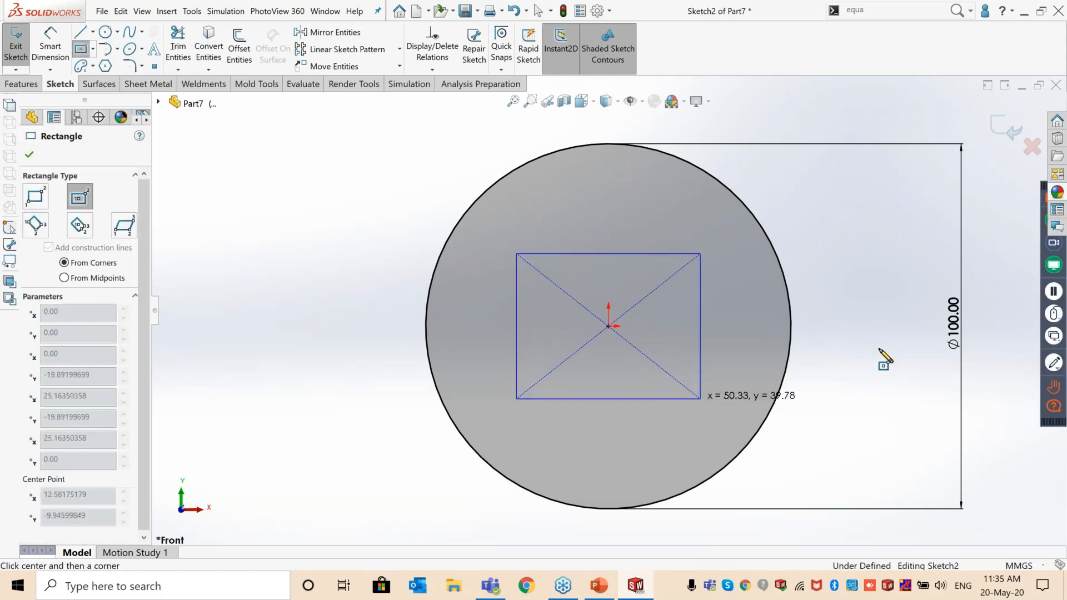
key("Escape")
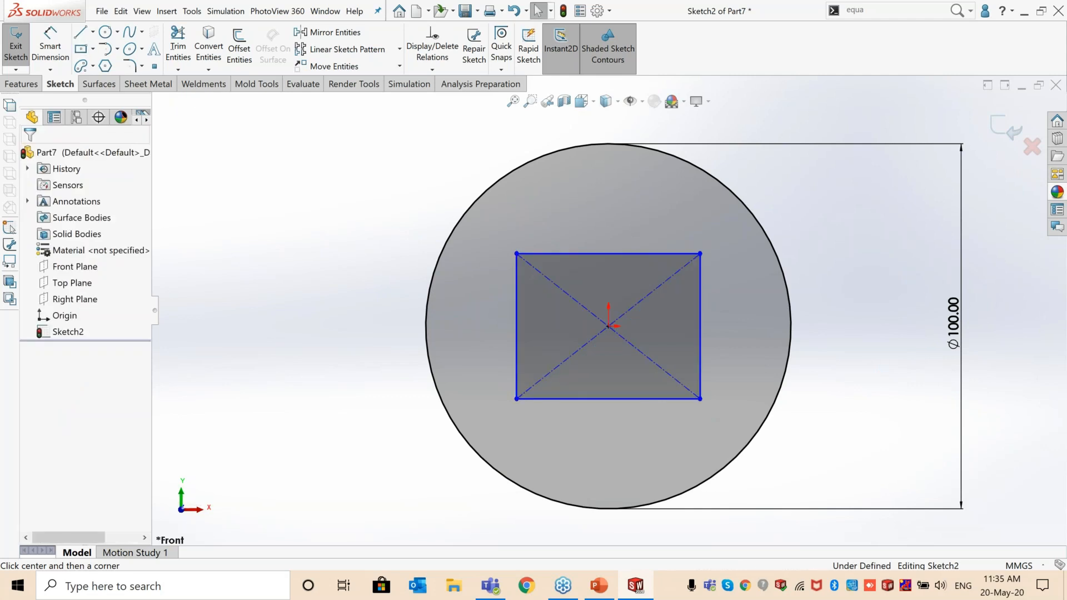
key("z")
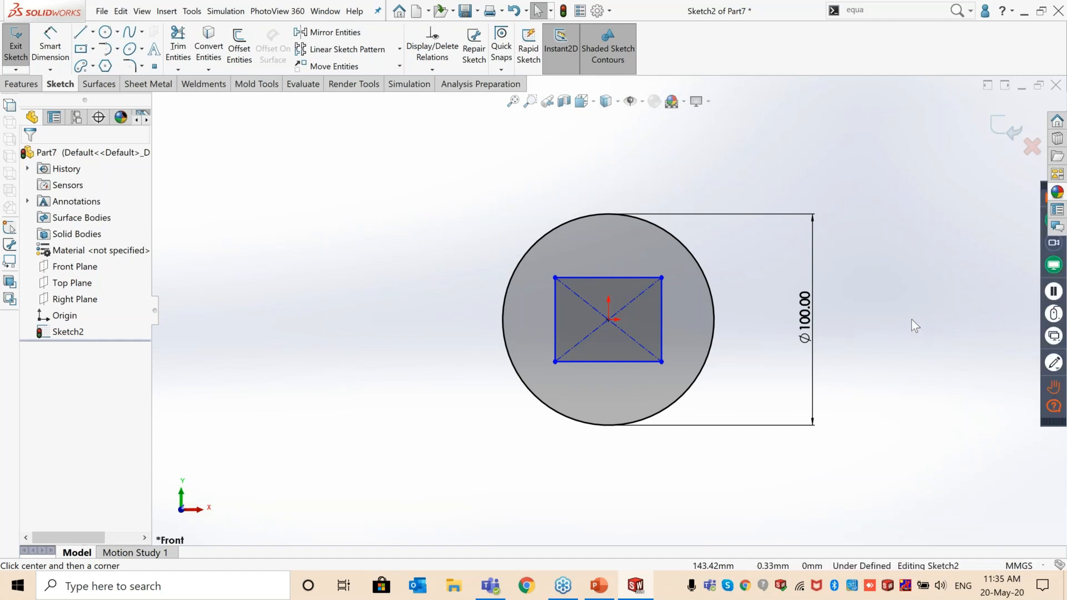
Step: Choose the Circle command by mouse gesture and draw a separate circle about 53 mm in diameter to the left of the 100 mm circle
right_click_drag(909, 315, 907, 305)
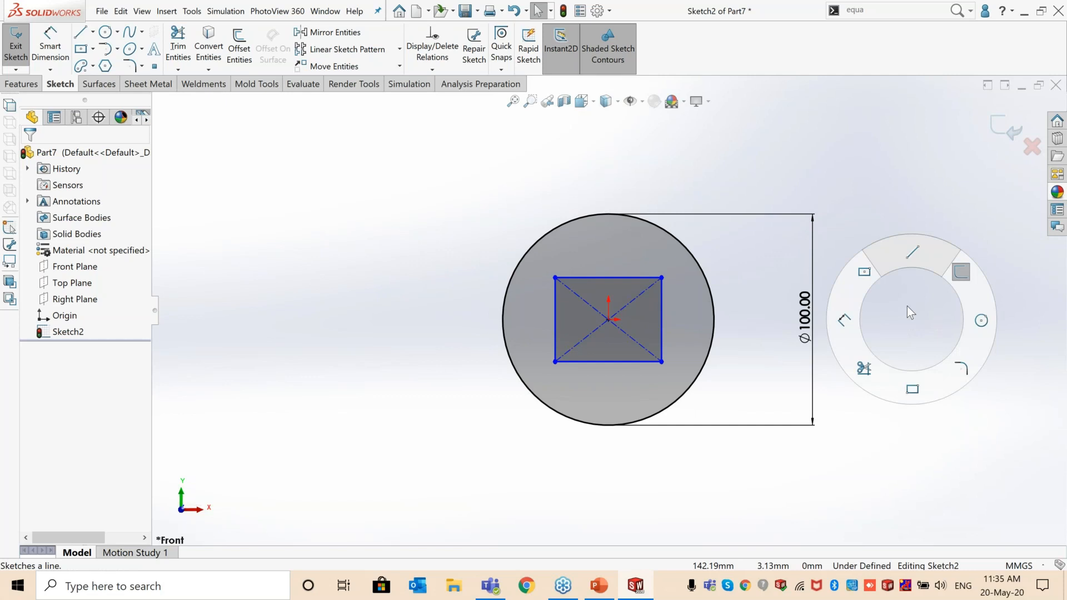
mouse_move(907, 306)
right_mouse_down()
mouse_move(890, 322)
mouse_move(893, 339)
mouse_move(931, 318)
mouse_move(926, 301)
mouse_move(897, 333)
mouse_move(935, 306)
mouse_move(895, 324)
mouse_move(876, 198)
right_mouse_up()
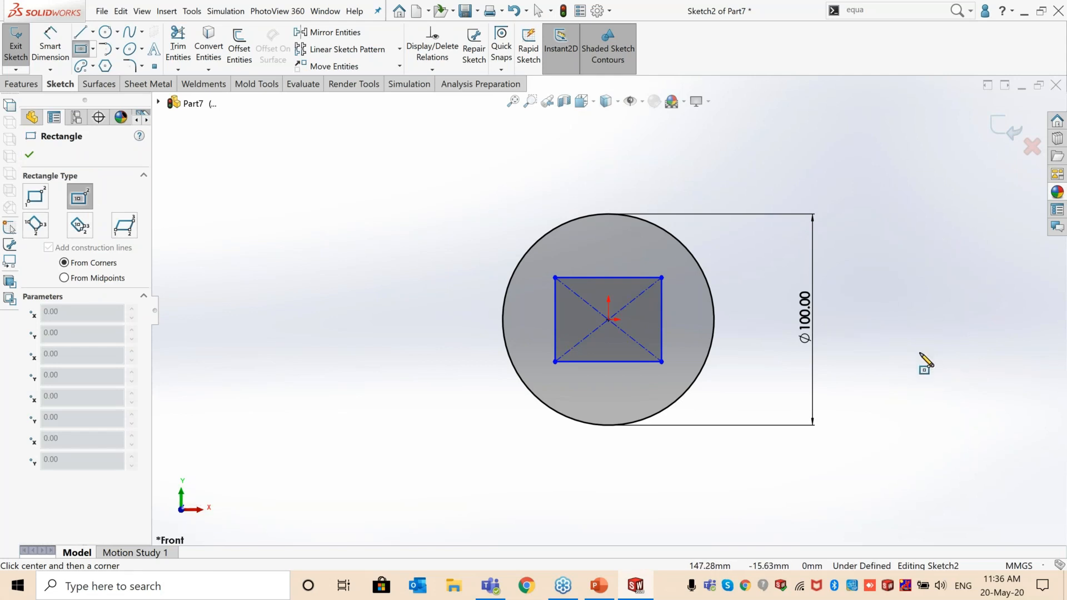
right_click_drag(901, 328, 979, 320)
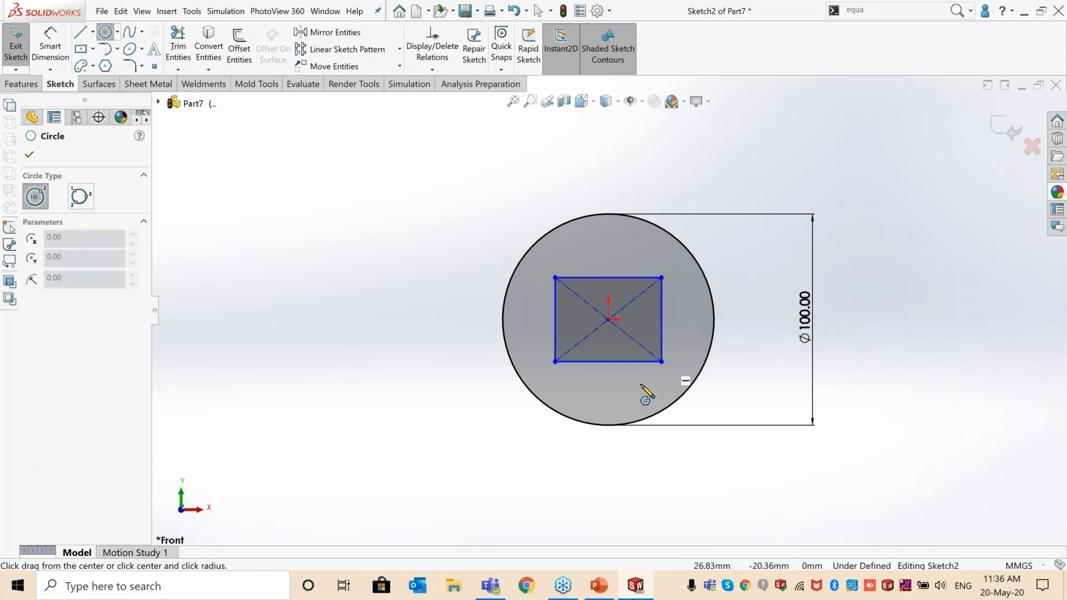
left_click_drag(266, 356, 303, 402)
Step: Choose Smart Dimension by mouse gesture and dimension the smaller circle's diameter, keeping its drawn size
right_click_drag(936, 315, 904, 329)
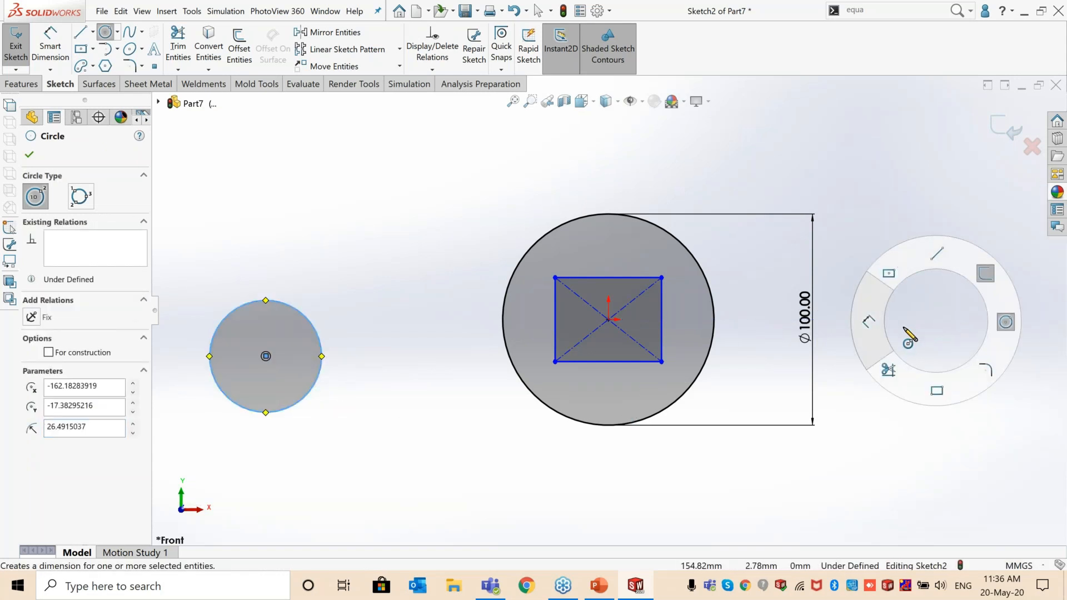
right_click_drag(904, 330, 868, 334)
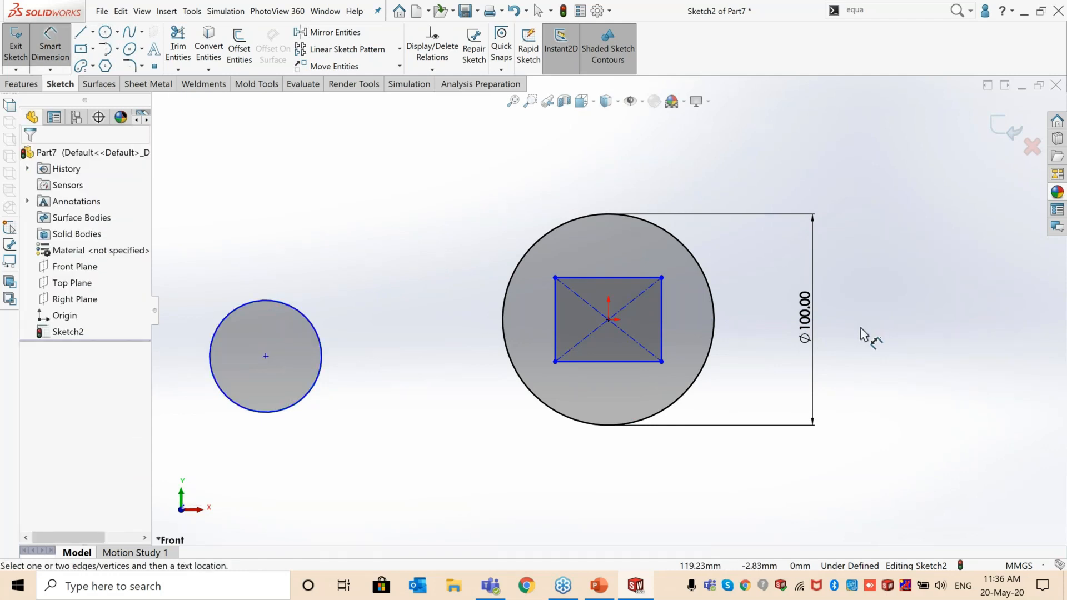
left_click(308, 328)
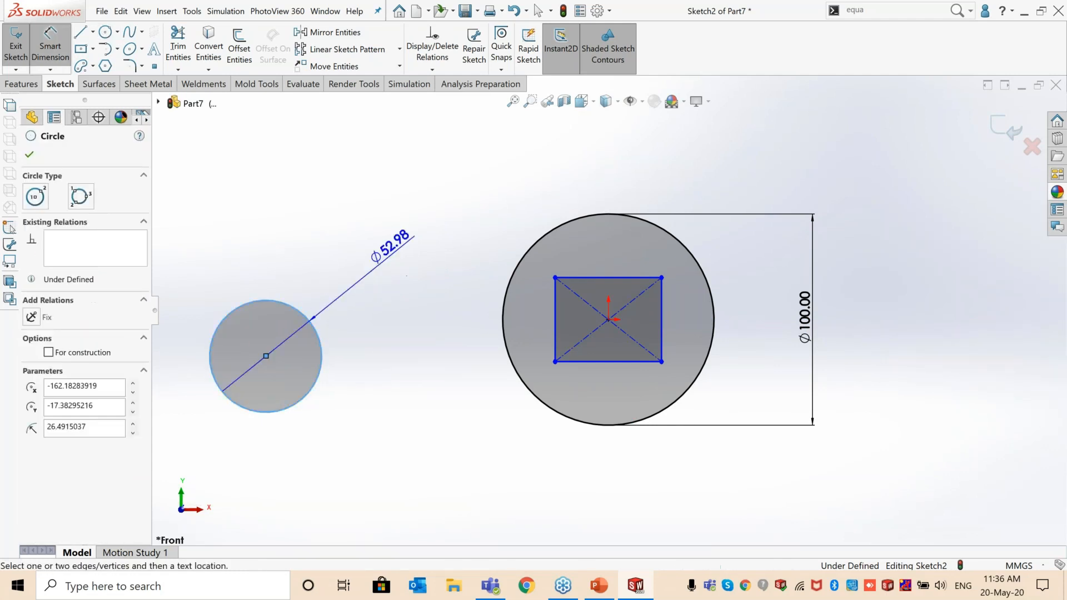
left_click(389, 245)
key("Return")
key("Escape")
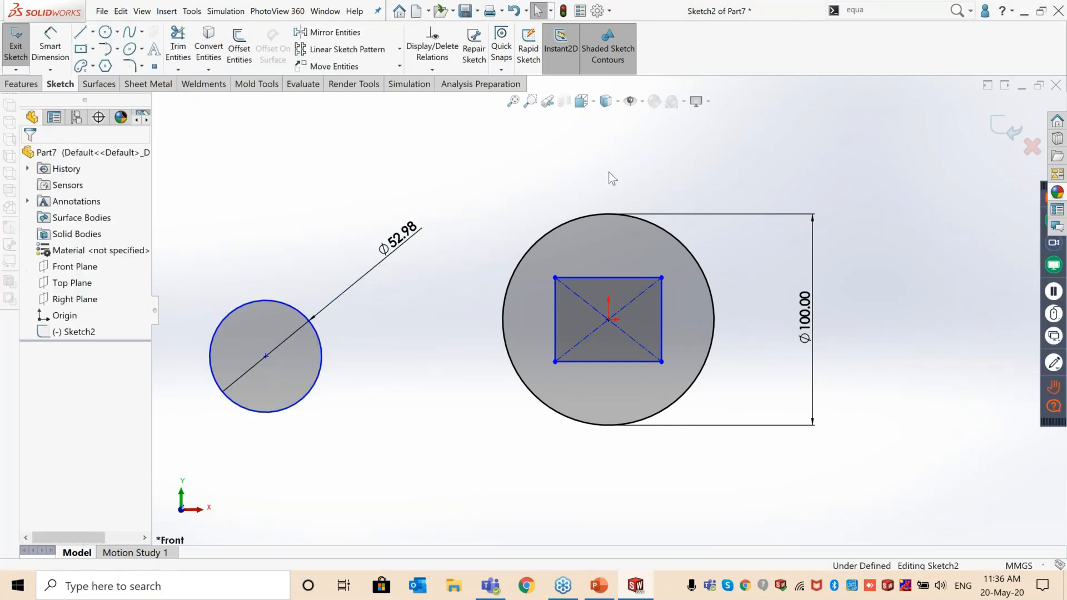
Step: Close the sketched part without saving and open BMW_M5_RIM.SLDPRT from the recent documents
left_click(998, 132)
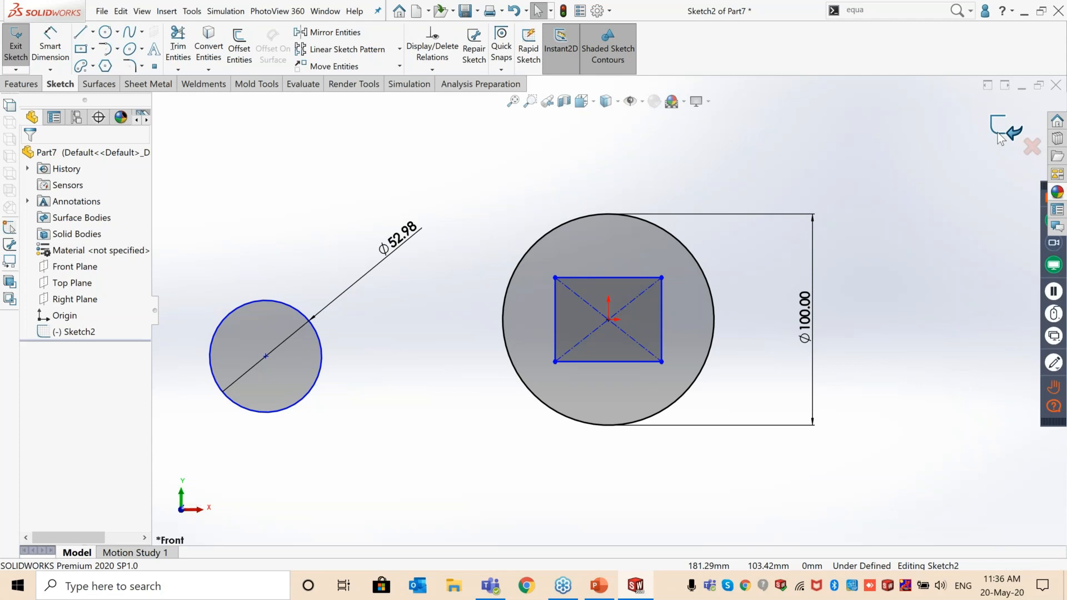
left_click(1055, 84)
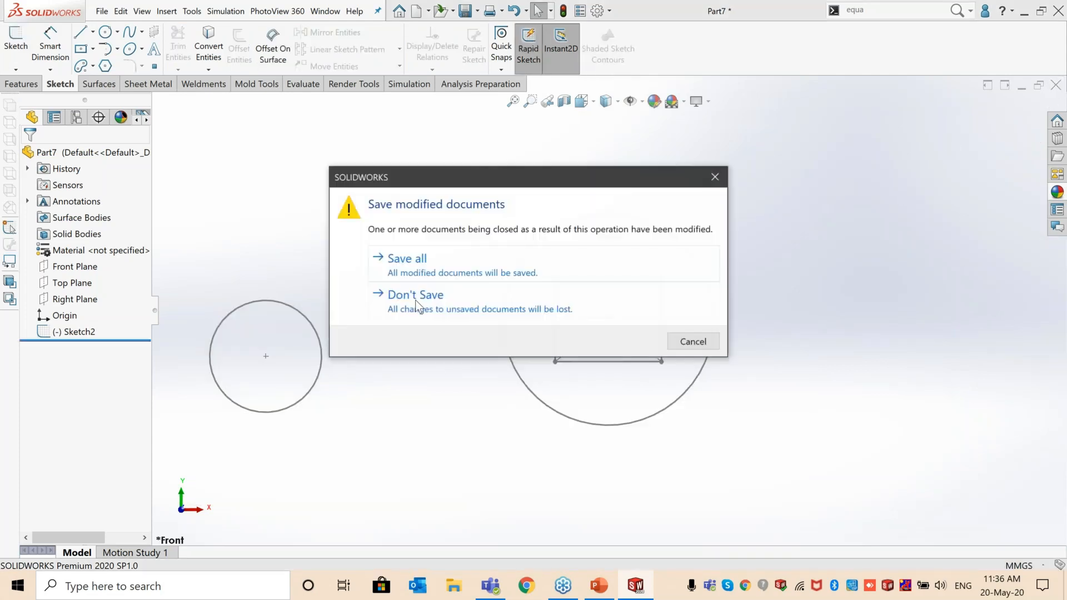
left_click(694, 297)
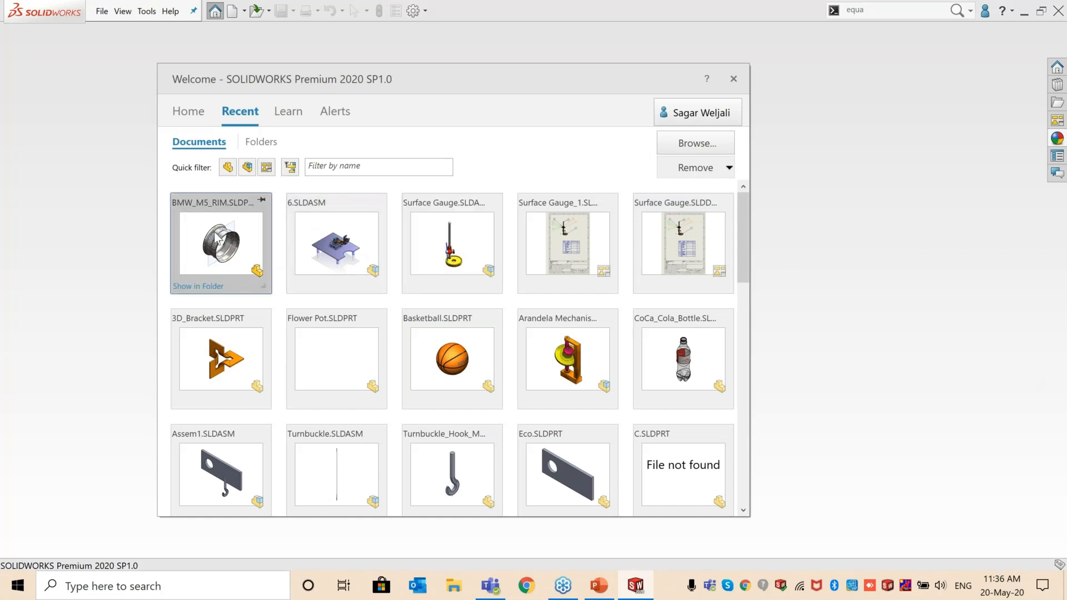
left_click(218, 239)
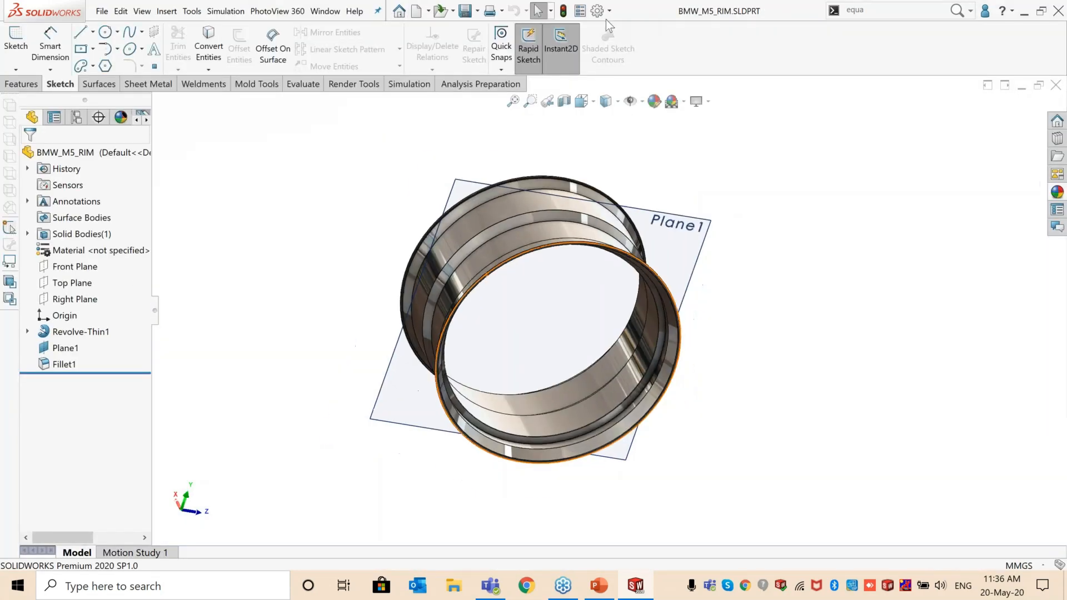
Step: Examine the keyboard shortcuts assigned to the File commands, including New, Open and Browse Recent Documents
left_click(609, 10)
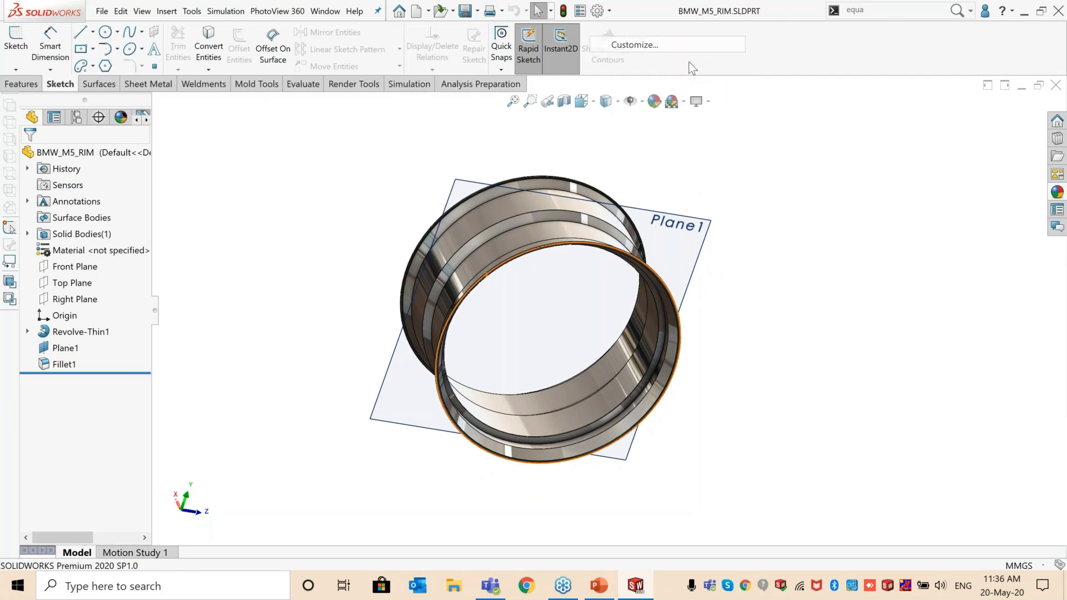
left_click(632, 45)
left_click(440, 89)
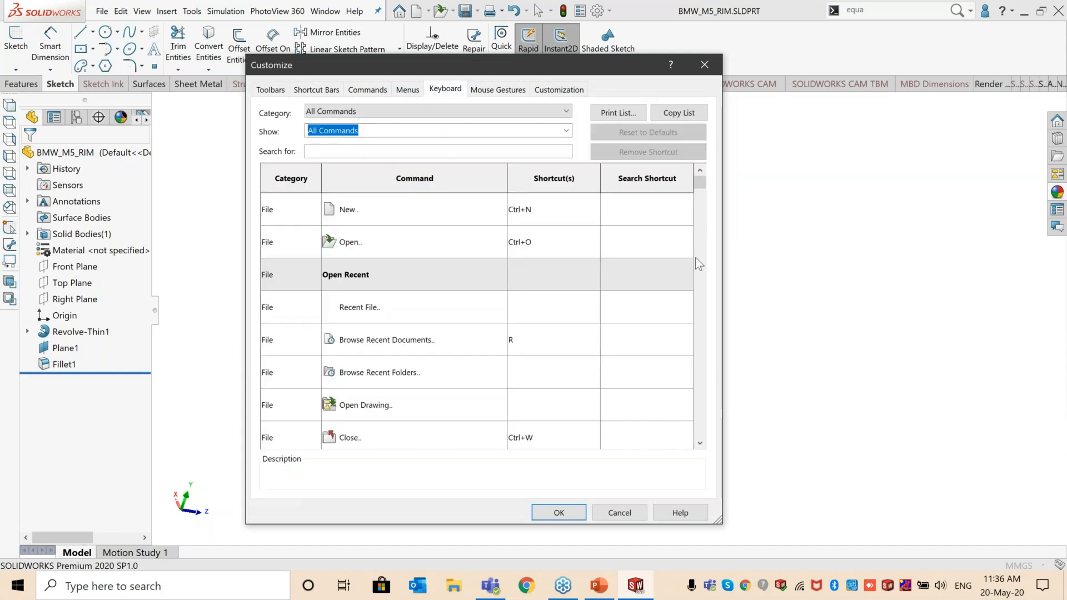
left_click(377, 213)
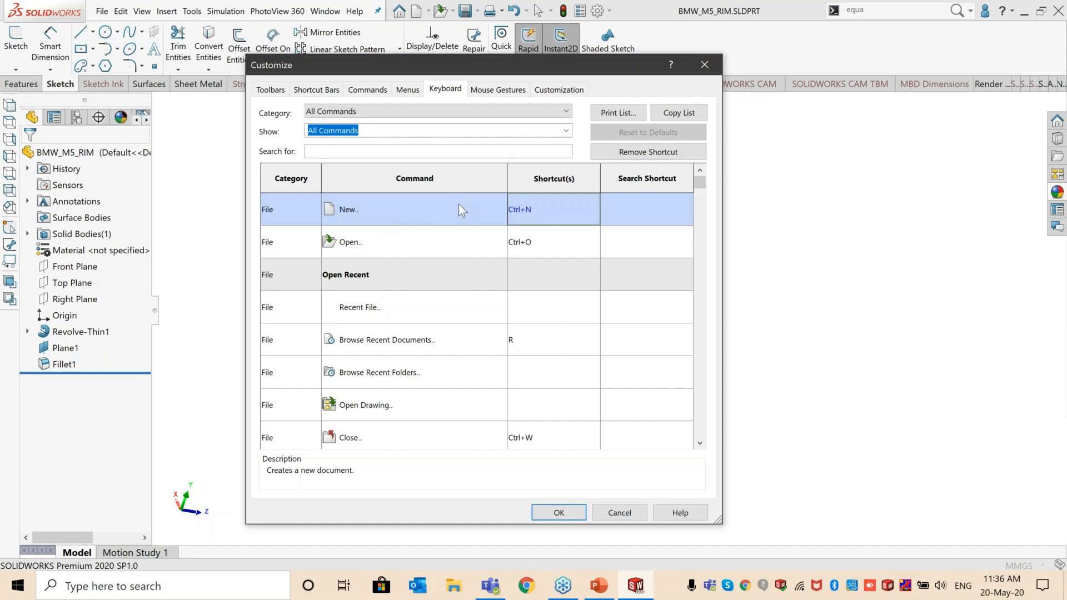
left_click(445, 235)
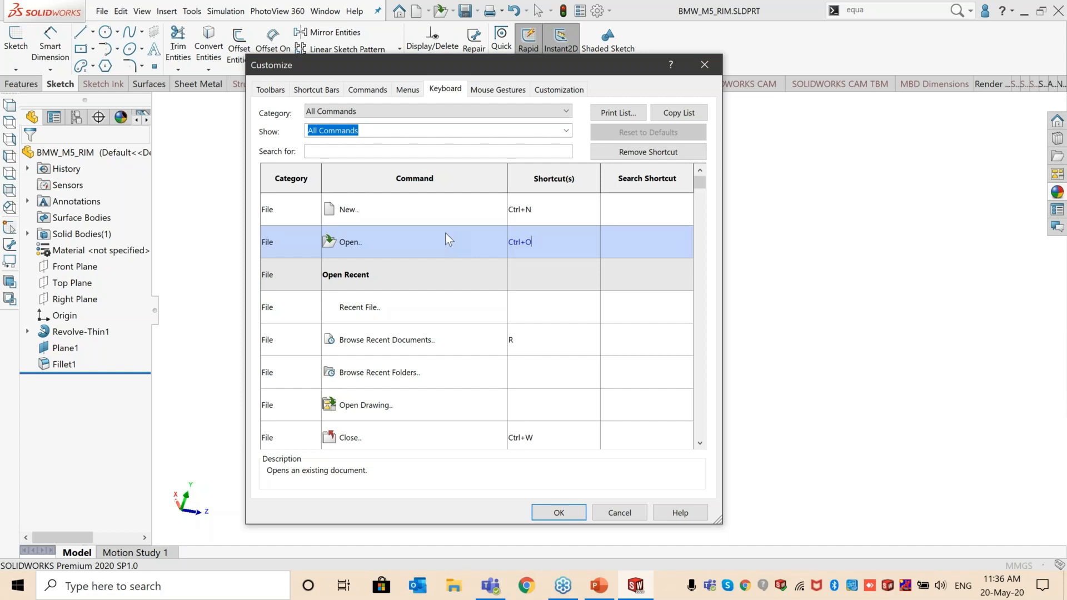
left_click(441, 341)
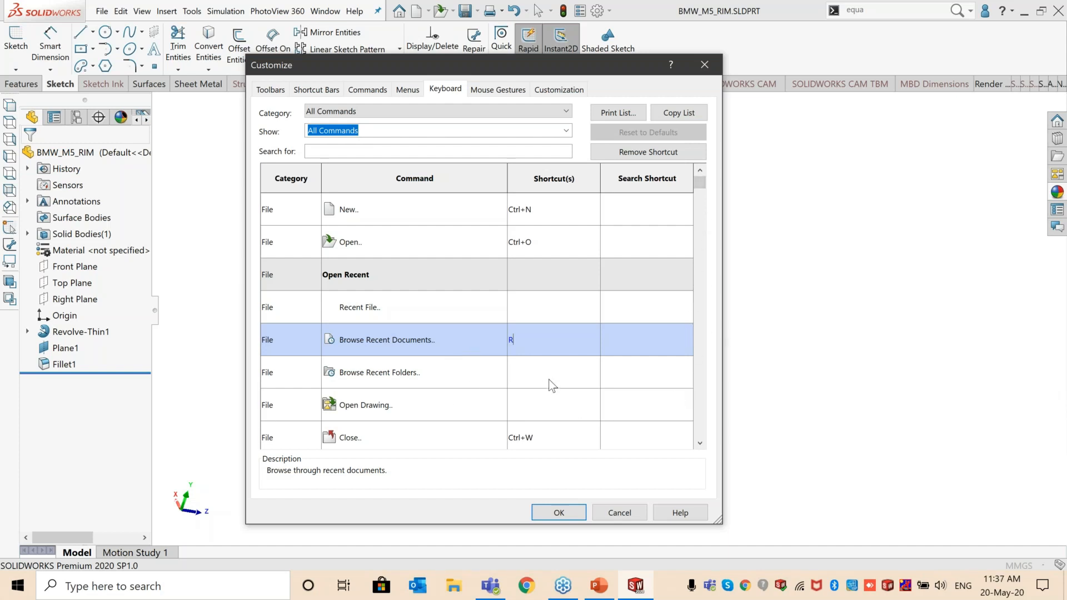
scroll(699, 443, "down", 8)
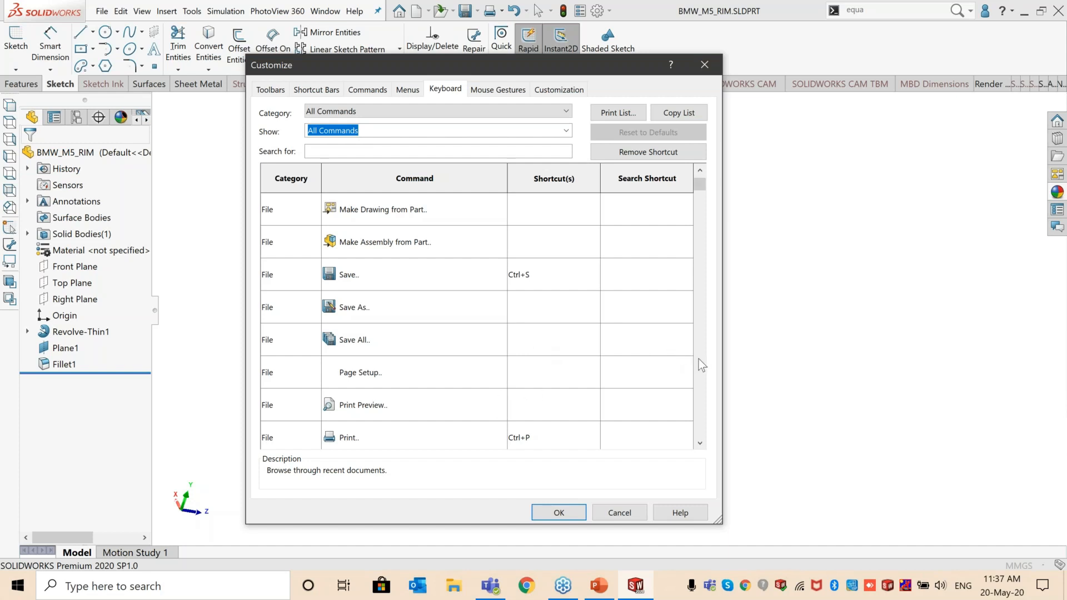
left_click_drag(701, 182, 700, 175)
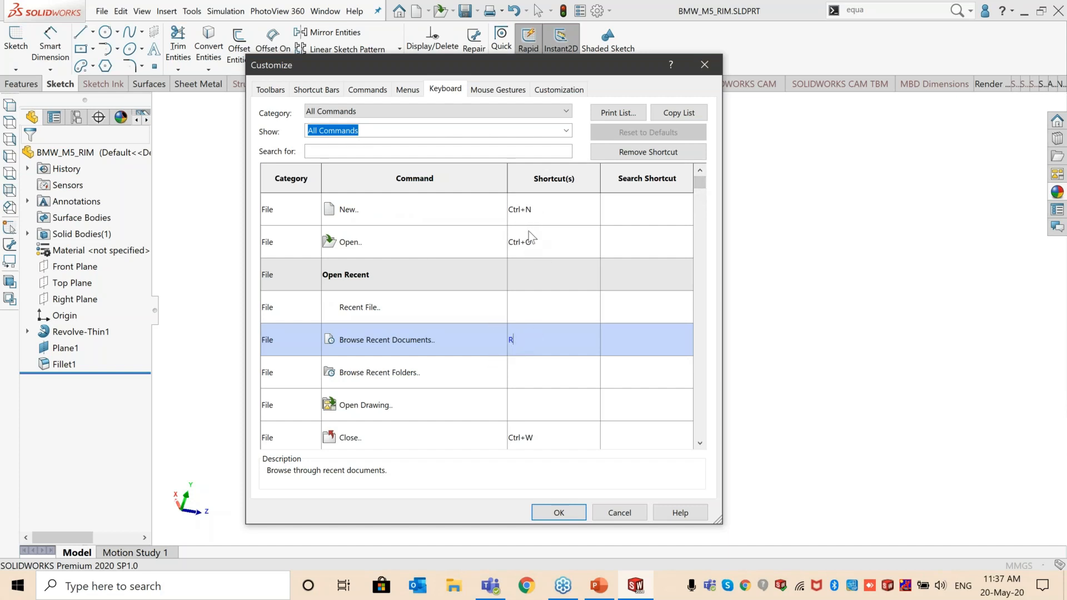
Step: Change the keyboard shortcut of the Open command to Shift+O and apply the customization
left_click(534, 247)
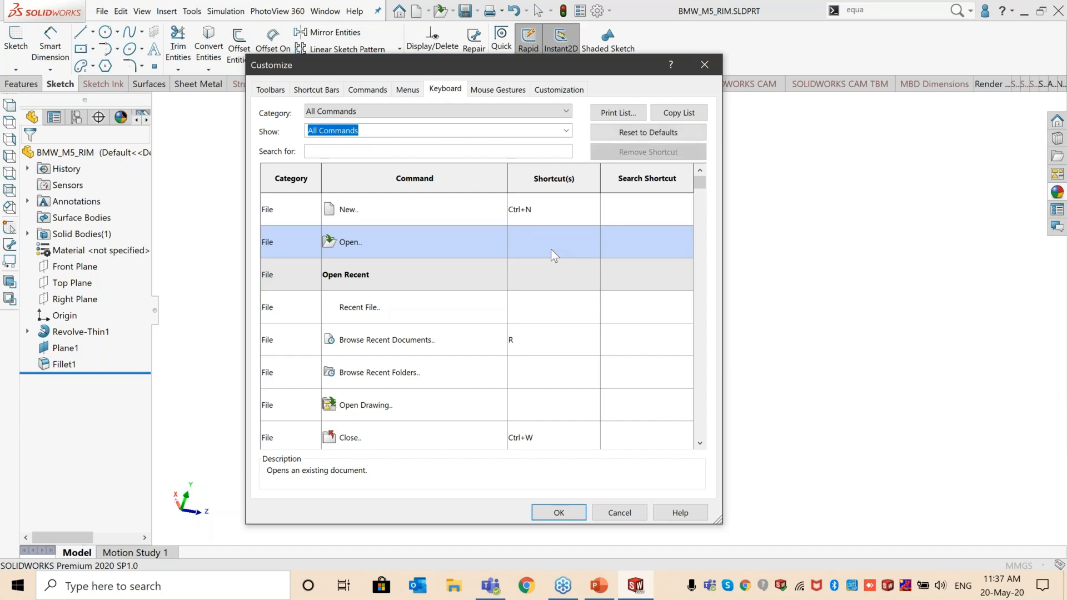
key("BackSpace")
key("shift+o")
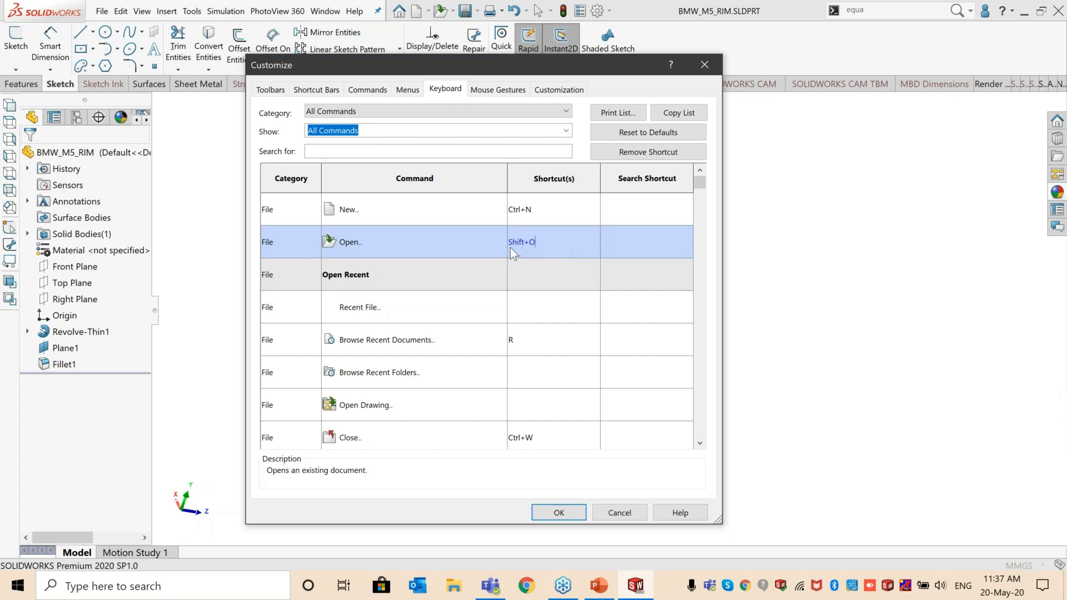
left_click(565, 510)
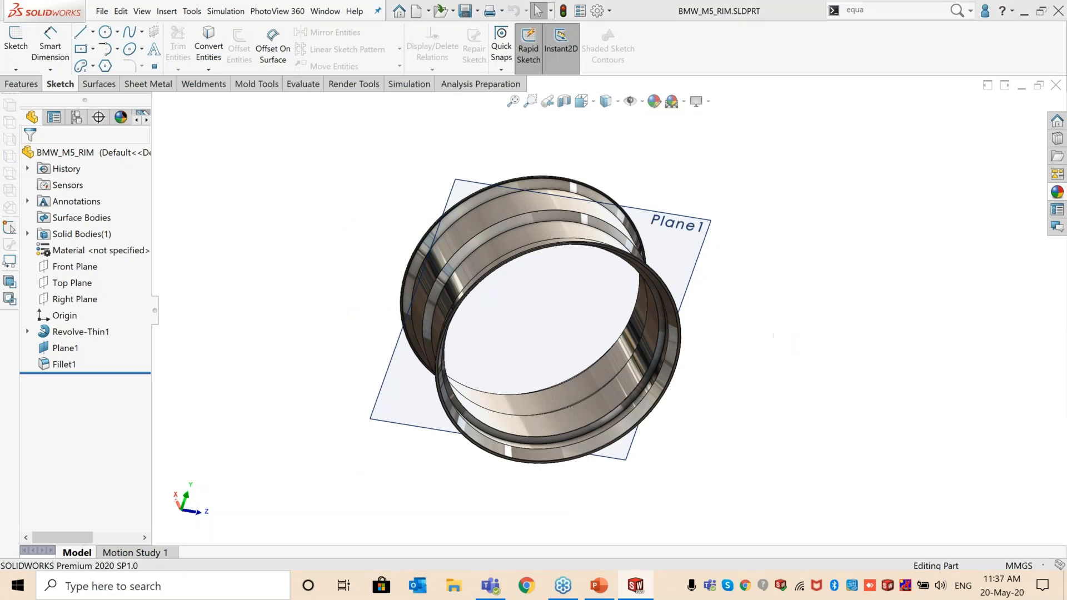
key("ctrl+o")
left_click(812, 374)
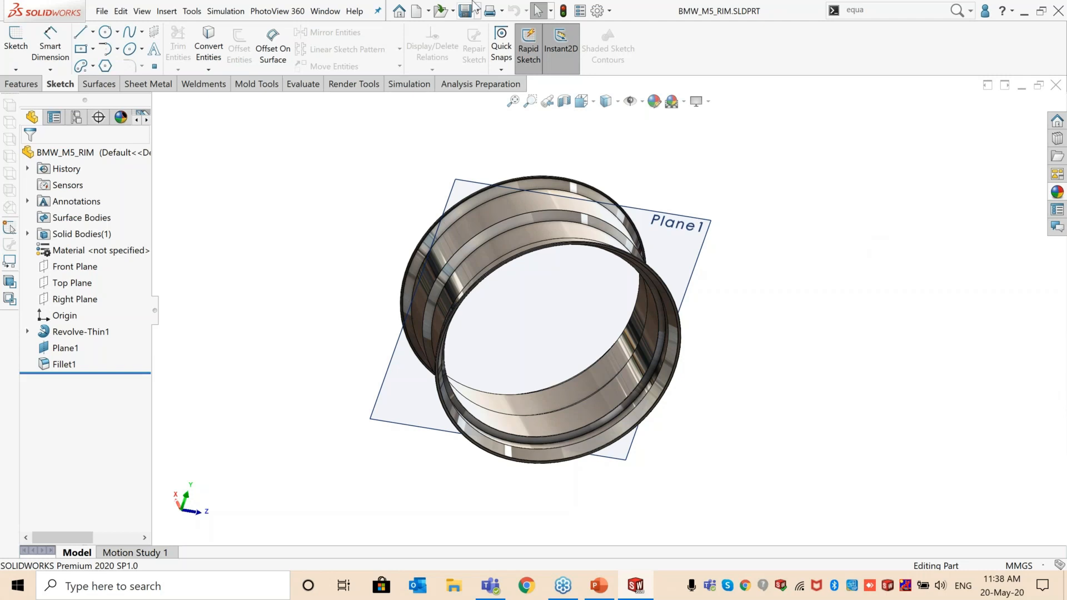
Step: Reset all keyboard shortcuts to the factory defaults and leave the customization settings
left_click(609, 11)
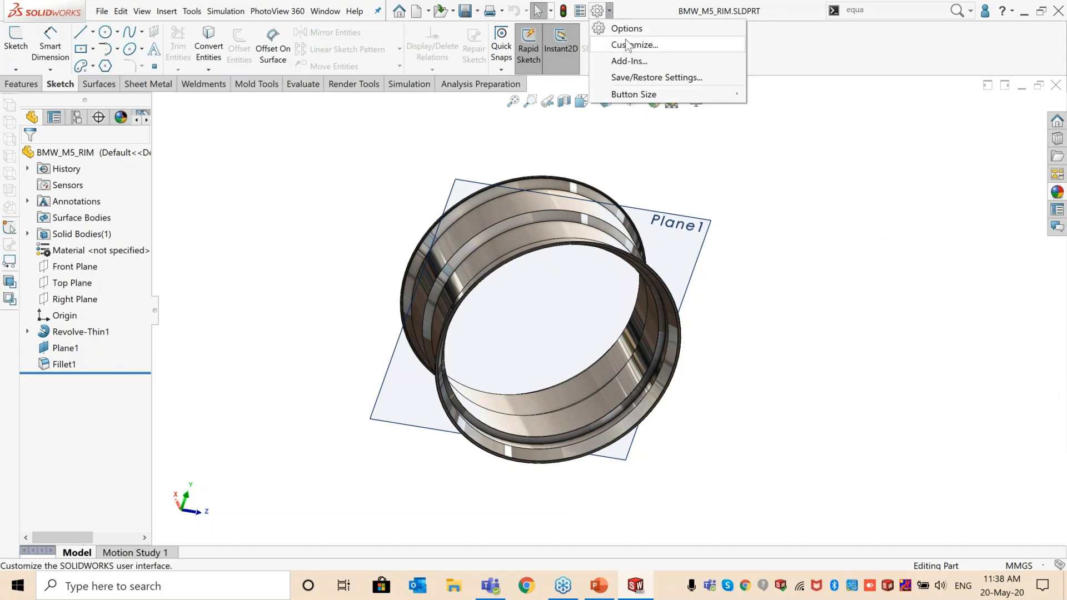
left_click(630, 45)
left_click(446, 90)
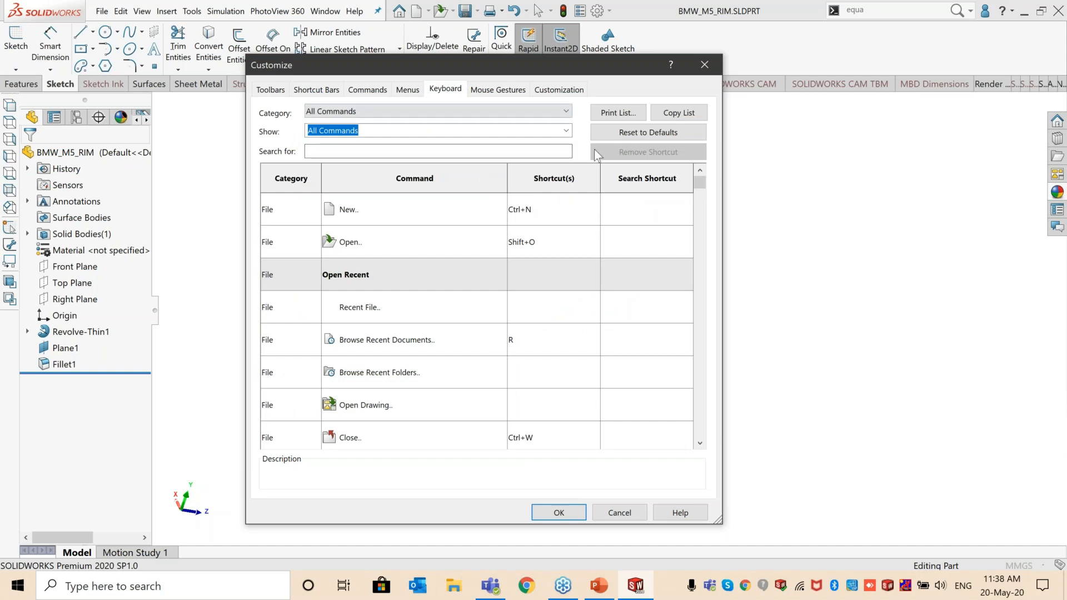
left_click(615, 134)
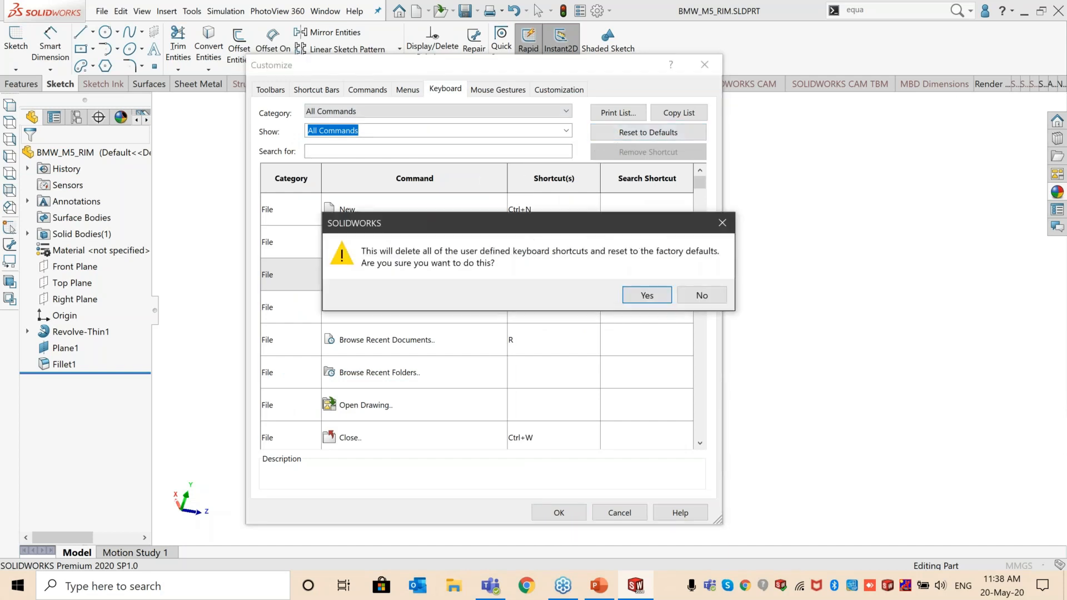
left_click(656, 299)
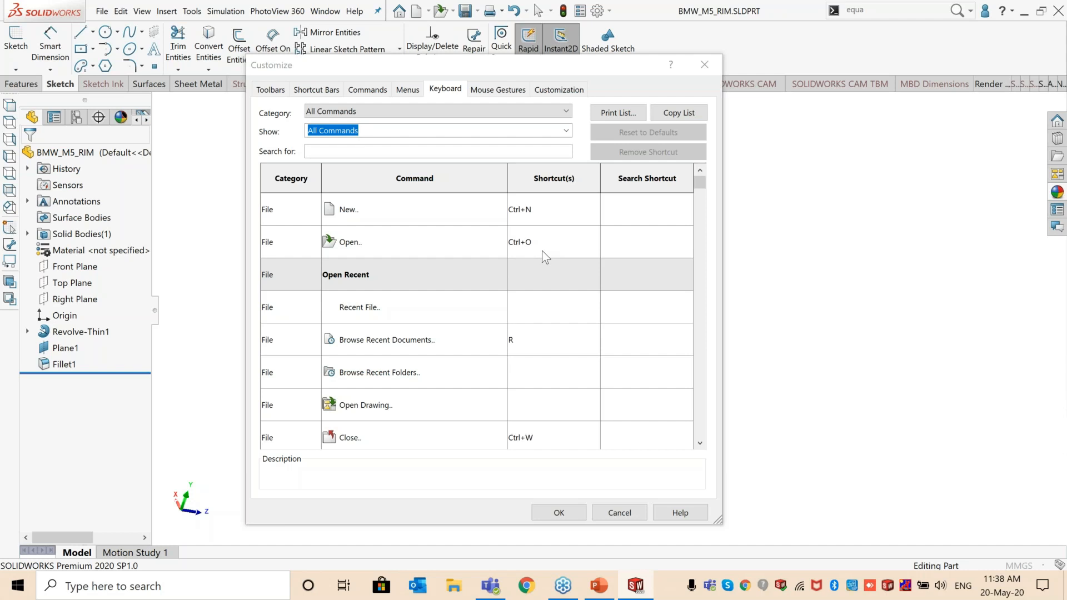
left_click(618, 513)
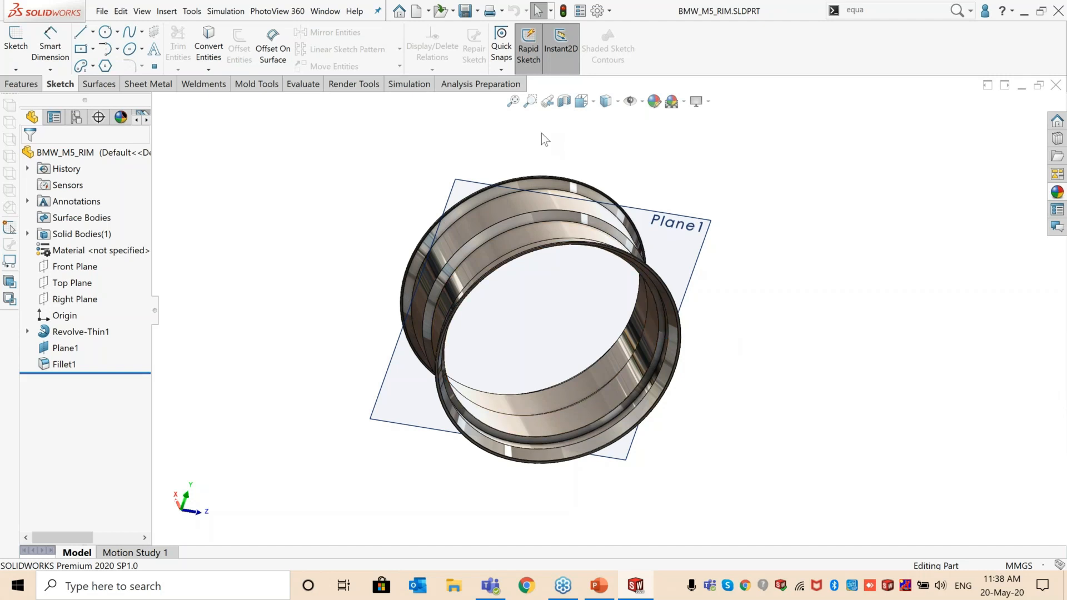
Step: Hide the Surfaces and Sheet Metal tabs from the CommandManager
middle_click_drag(323, 244, 174, 158)
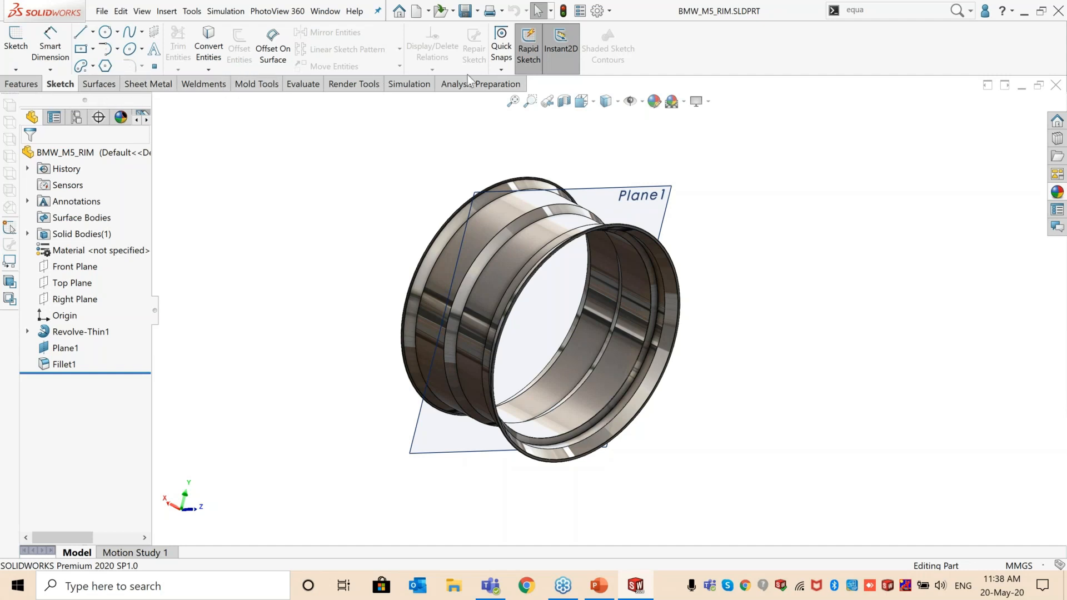
right_click(62, 83)
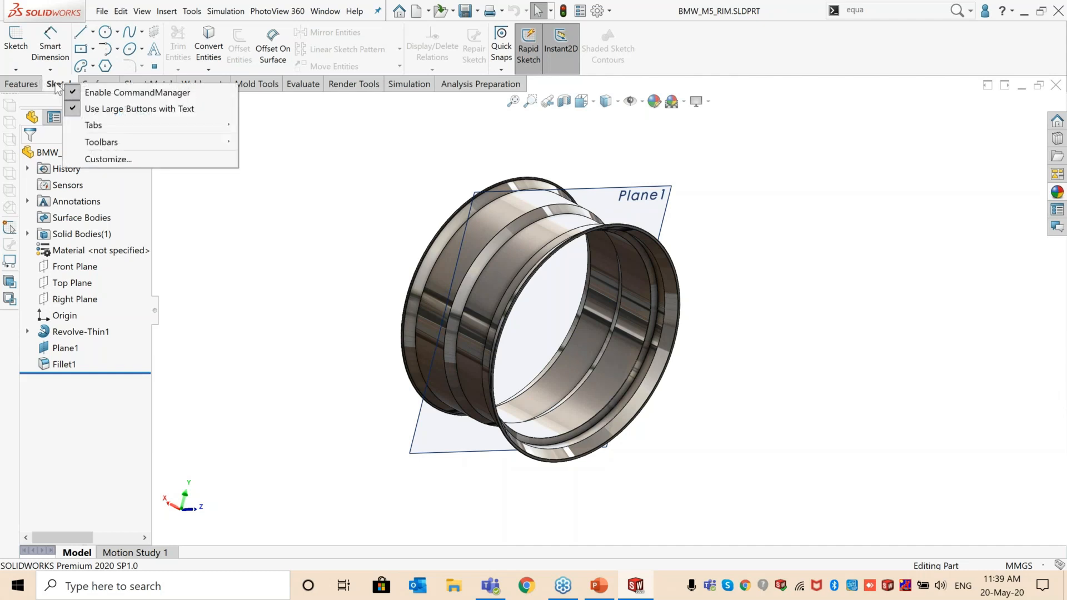
mouse_move(143, 129)
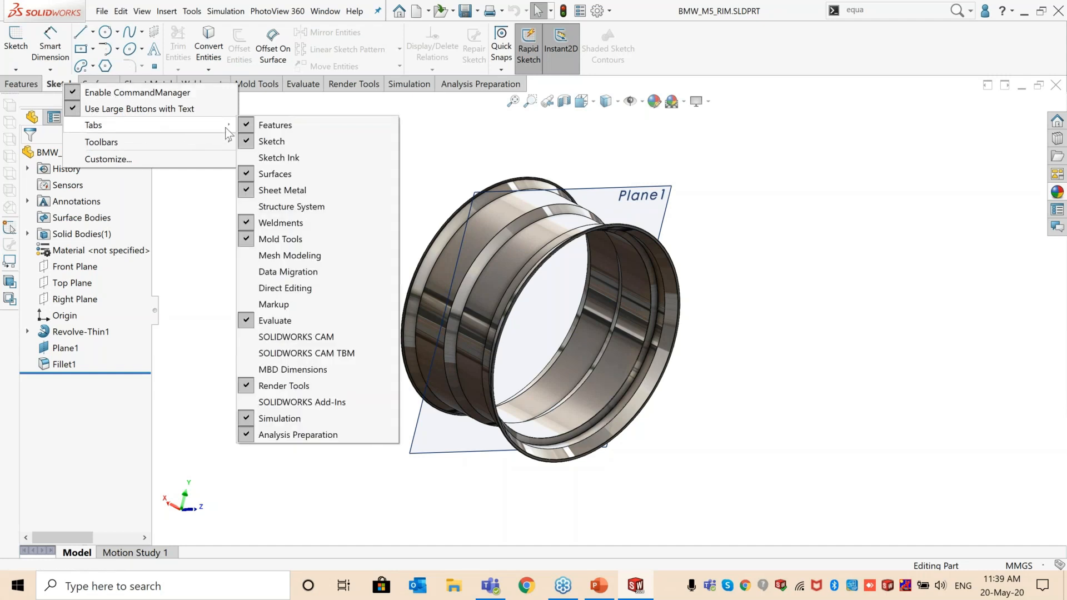
left_click(247, 172)
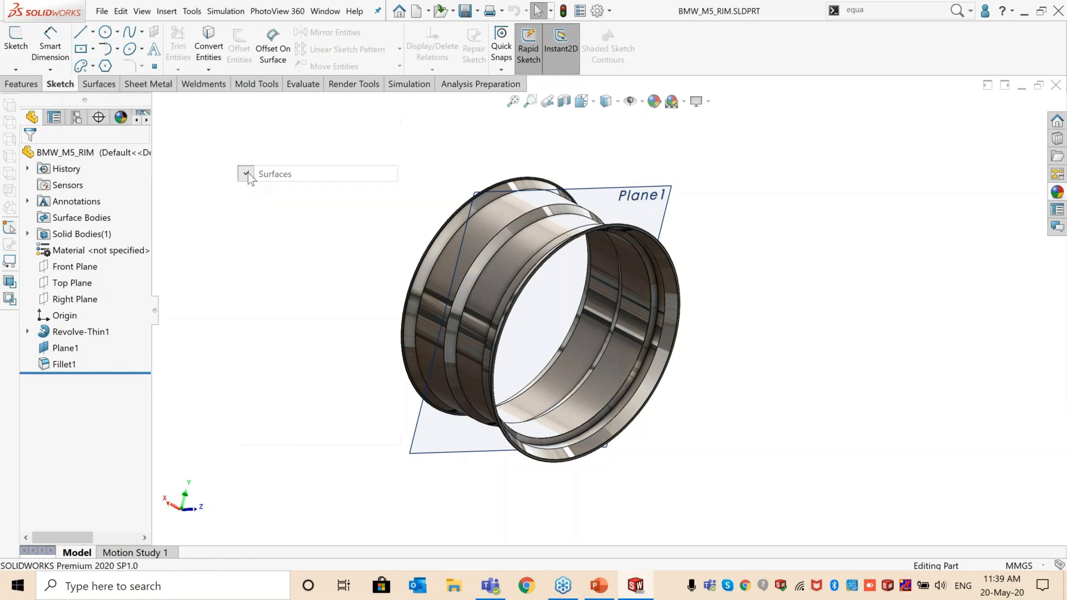
right_click(68, 83)
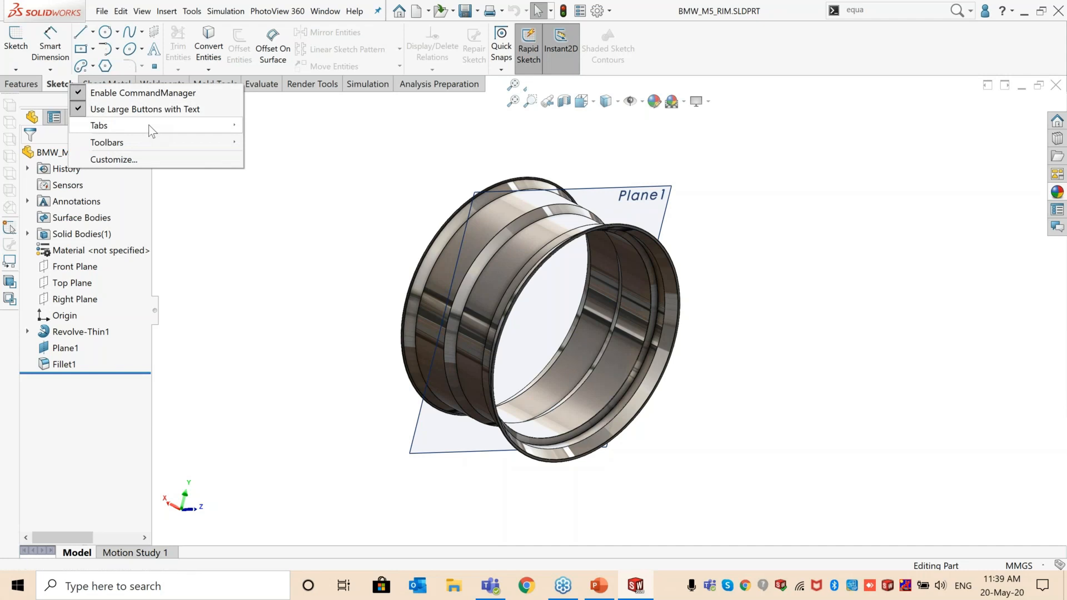
mouse_move(148, 125)
left_click(287, 190)
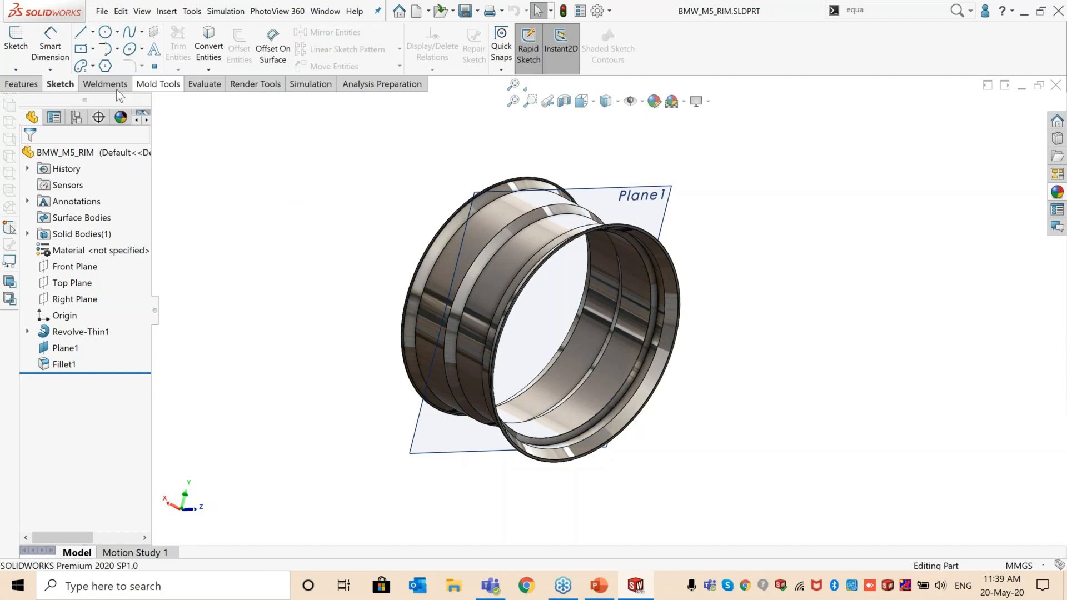
Step: Show the Mesh Modeling tab in the CommandManager
right_click(57, 83)
mouse_move(148, 129)
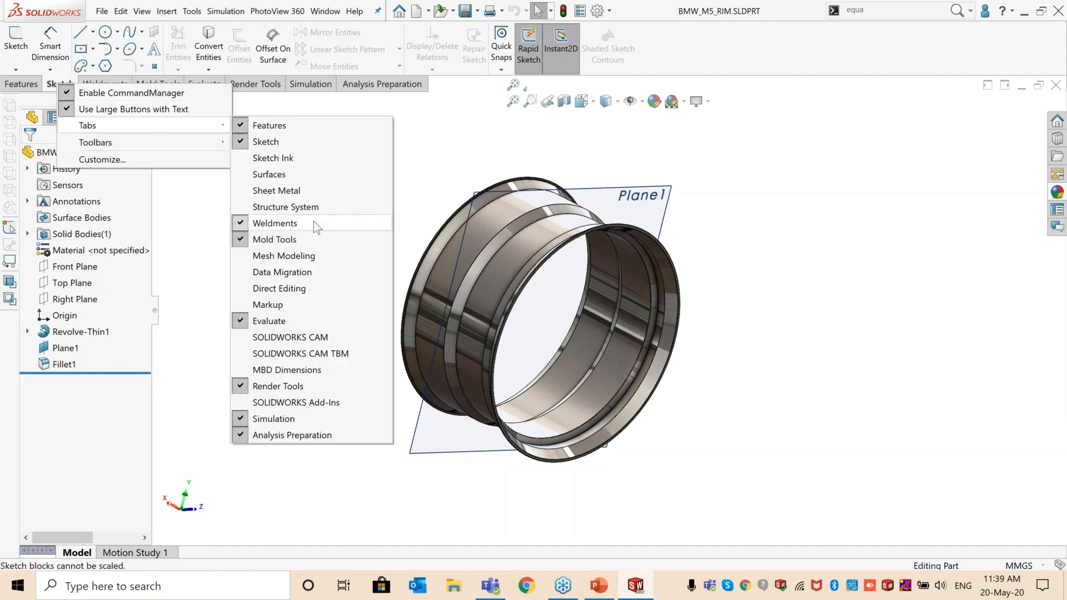
left_click(248, 260)
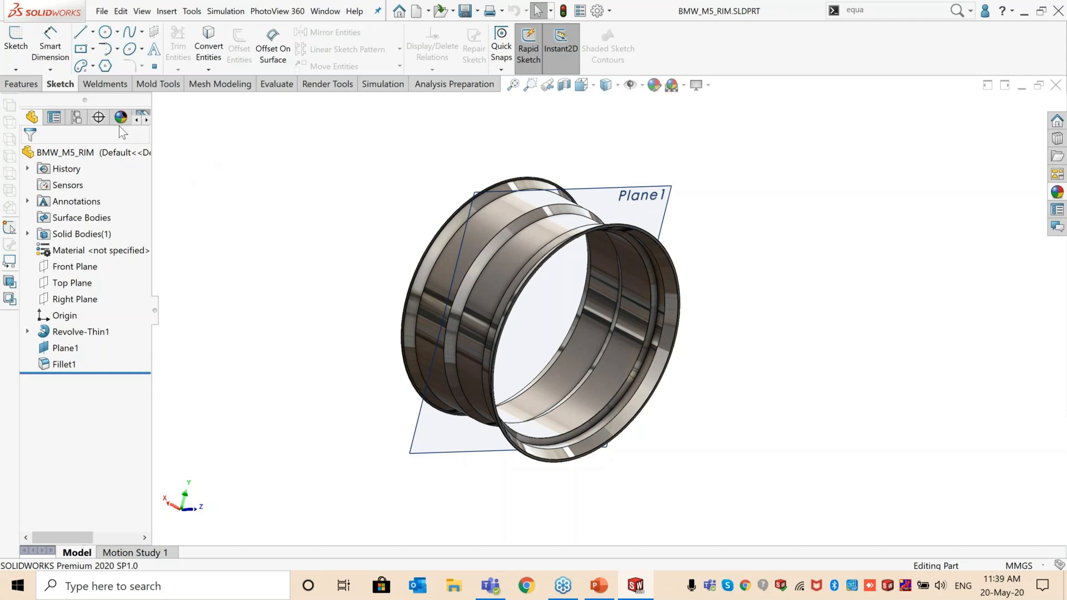
right_click(50, 85)
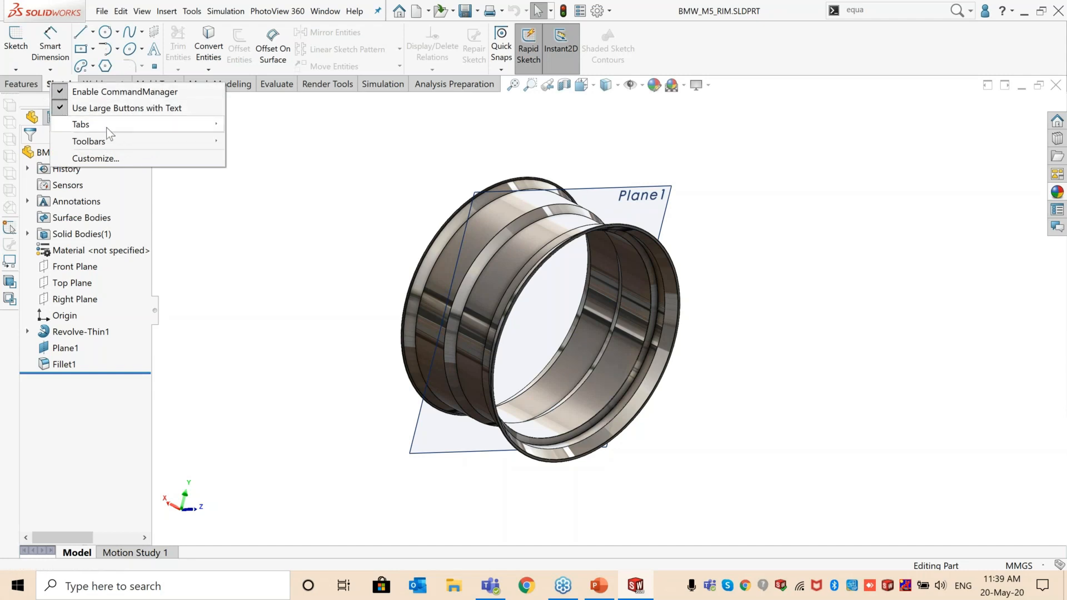
mouse_move(105, 125)
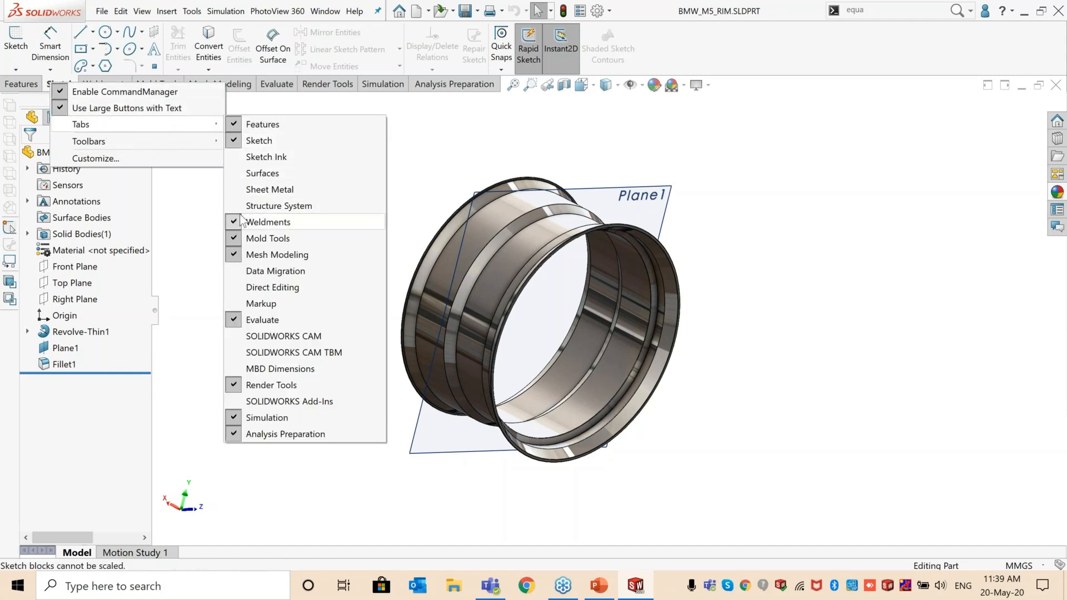
left_click(188, 199)
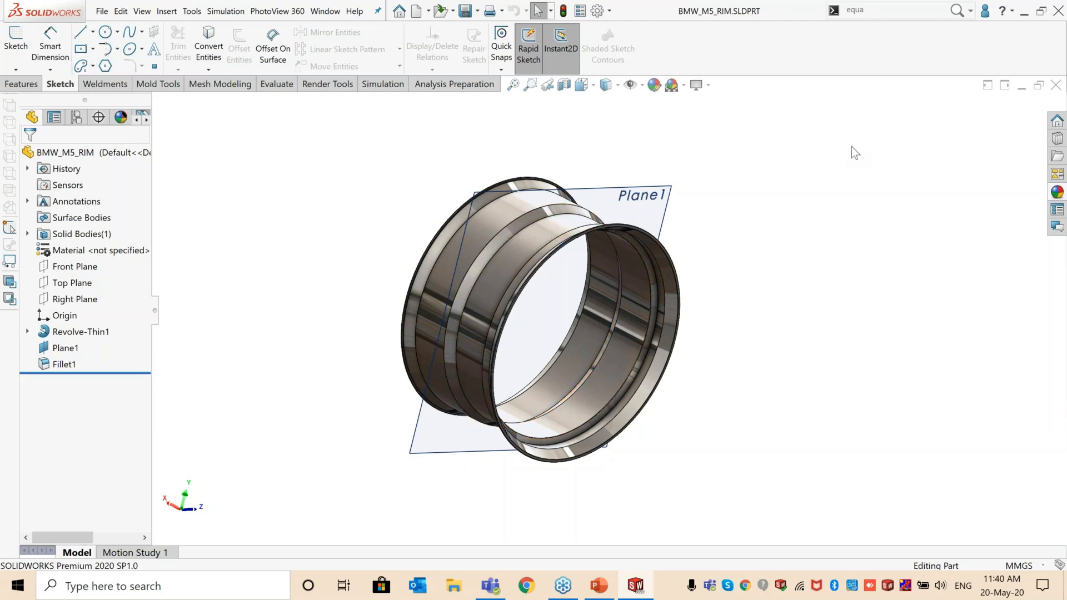
Step: Close the BMW_M5_RIM part and reopen it from the recent documents
left_click(1055, 86)
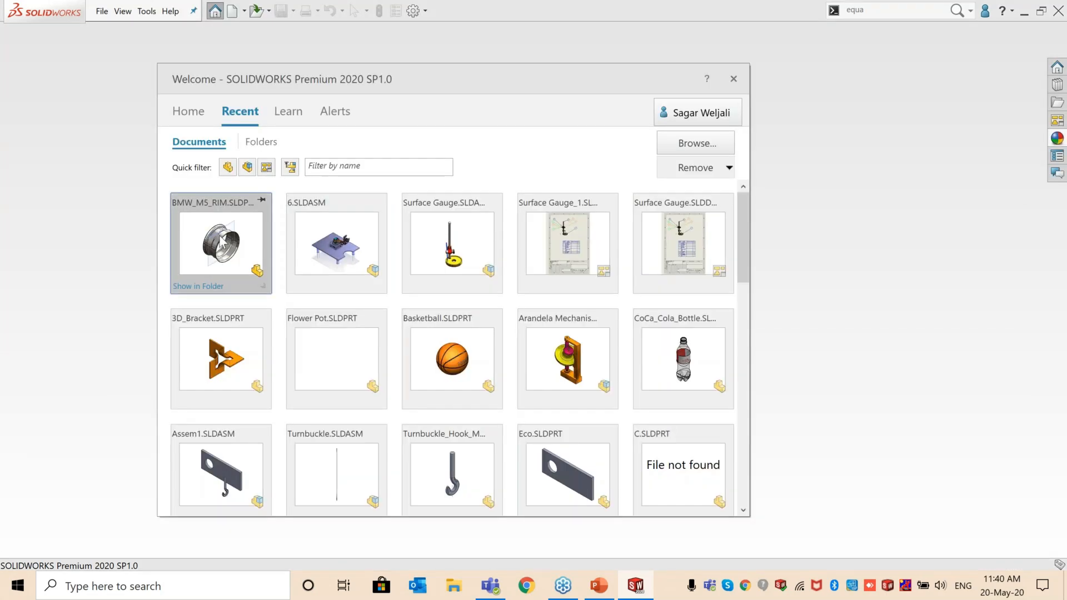
left_click(221, 240)
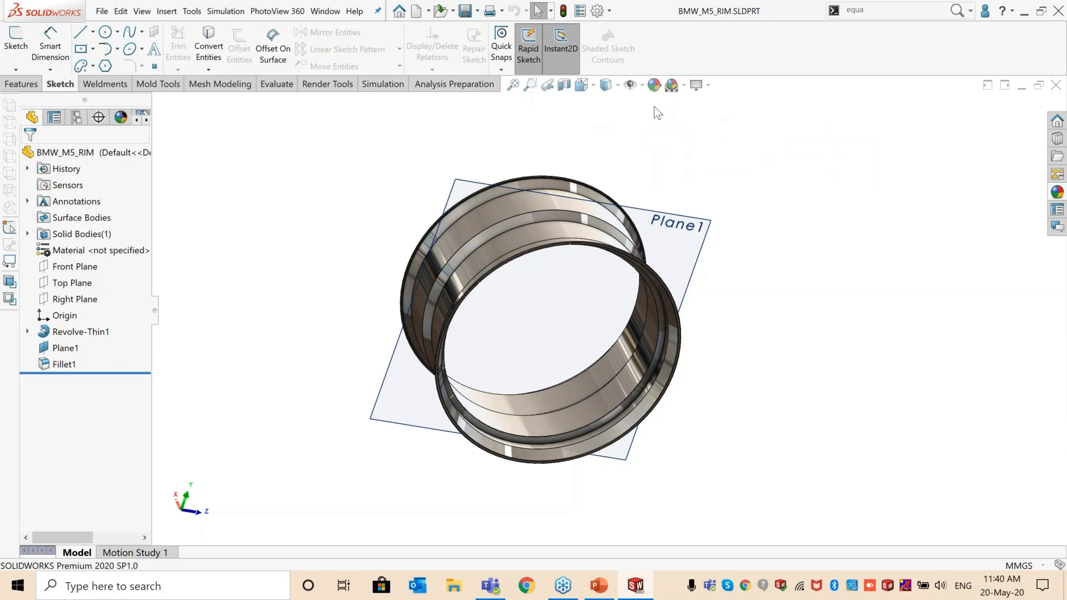
Step: Add the Trim Entities and Linear Sketch Pattern flyout commands to the heads-up view toolbar
left_click(609, 11)
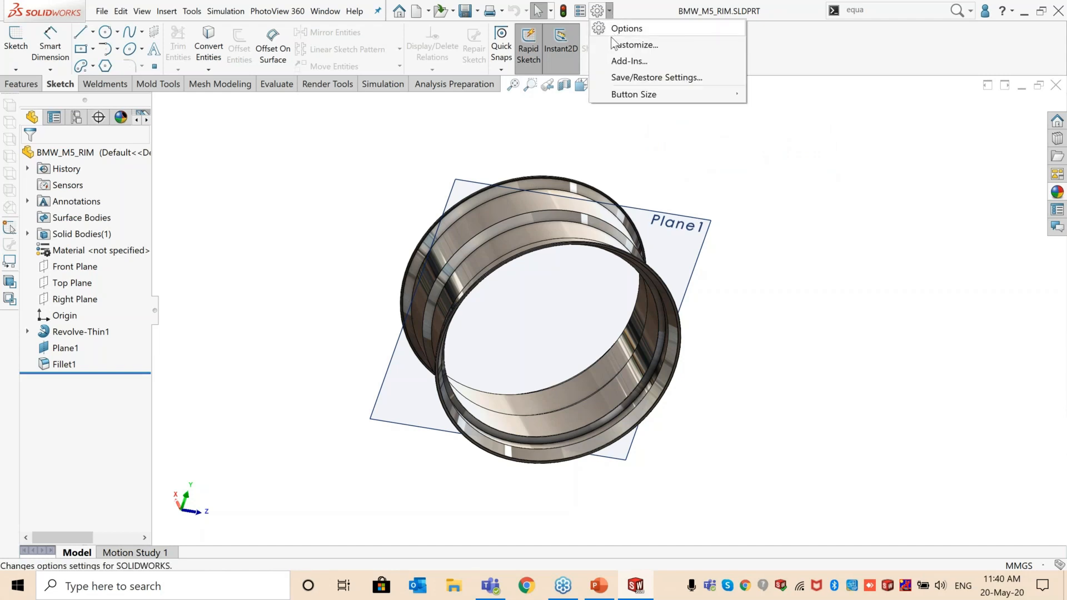
left_click(633, 45)
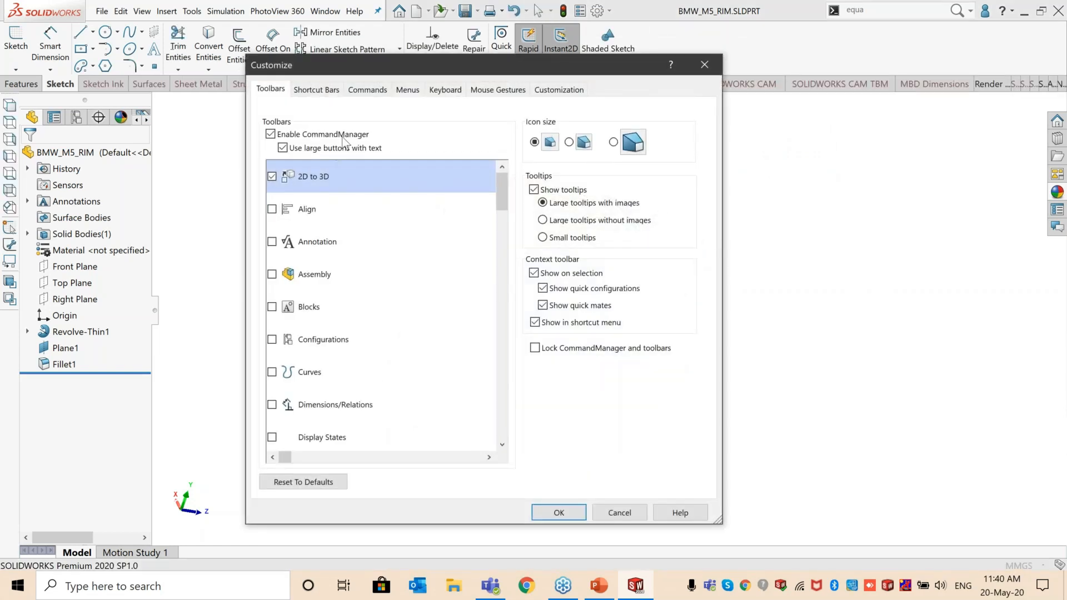
left_click(367, 89)
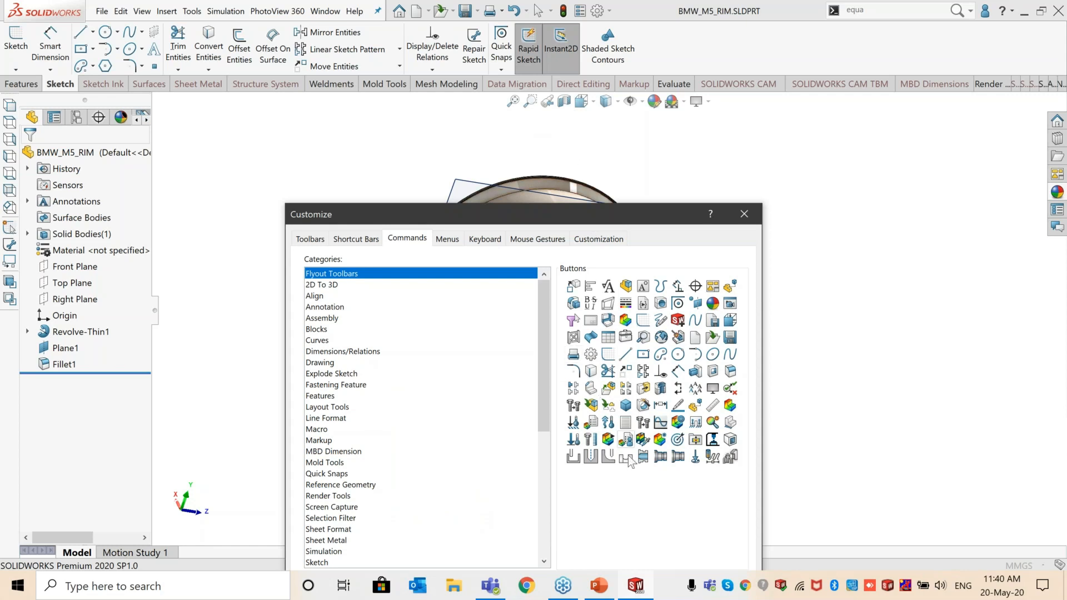
left_click_drag(608, 370, 708, 105)
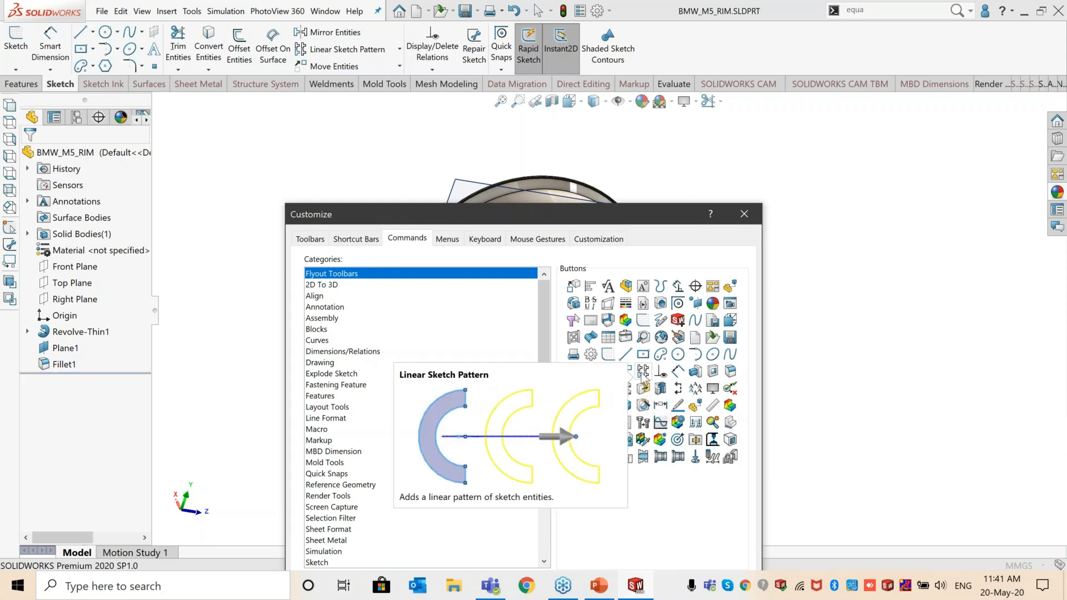
mouse_move(644, 373)
left_mouse_down()
mouse_move(609, 214)
mouse_move(564, 131)
mouse_move(515, 122)
left_mouse_up()
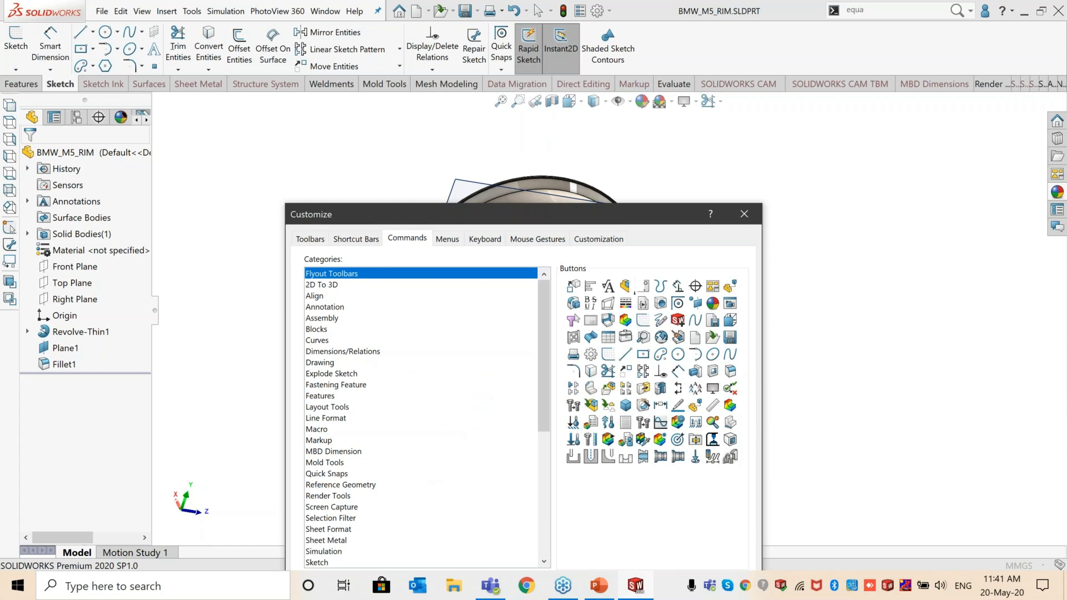
left_click_drag(492, 105, 491, 105)
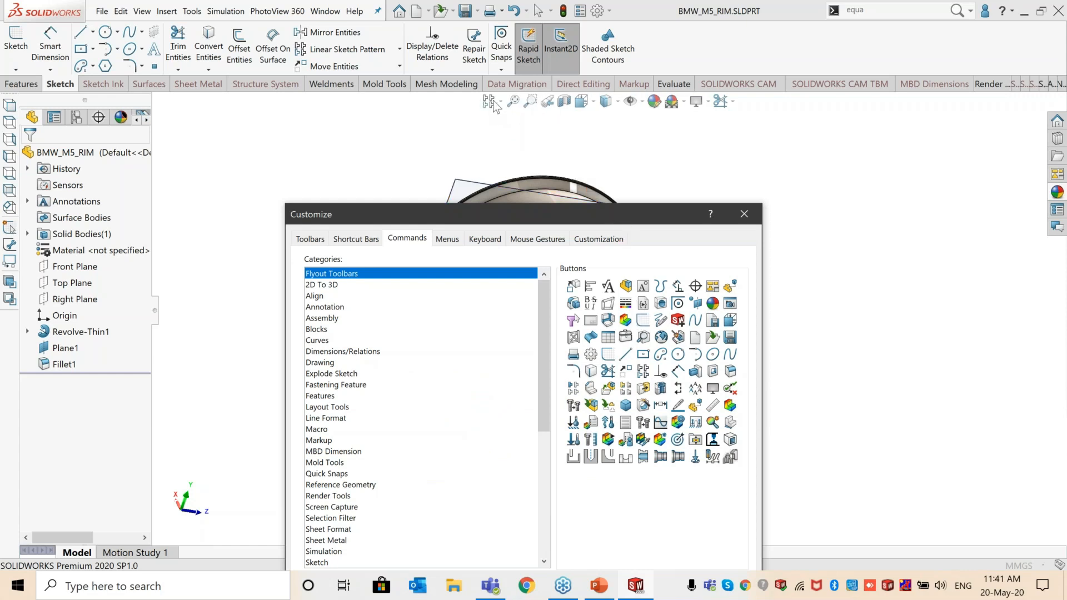
Step: Remove the Linear Sketch Pattern and Trim Entities flyouts from the heads-up view toolbar, finish customizing and close the BMW_M5_RIM part
left_click_drag(487, 102, 552, 239)
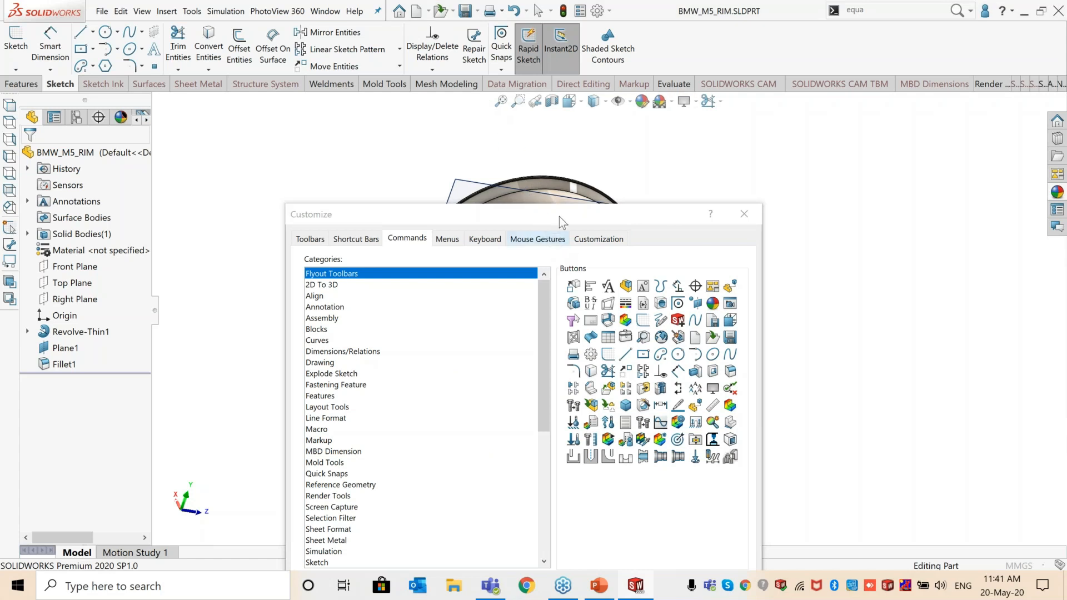
left_click_drag(708, 102, 711, 255)
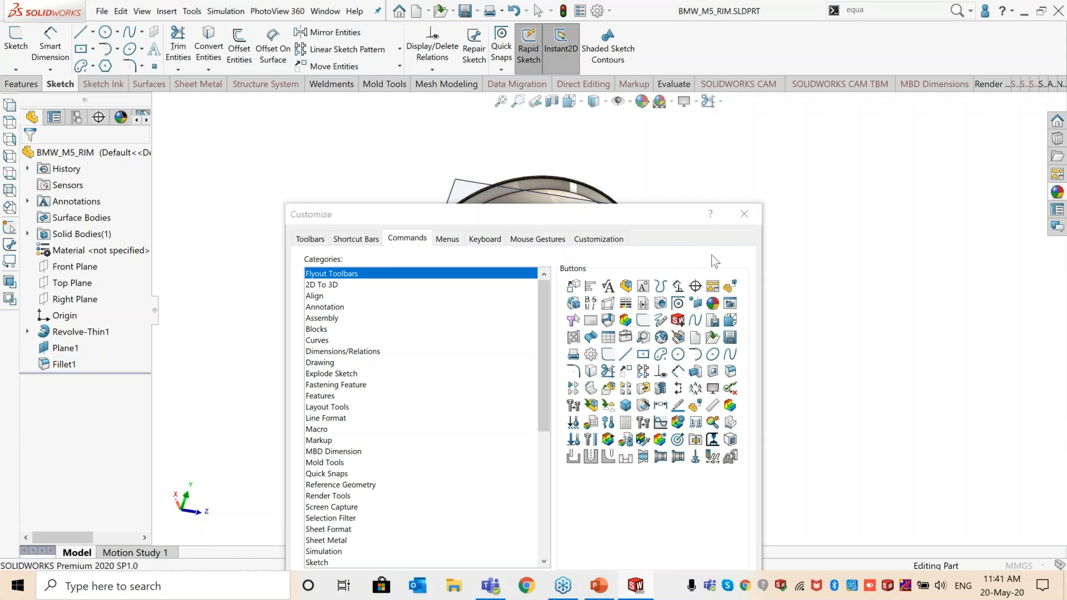
left_click(746, 218)
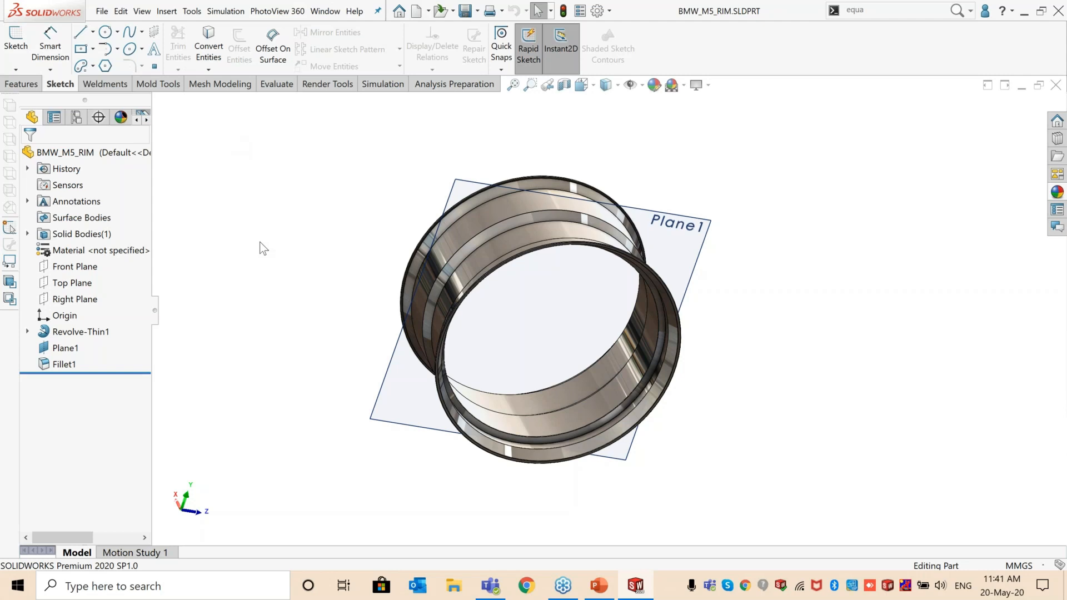
middle_click_drag(534, 317, 580, 268)
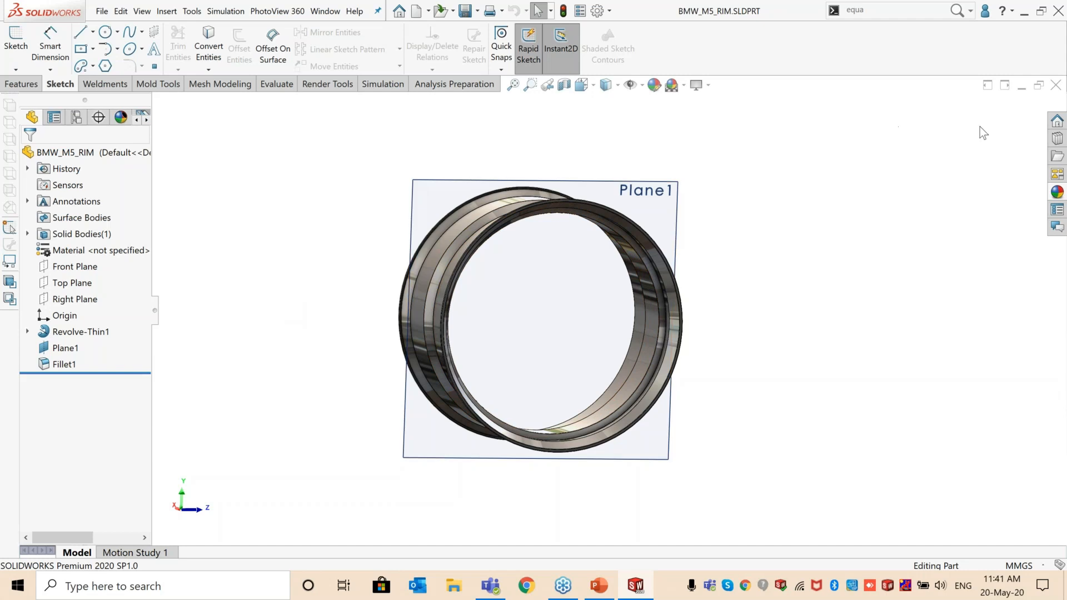
left_click(1056, 85)
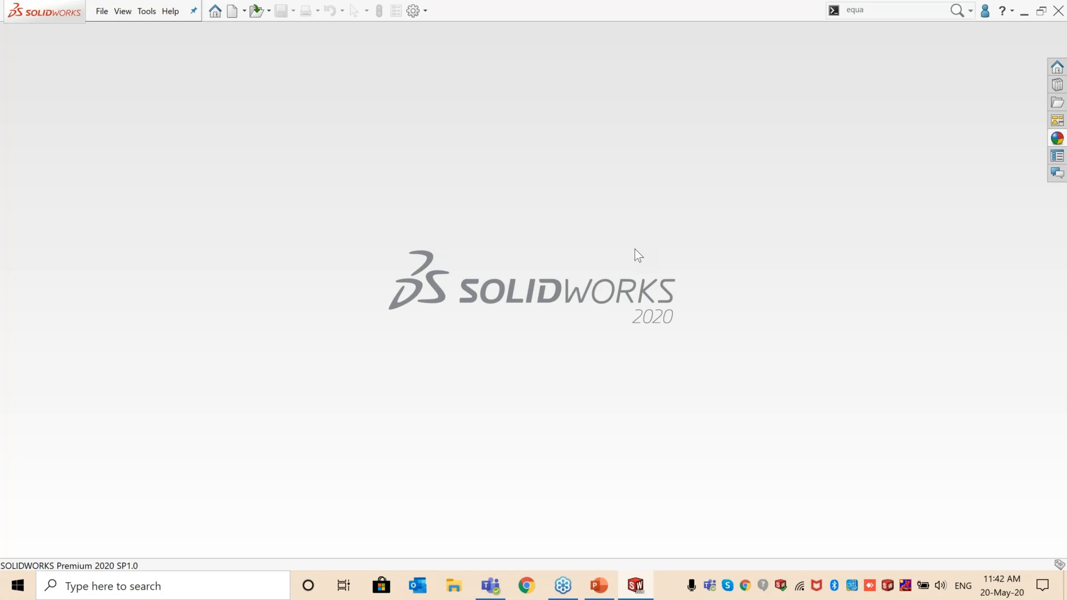
Step: Turn off the system option that auto-rotates the view normal to the sketch plane on sketch creation and sketch edit
left_click(426, 10)
left_click(436, 29)
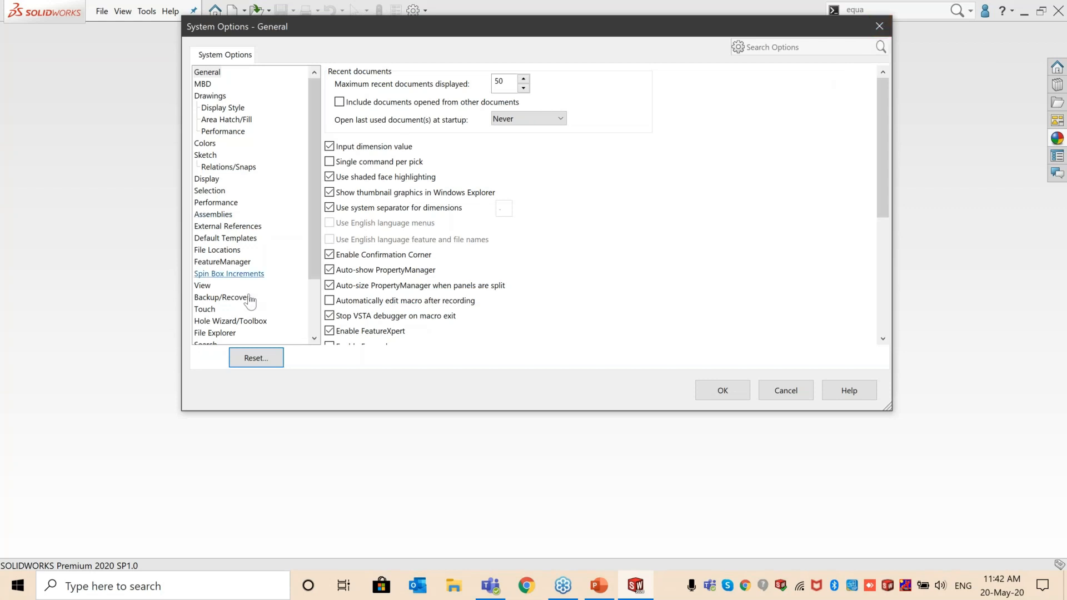
left_click(205, 156)
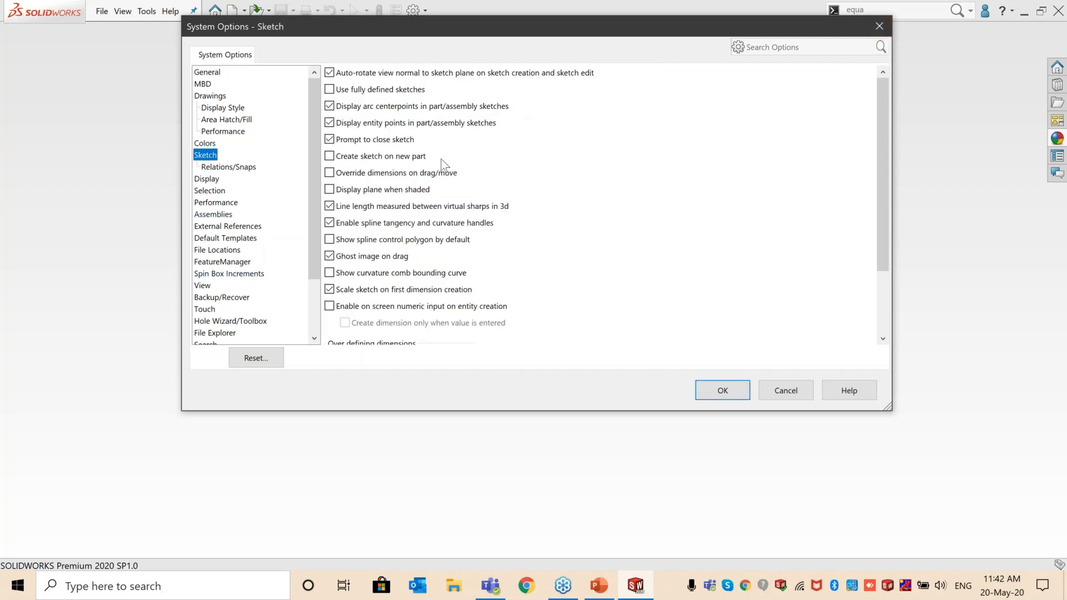
left_click(328, 73)
left_click(728, 389)
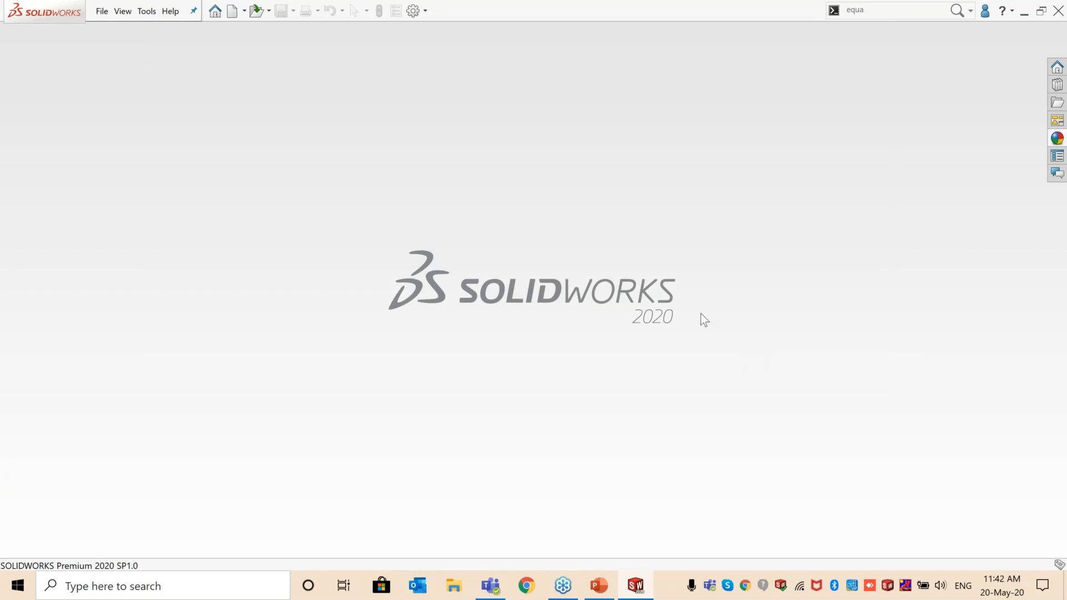
left_click(424, 11)
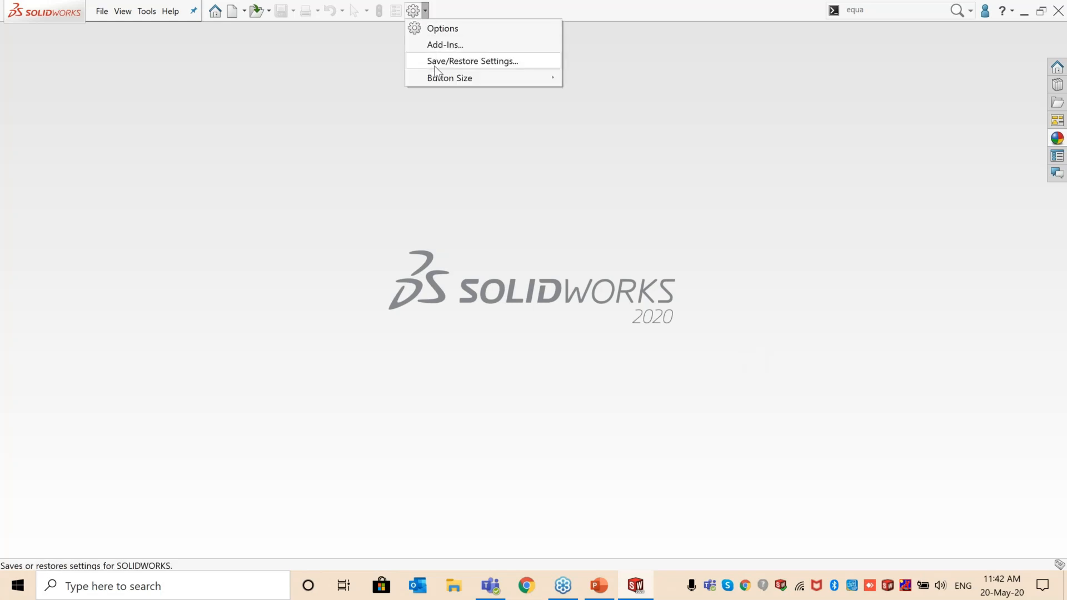
left_click(434, 61)
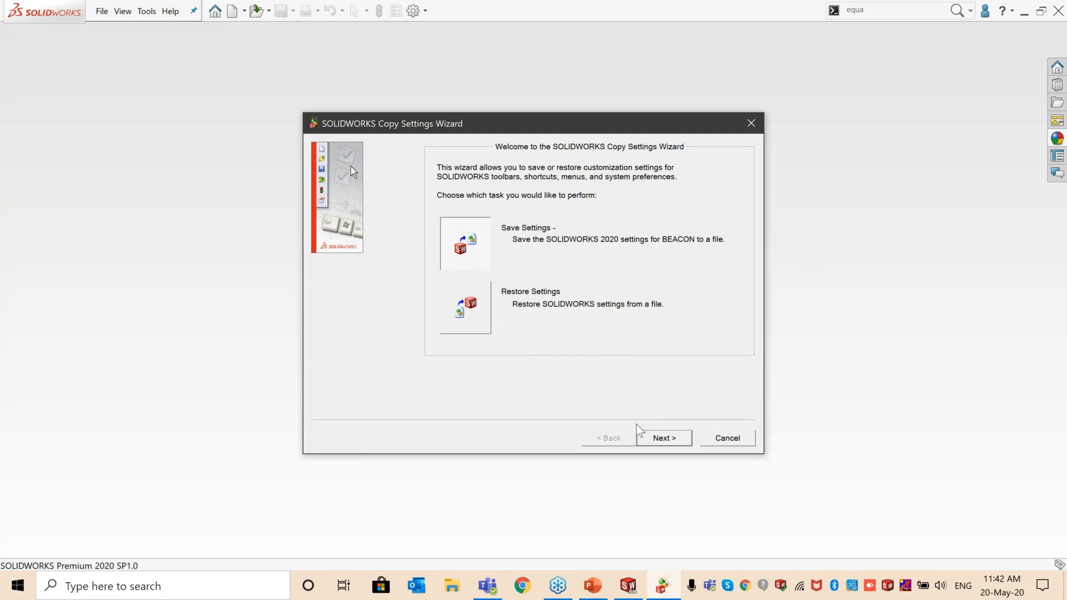
left_click(727, 442)
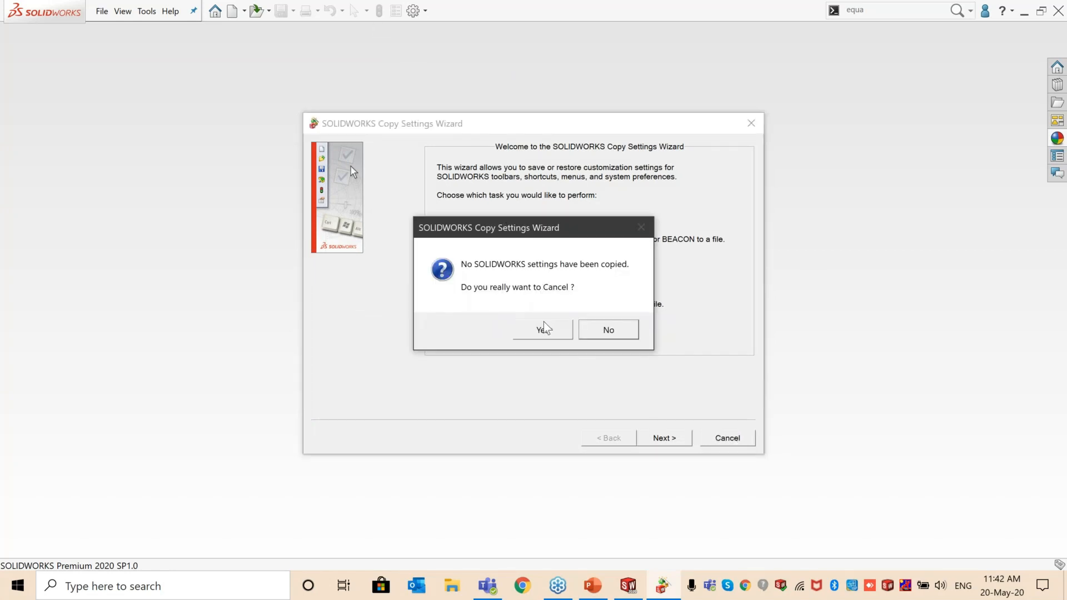
left_click(543, 329)
Step: Save system options, all toolbars, keyboard shortcuts, mouse gestures, menu customization and saved views to SW.sldreg on the desktop with the Copy Settings Wizard
left_click(424, 12)
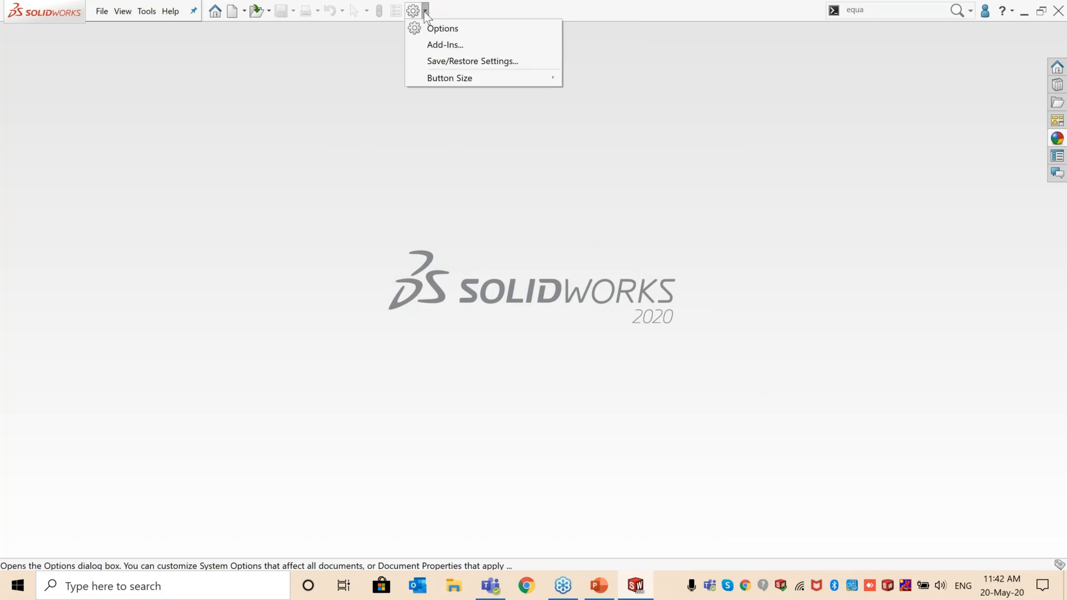
left_click(435, 62)
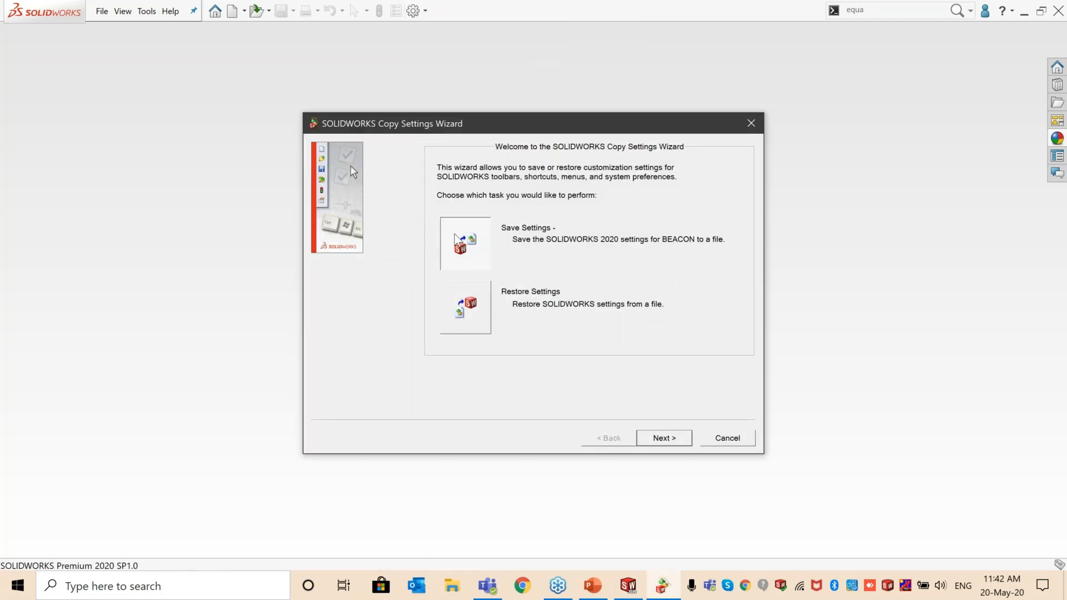
left_click(669, 439)
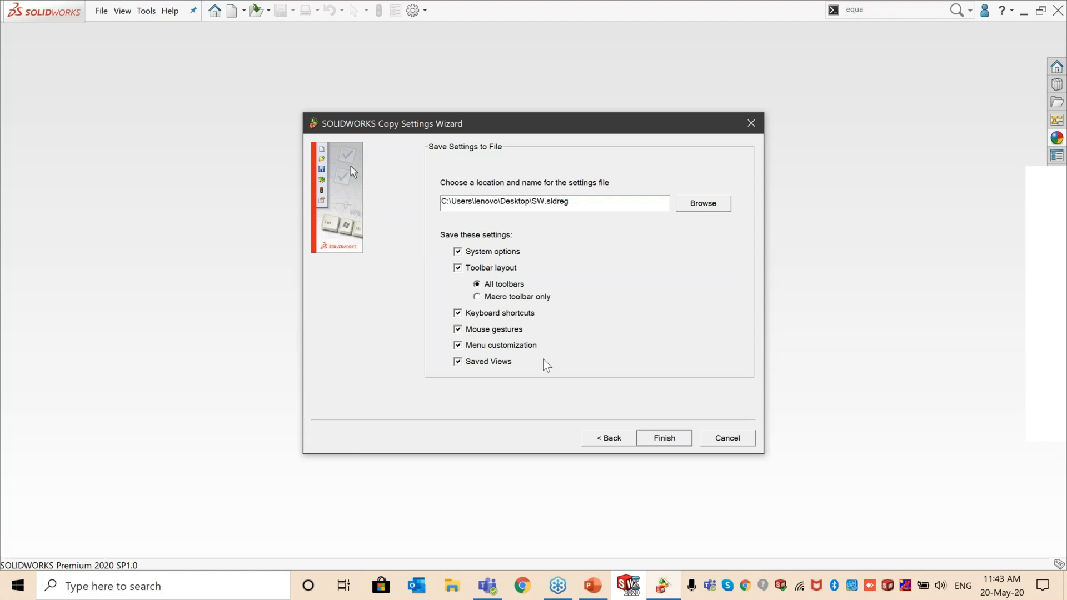
left_click(646, 436)
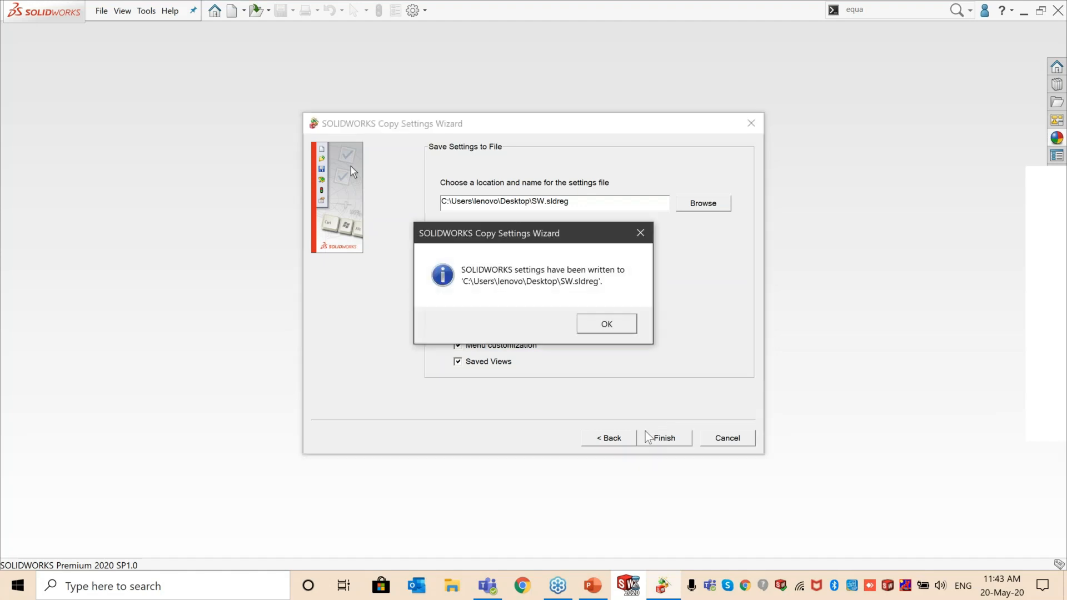
left_click(606, 324)
Step: Check the desktop for the saved SW.sldreg settings file and return to SOLIDWORKS
left_click(1024, 13)
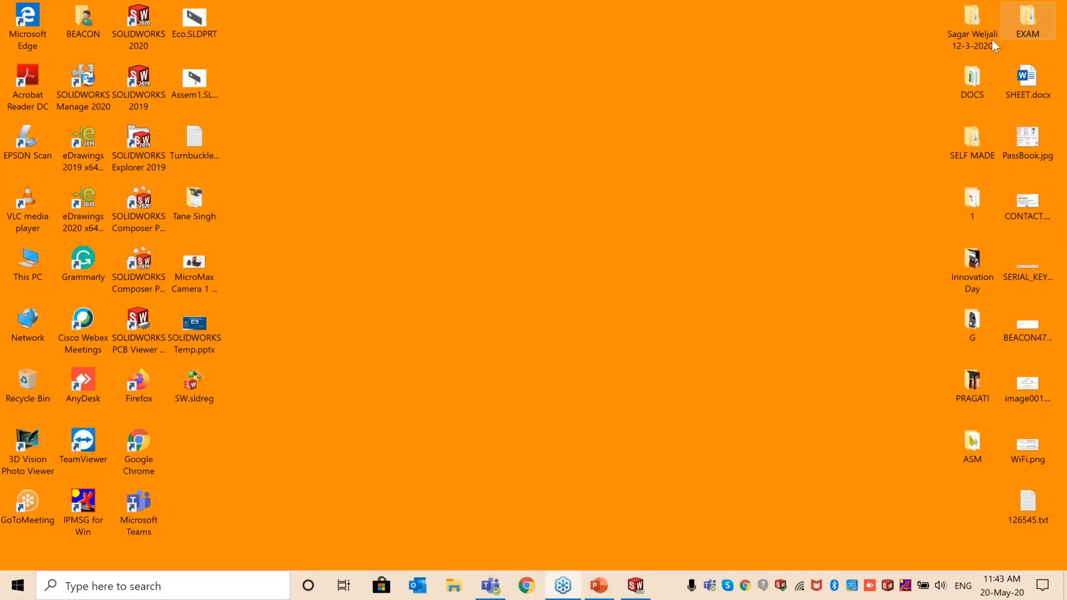
left_click(198, 387)
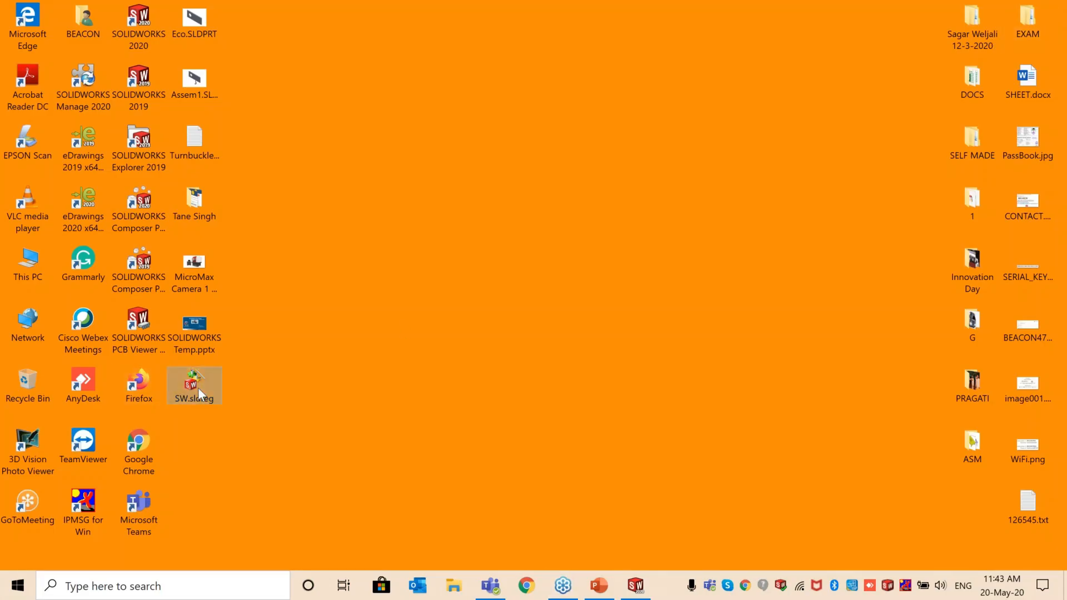
left_click(385, 362)
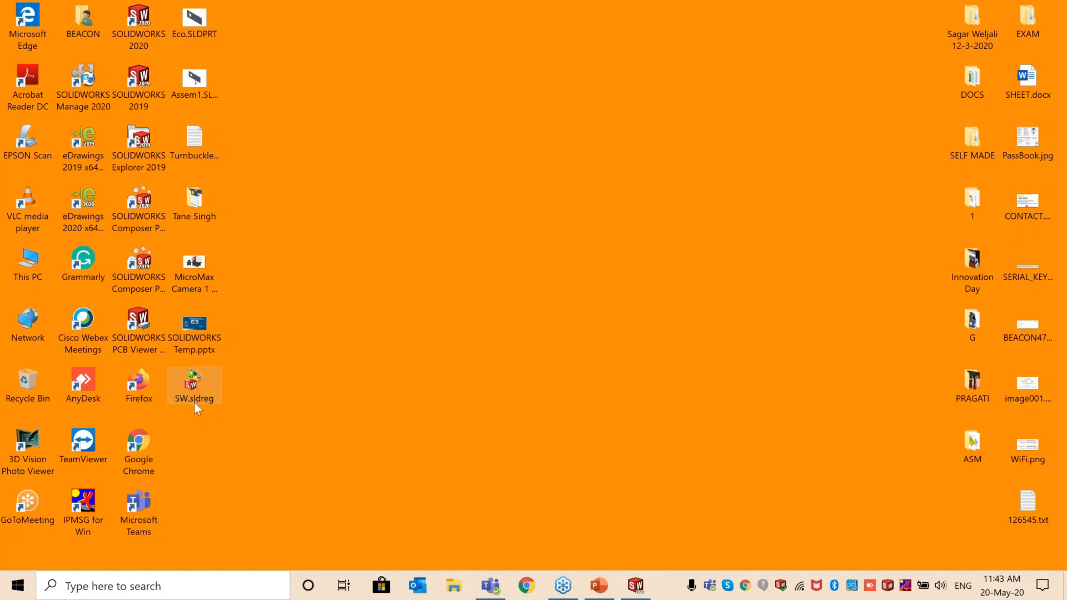
left_click(635, 586)
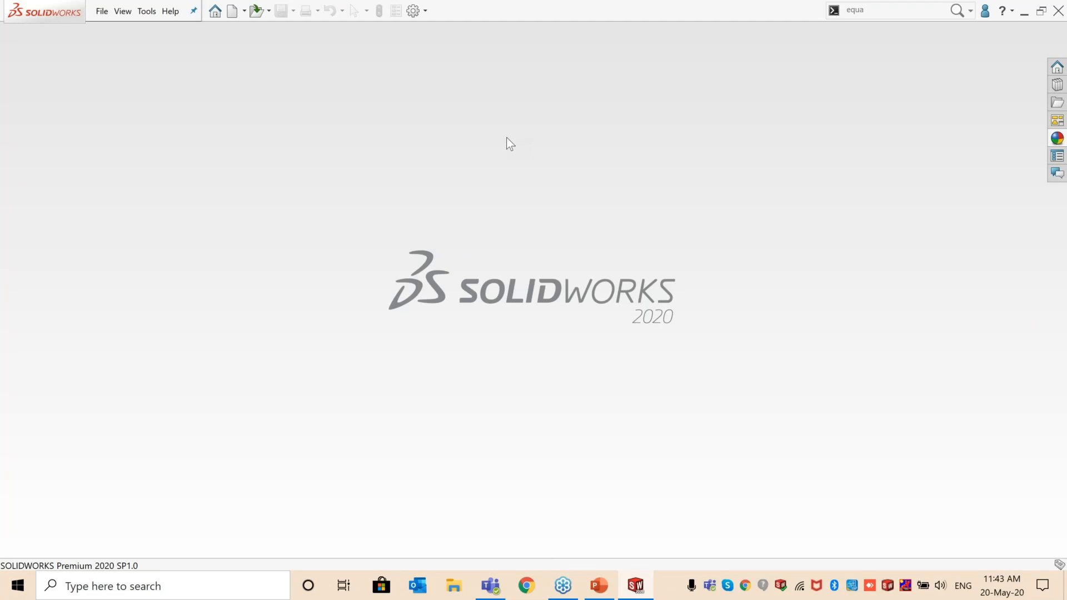
Step: Start a settings restore in the Copy Settings Wizard and choose SW.sldreg from the desktop as the source file
left_click(424, 11)
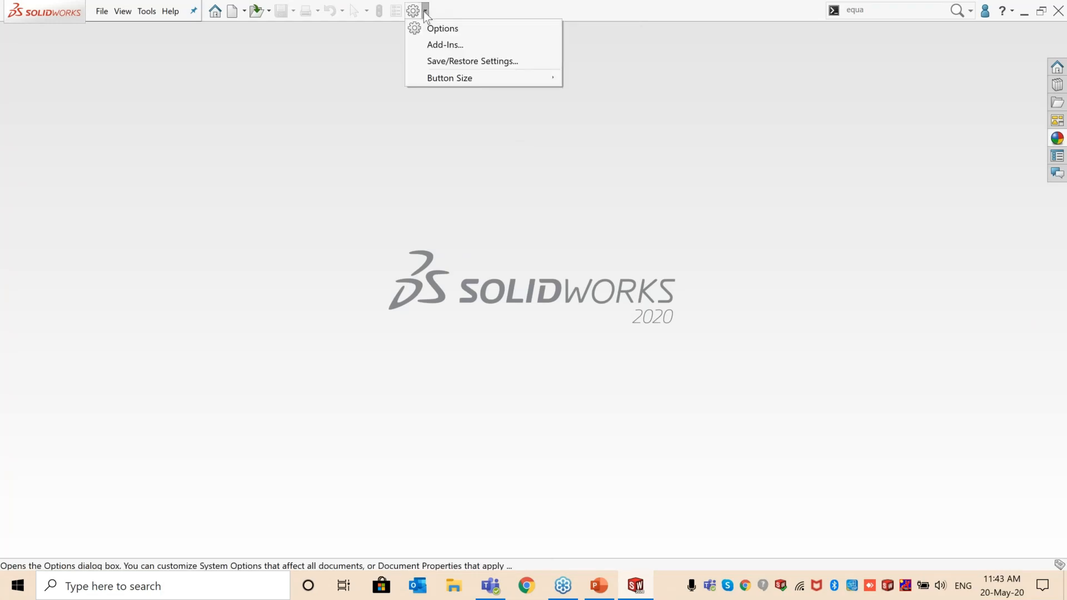
left_click(452, 63)
left_click(477, 300)
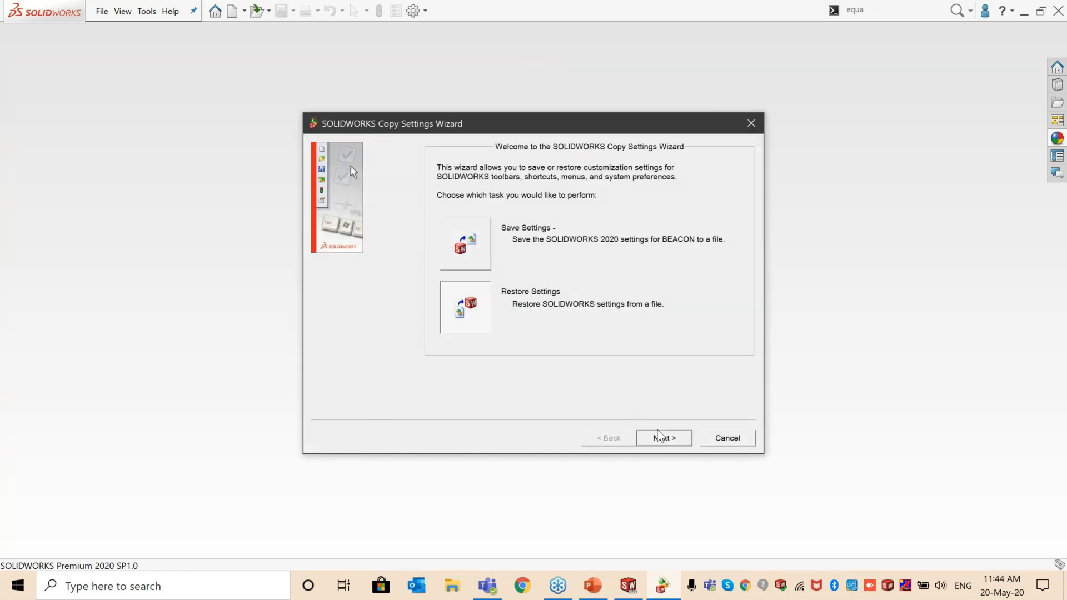
left_click(666, 441)
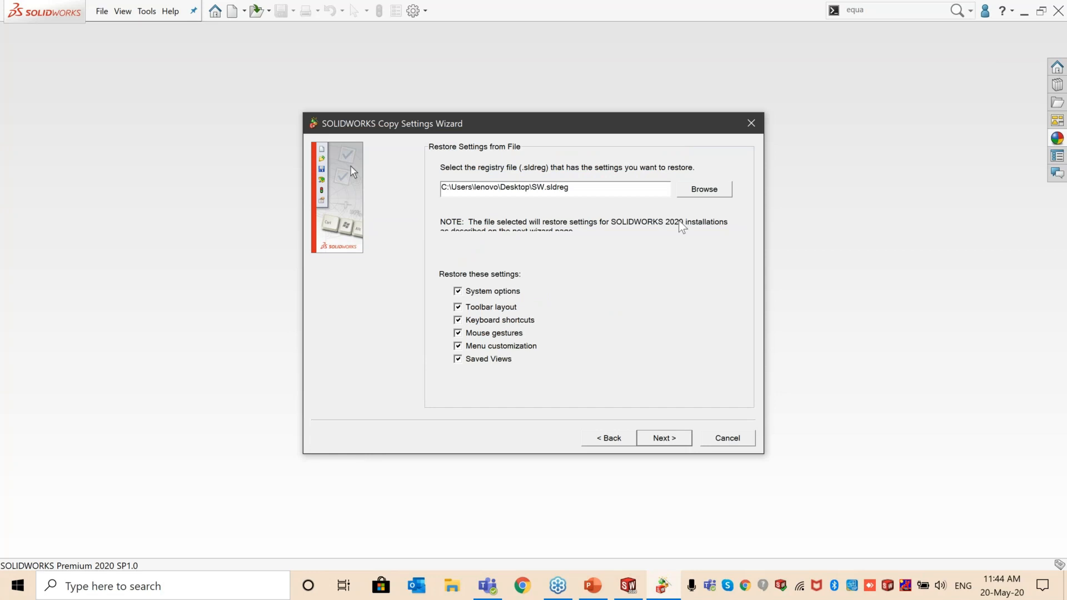
left_click(704, 189)
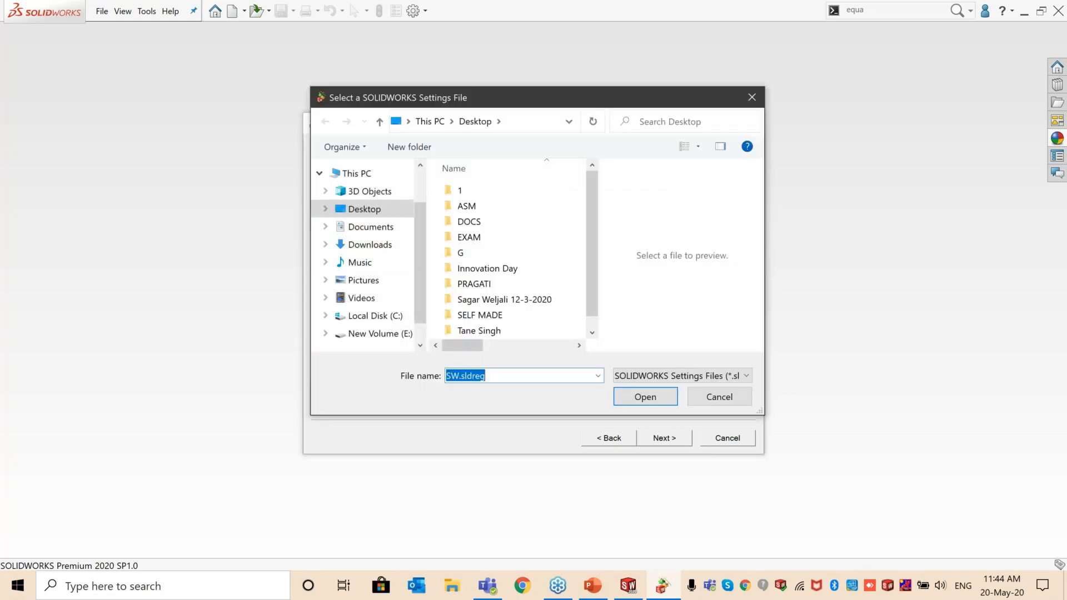
left_click(366, 210)
scroll(594, 224, "down", 1)
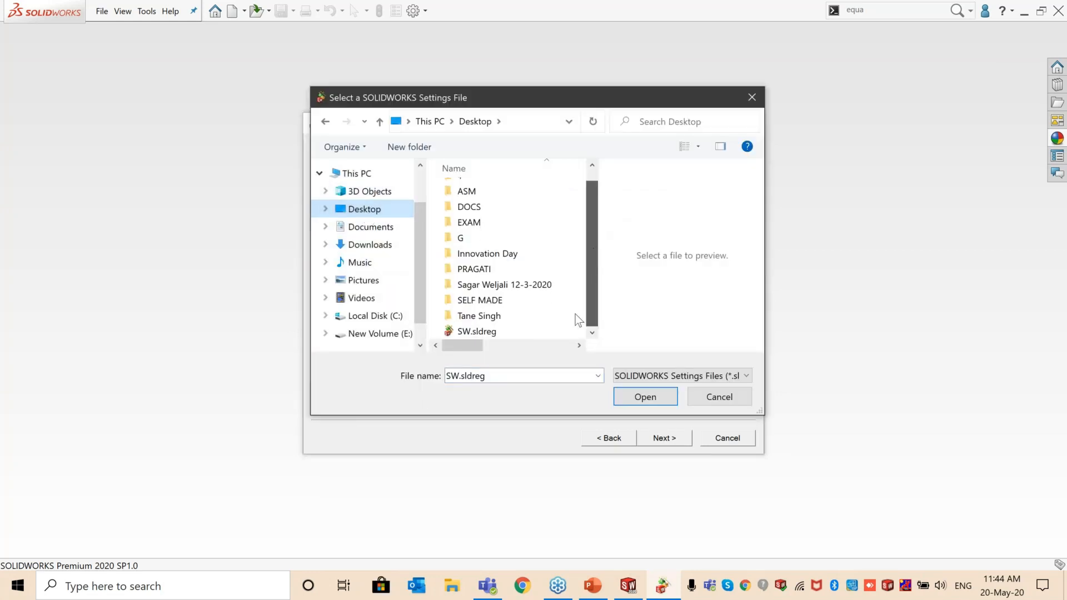
left_click(512, 332)
left_click(636, 396)
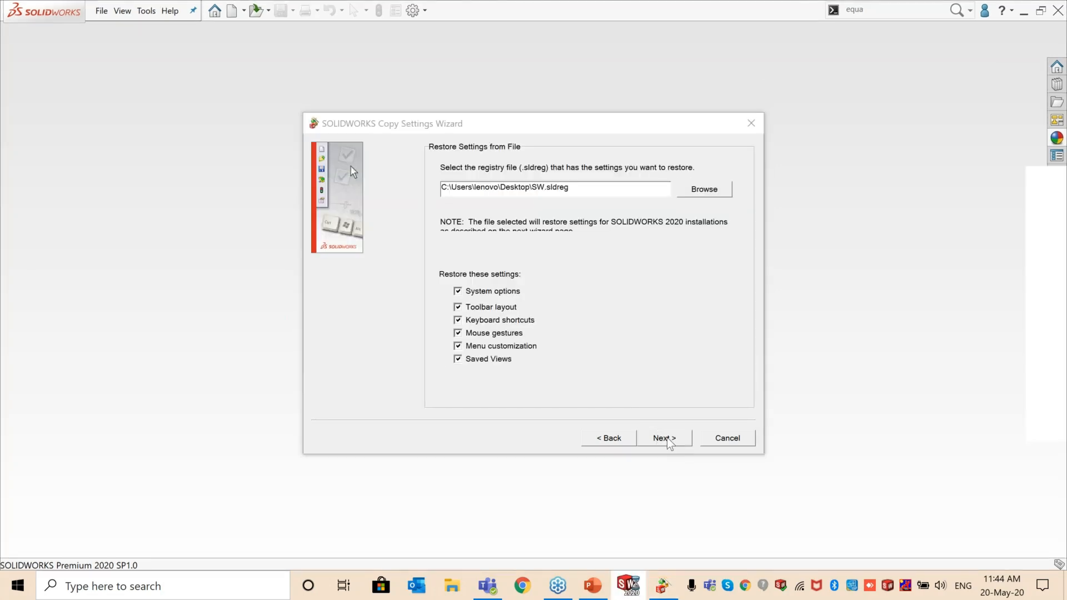
Step: Restore all settings categories to the current user, including a backup of the current settings
left_click(668, 438)
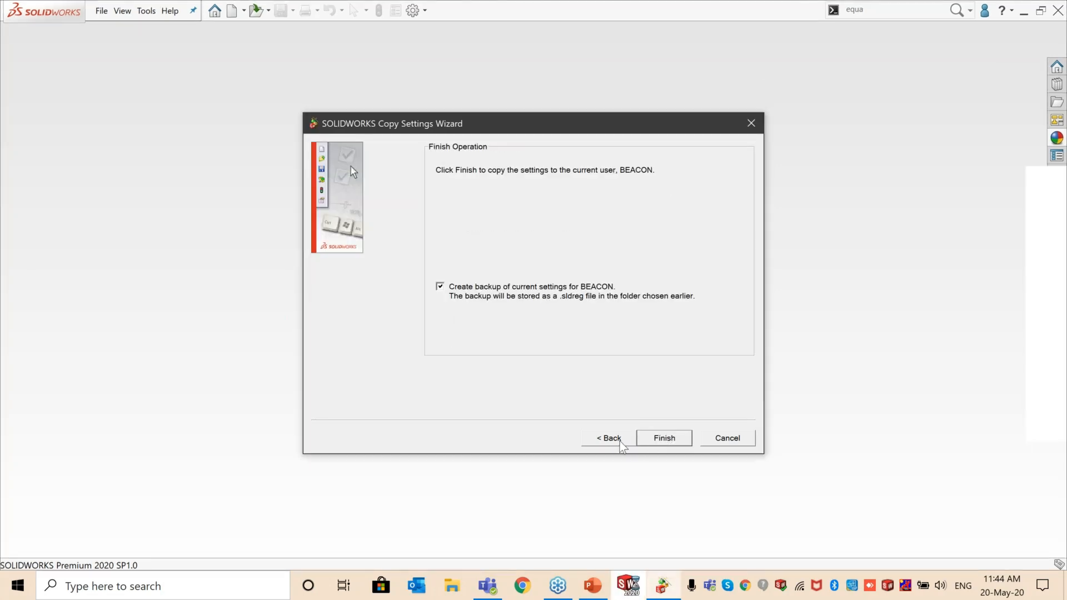
left_click(662, 439)
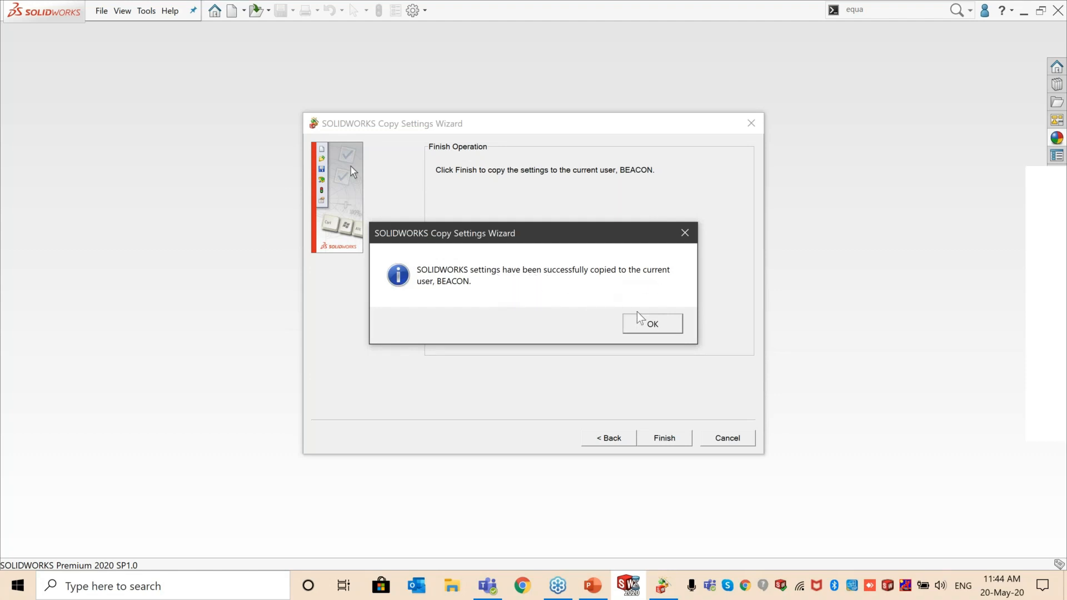
left_click(653, 325)
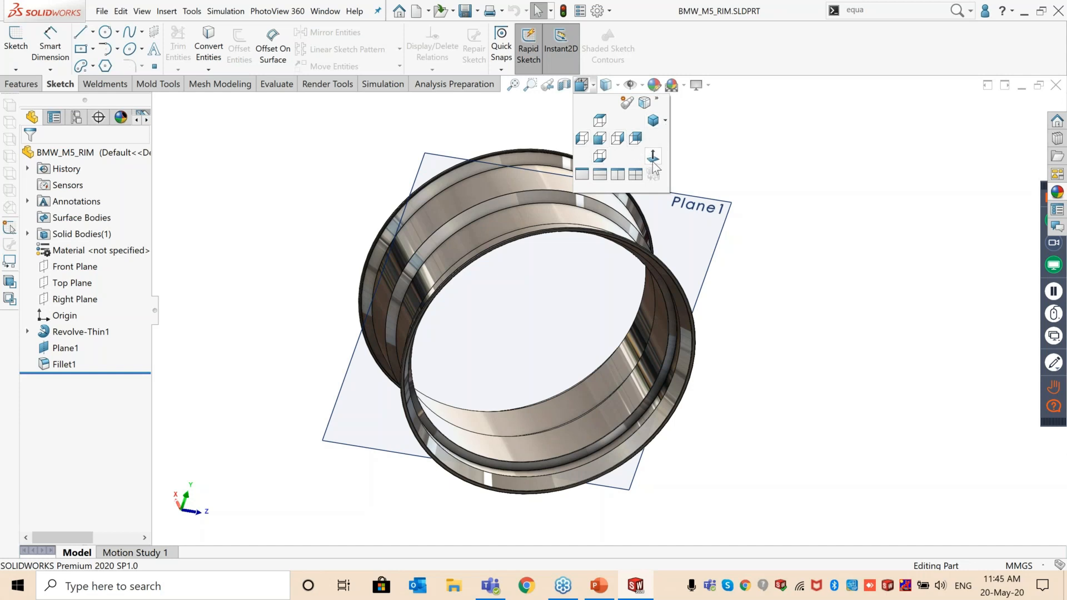
Step: Hide Plane1 in the BMW_M5_RIM part
middle_click_drag(781, 331, 641, 277)
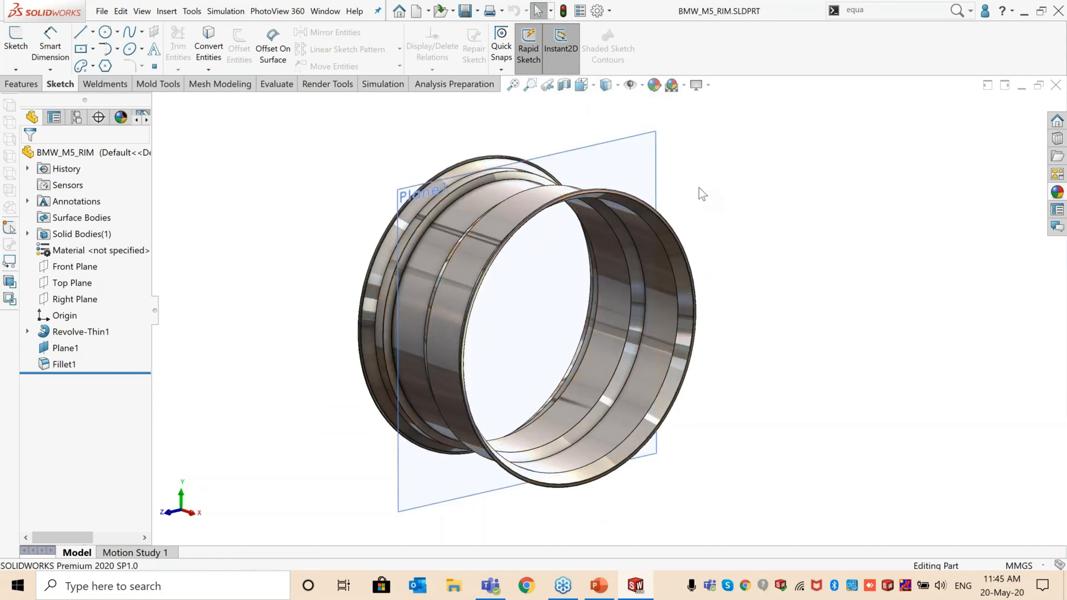
key("space")
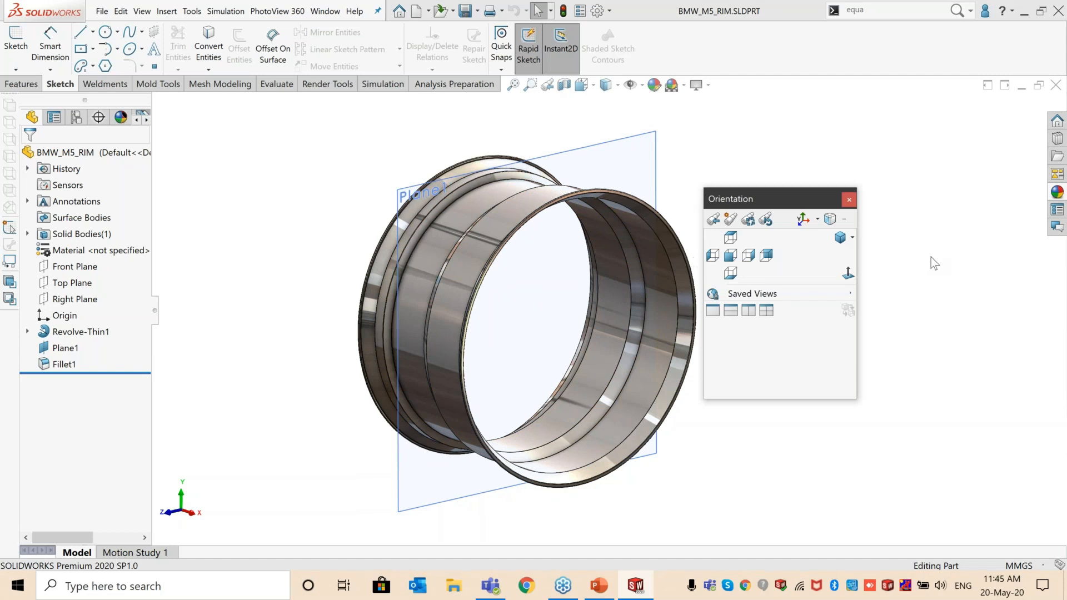
left_click(848, 199)
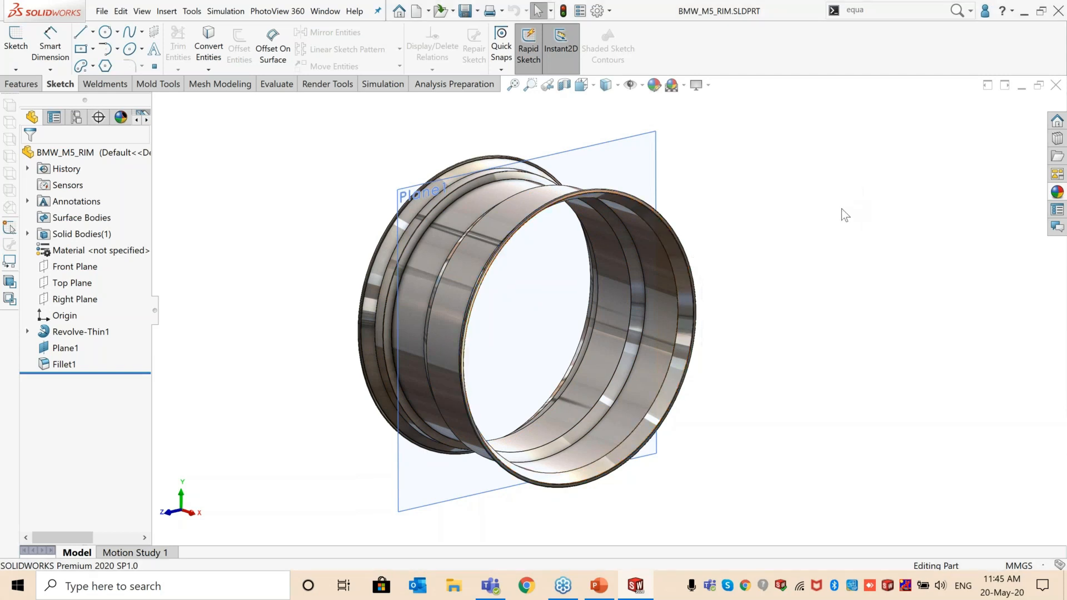
right_click(640, 156)
left_click(681, 143)
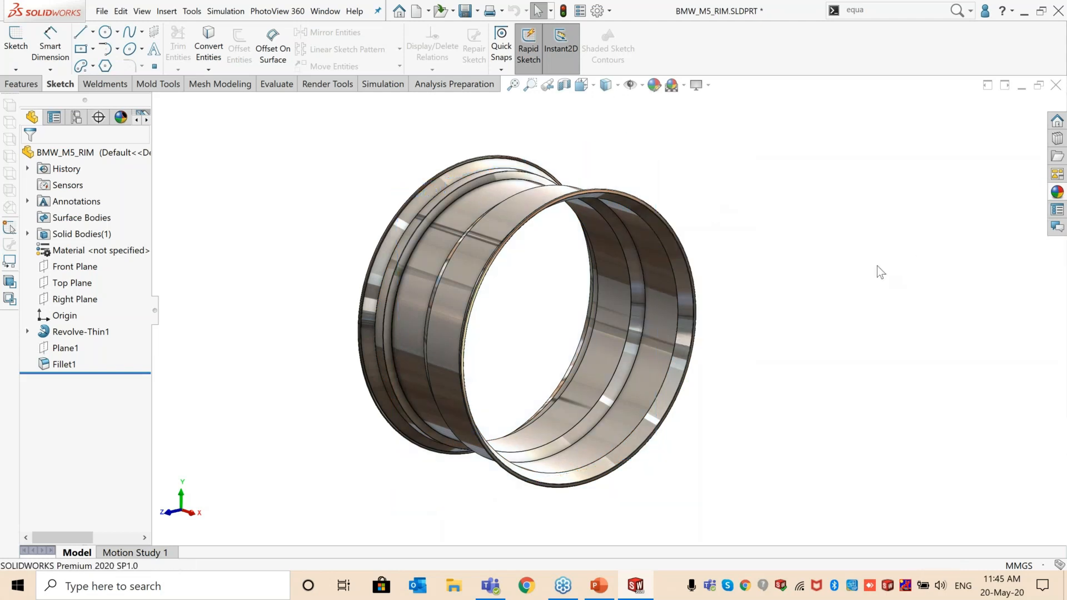
Step: Save the current orientation of the rim as a named view called Isometric1
middle_click_drag(509, 290, 544, 280)
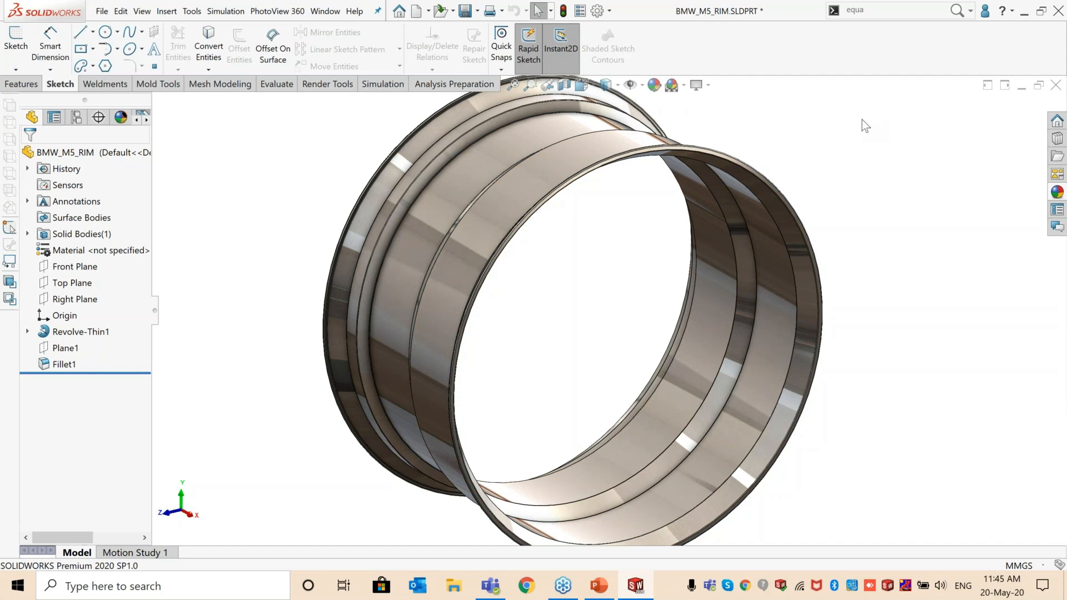
key("space")
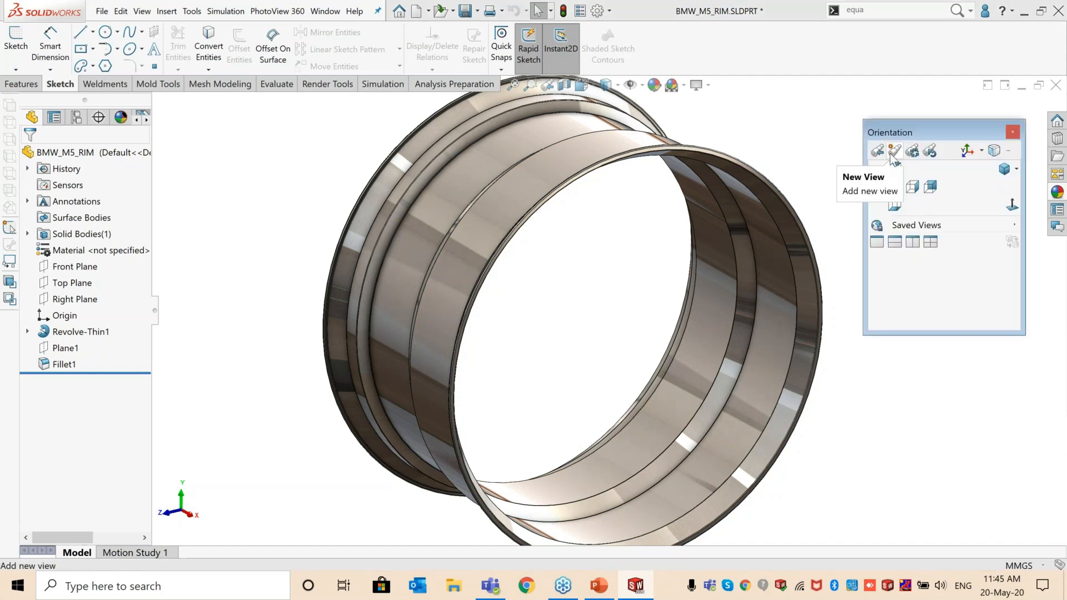
left_click(889, 152)
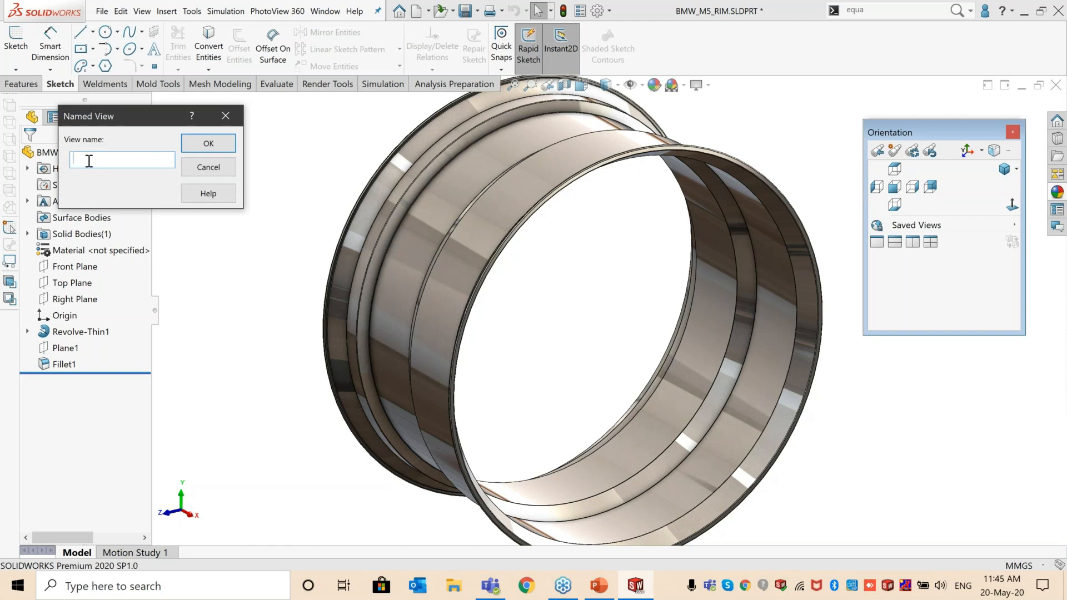
type("Isometric1")
left_click(215, 149)
mouse_move(909, 247)
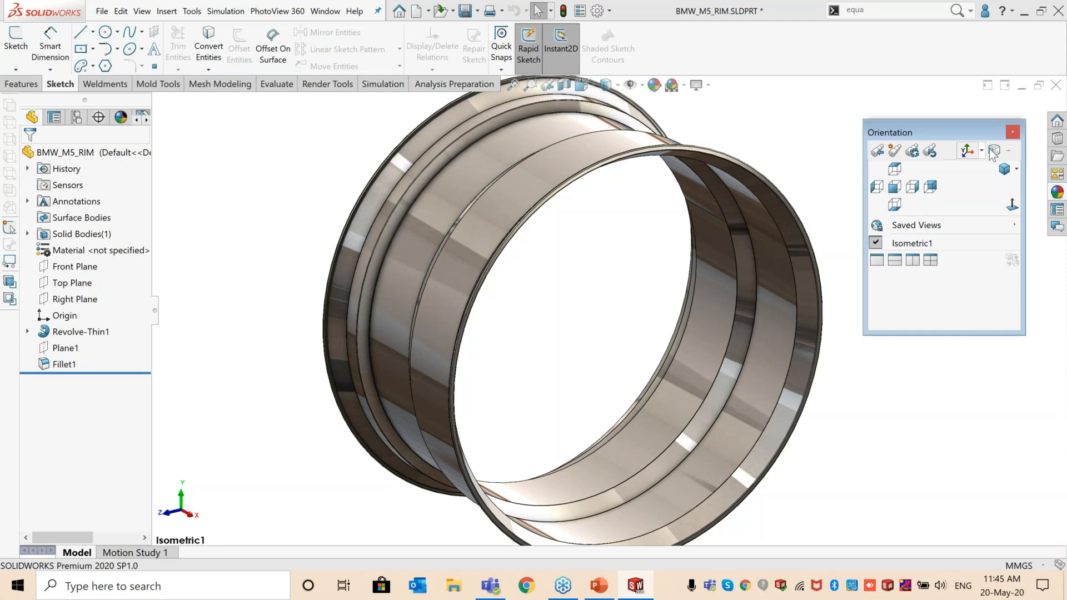
left_click(1013, 132)
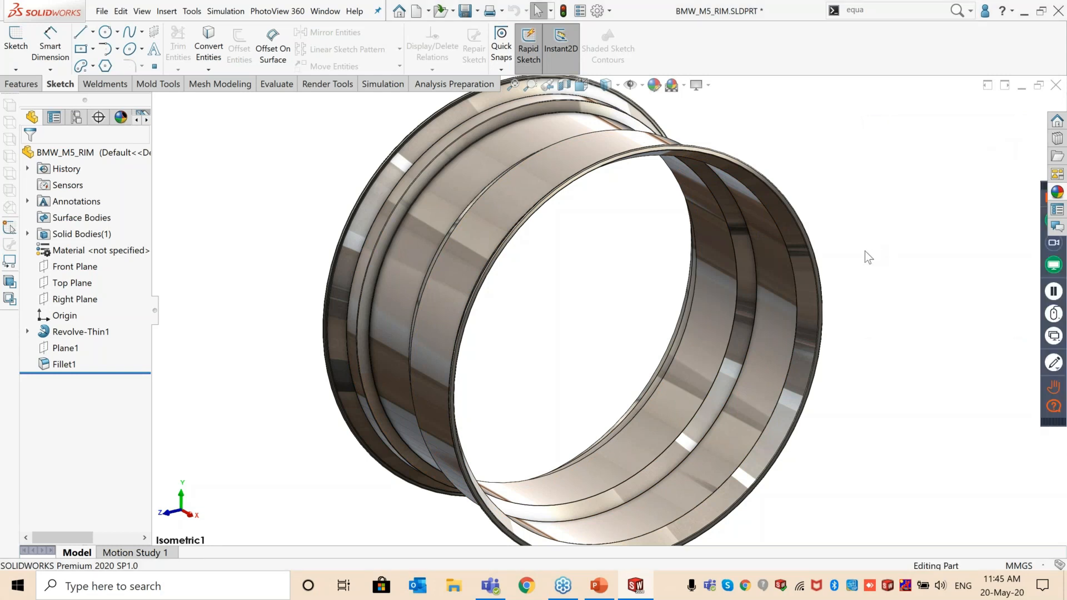
Step: Fit the whole rim on screen and recall the saved Isometric1 view
key("f")
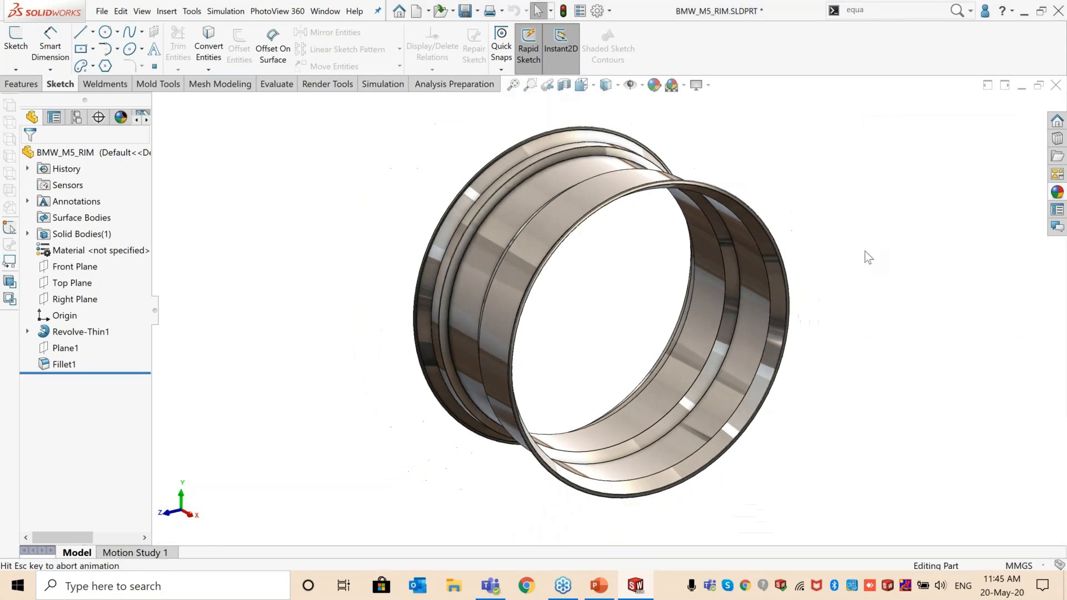
key("space")
mouse_move(900, 377)
left_click(911, 374)
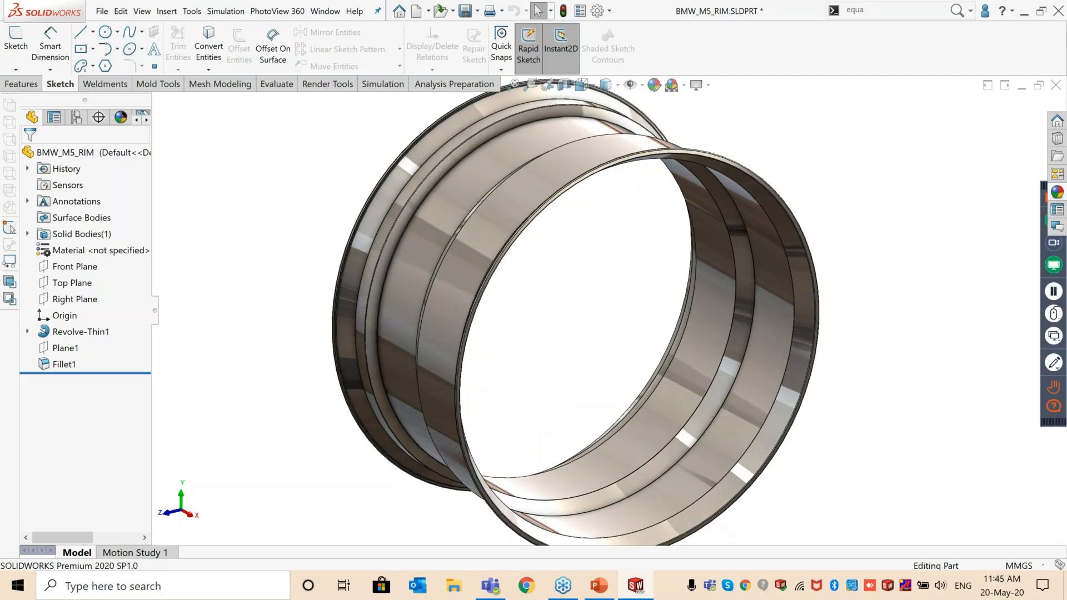
Step: Remove the Isometric1 view from the saved views and confirm the deletion
mouse_move(895, 372)
middle_mouse_down()
mouse_move(874, 372)
mouse_move(889, 361)
middle_mouse_up()
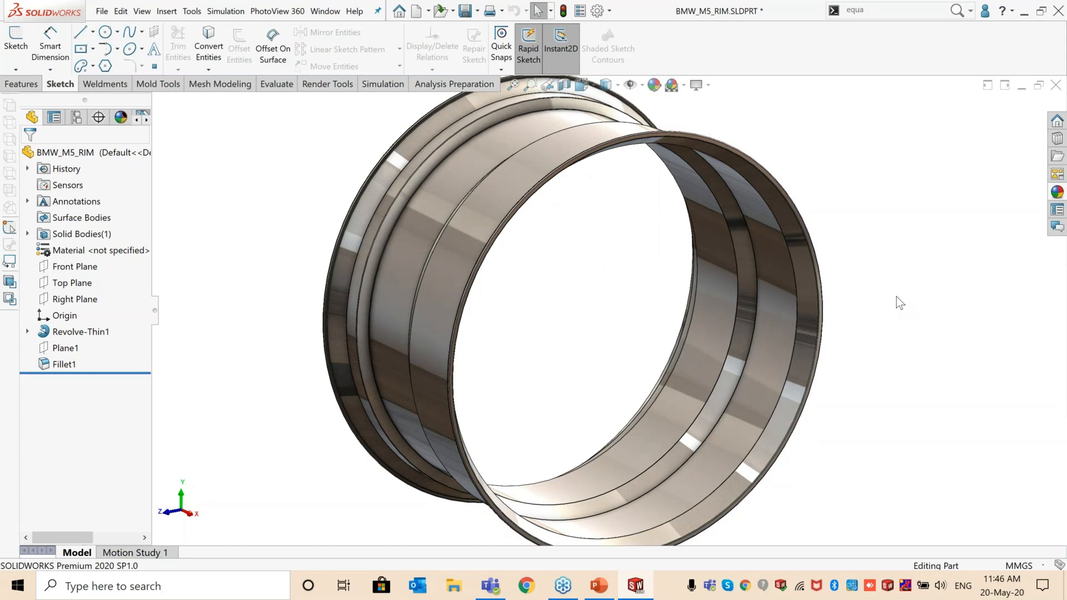
key("space")
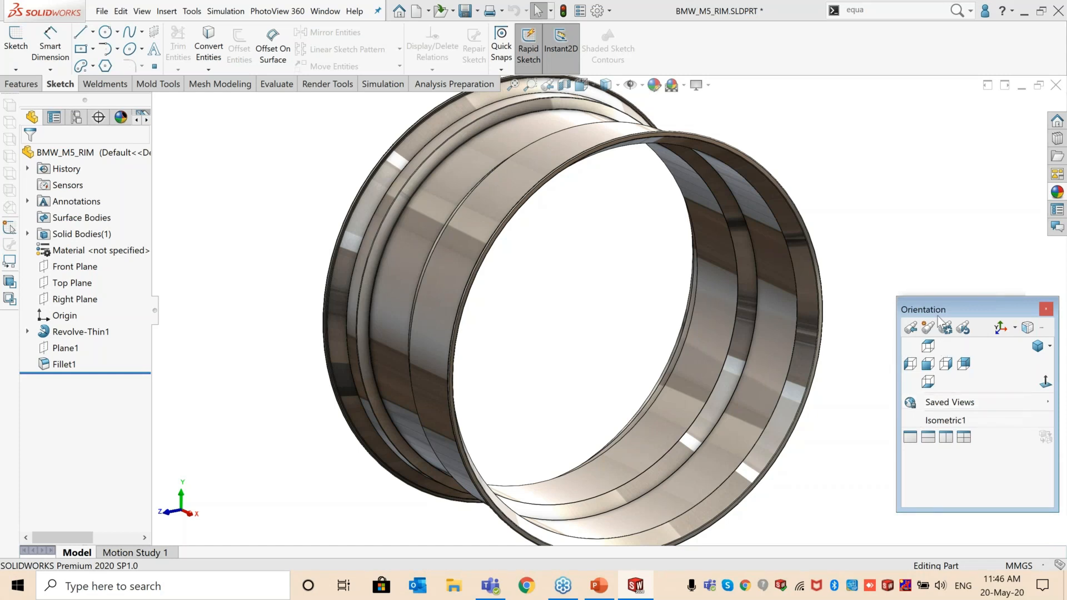
left_click_drag(948, 310, 893, 240)
mouse_move(905, 356)
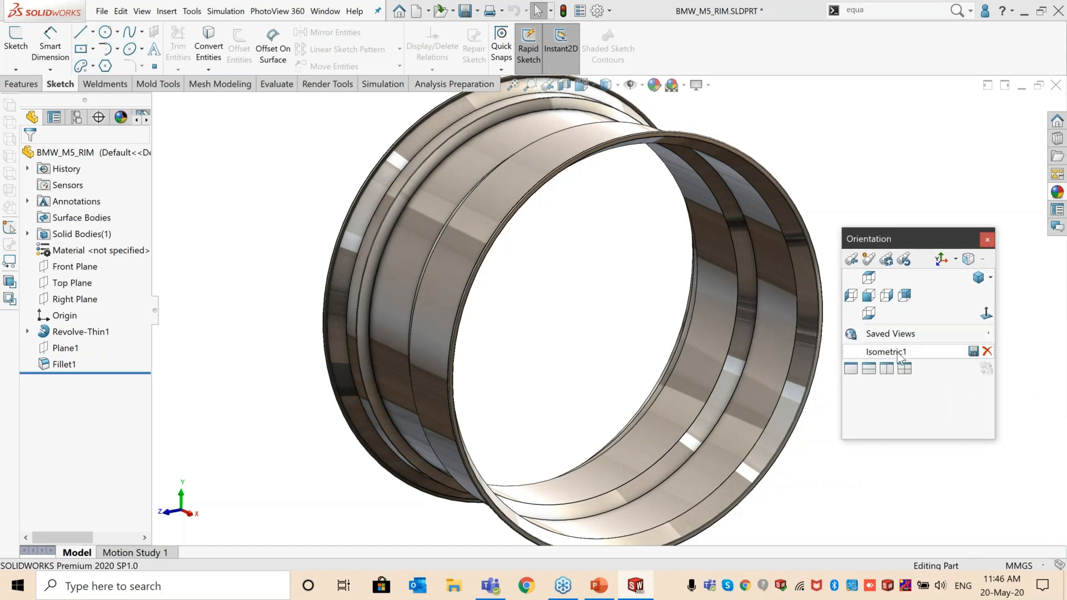
left_click(987, 351)
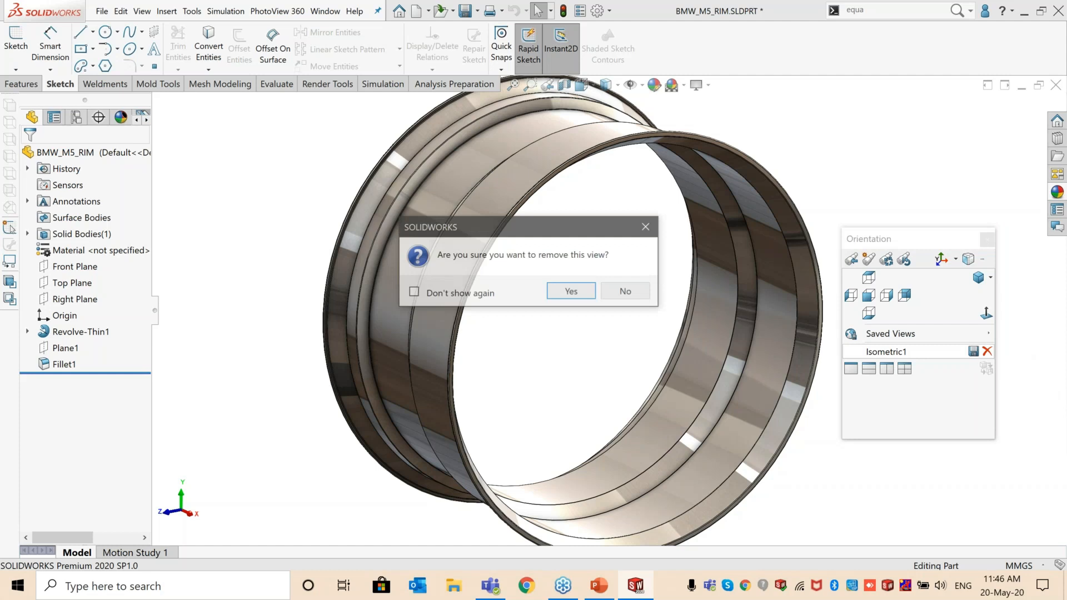
left_click(572, 291)
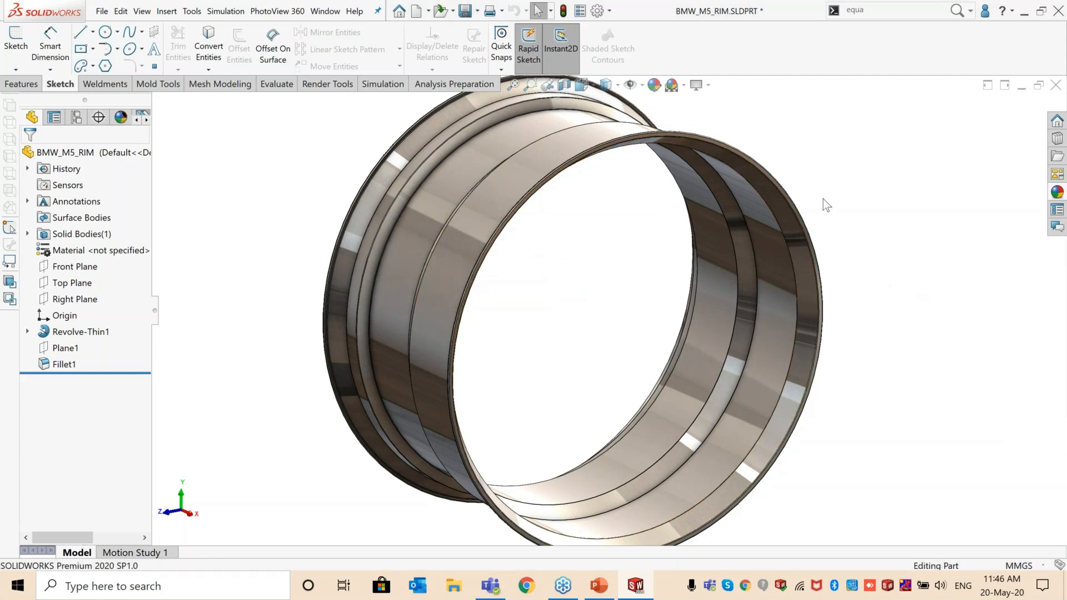
key("space")
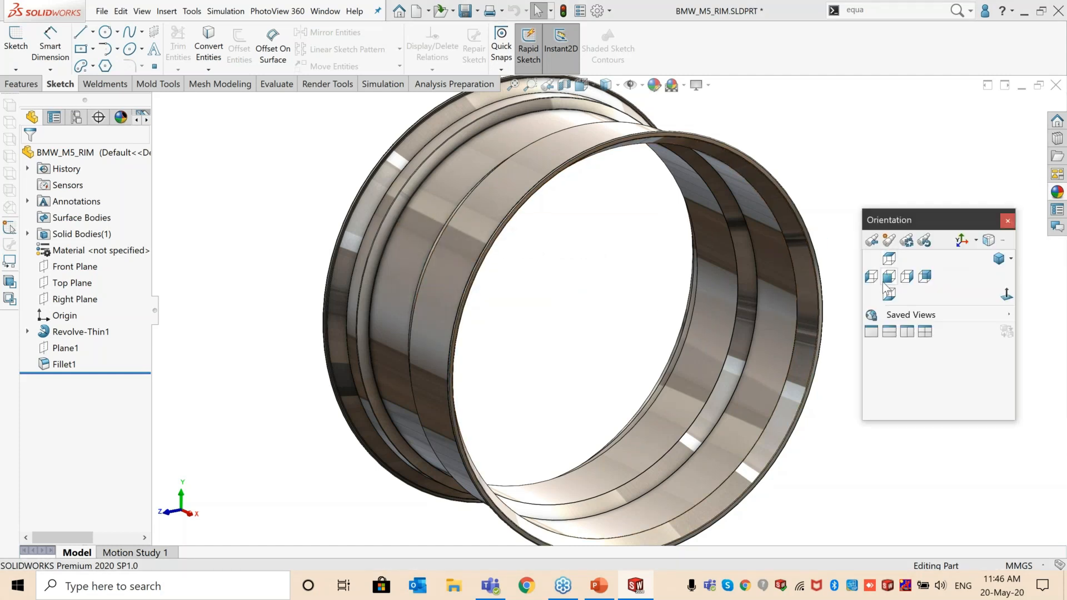
left_click(1010, 260)
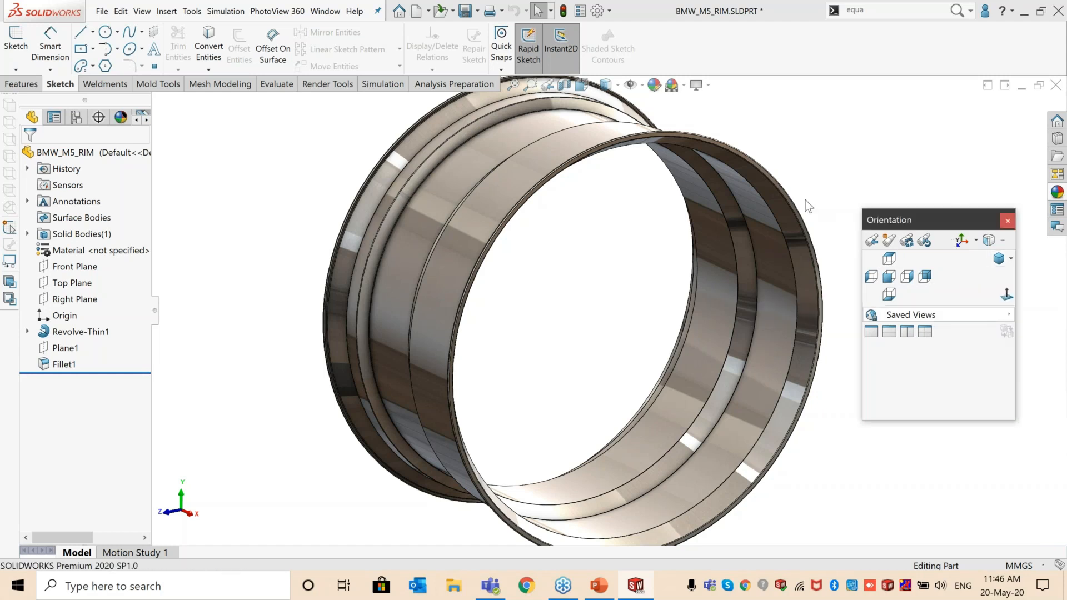
left_click(1005, 221)
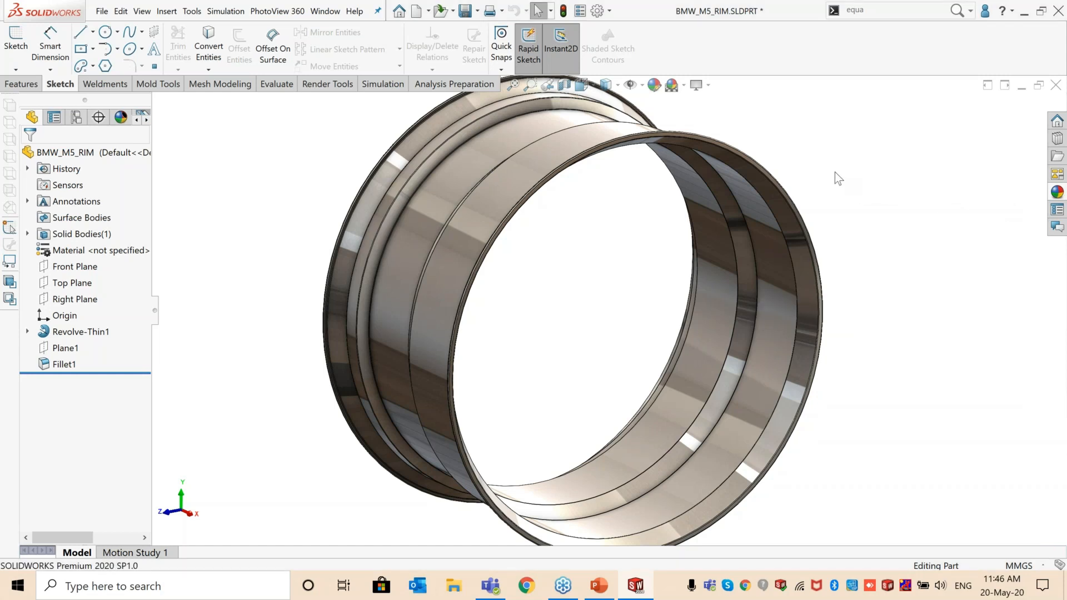
scroll(800, 203, "up", 4)
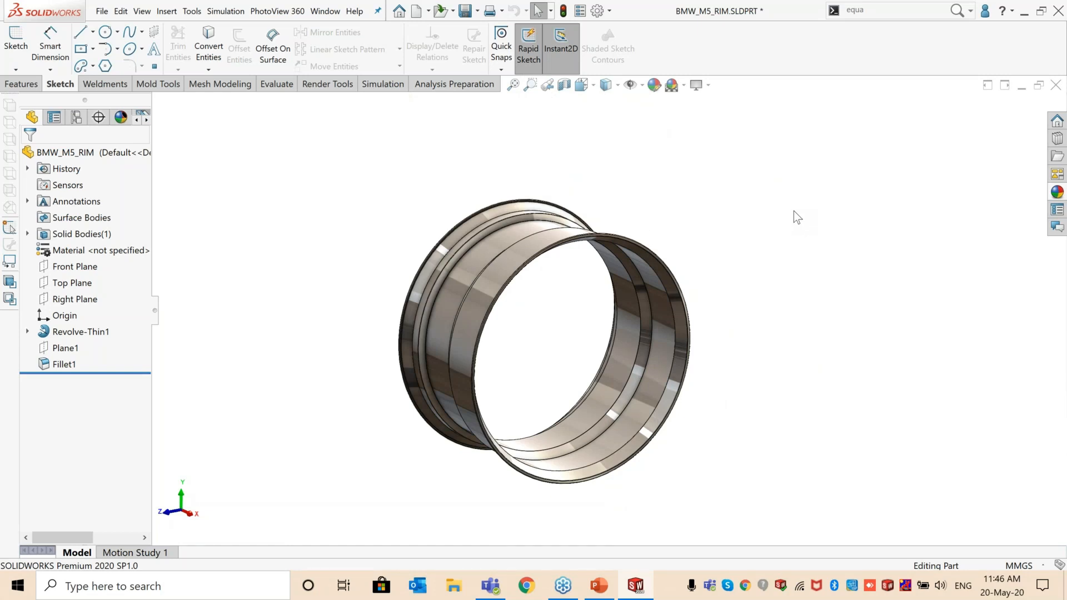
Step: Close the rim part's window and open the 3. Rod Support part from the Surface Gauge assembly
left_click(1057, 85)
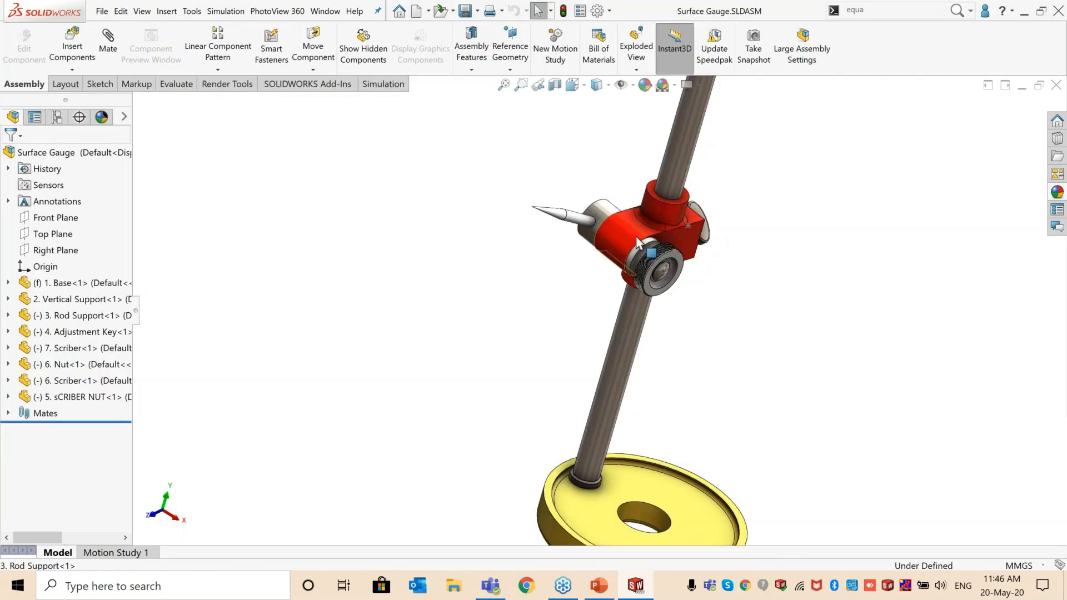
right_click(637, 243)
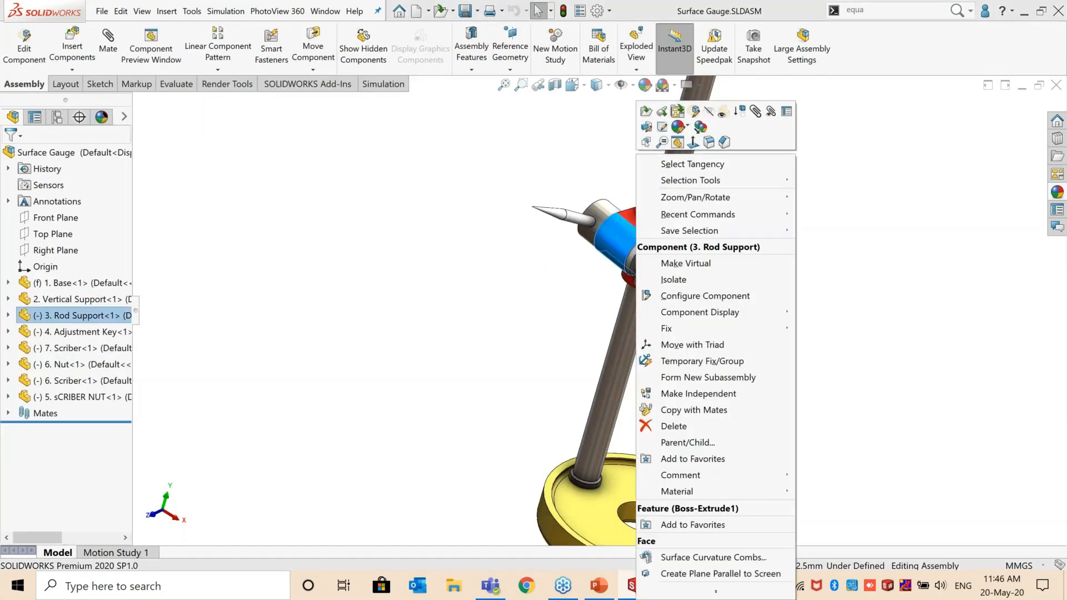
left_click(647, 112)
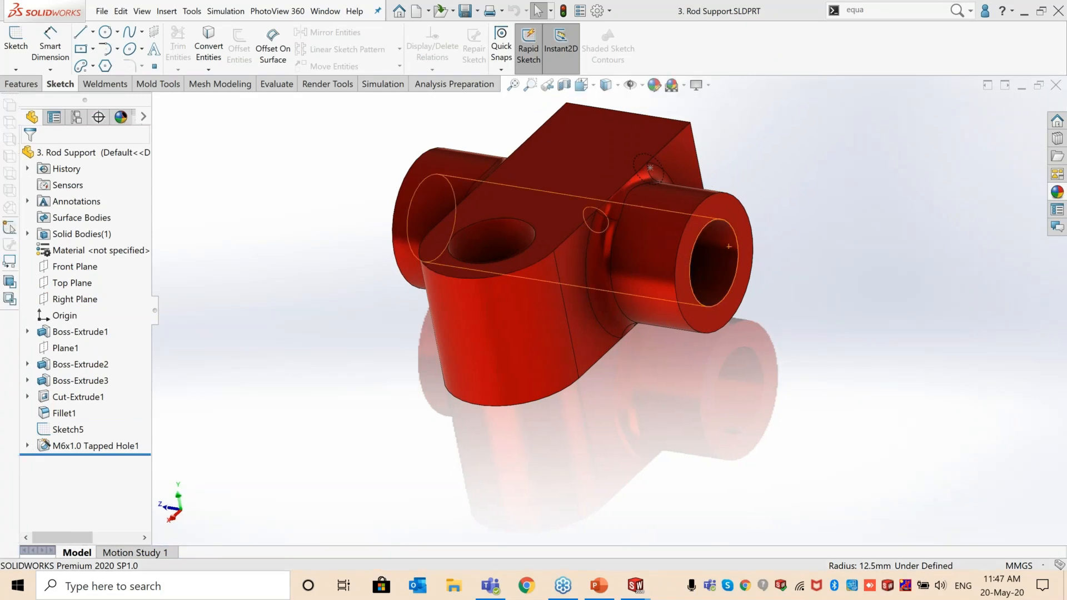
Step: Rotate the rod support about the axis of its vertical hole to view its sides
middle_click_drag(609, 215, 535, 329)
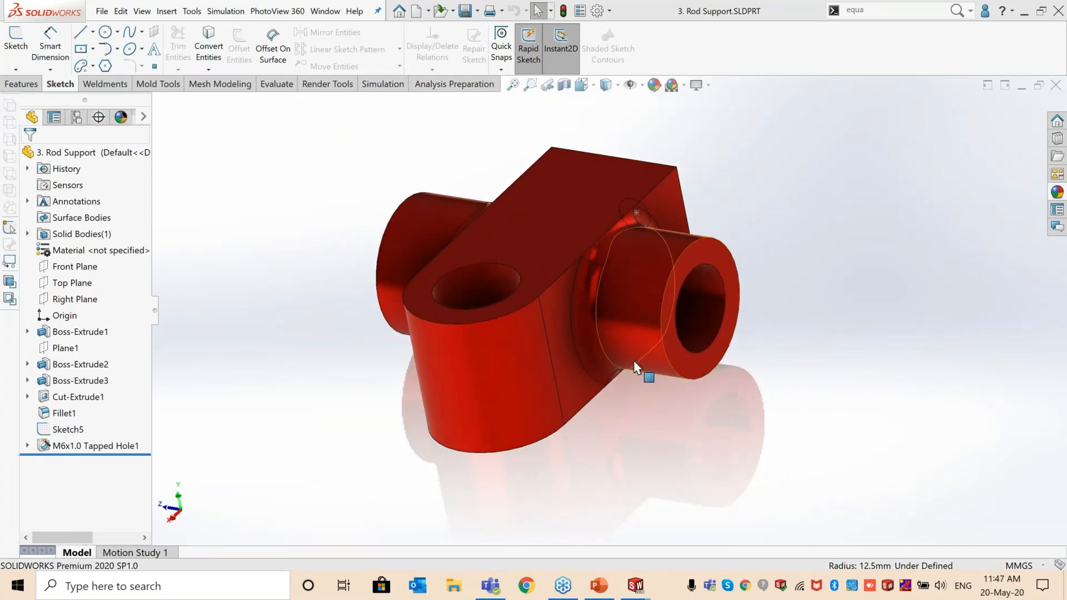
middle_click_drag(629, 359, 585, 355)
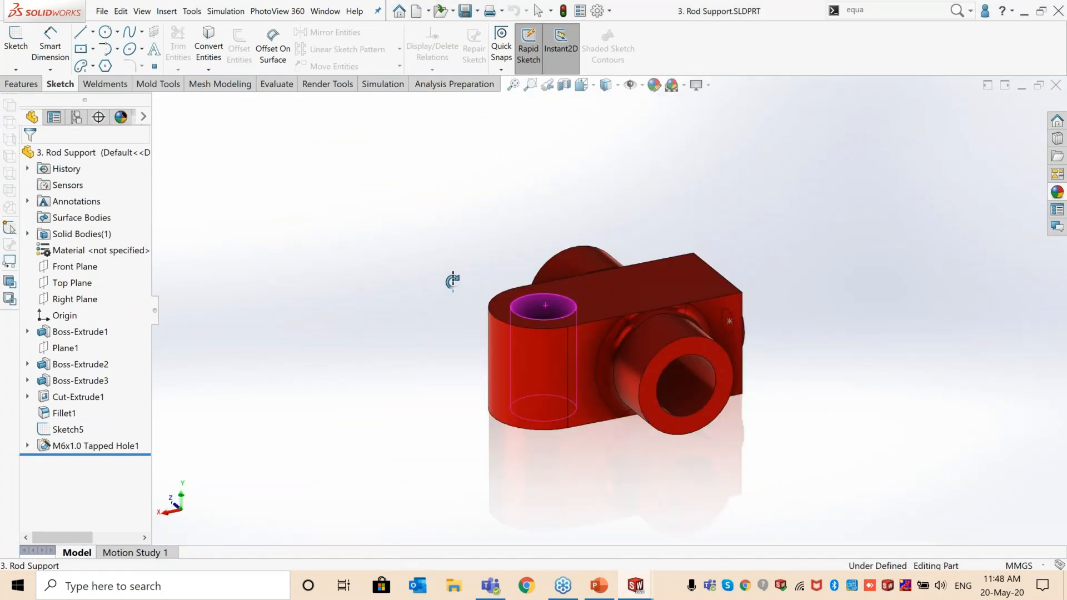
middle_click_drag(545, 265, 431, 332)
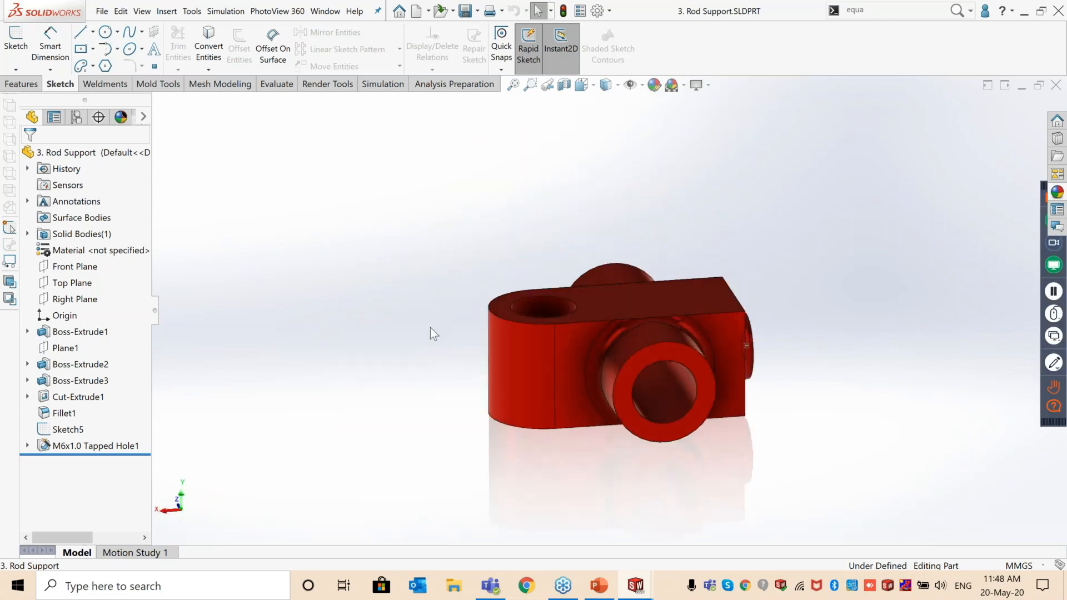
middle_click_drag(466, 384, 500, 424)
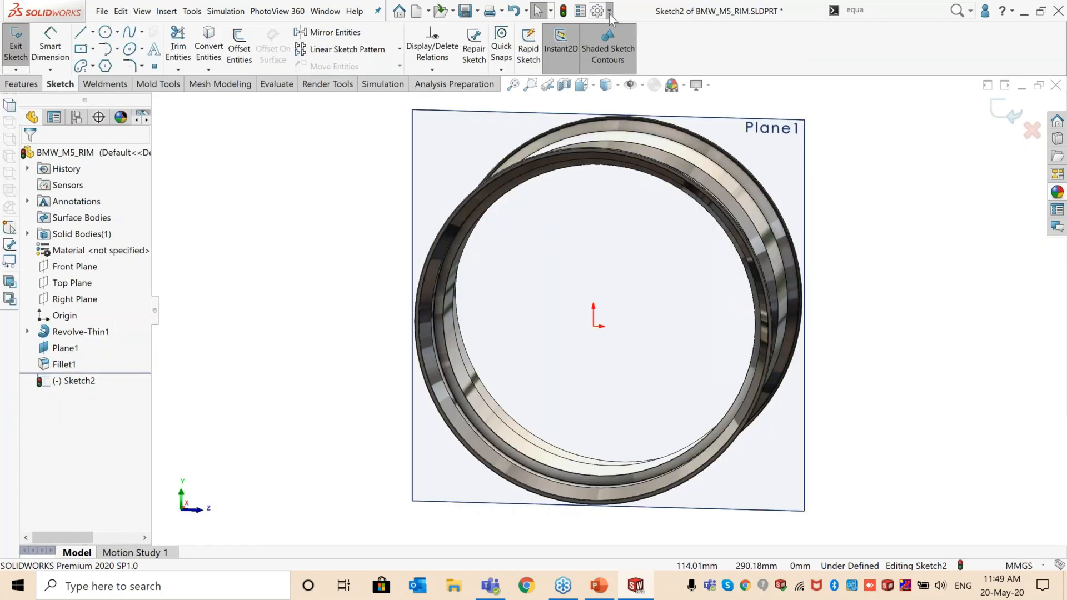
Step: Enable auto-rotating the view normal to the sketch plane on sketch creation and edit, and exit the open sketch on Plane1
left_click(609, 11)
left_click(627, 28)
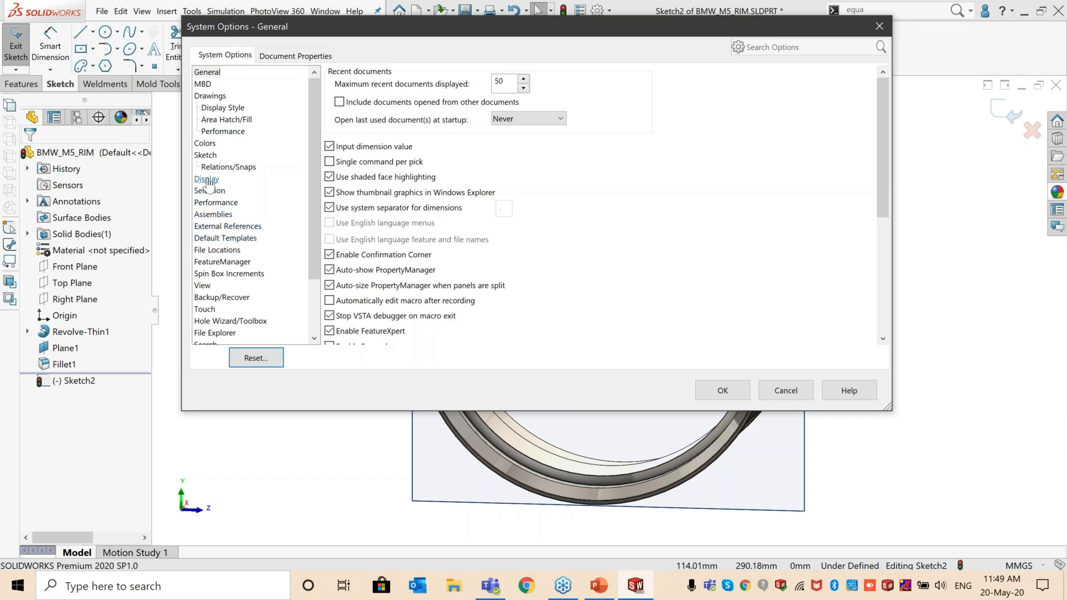
left_click(207, 156)
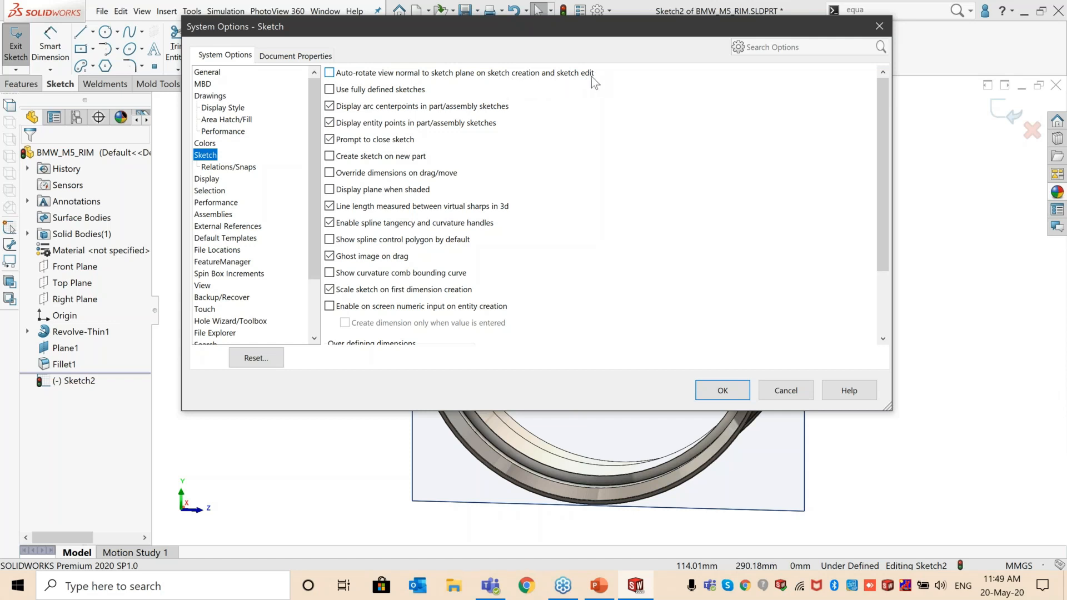
left_click(372, 75)
left_click(722, 391)
mouse_move(845, 285)
middle_mouse_down()
mouse_move(845, 312)
mouse_move(831, 319)
middle_mouse_up()
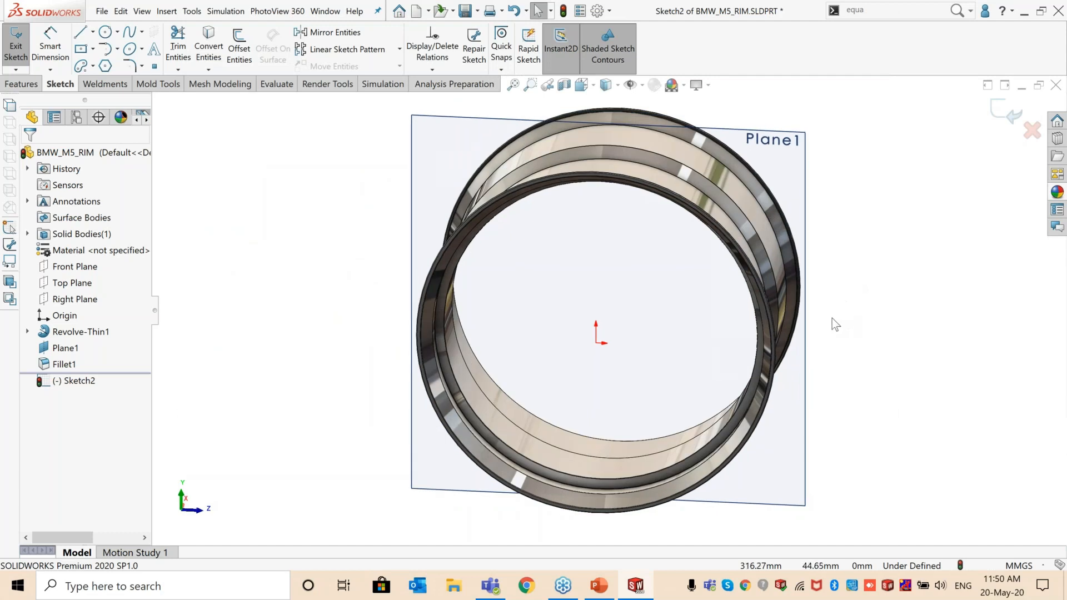
left_click(997, 110)
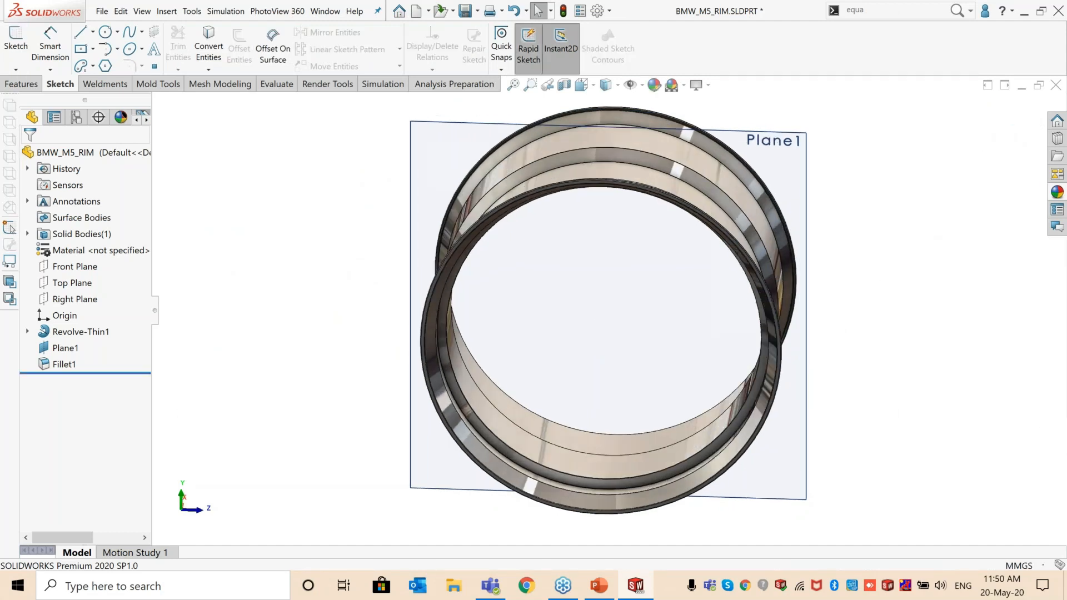
Step: Start a new sketch on Plane1 to test the automatic normal view, and undo the sketch
middle_click_drag(507, 269, 616, 244)
left_click(493, 174)
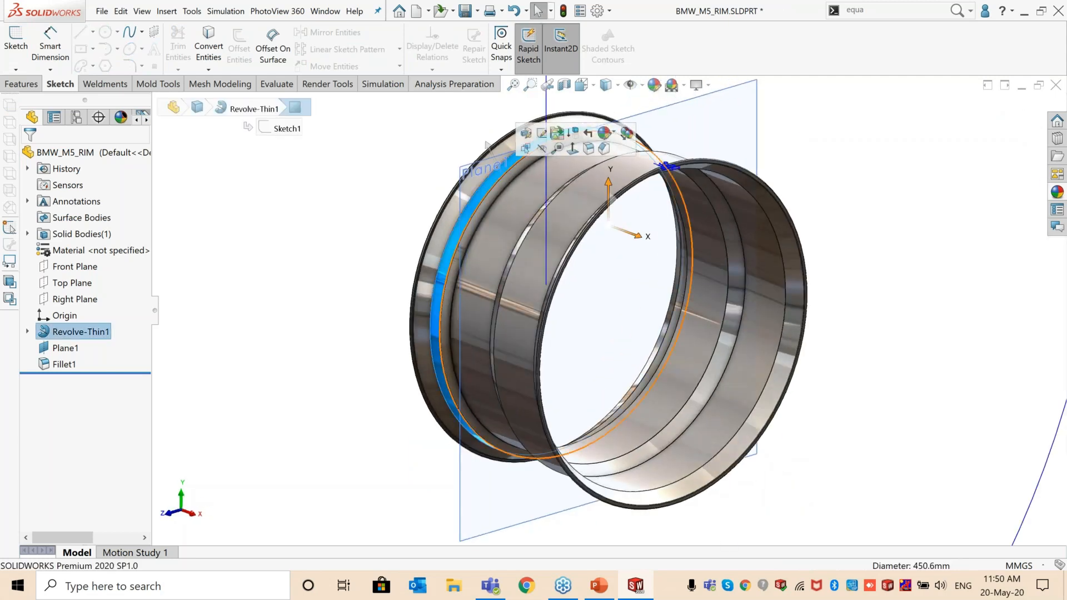
left_click(371, 241)
left_click(754, 87)
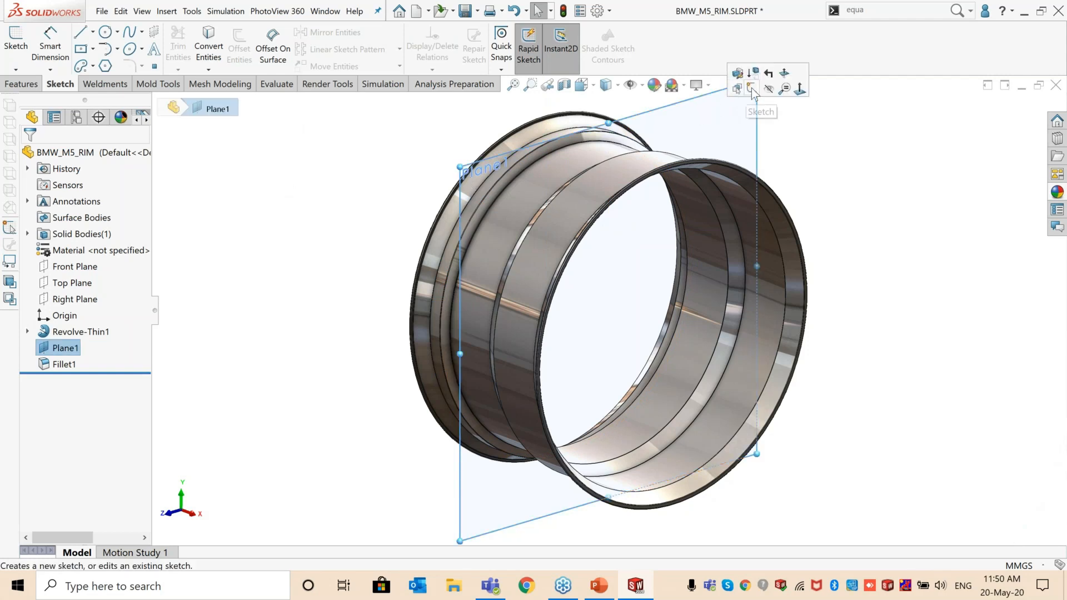
left_click(742, 90)
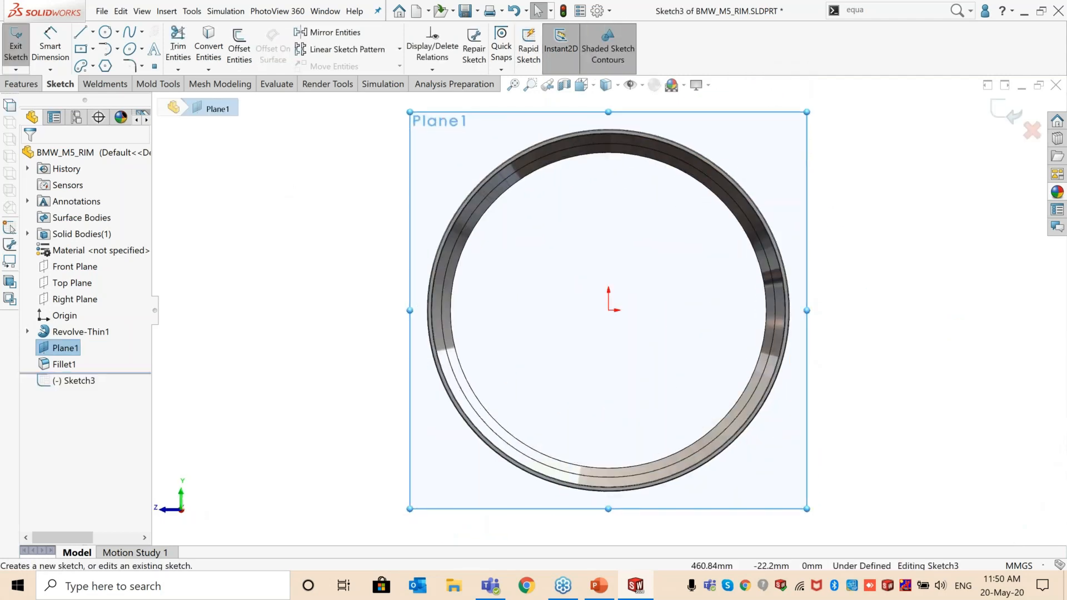
key("ctrl+z")
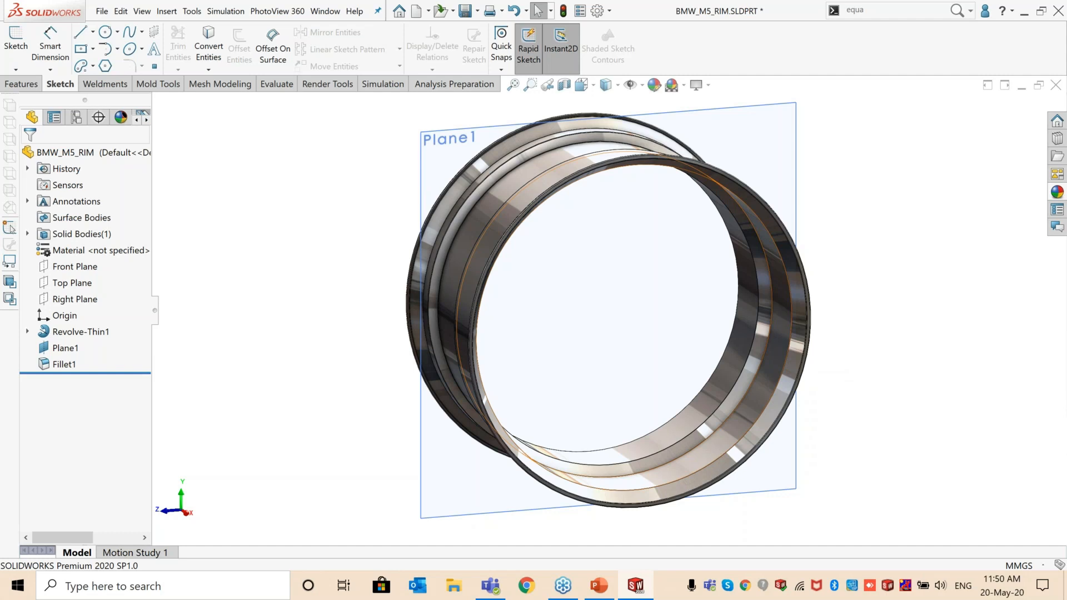
middle_click_drag(871, 278, 858, 261)
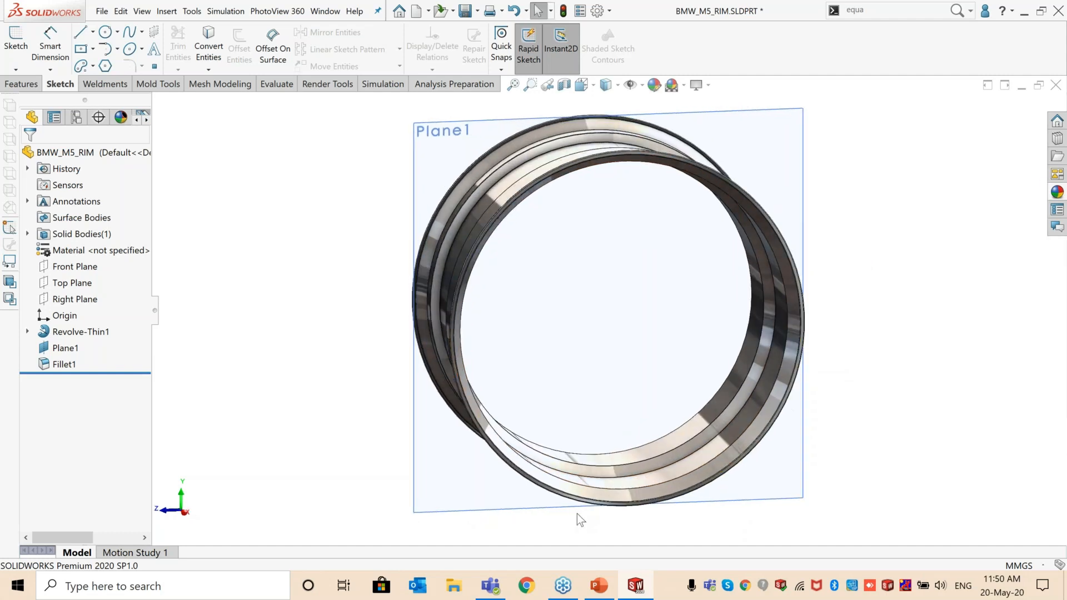
Step: View the recent documents in the Welcome dialog, and cycle through the open document windows
key("ctrl+F2")
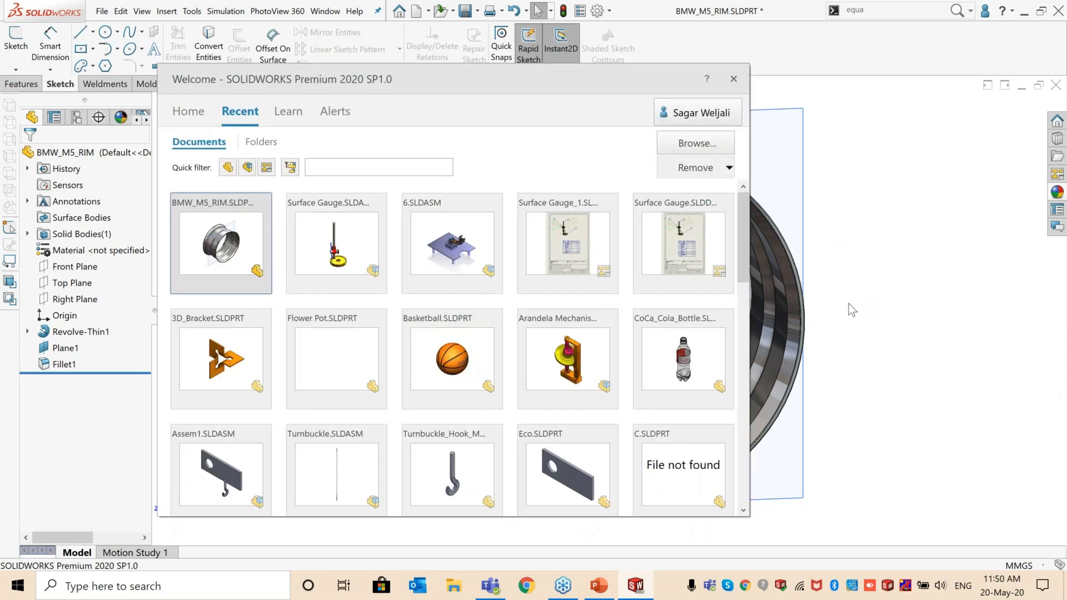
key("Escape")
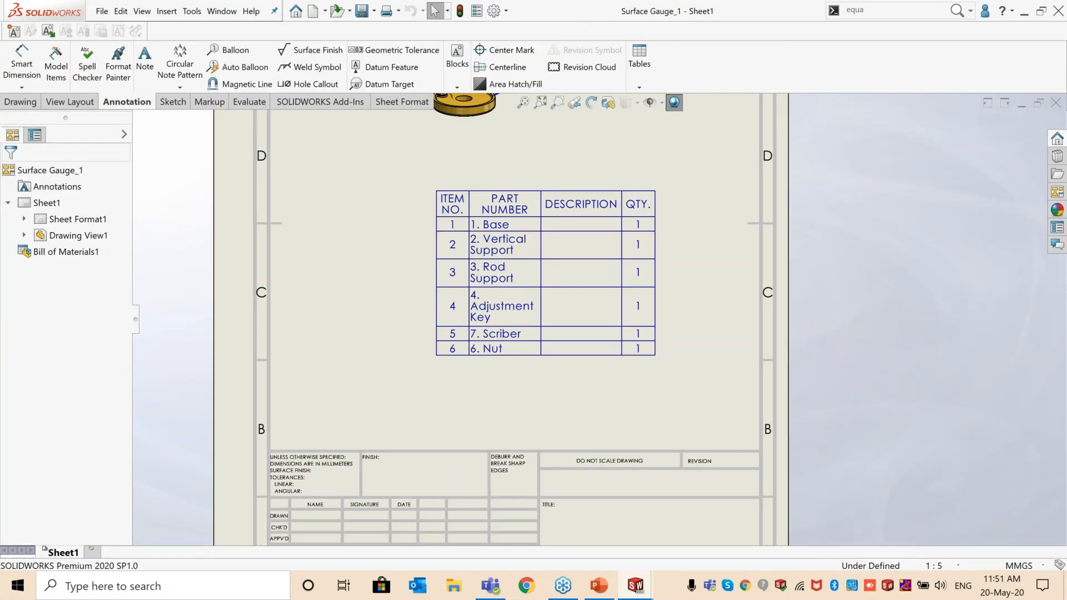
key("ctrl+Tab")
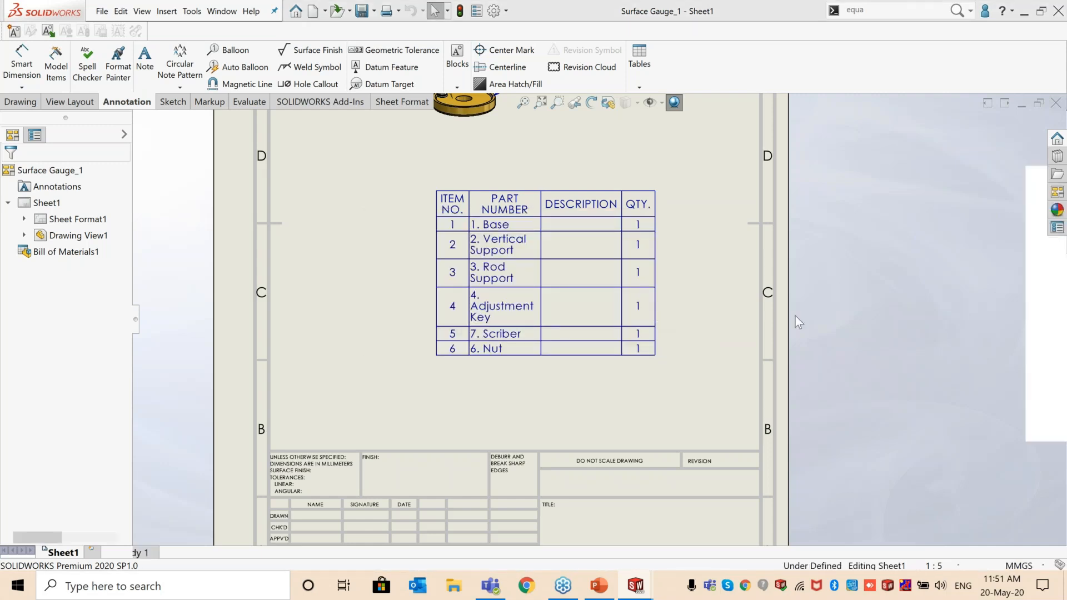
Step: Switch repeatedly between the Surface Gauge drawing, its assembly and the BMW_M5_RIM part, and fit the drawing sheet to the window
key("ctrl+Tab")
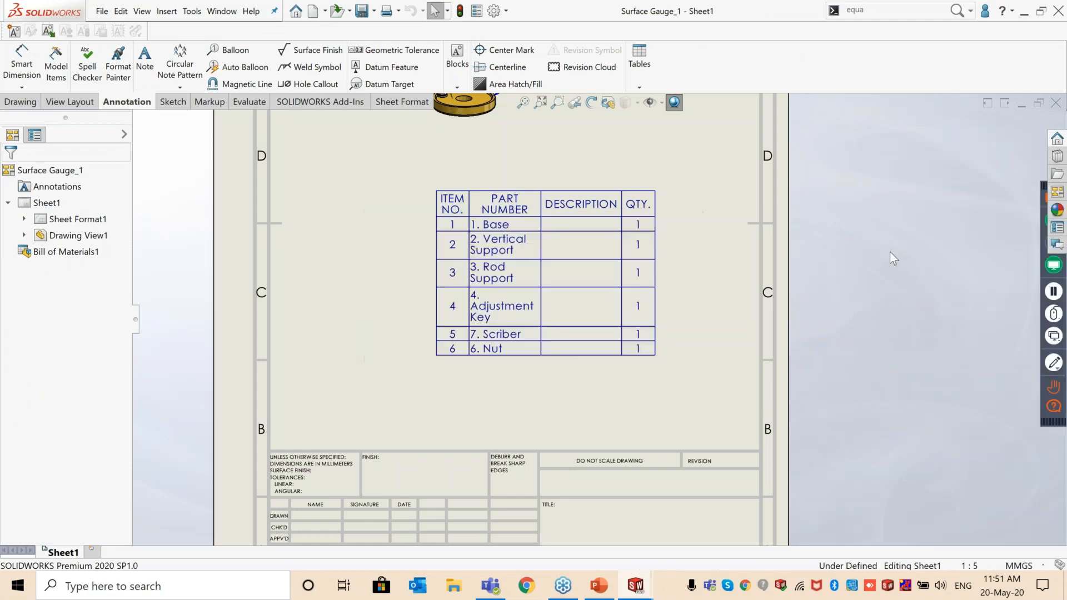
key("ctrl+Tab")
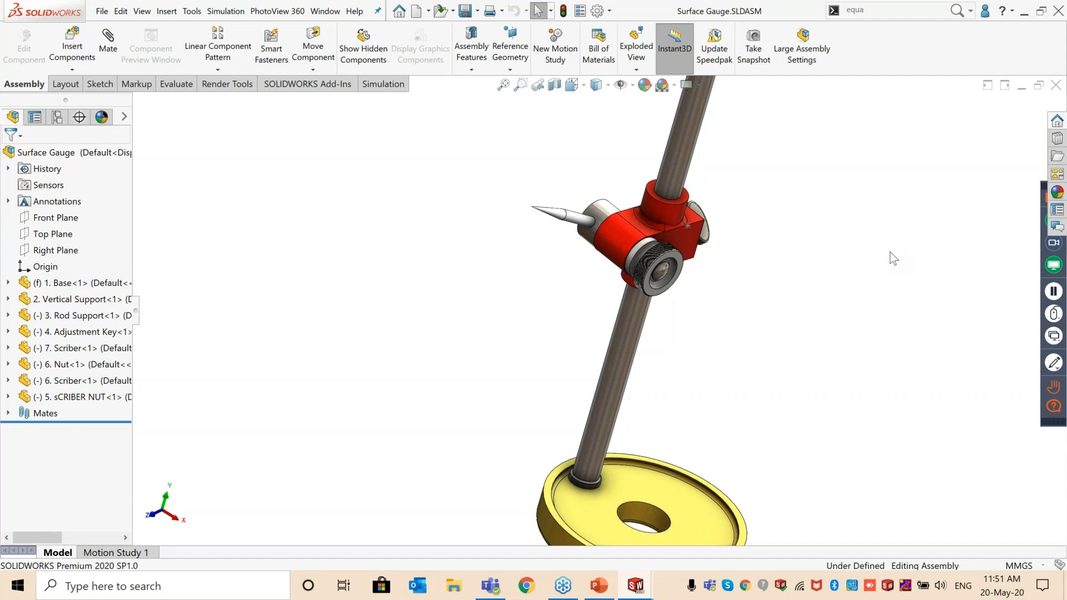
key("ctrl+Tab")
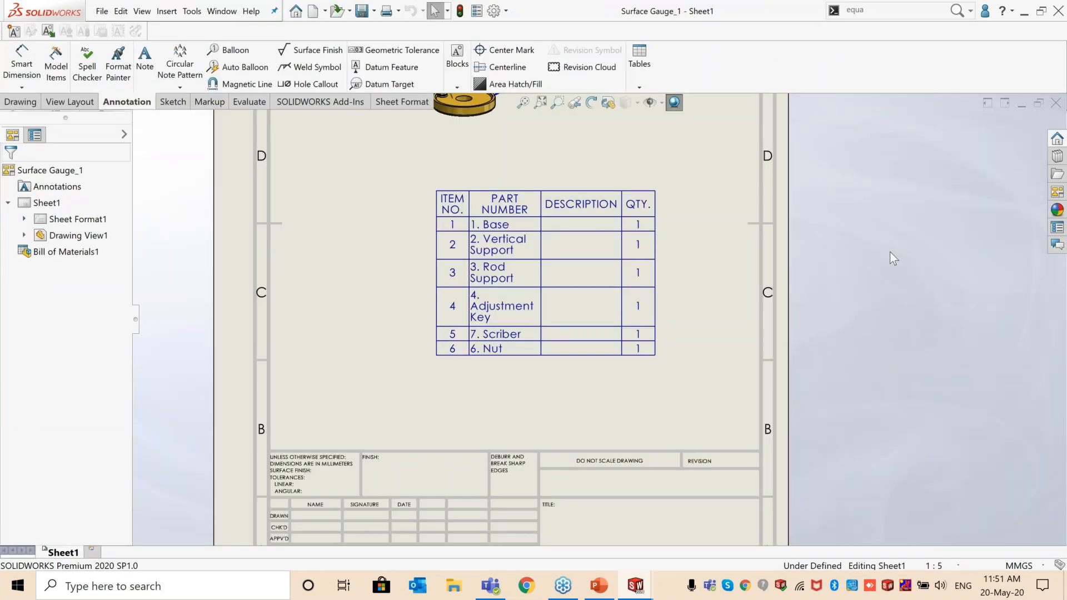
key("ctrl+Tab")
key("ctrl+Tab")
key("ctrl+Tab")
key("ctrl+Tab")
key("ctrl+Tab")
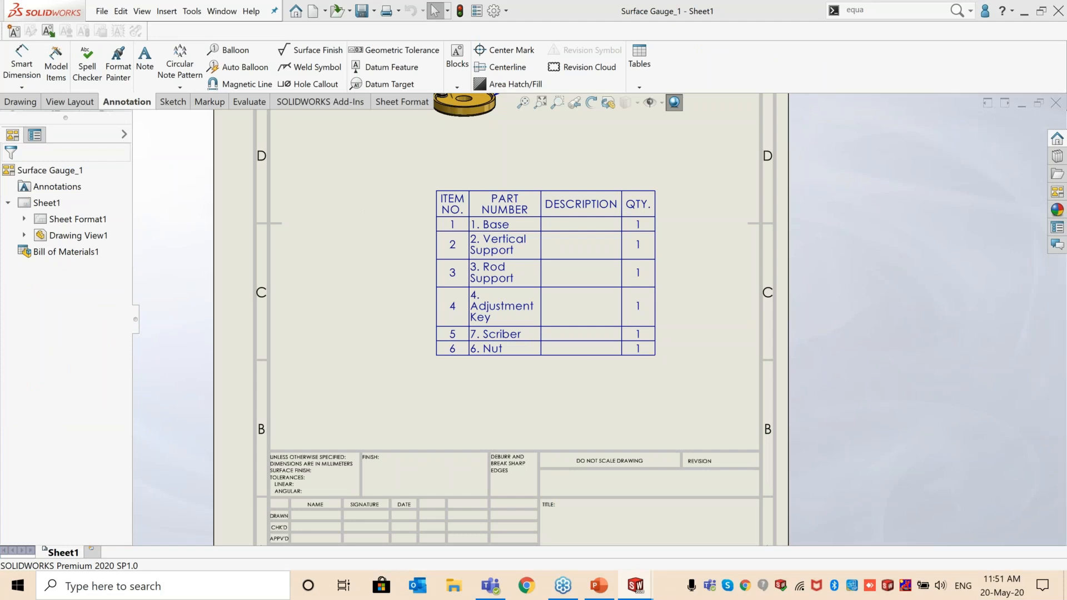
key("ctrl+Tab")
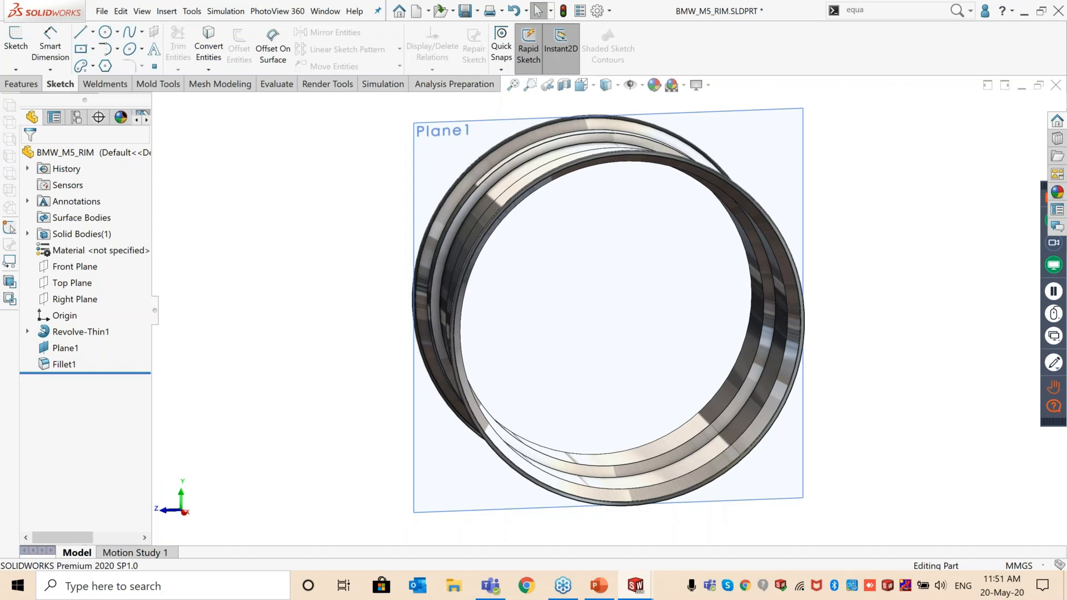
key("ctrl+Tab")
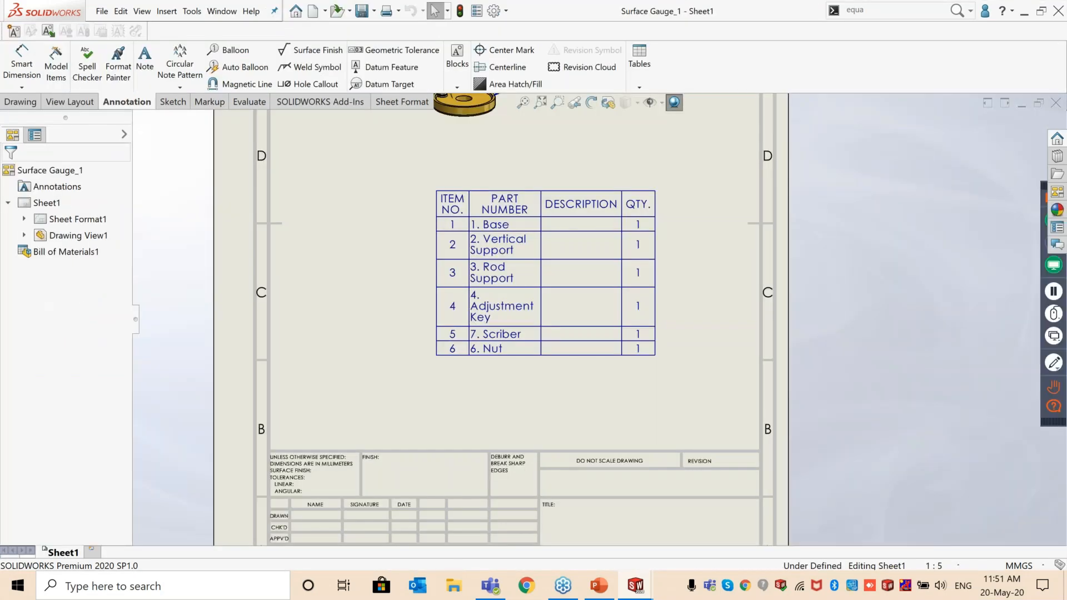
key("f")
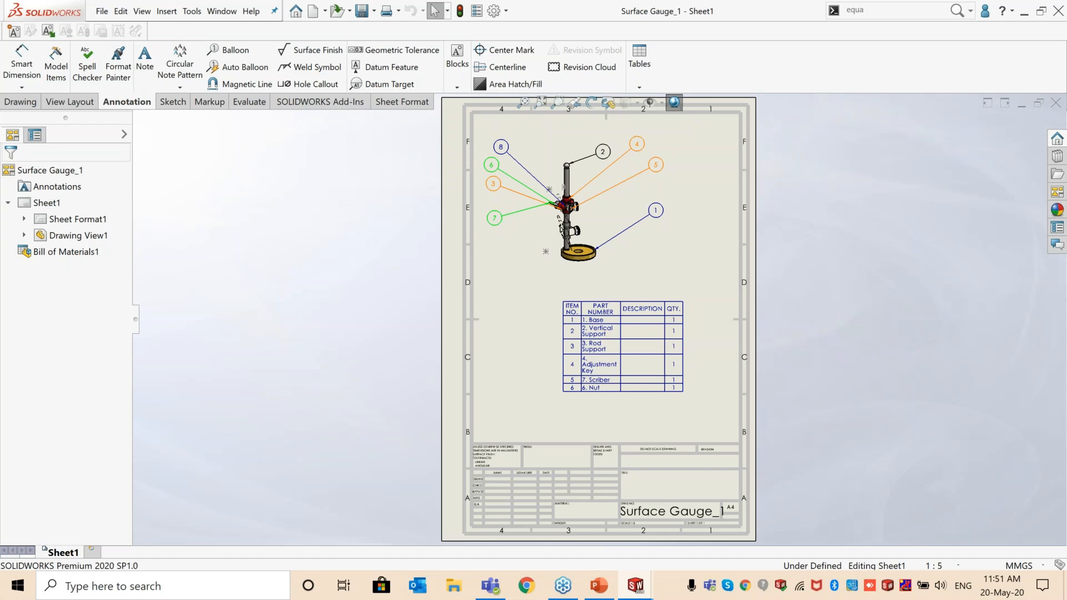
Step: Bring up the Surface Gauge assembly and show the whole gauge from the base to the top of the rod
key("ctrl+Tab")
middle_click_drag(655, 310, 691, 327)
scroll(695, 329, "down", 2)
scroll(624, 368, "up", 3)
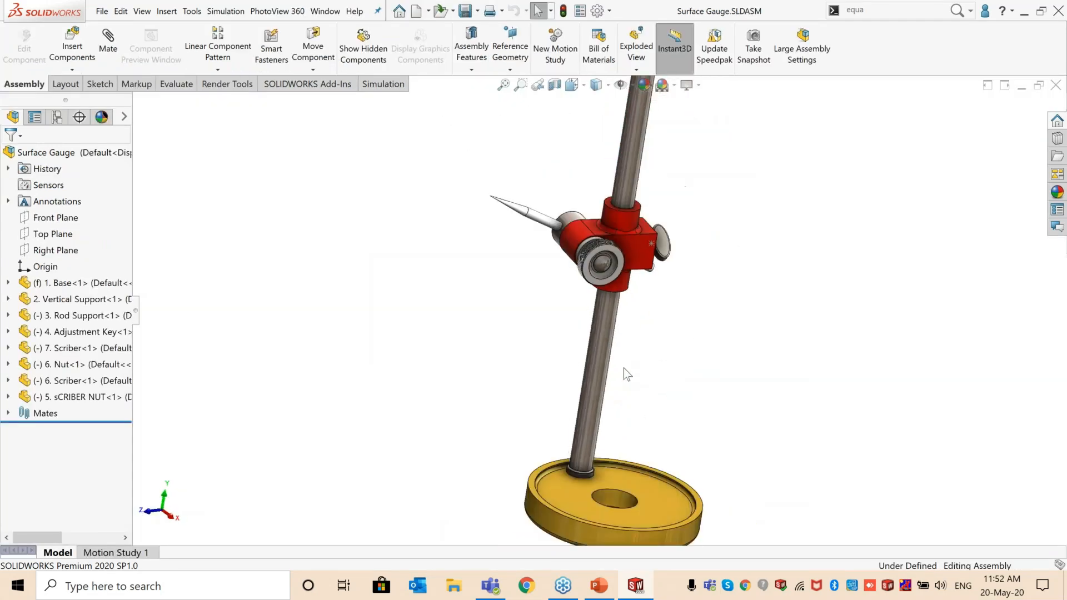
middle_click_drag(624, 382, 627, 393)
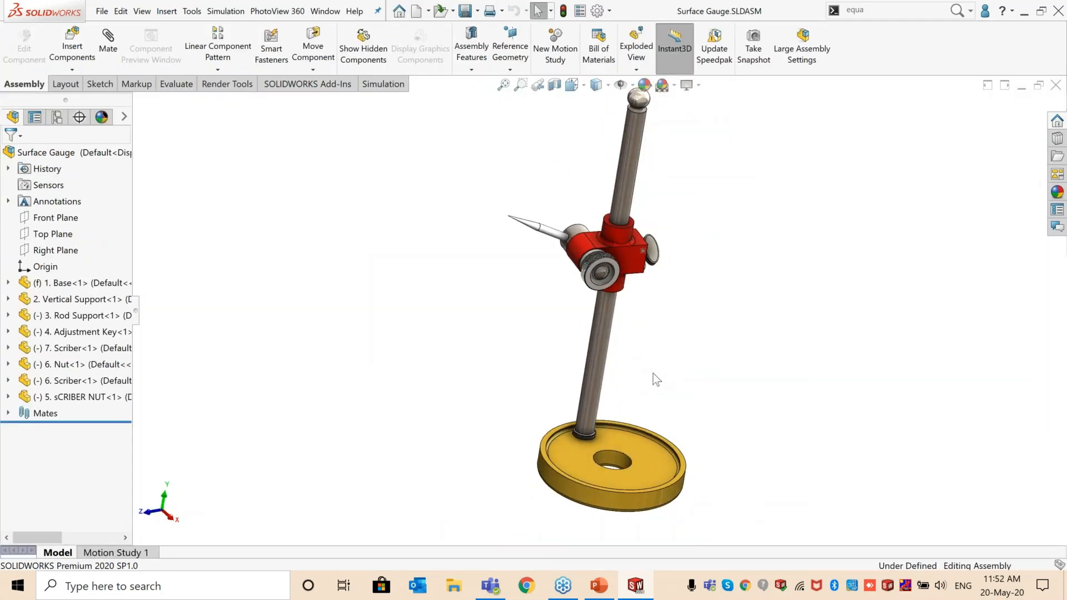
Step: Expand the Base, Vertical Support, Rod Support, Adjustment Key, 7. Scriber and Nut components in the feature tree, highlighting the base's Cut-Extrude1
left_click(8, 283)
left_click_drag(127, 366, 122, 465)
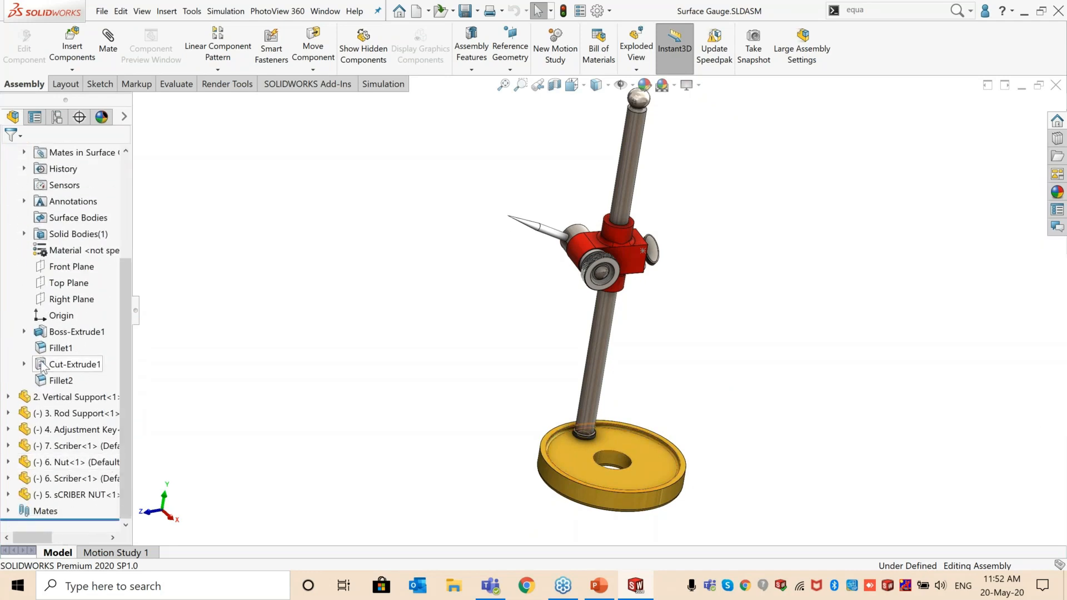
left_click(68, 365)
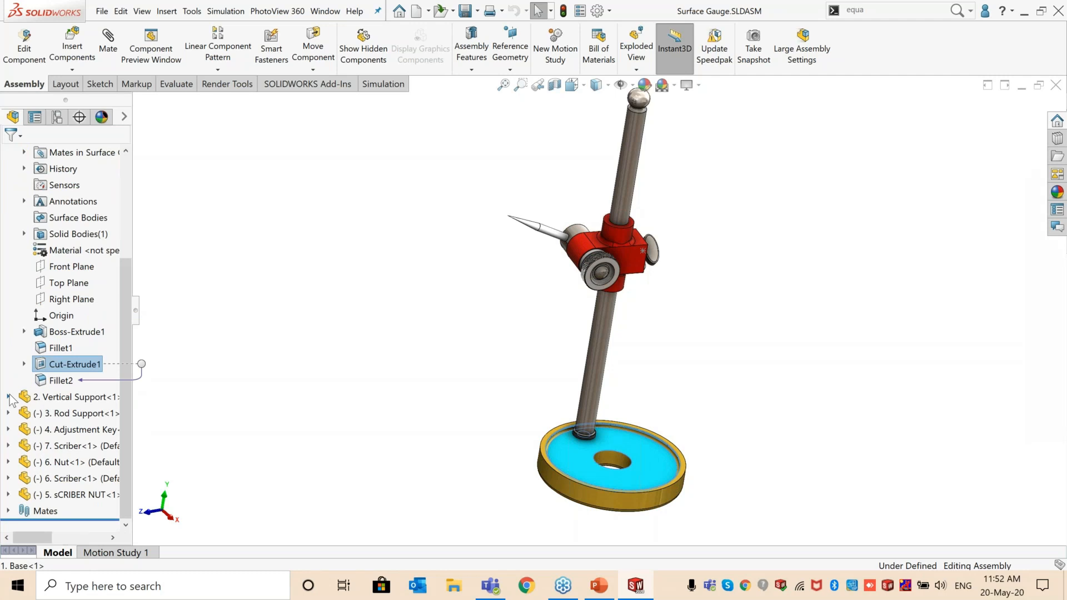
left_click(8, 397)
left_click(8, 413)
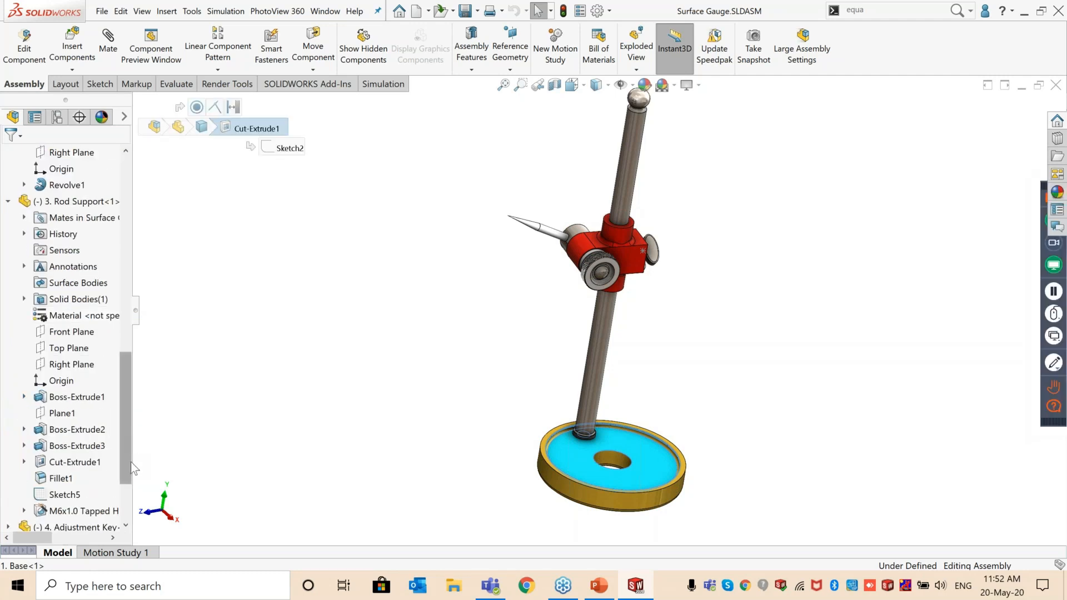
left_click_drag(130, 439, 127, 476)
left_click(8, 430)
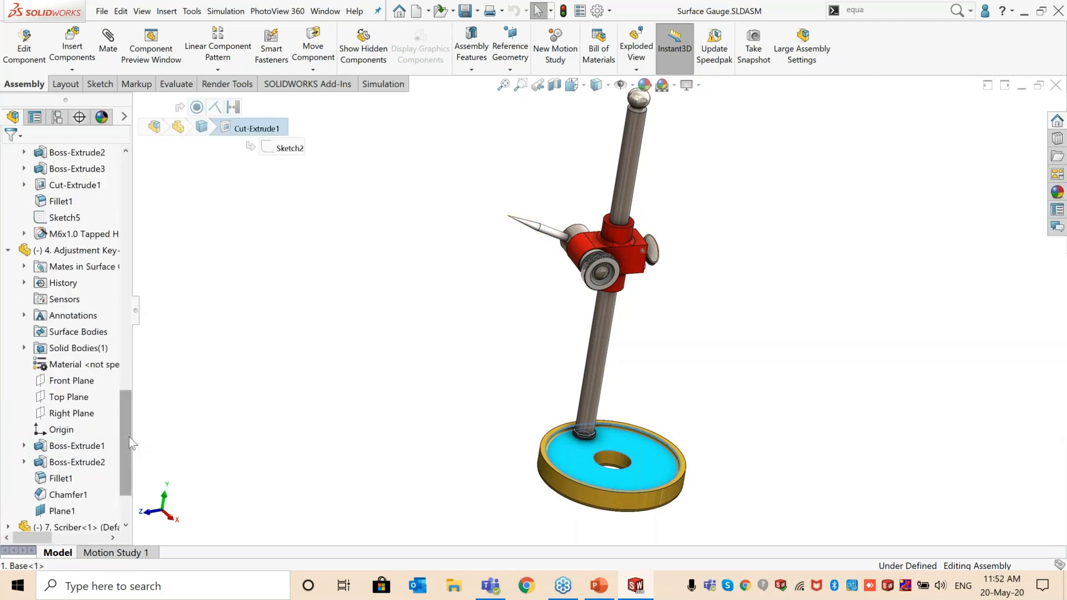
left_click_drag(129, 438, 114, 504)
left_click(8, 446)
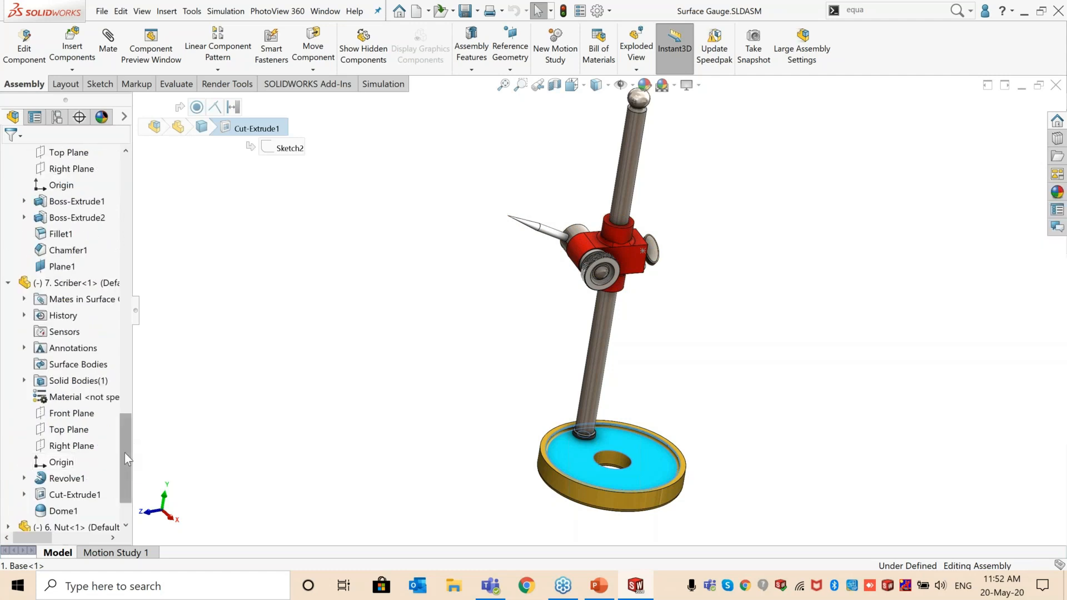
left_click_drag(126, 472, 124, 495)
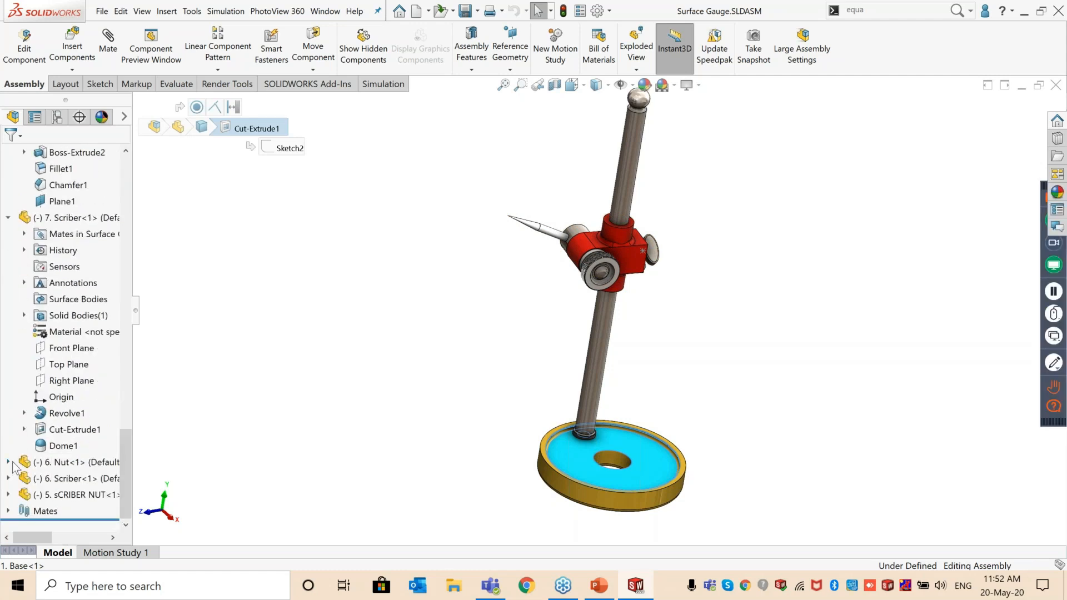
left_click(7, 462)
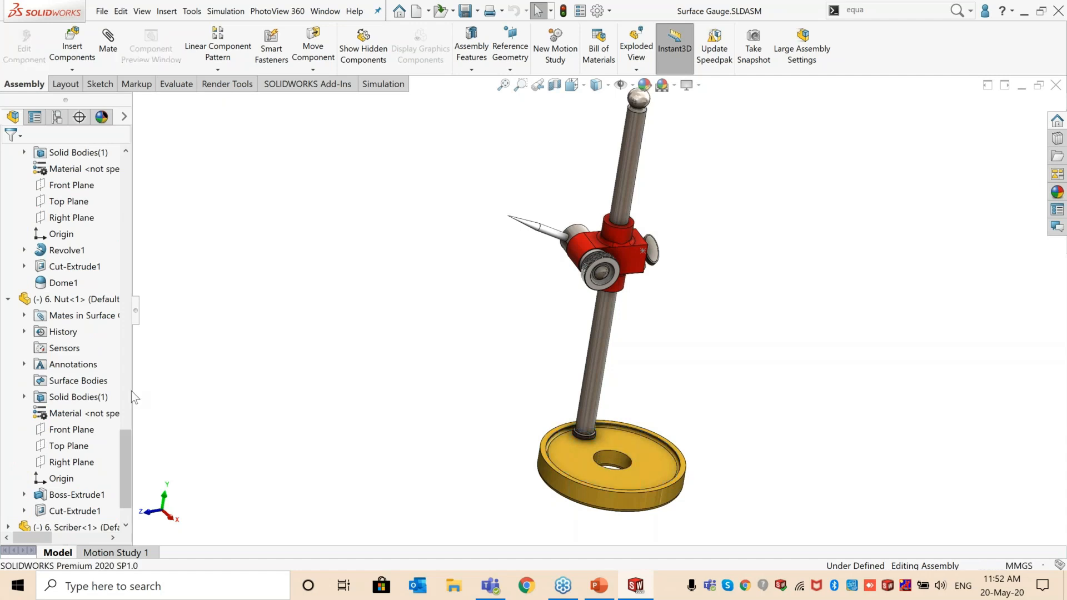
Step: Widen the feature tree to show the full component names, and expand the 6. Scriber and 5. sCRIBER NUT components
left_click_drag(131, 390, 270, 388)
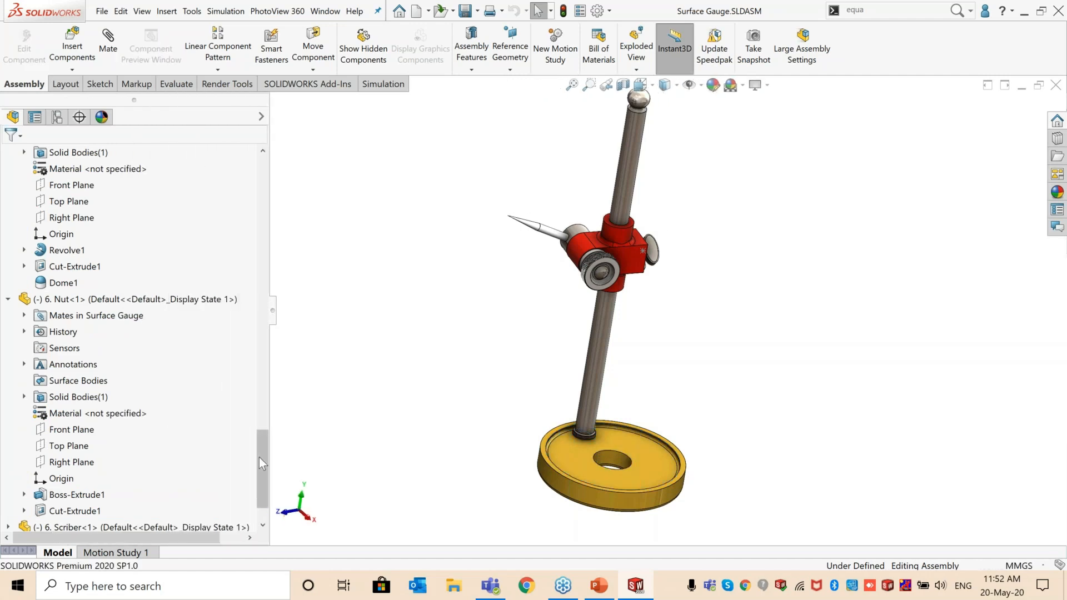
scroll(259, 457, "down", 1)
left_click(7, 479)
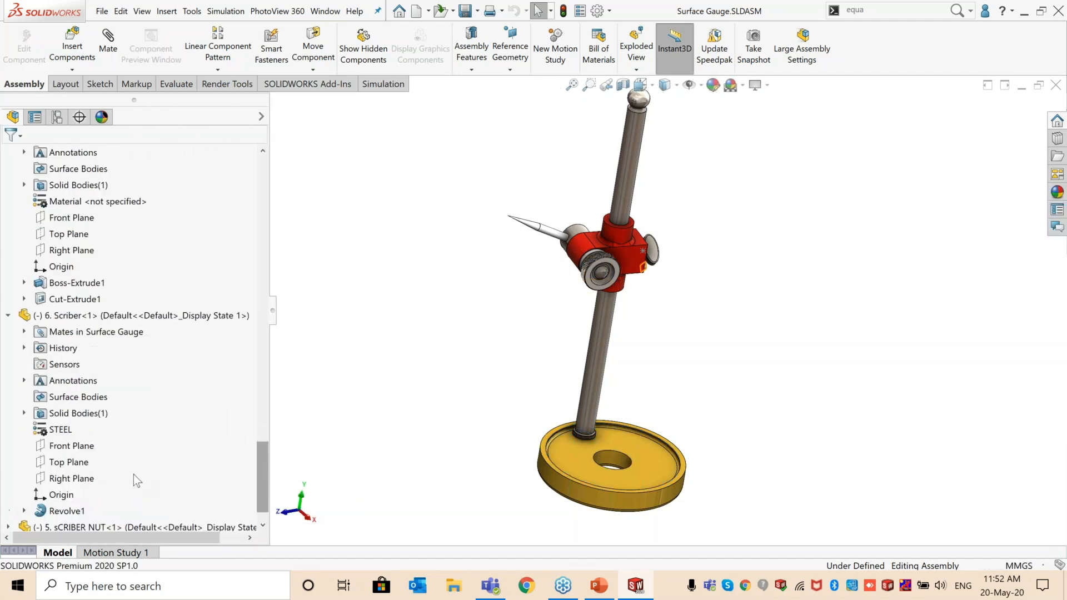
left_click(8, 495)
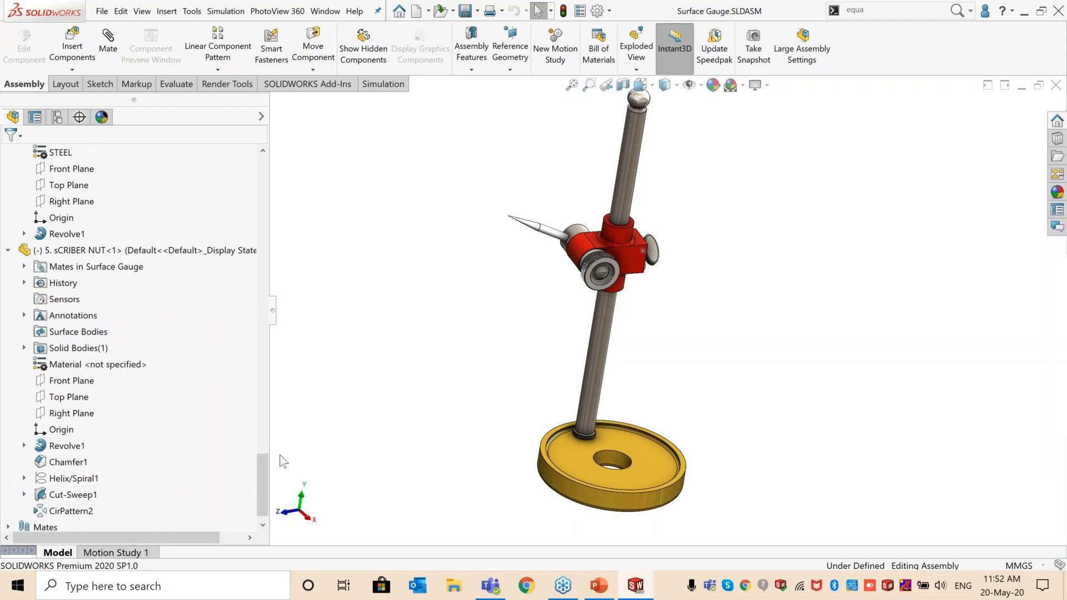
Step: Collapse all expanded items in the feature tree at once
left_click_drag(275, 489, 358, 230)
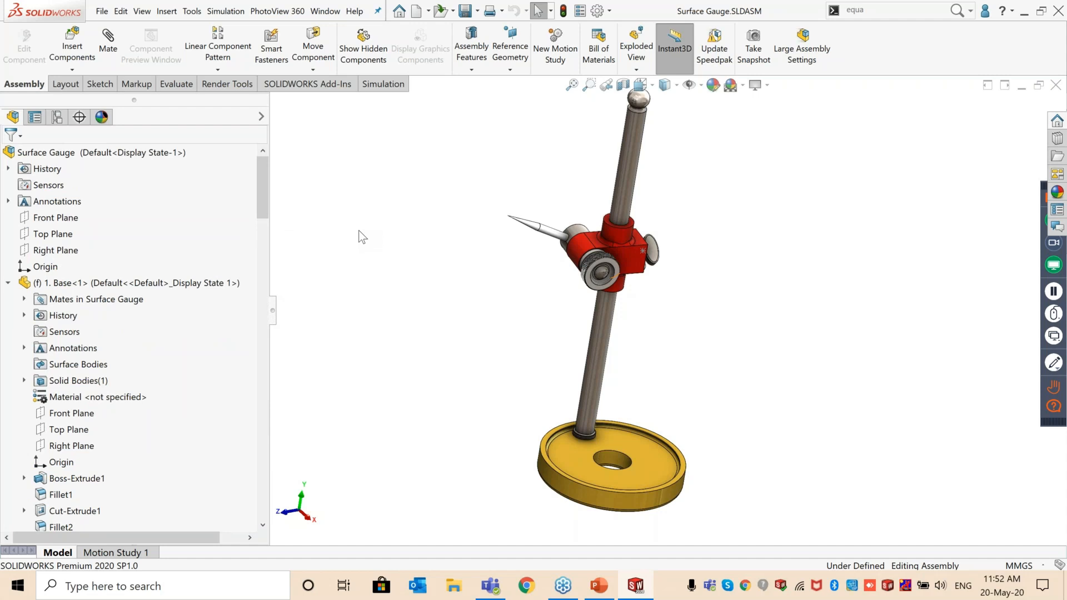
key("shift+c")
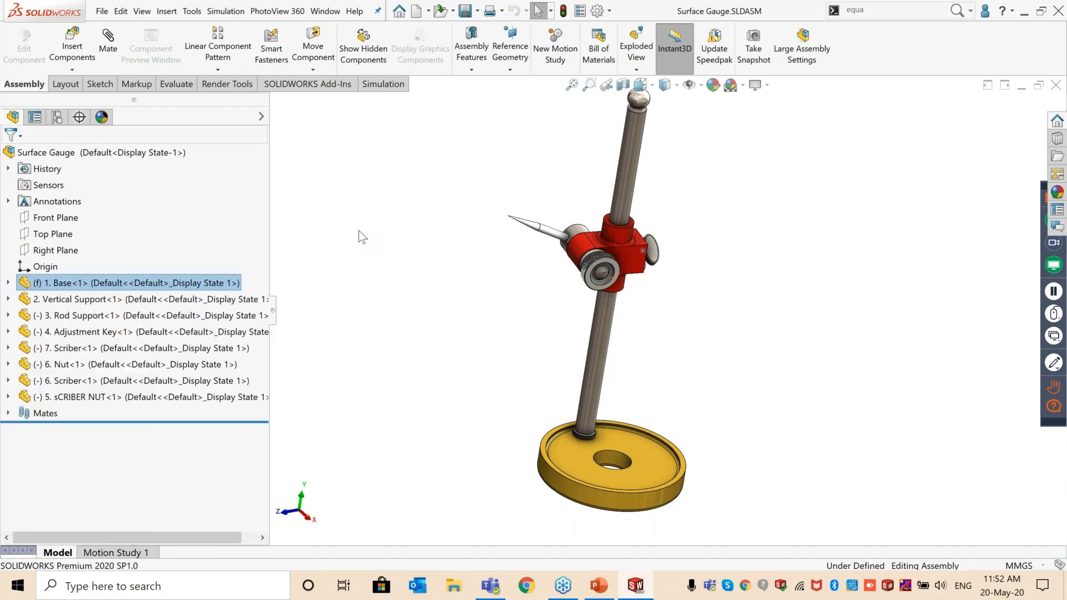
Step: Select the domed end inside the knurled nut to locate its component in the feature tree, and clear the selection
mouse_move(87, 347)
middle_click_drag(603, 291, 581, 288)
scroll(598, 272, "down", 4)
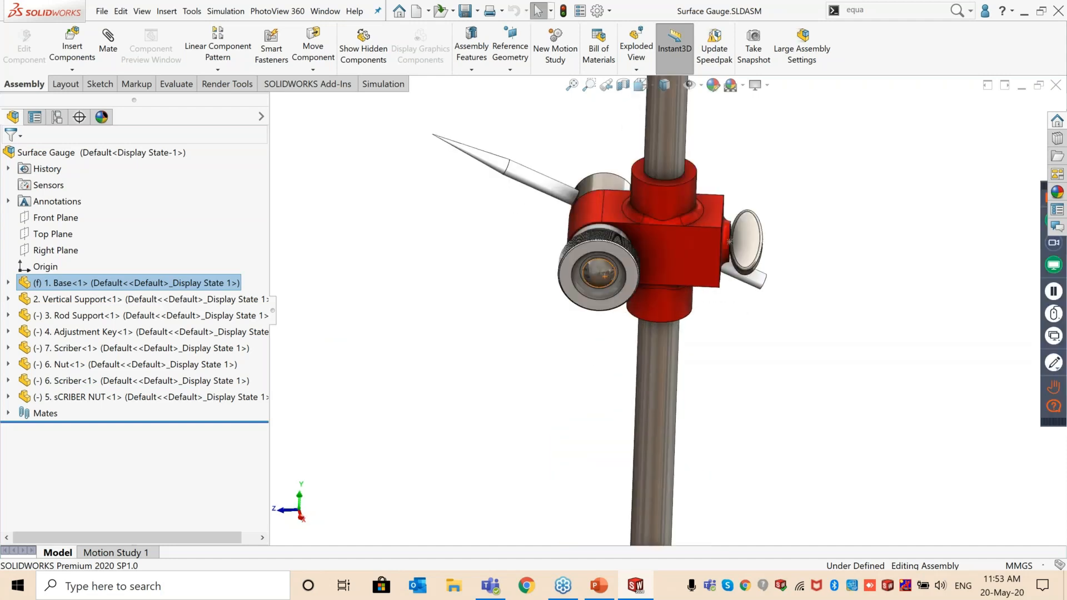
left_click(598, 272)
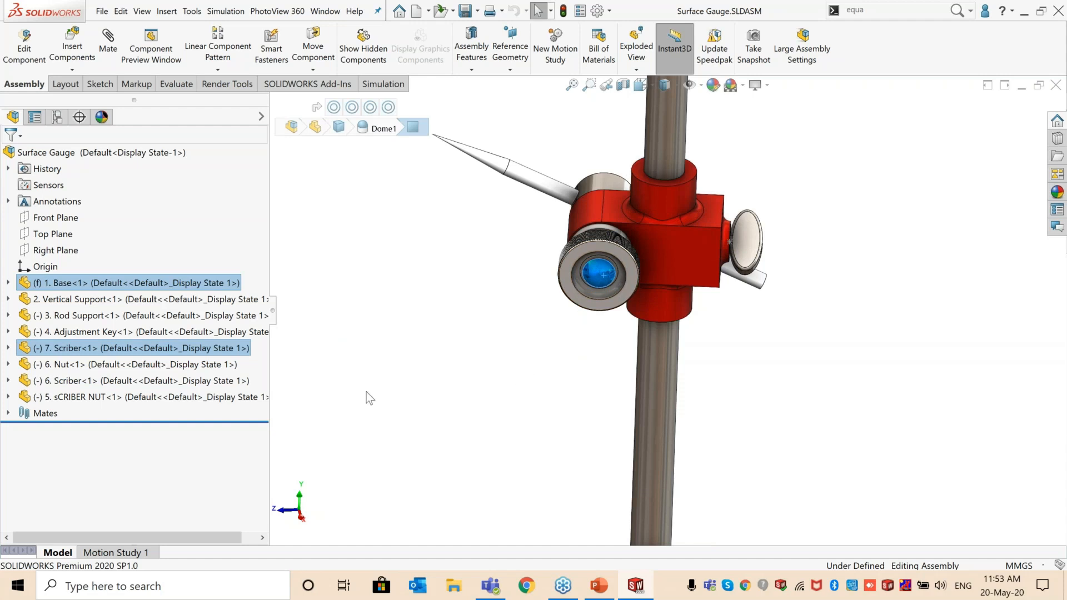
left_click(527, 369)
left_click(590, 290)
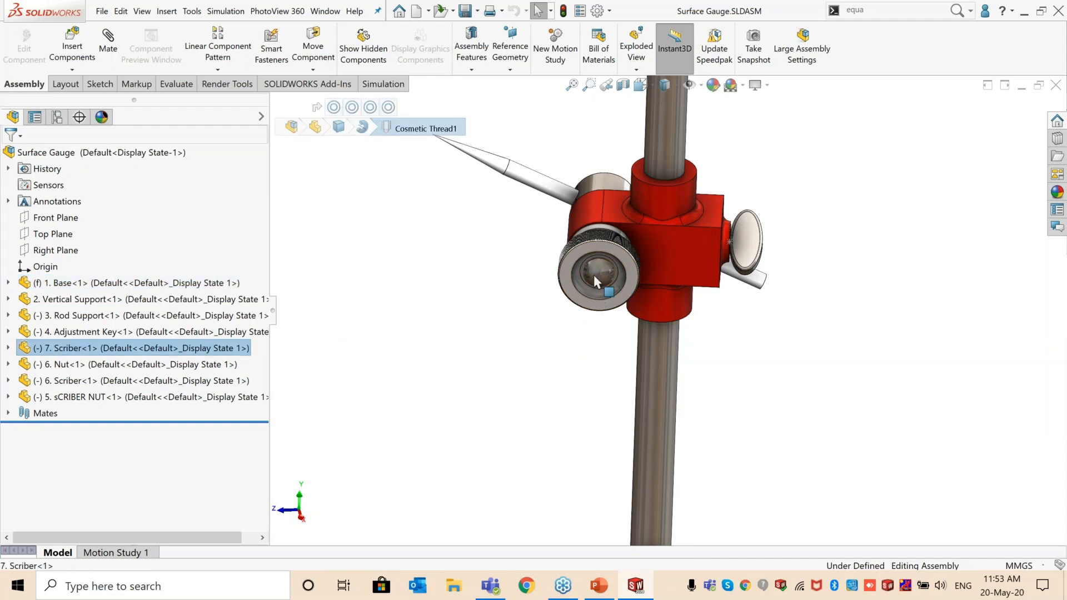
scroll(661, 328, "up", 3)
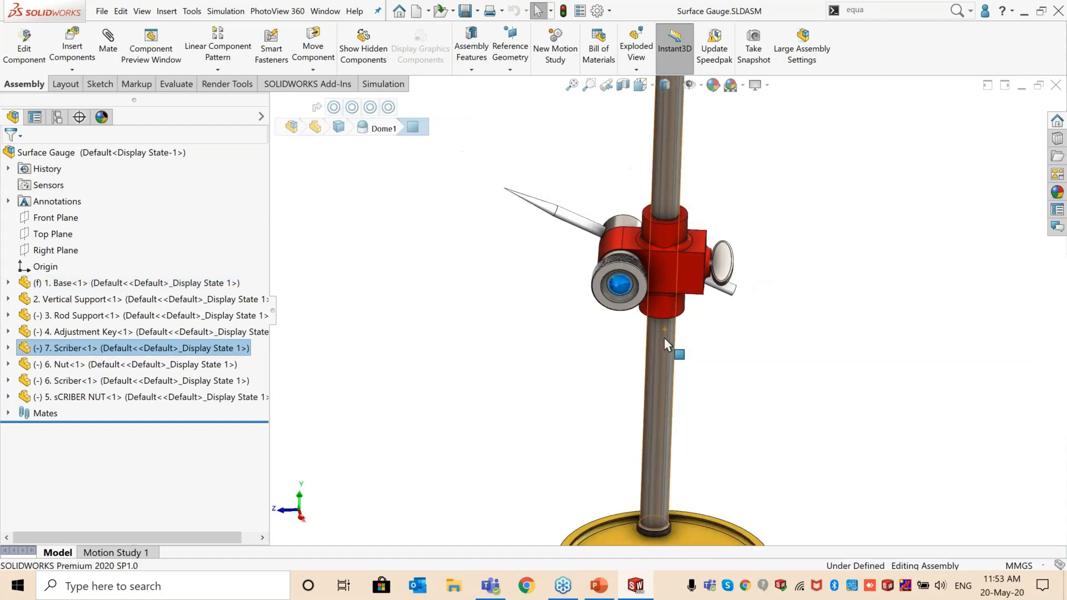
left_click(491, 338)
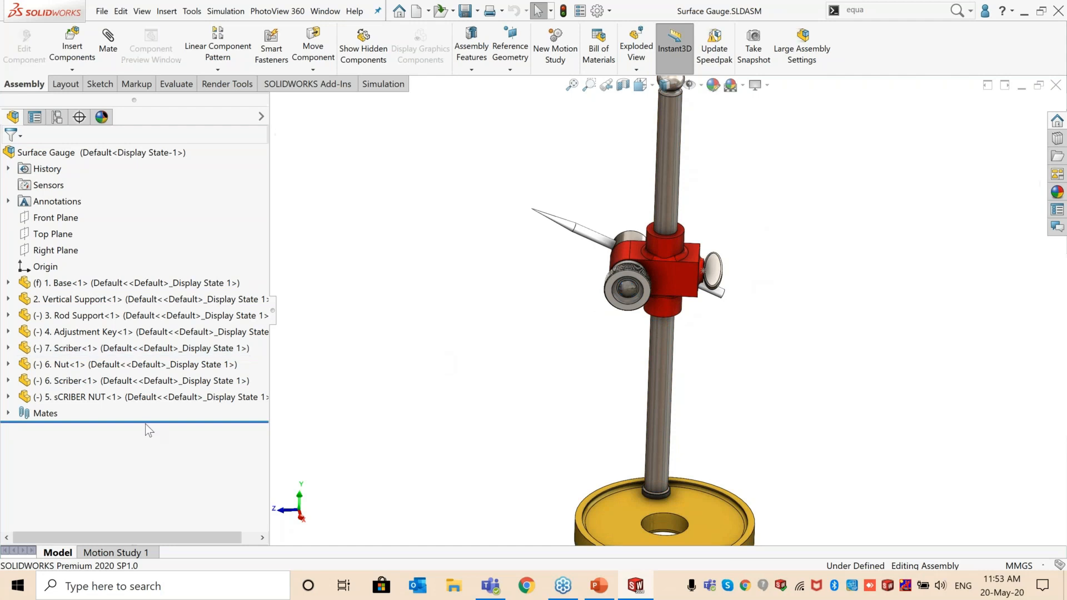
Step: Zoom to the 7. Scriber component from the feature tree to find it in the model, and clear the selection
right_click(56, 348)
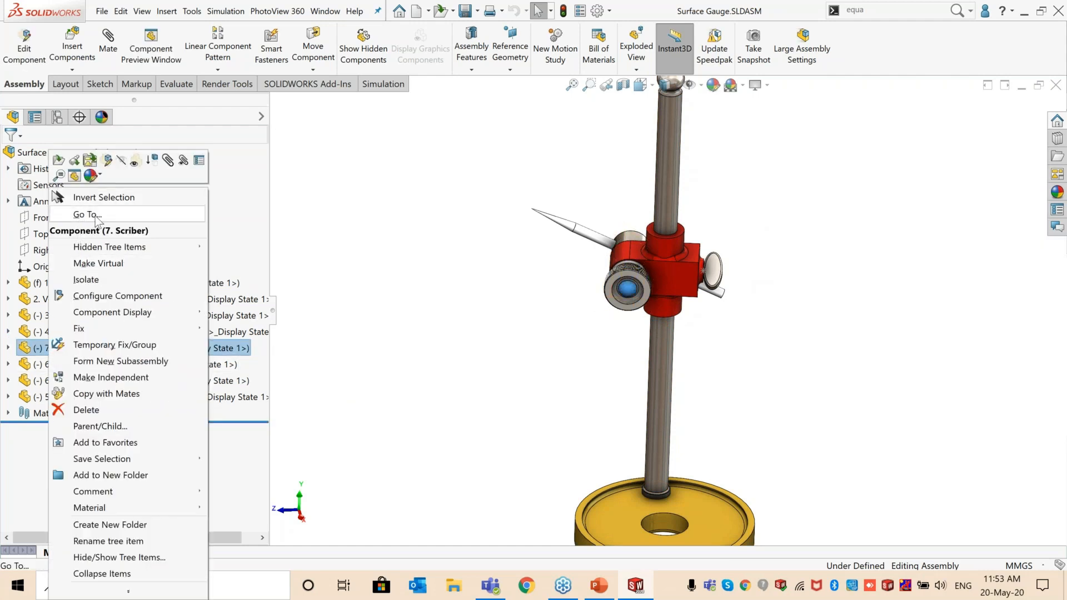
left_click(58, 176)
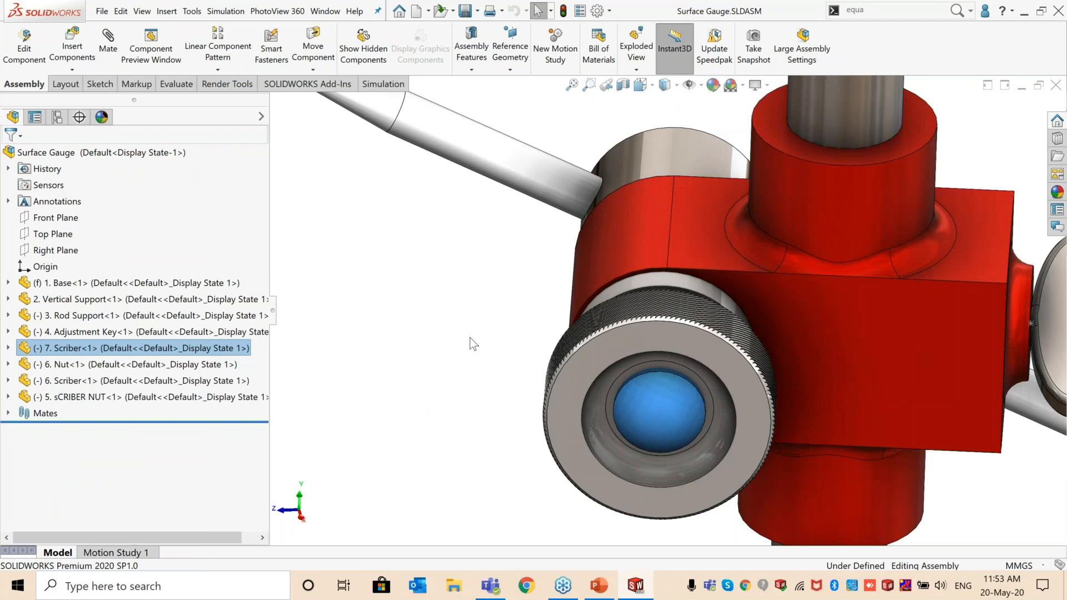
left_click(495, 332)
scroll(861, 362, "down", 3)
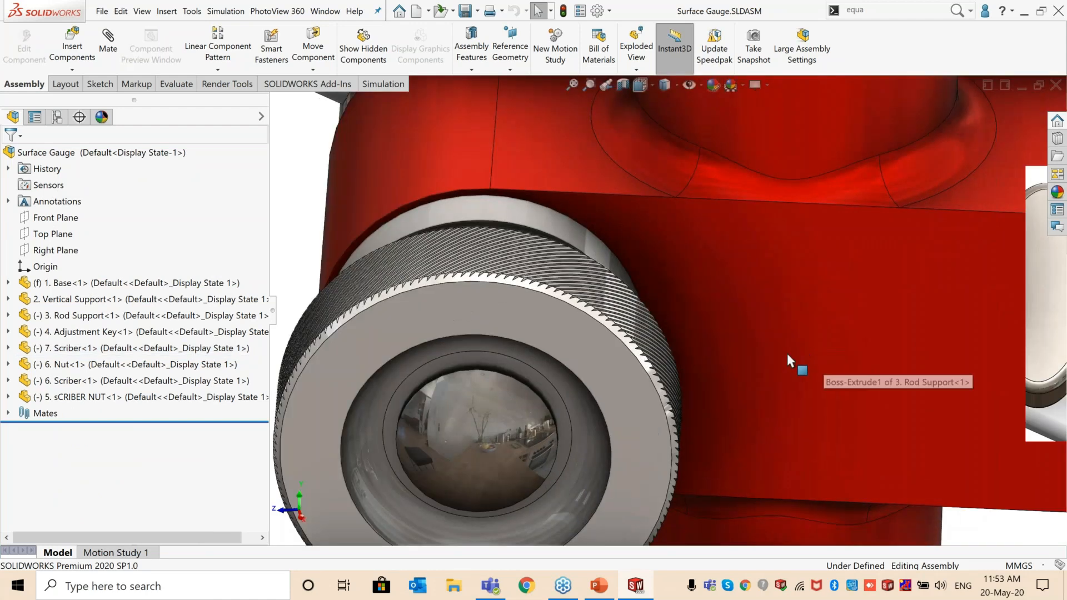
scroll(785, 352, "up", 5)
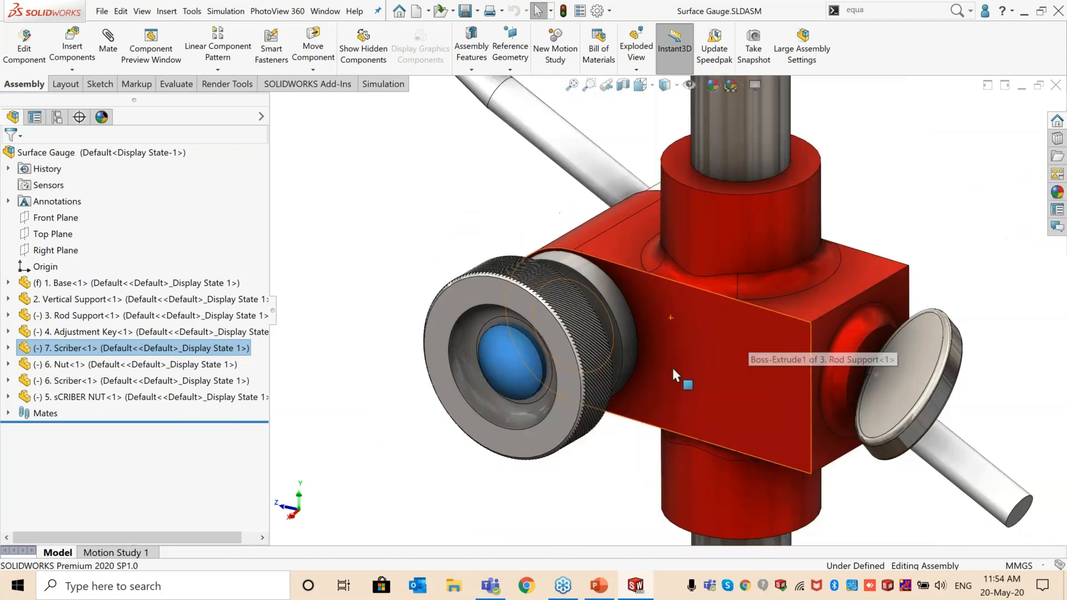
scroll(671, 367, "up", 5)
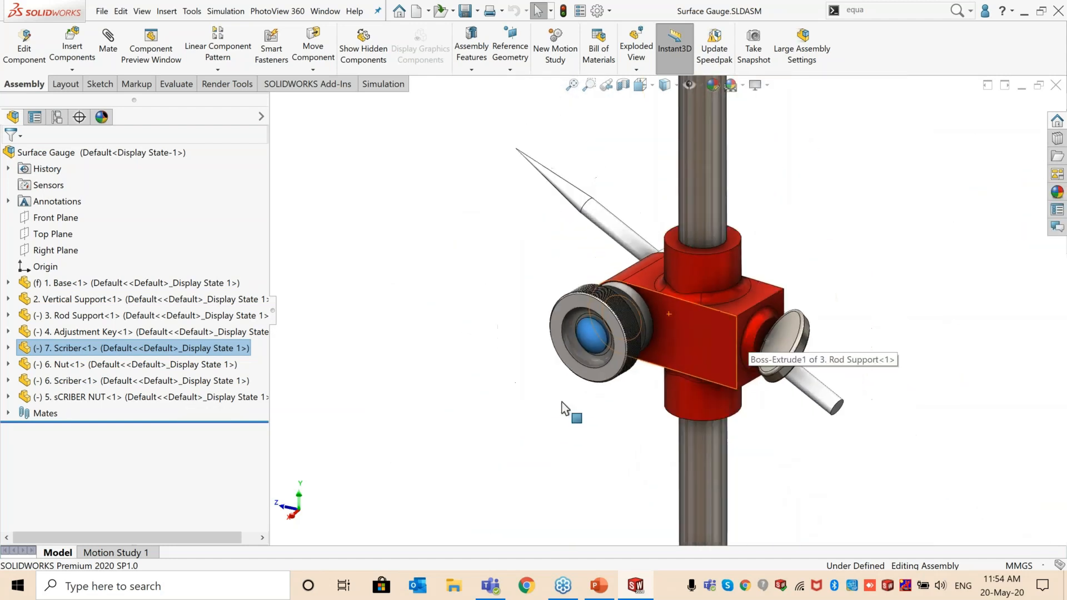
scroll(764, 387, "up", 2)
left_click(424, 413)
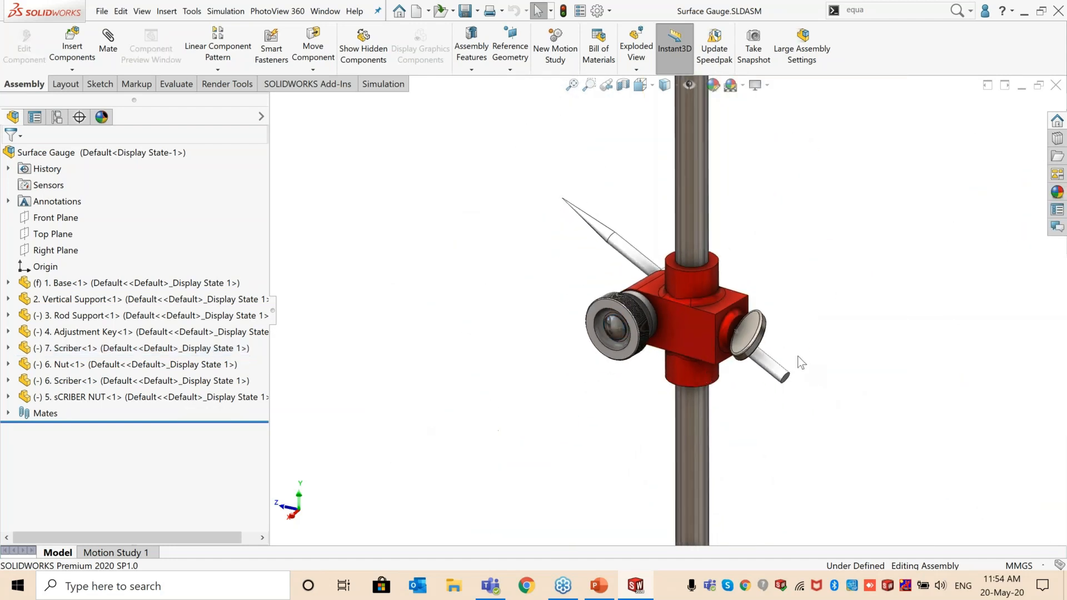
Step: Orient the assembly normal to the Y axis and to the X axis with the reference triad
scroll(800, 359, "down", 3)
scroll(597, 372, "up", 5)
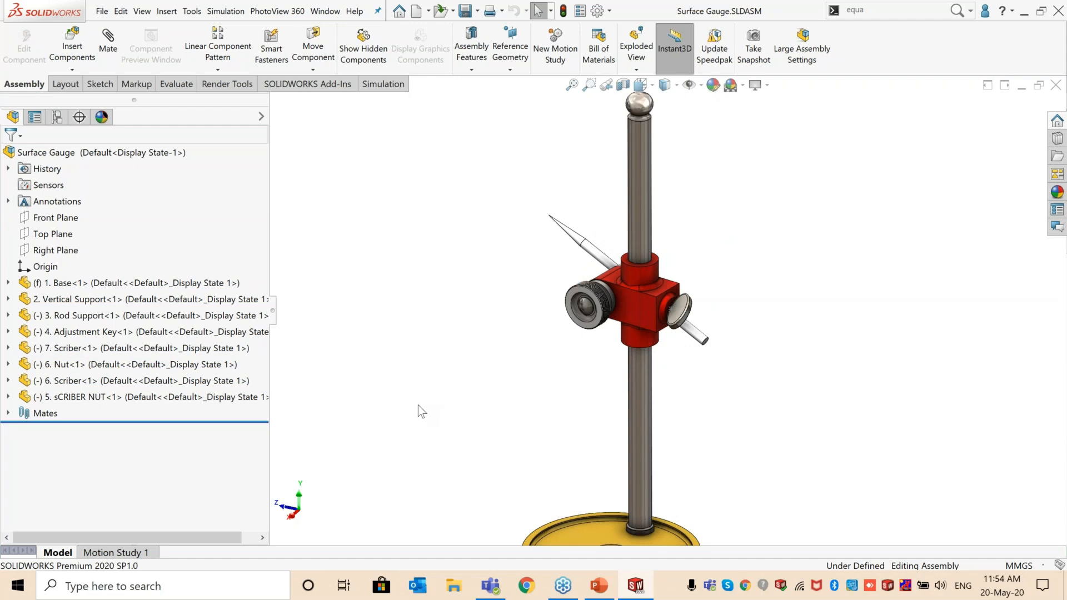
left_click(300, 501)
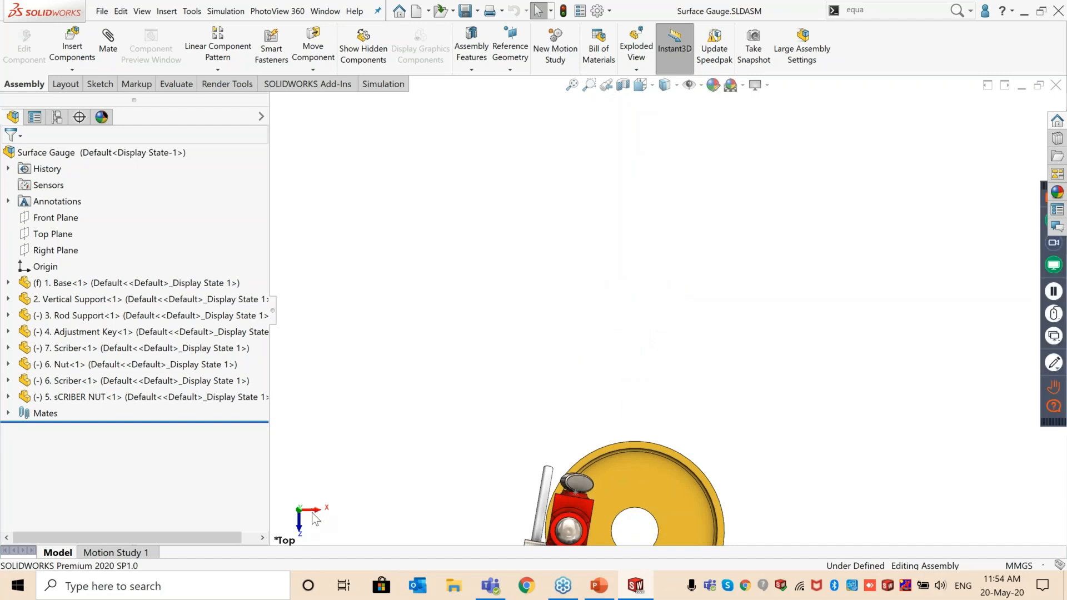
left_click(314, 510)
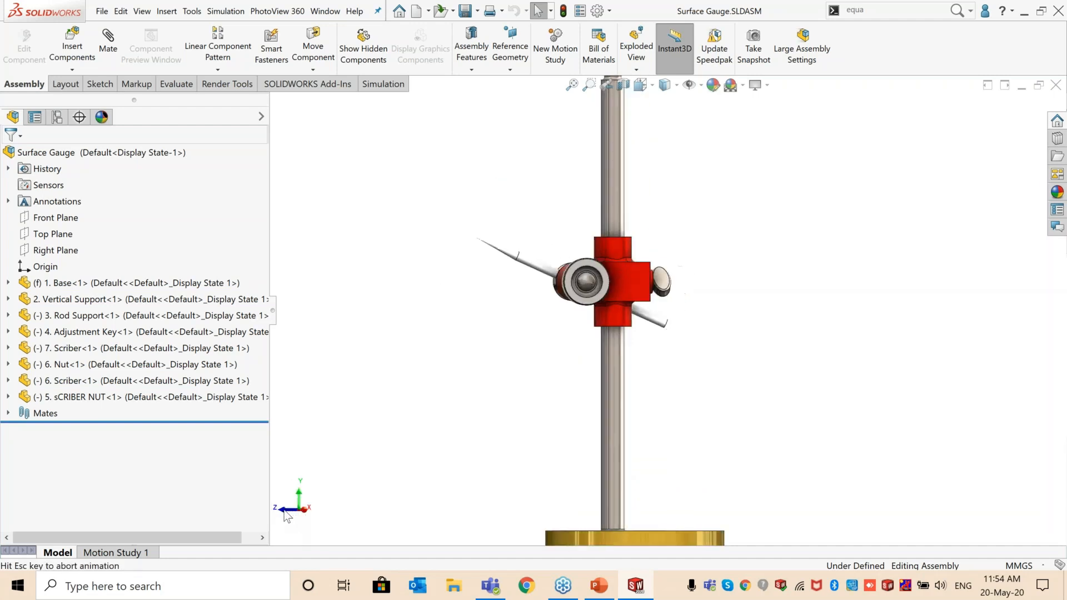
Step: Orient the surface gauge assembly to its top, front and right views with the reference triad, and fit it to the window
left_click(315, 511)
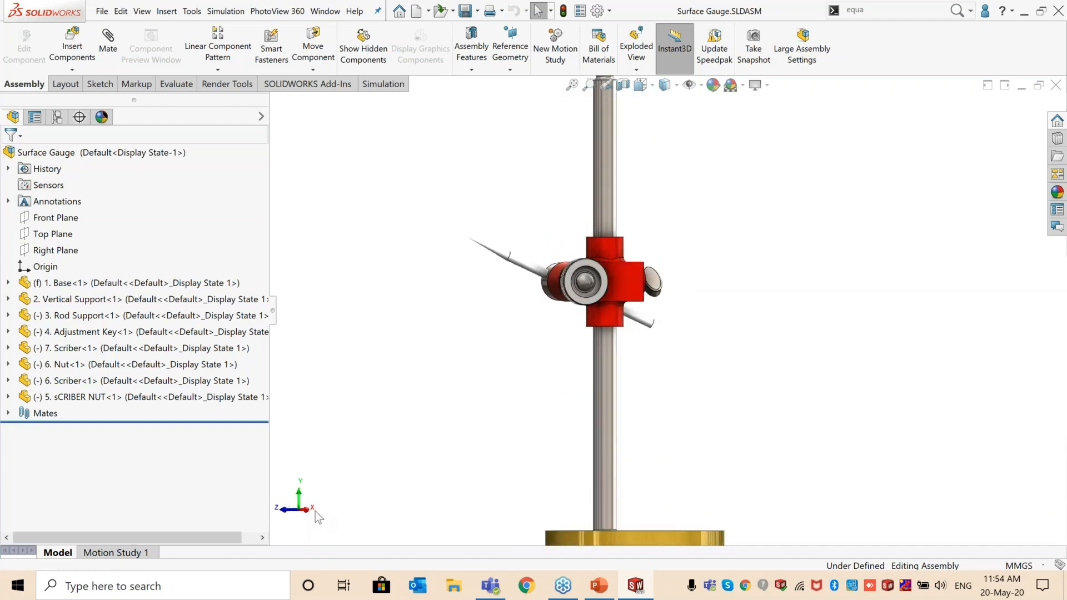
left_click(308, 505)
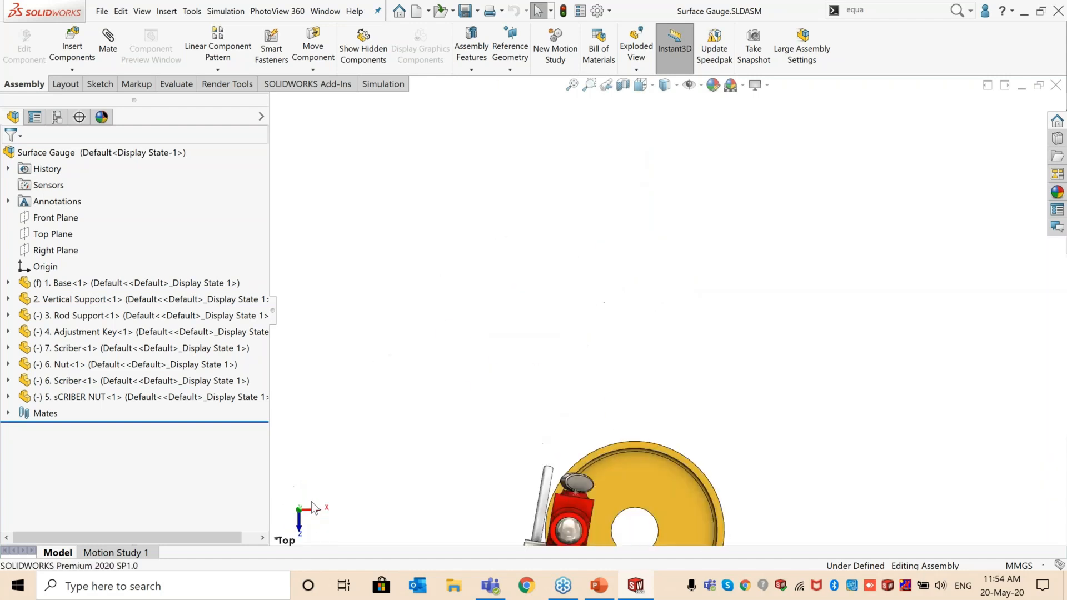
left_click(302, 528)
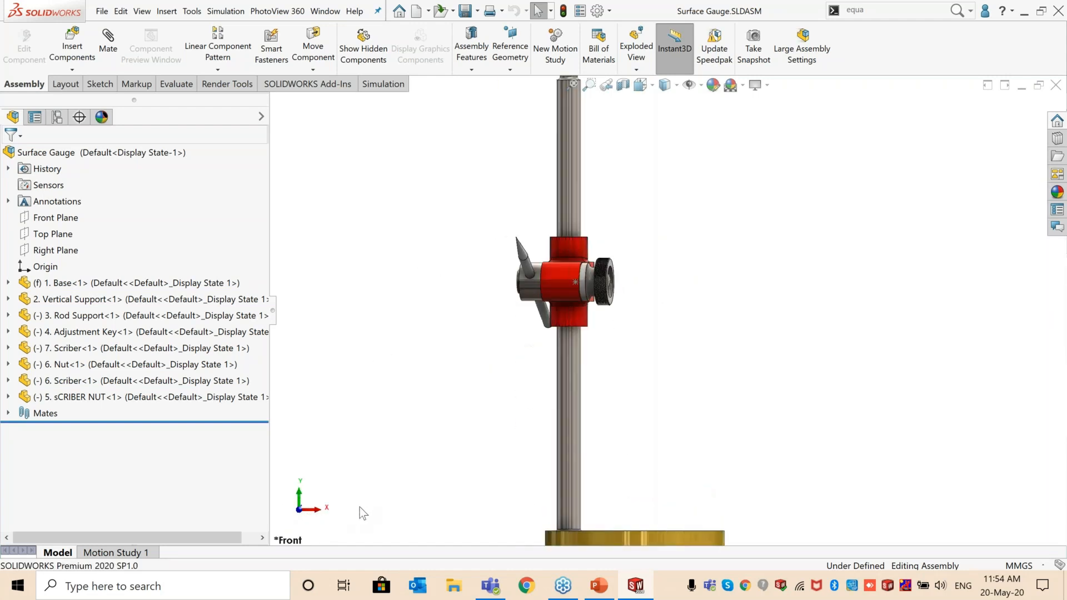
left_click(310, 510)
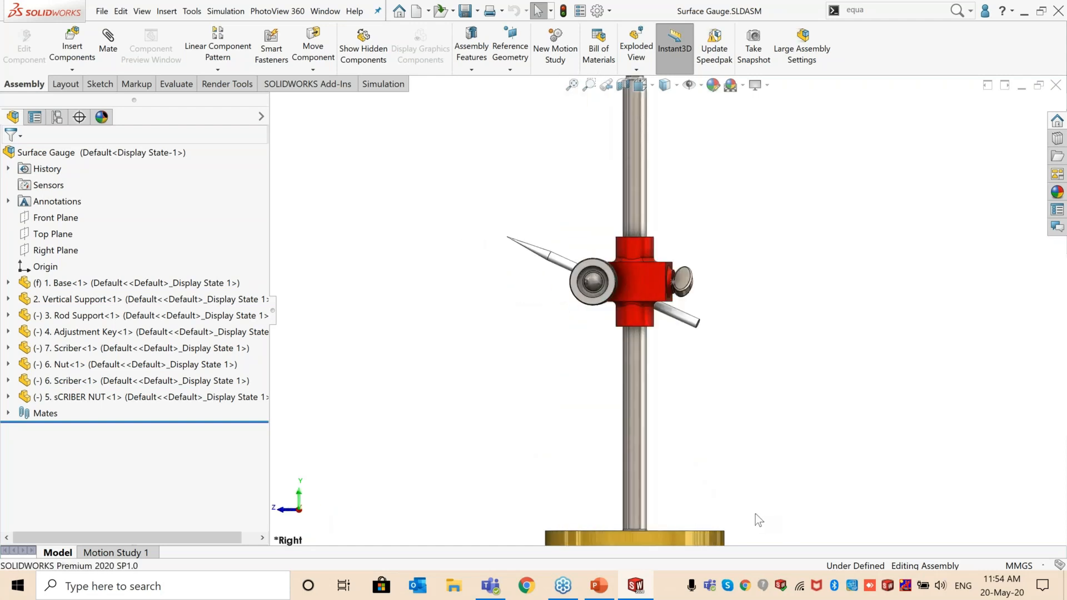
key("f")
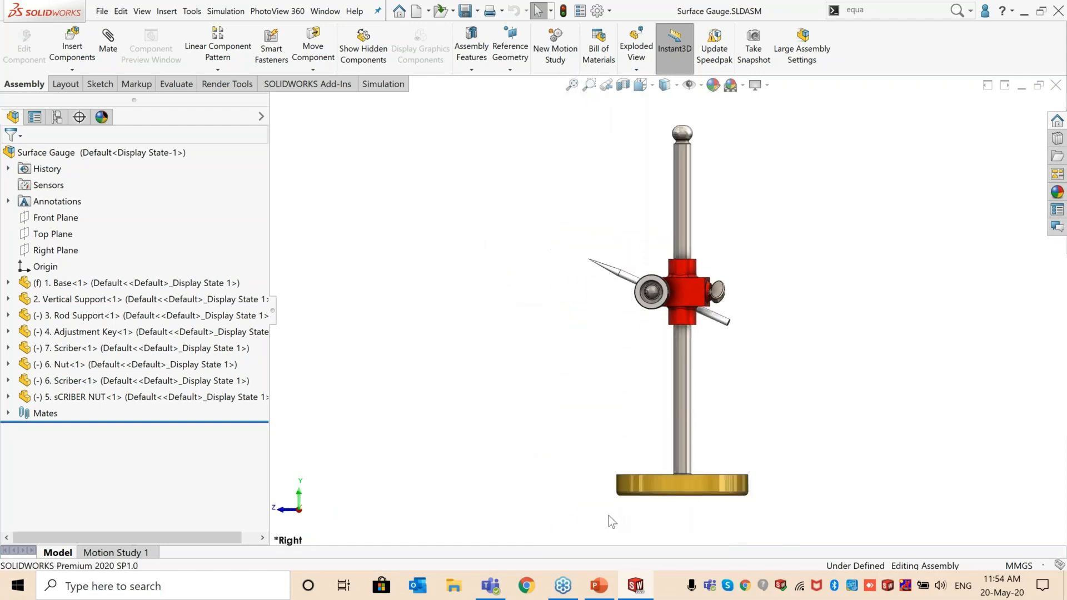
Step: Orient the assembly normal to the Y axis and to the Z axis with the reference triad, fitting each view
left_click(299, 491)
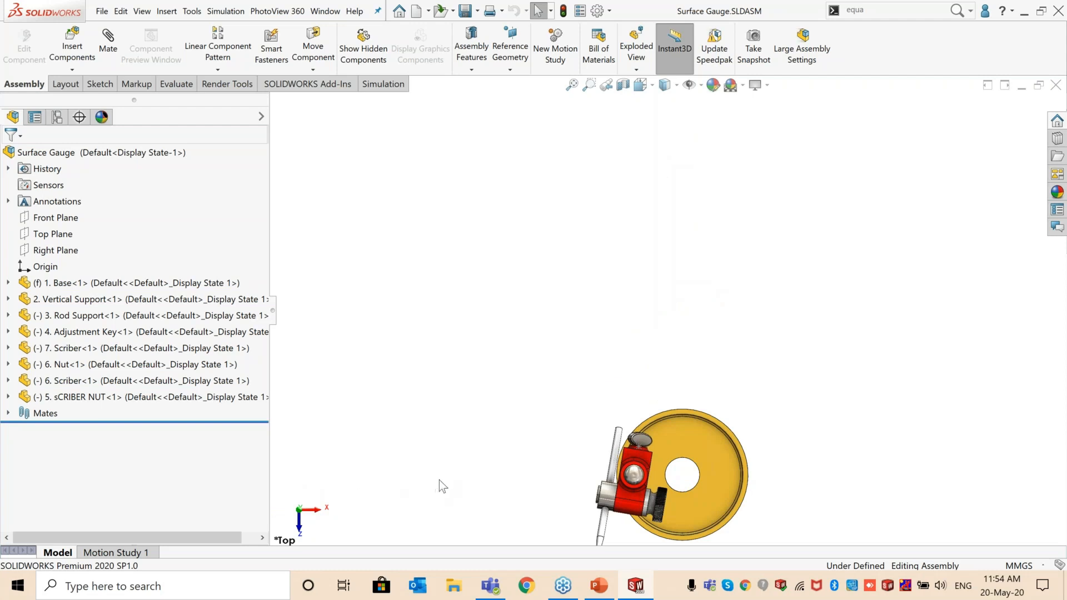
key("f")
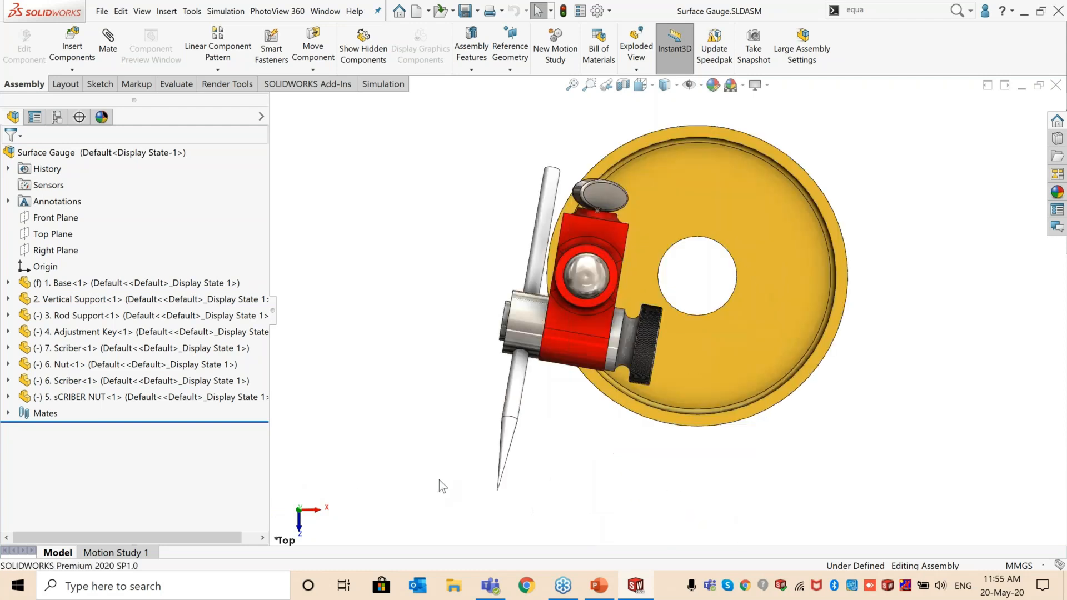
left_click(299, 527)
key("f")
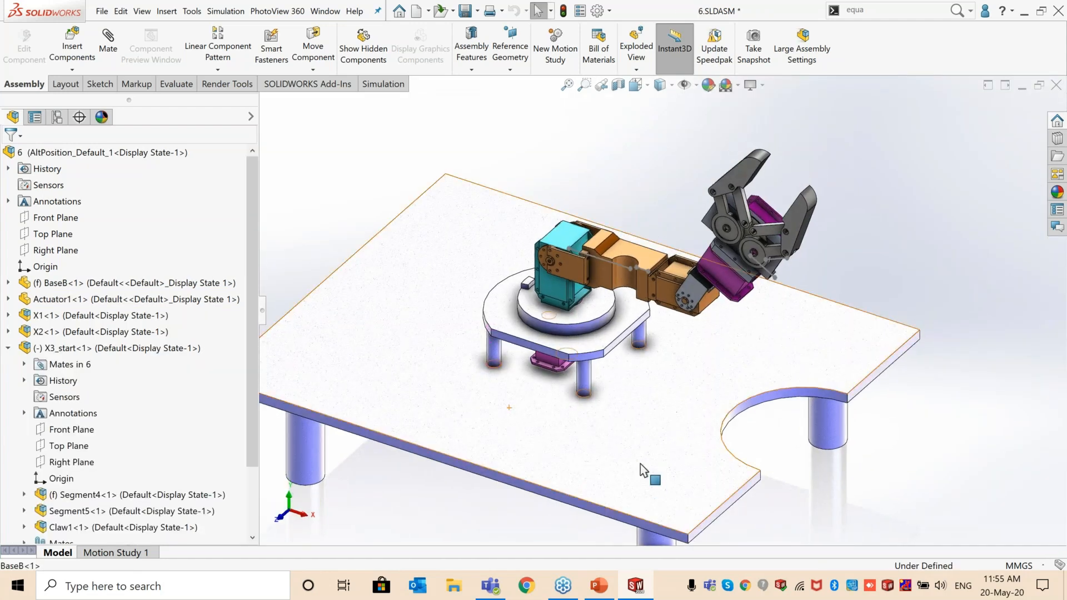
Step: Examine the robot arm assembly and its base table from several angles and distances
left_click(518, 451)
middle_click_drag(518, 447, 524, 424)
left_click(438, 177)
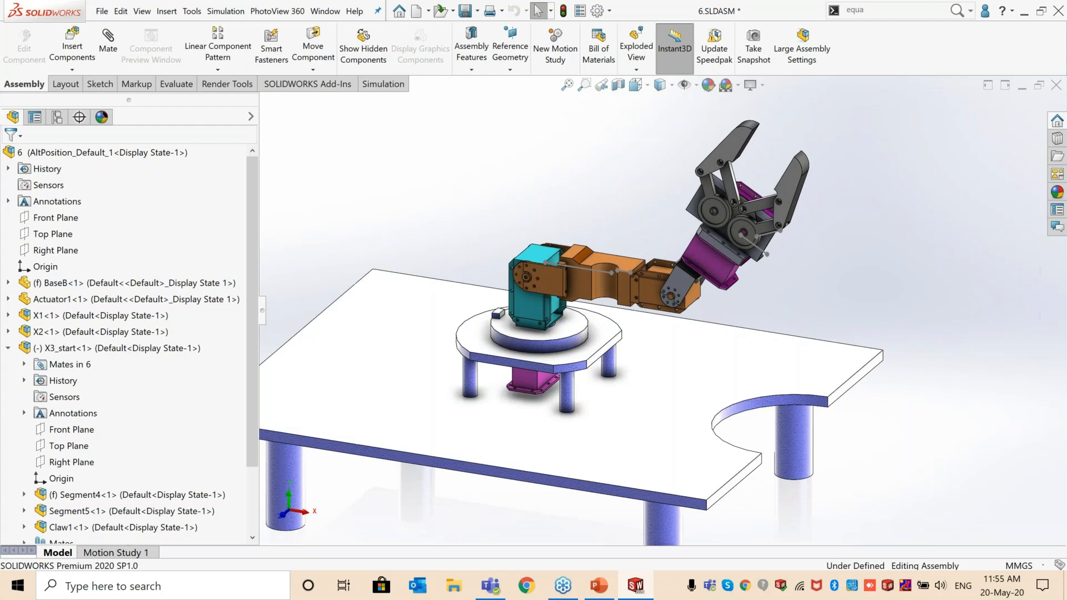
middle_click_drag(438, 284, 441, 346)
scroll(442, 347, "up", 3)
scroll(521, 372, "down", 2)
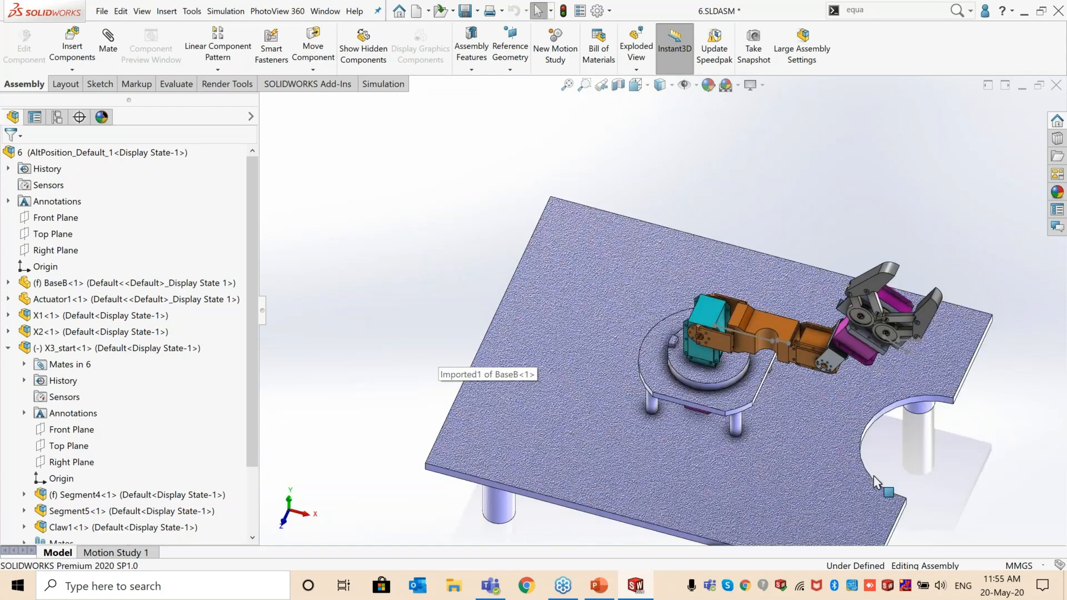
scroll(875, 477, "down", 3)
scroll(731, 432, "up", 2)
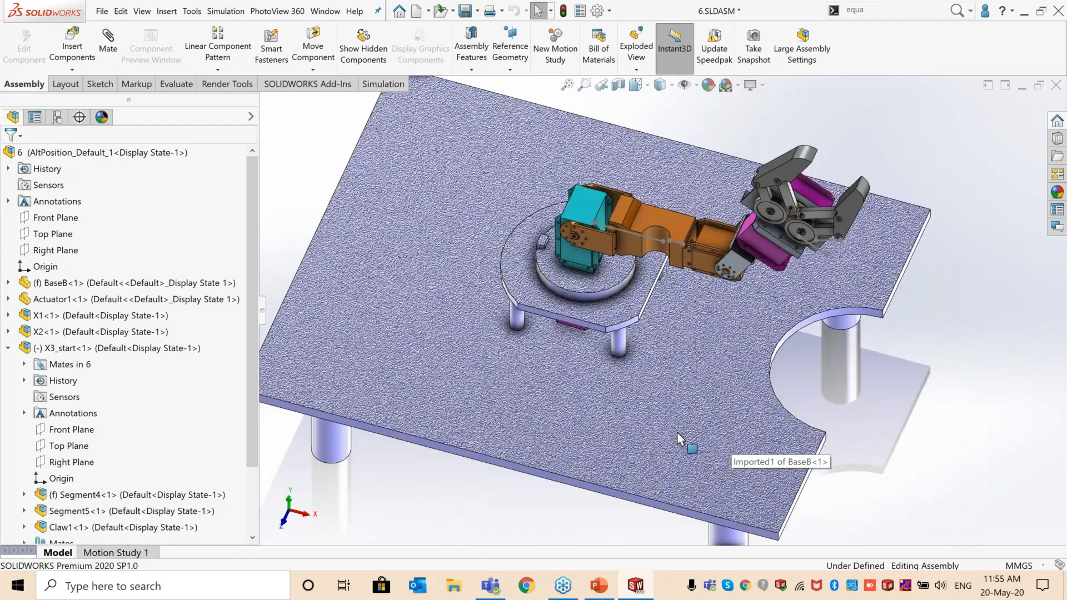
scroll(487, 405, "up", 2)
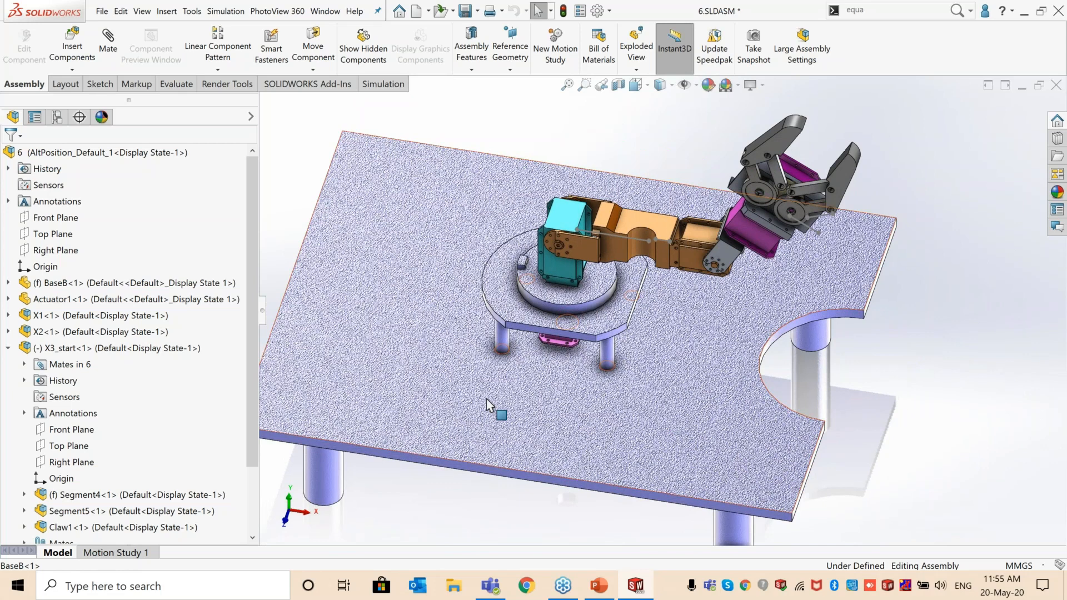
Step: Replace the BaseB table component with Base.SLDPRT, keeping name-matched configuration and re-attached mates, and accept the mated entities
left_click(409, 325)
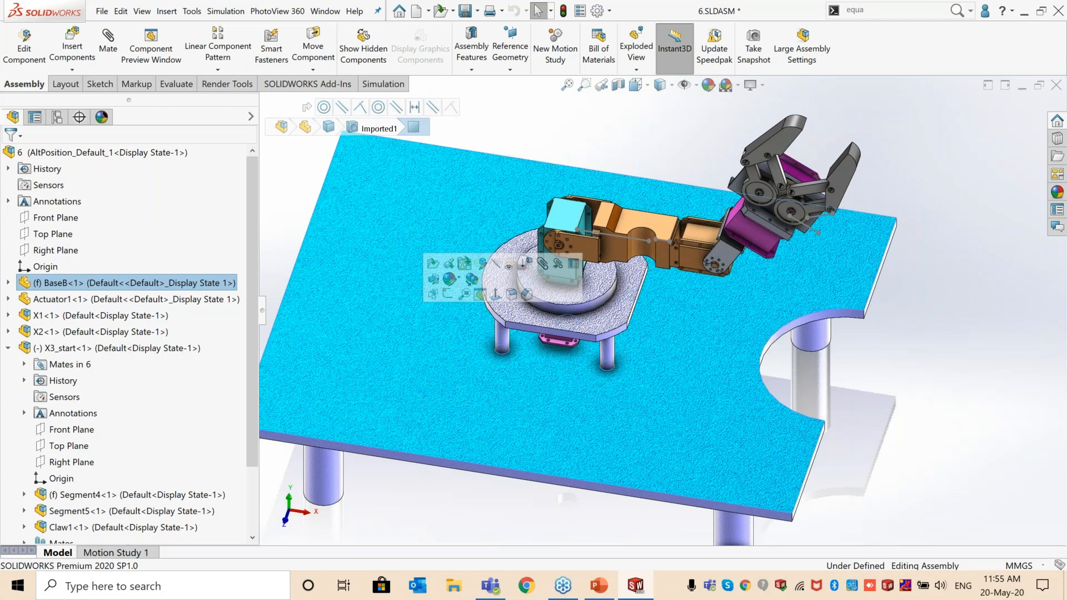
right_click(408, 322)
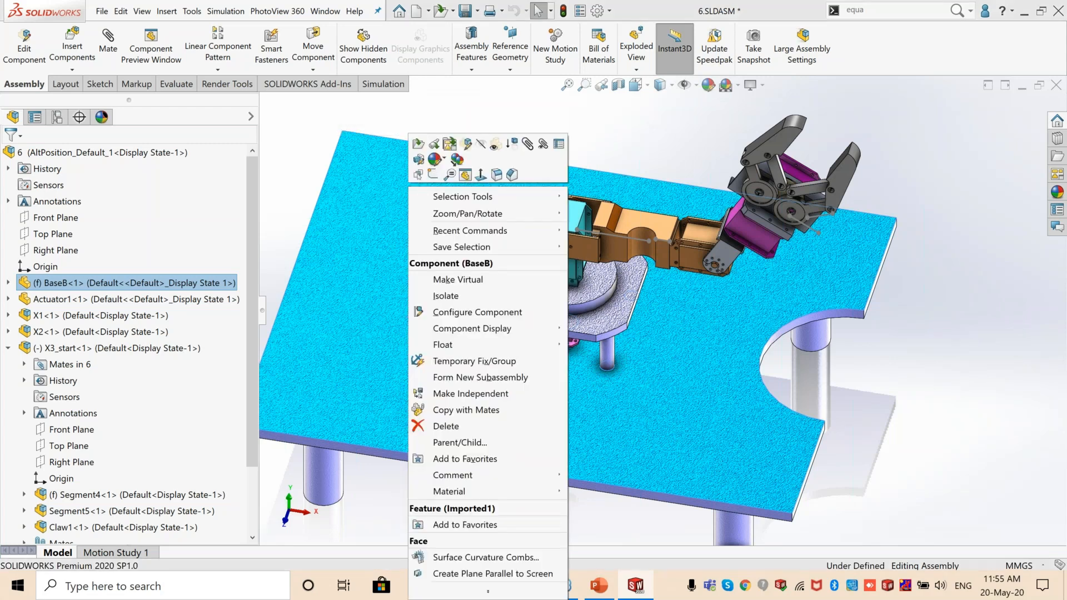
left_click(438, 595)
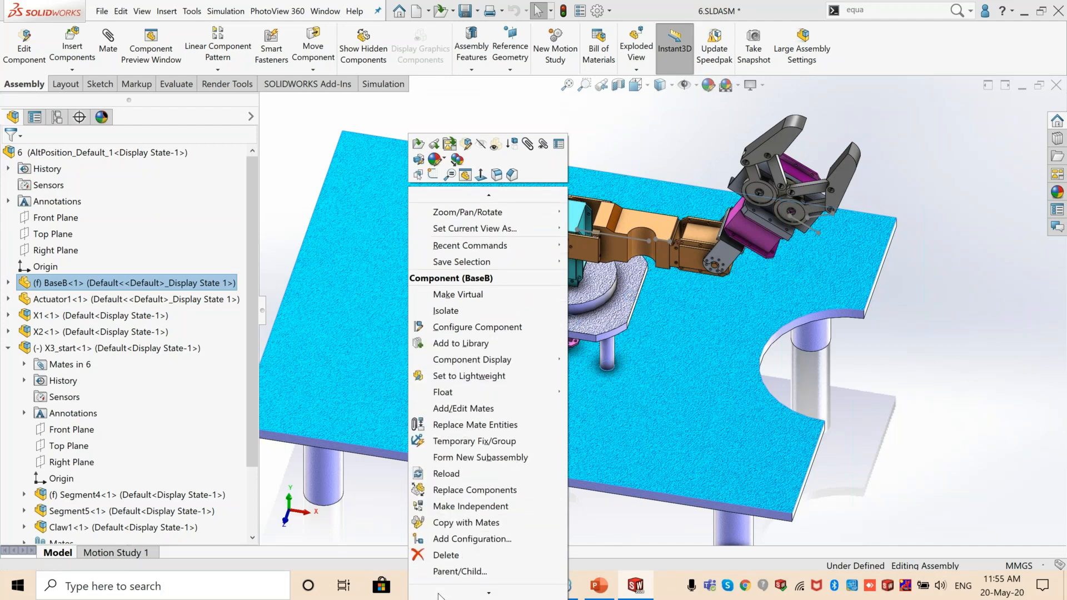
left_click(453, 492)
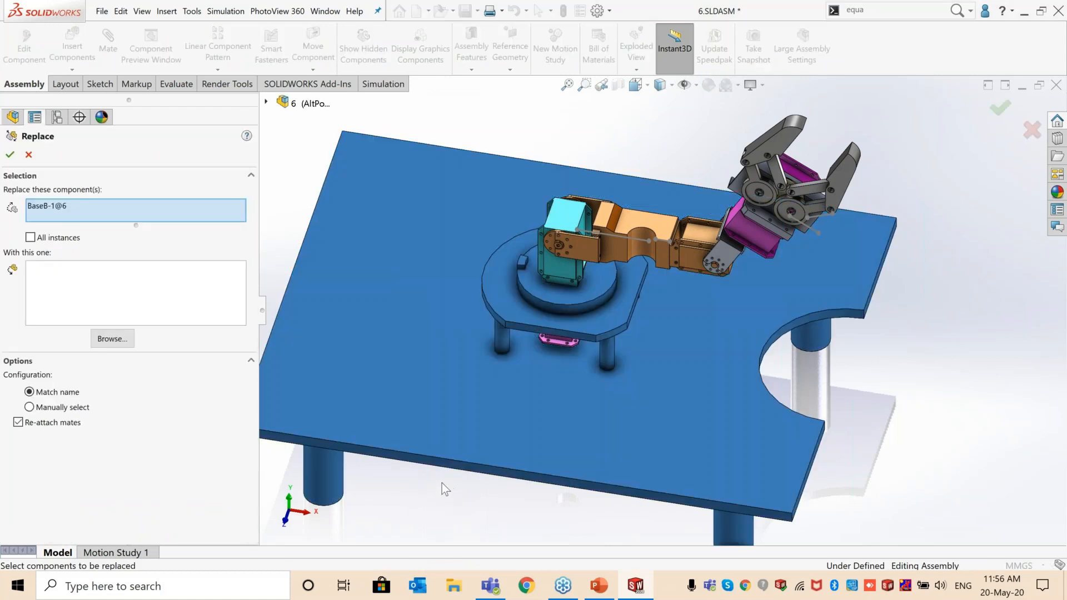
left_click(112, 339)
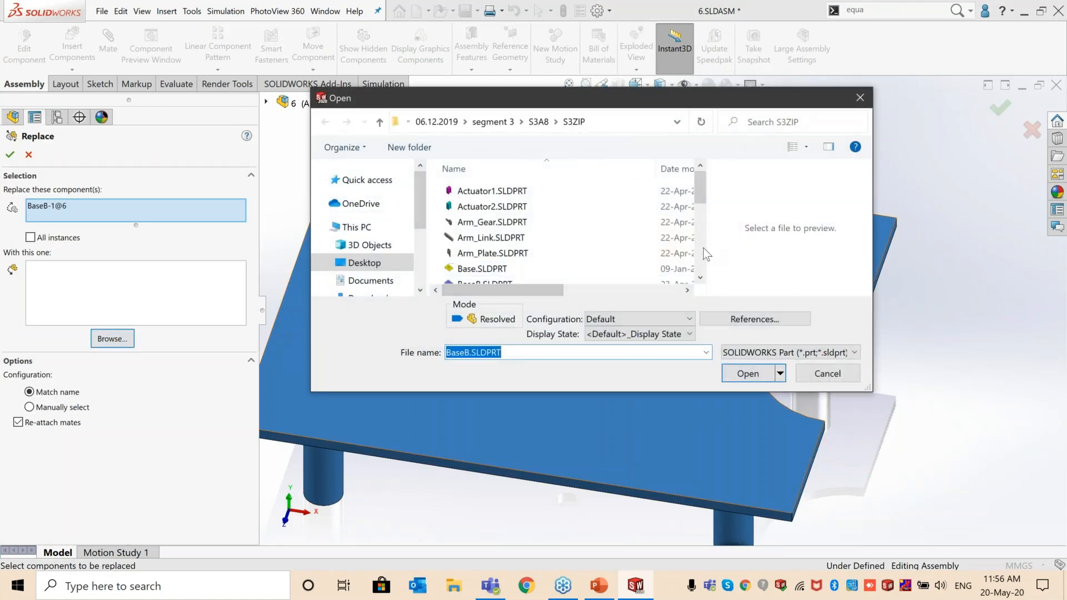
left_click(700, 277)
left_click(700, 277)
left_click(521, 245)
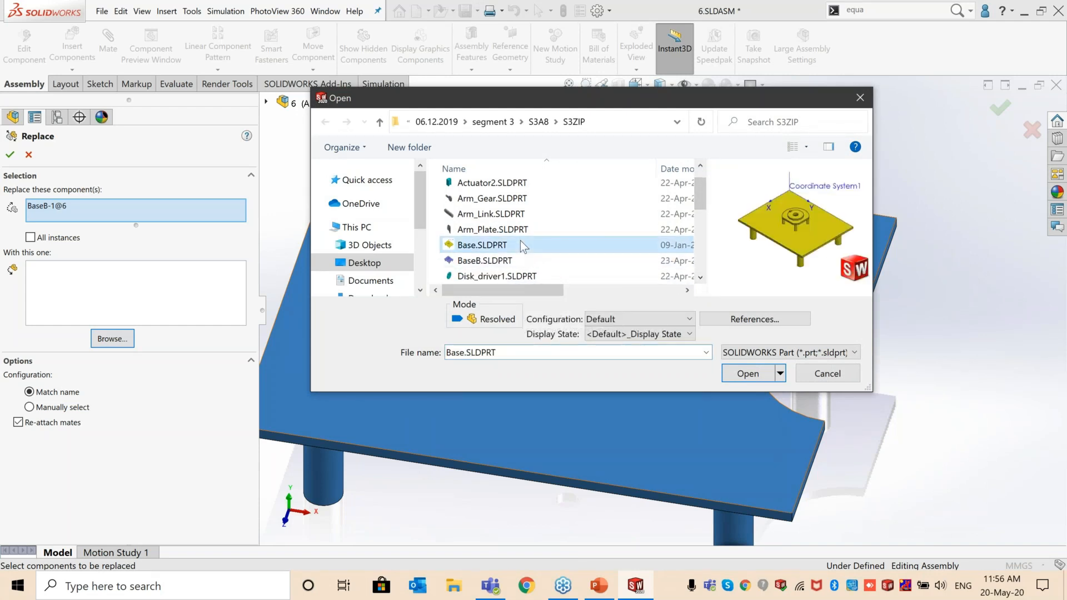
left_click(754, 374)
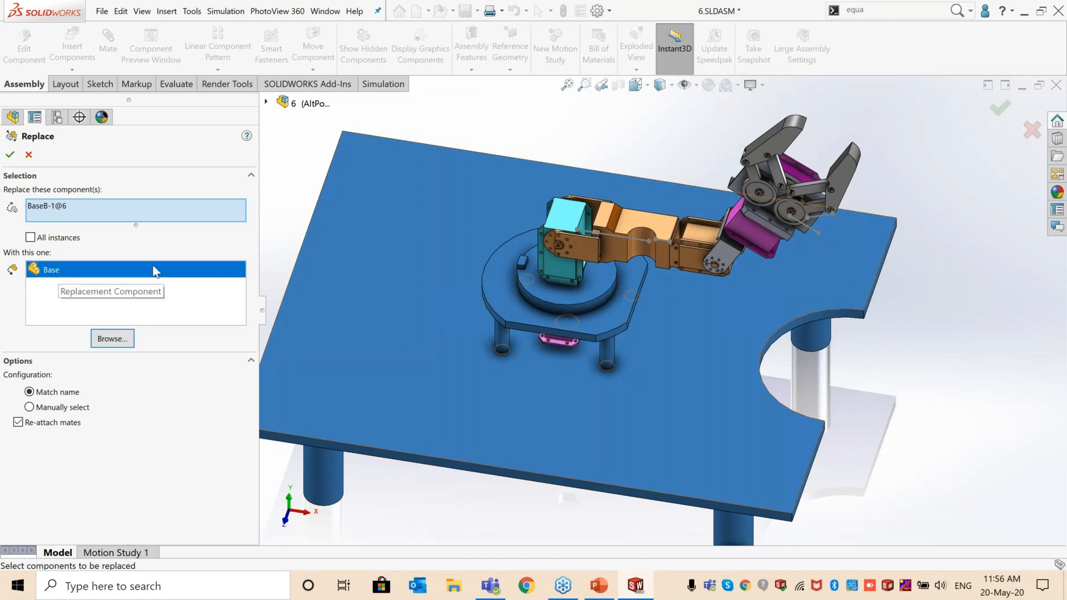
left_click(10, 156)
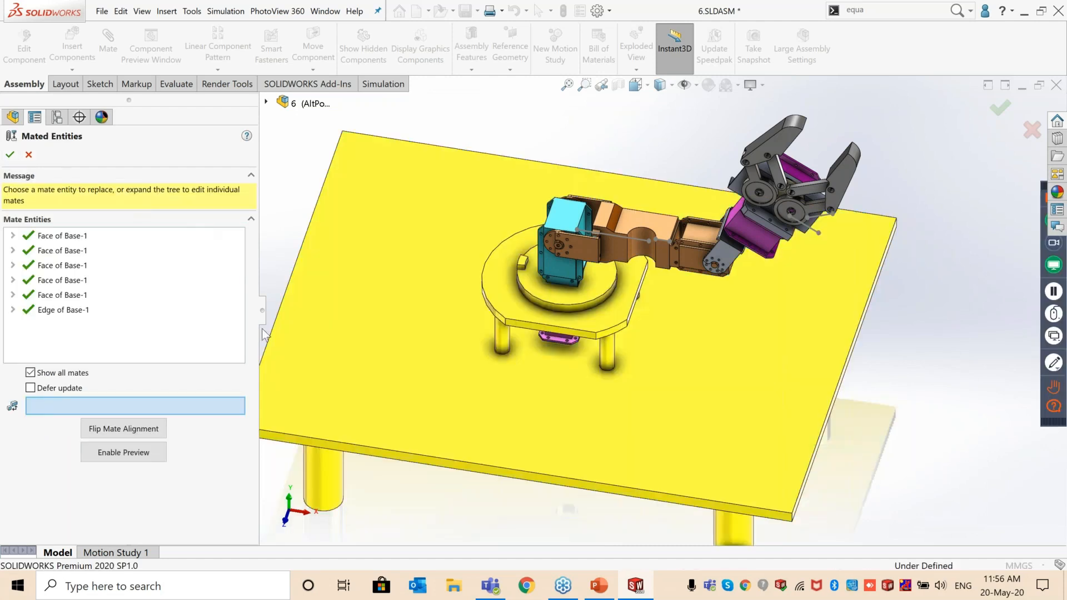
left_click(10, 156)
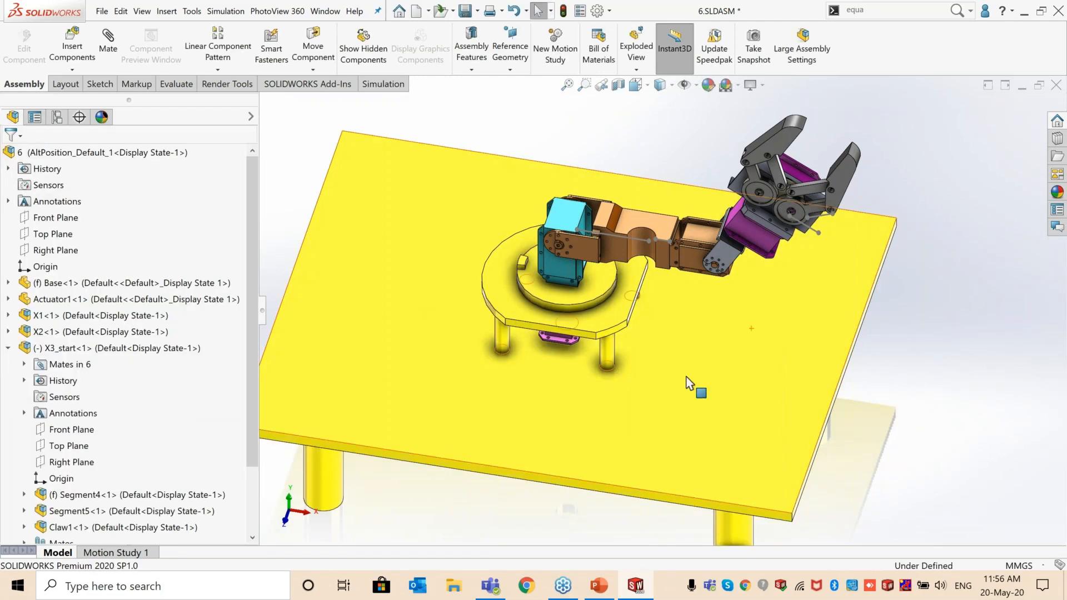
Step: Inspect the replaced table and close the robot arm assembly without saving its changes
mouse_move(636, 369)
middle_mouse_down()
mouse_move(628, 322)
mouse_move(618, 365)
middle_mouse_up()
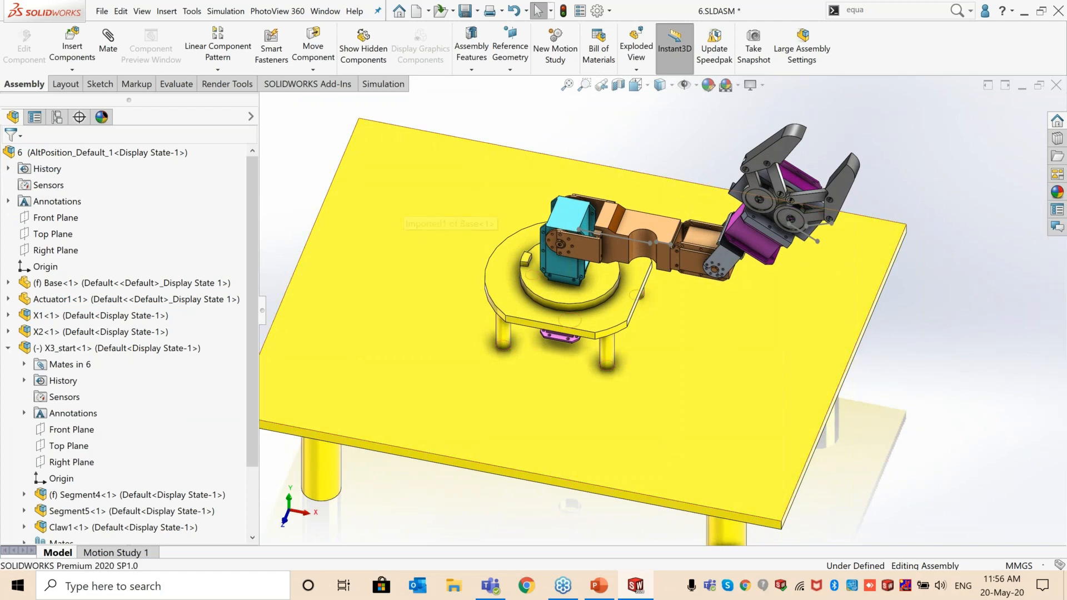
scroll(608, 369, "up", 3)
mouse_move(604, 368)
middle_mouse_down()
mouse_move(605, 355)
mouse_move(603, 374)
middle_mouse_up()
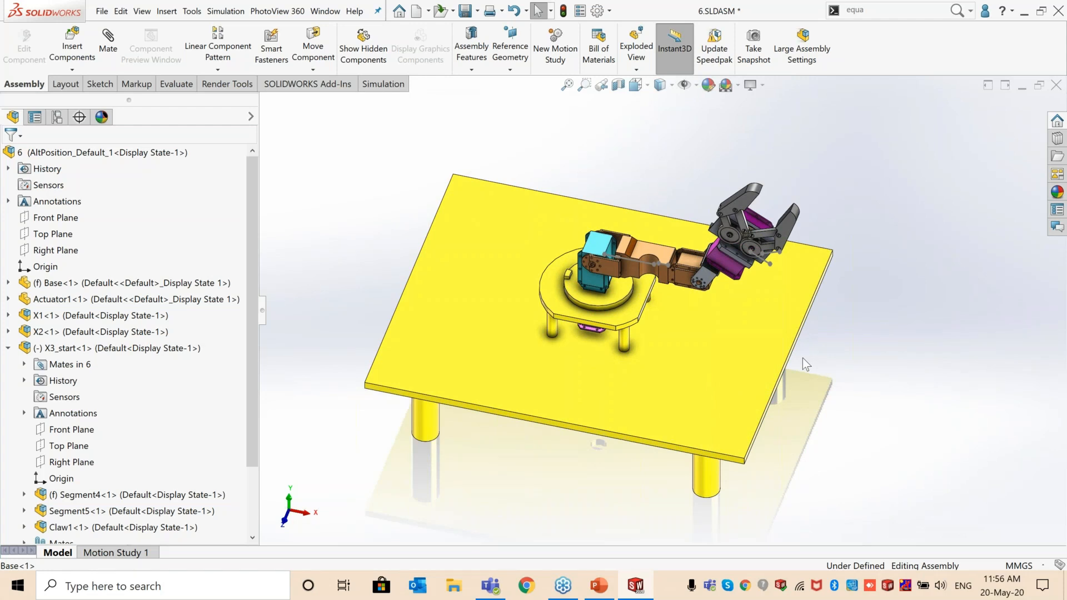
left_click(638, 391)
left_click(854, 335)
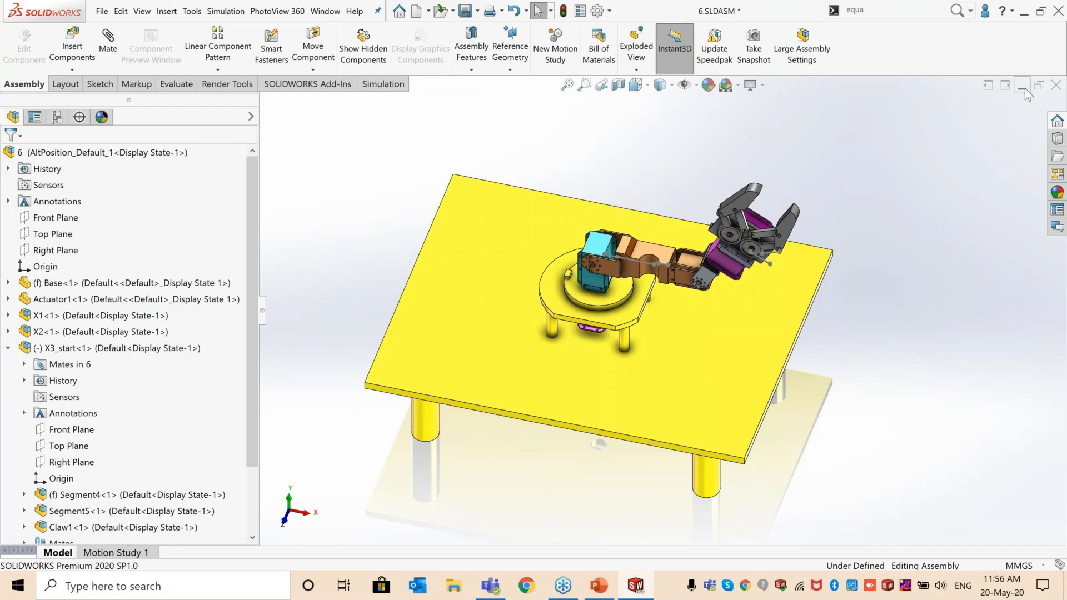
left_click(1056, 84)
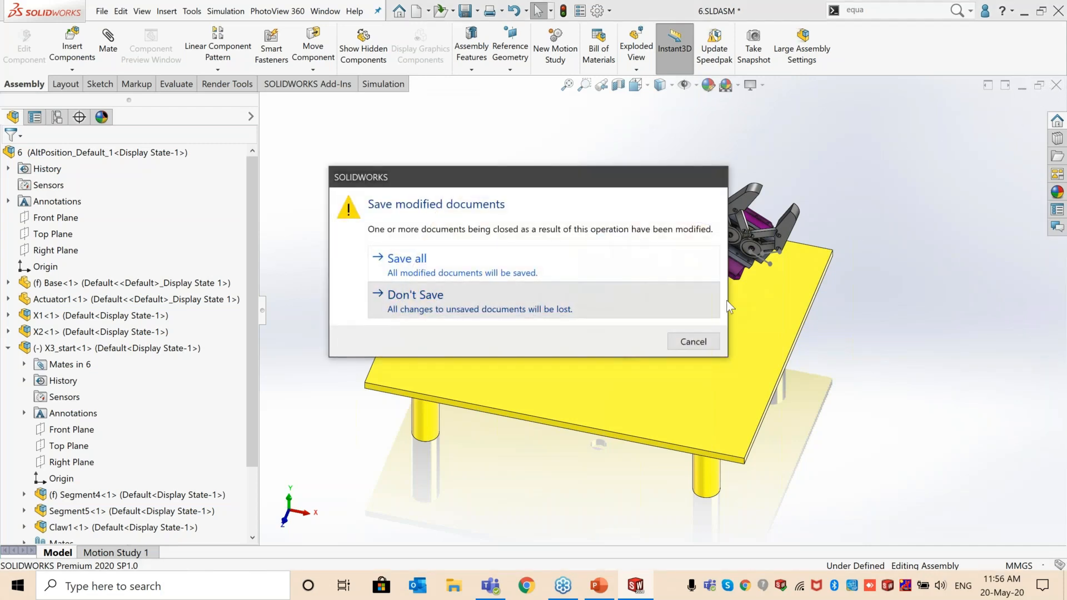
left_click(716, 303)
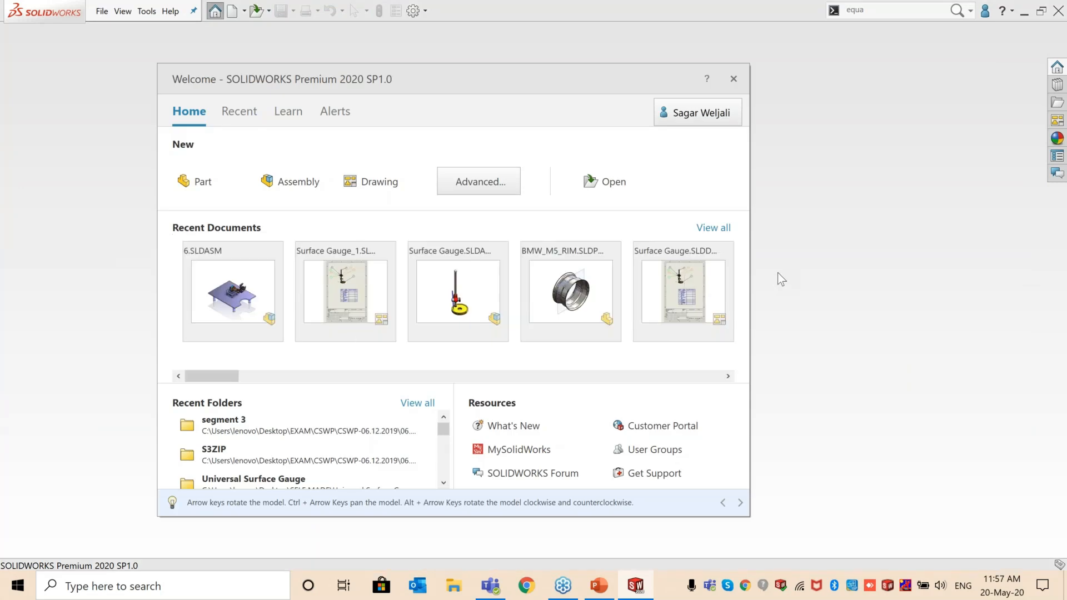
Step: Open the recent BMW_M5_RIM part and export it to the Desktop as BMW_M5_RIM.STL
left_click(552, 303)
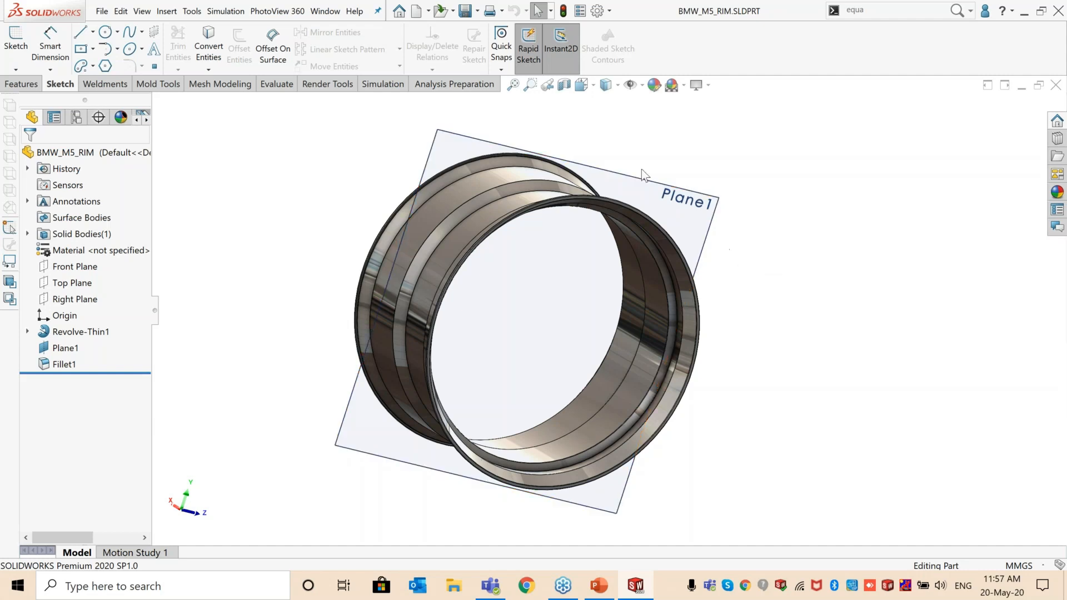
left_click(477, 12)
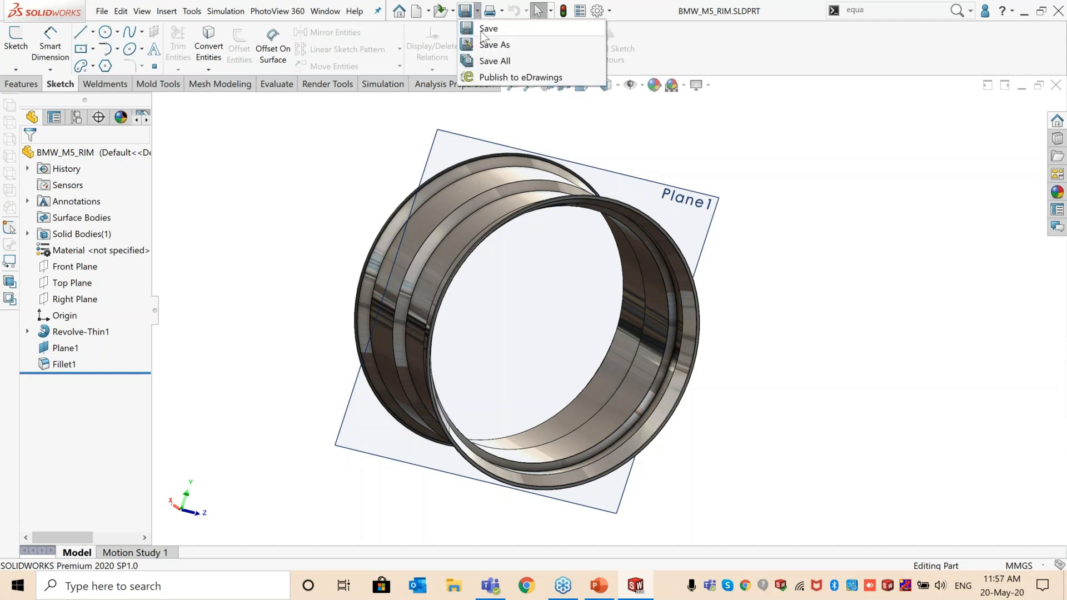
left_click(494, 45)
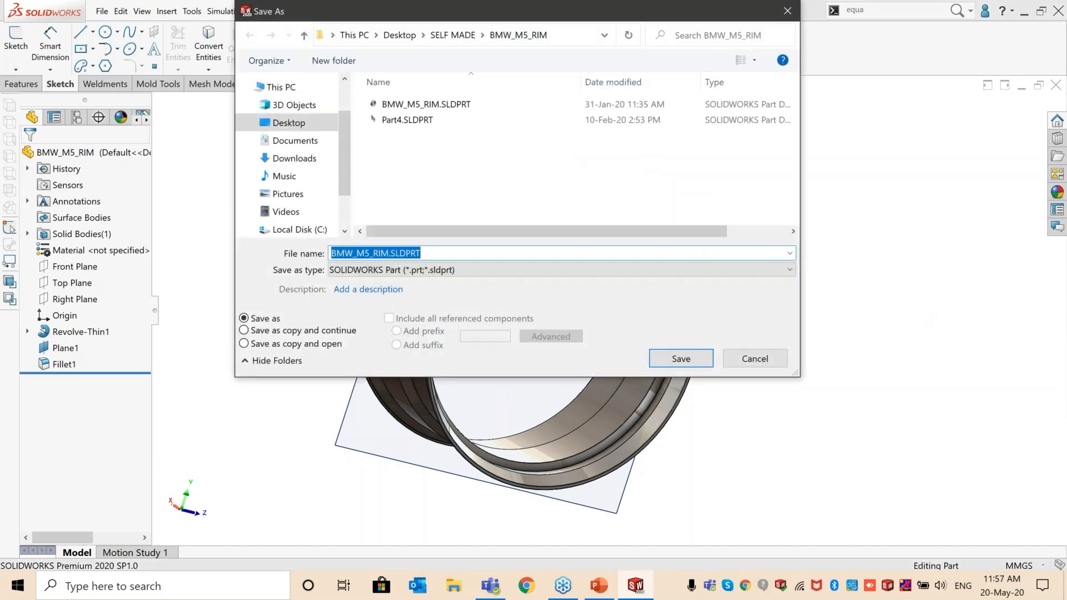
left_click(619, 269)
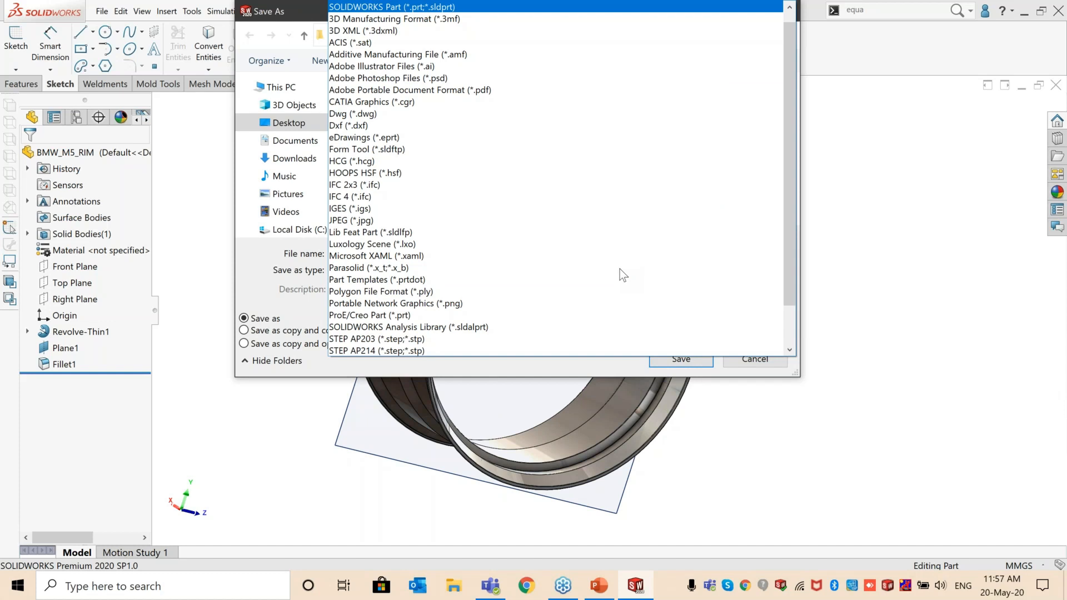
scroll(597, 259, "down", 2)
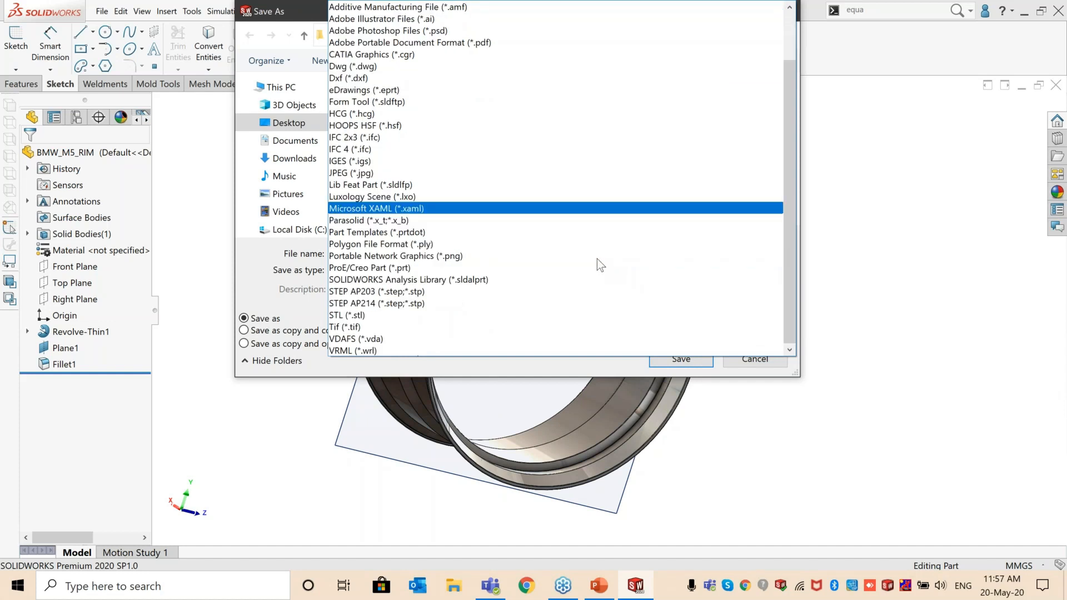
left_click(411, 316)
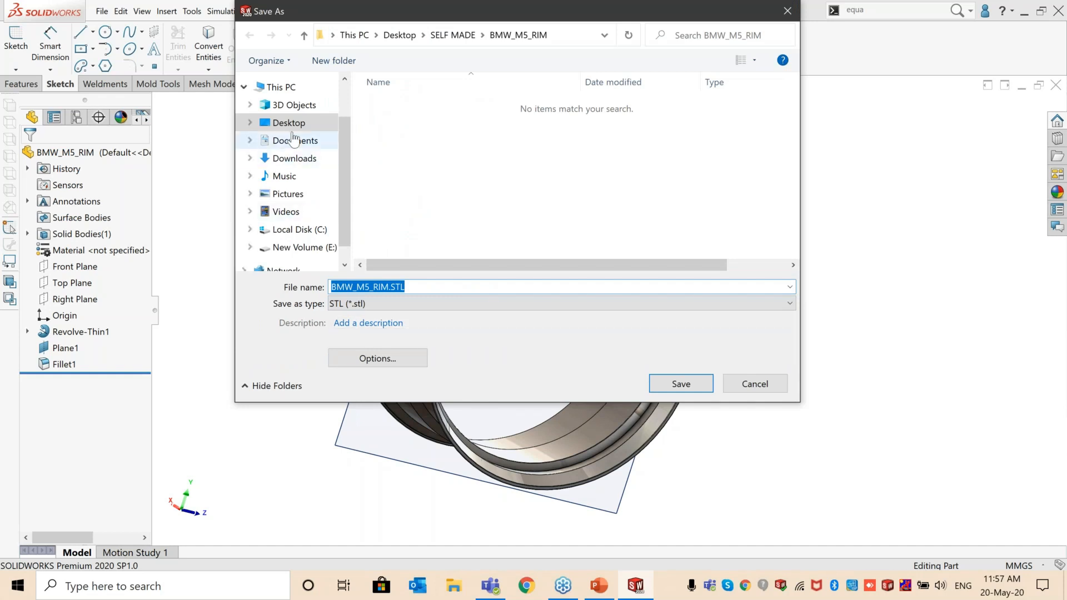
left_click(299, 133)
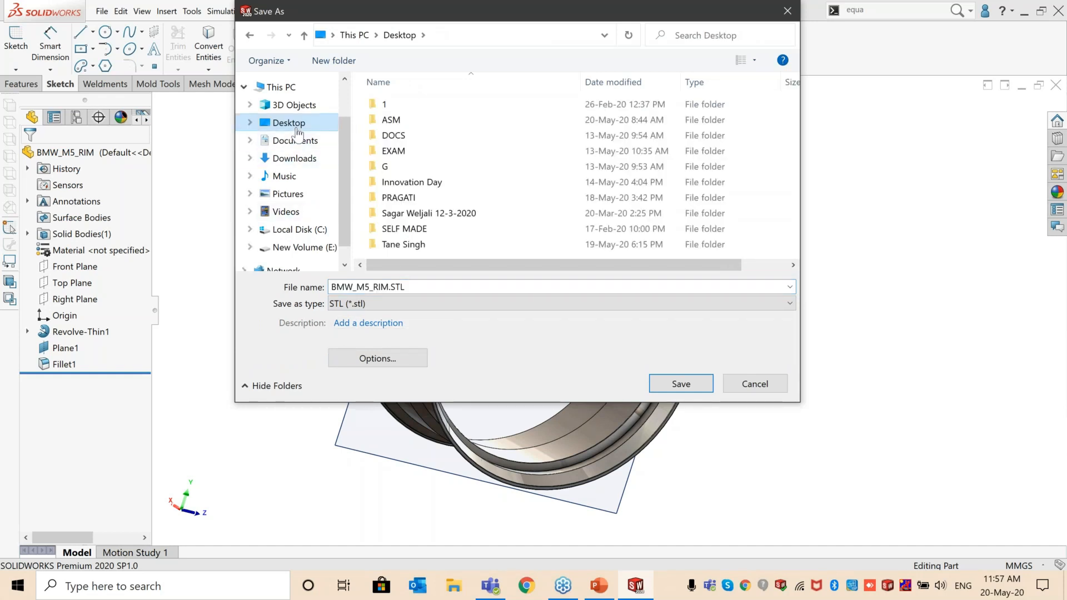
left_click(679, 384)
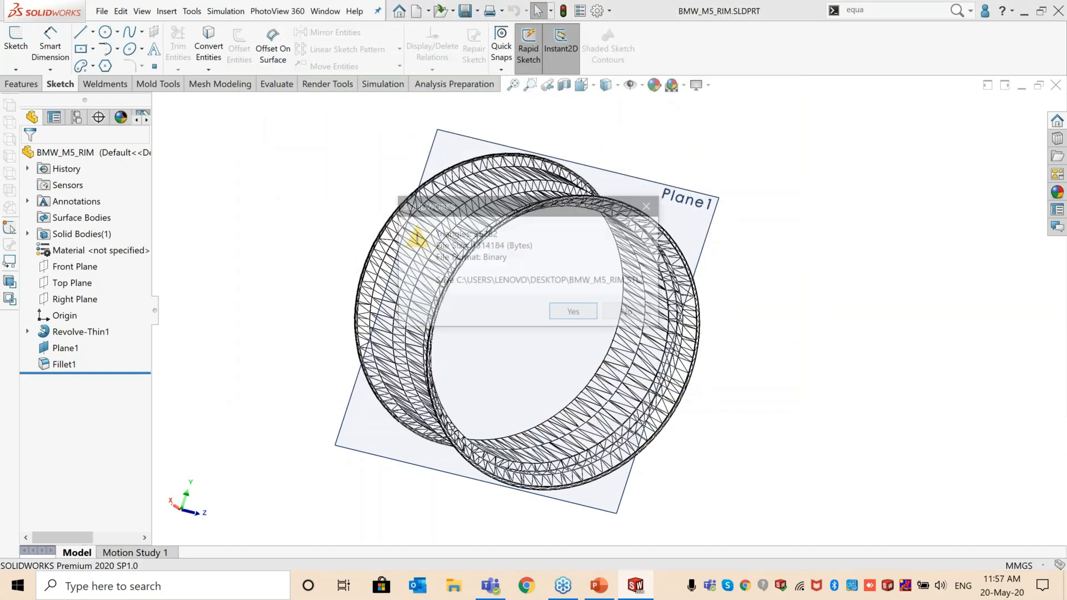
left_click(574, 314)
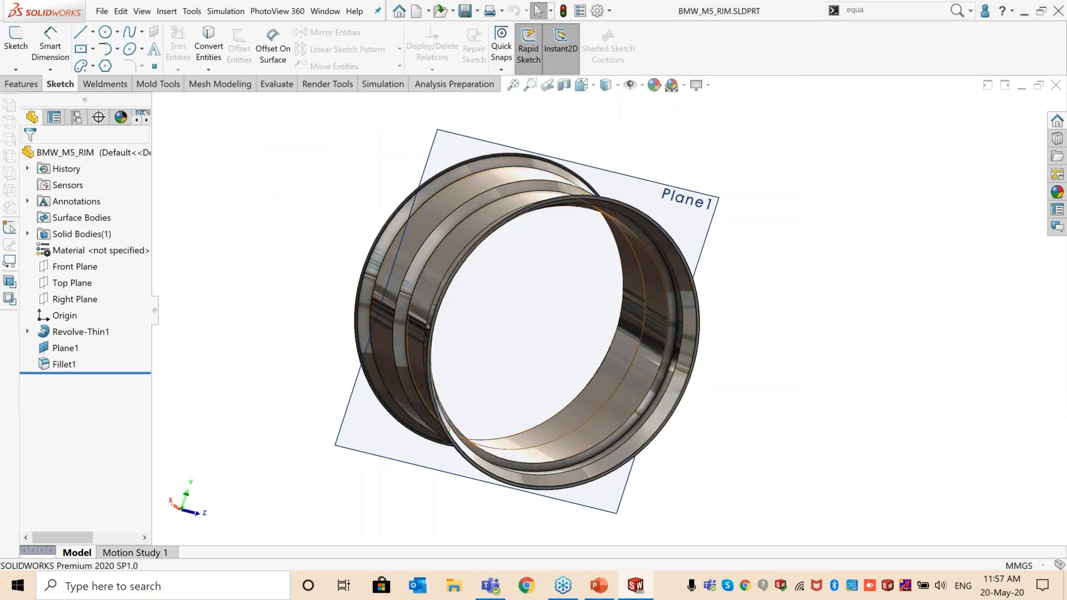
Step: Minimize SOLIDWORKS and open the exported BMW_M5_RIM.STL from the Desktop in 3D Builder
left_click(1021, 87)
left_click(1029, 16)
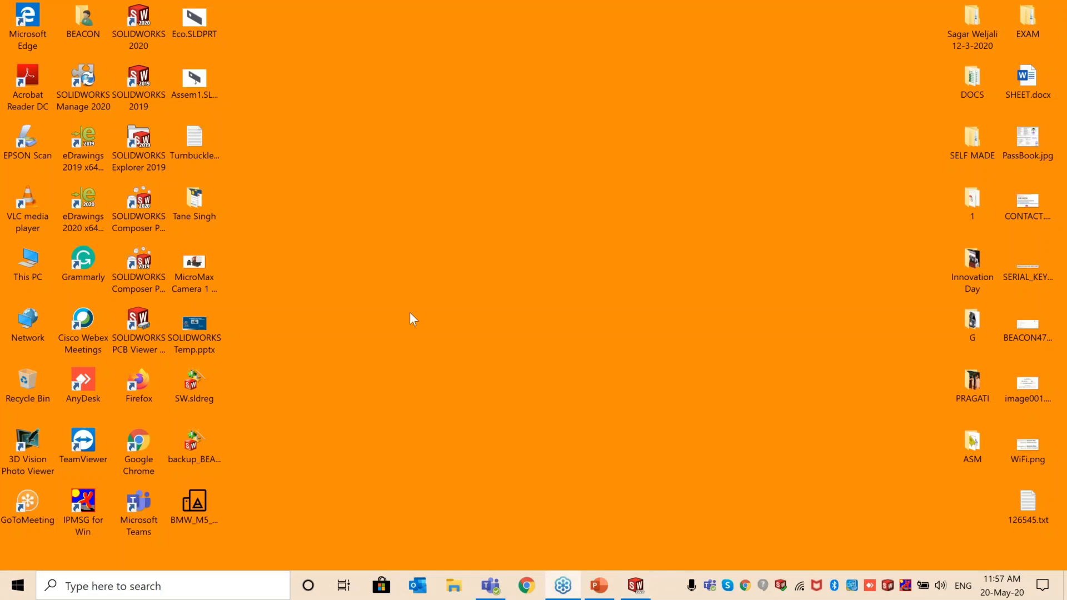
left_click(193, 503)
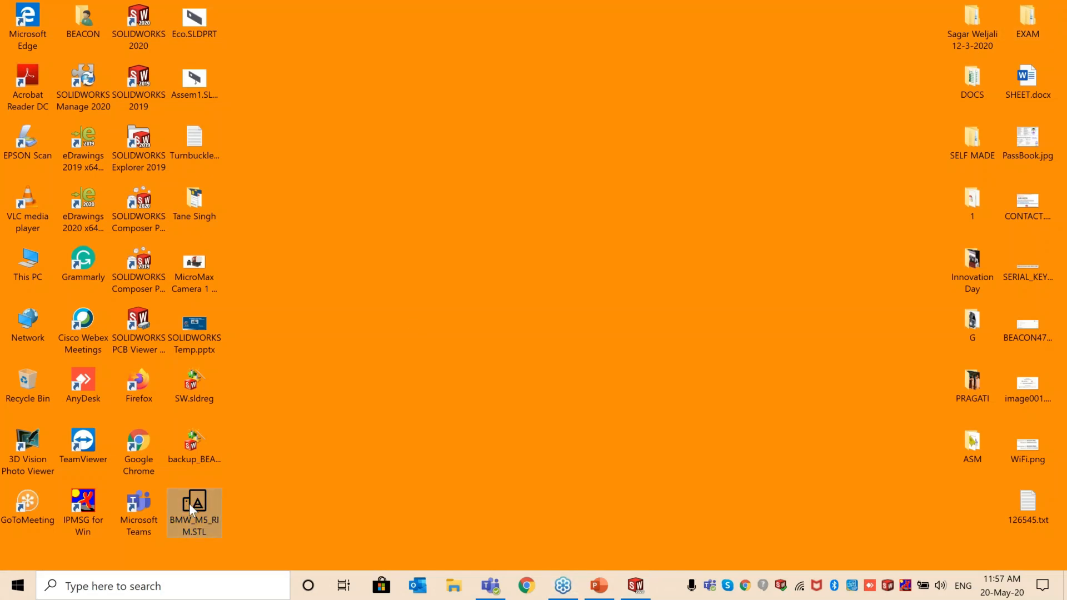
right_click(196, 510)
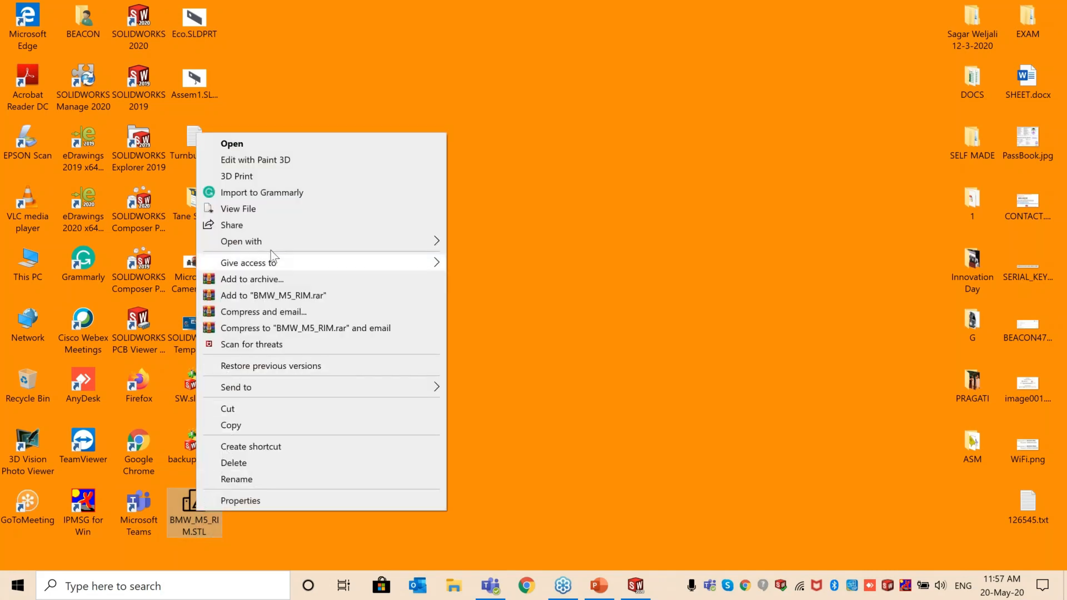
mouse_move(331, 240)
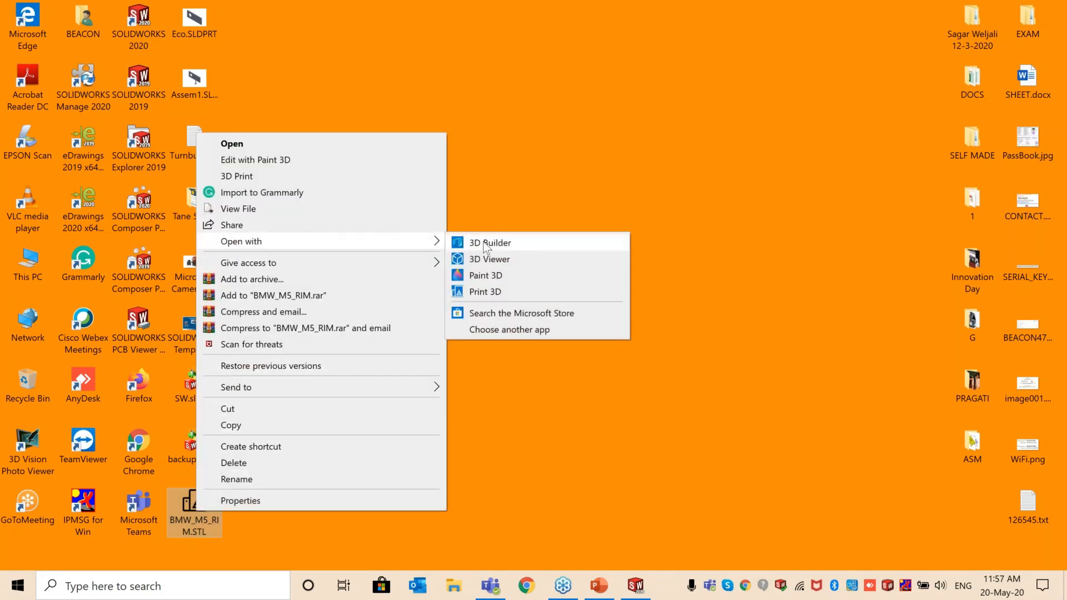
left_click(487, 244)
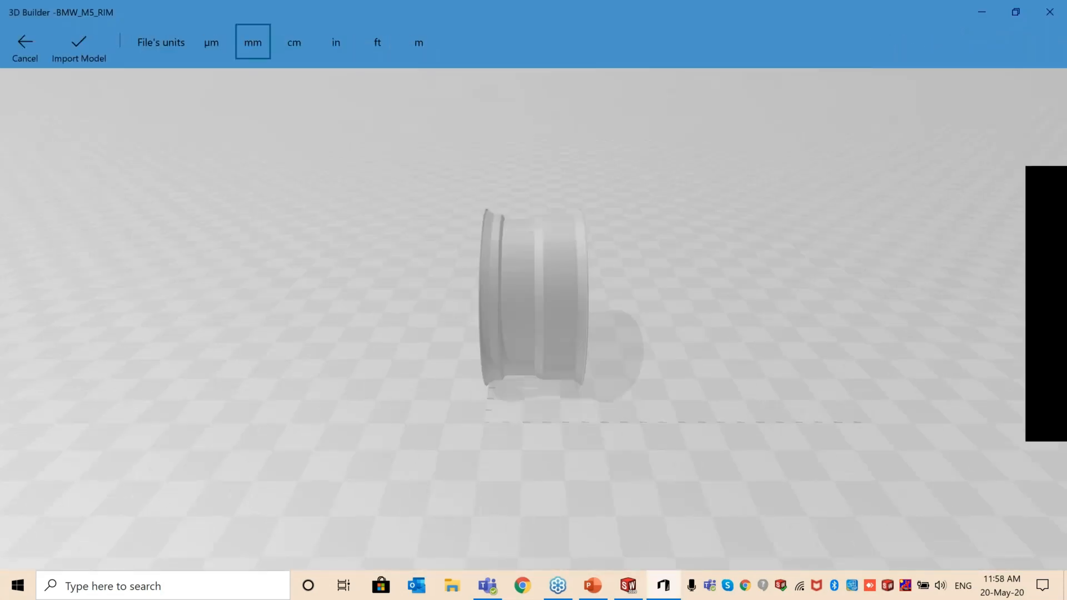
Step: Inspect the rim mesh from several angles in 3D Builder and import the model with millimetres as the file's units
left_click_drag(504, 376, 290, 358)
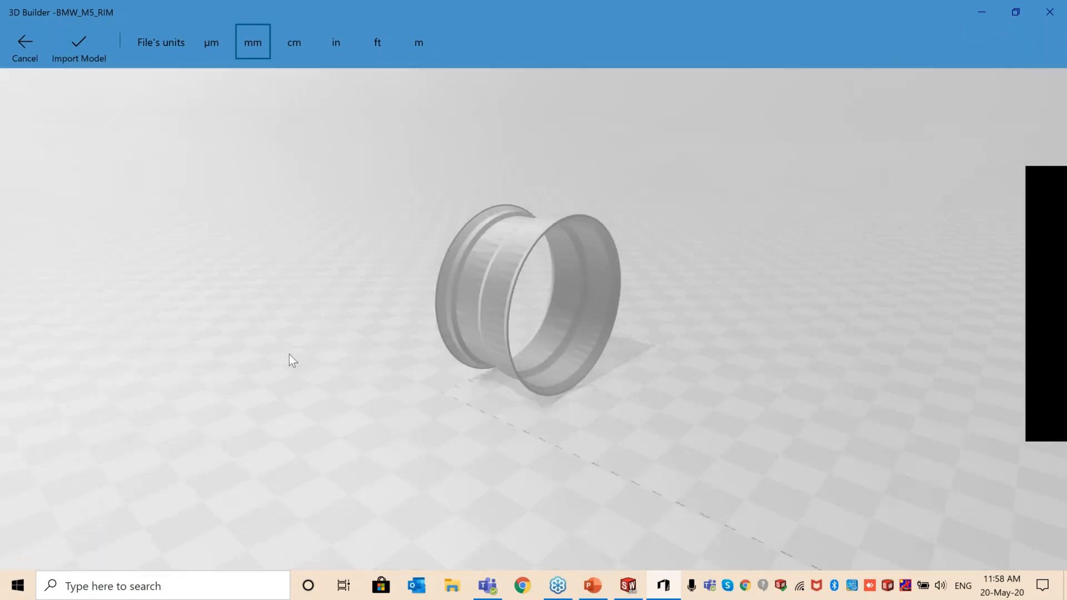
scroll(530, 350, "up", 5)
left_click_drag(358, 379, 667, 358)
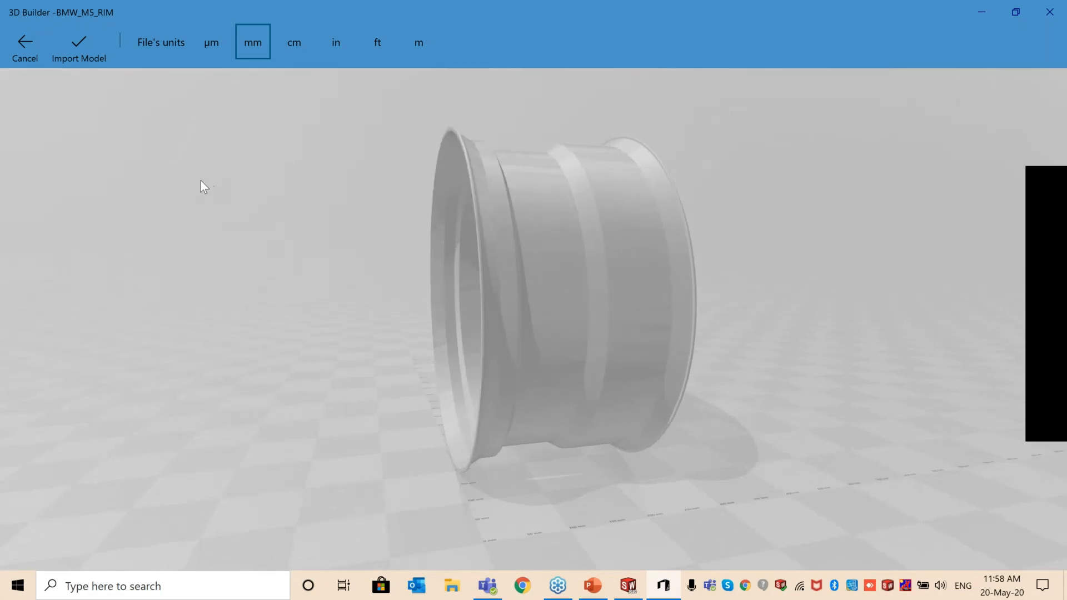
left_click(78, 48)
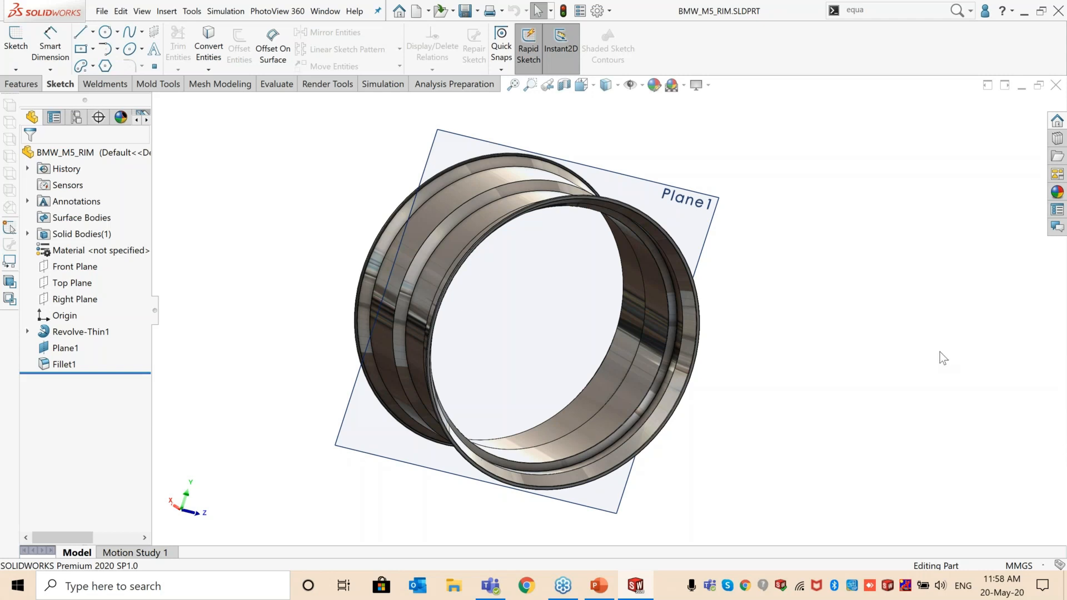
Step: Examine the BMW_M5_RIM part in SOLIDWORKS from several angles and distances
scroll(547, 215, "up", 3)
scroll(600, 333, "down", 3)
middle_click_drag(550, 276, 714, 304)
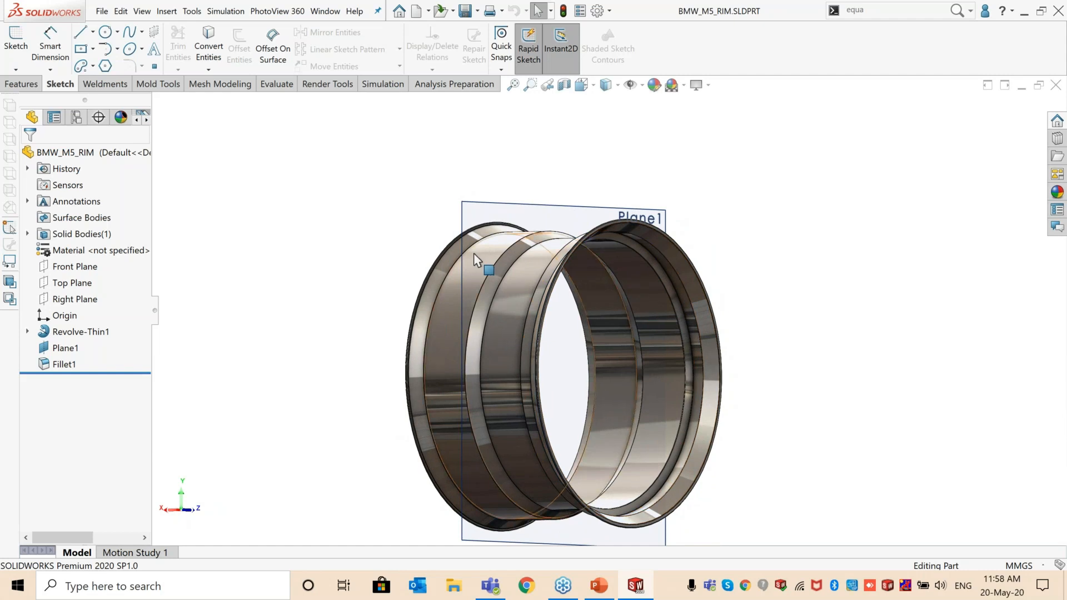
scroll(539, 262, "up", 2)
scroll(567, 281, "down", 2)
middle_click_drag(575, 303, 572, 336)
scroll(618, 355, "up", 2)
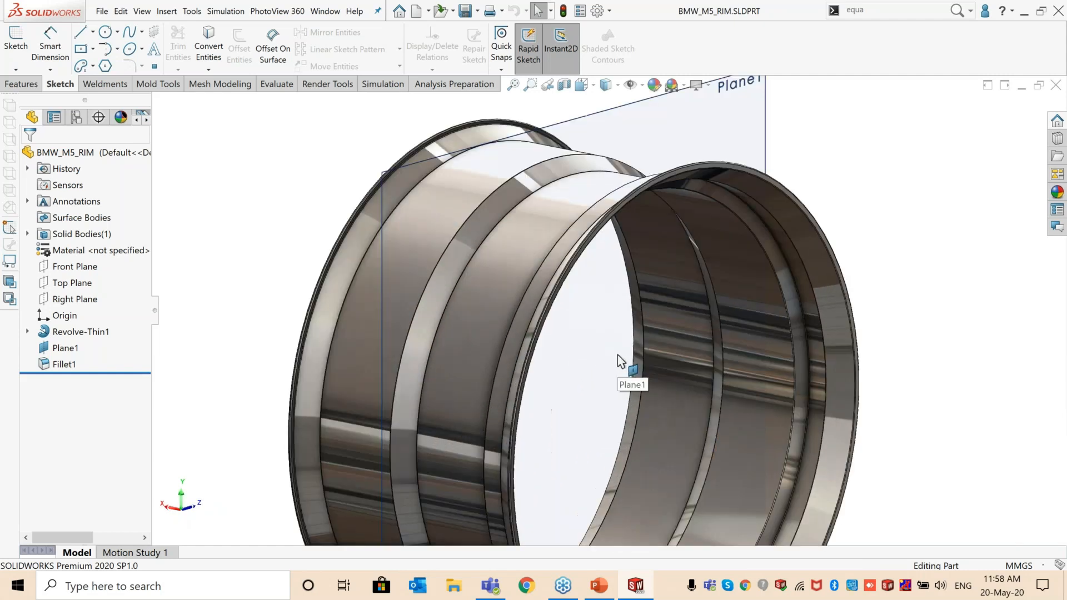
scroll(621, 369, "down", 2)
middle_click_drag(623, 376, 626, 285)
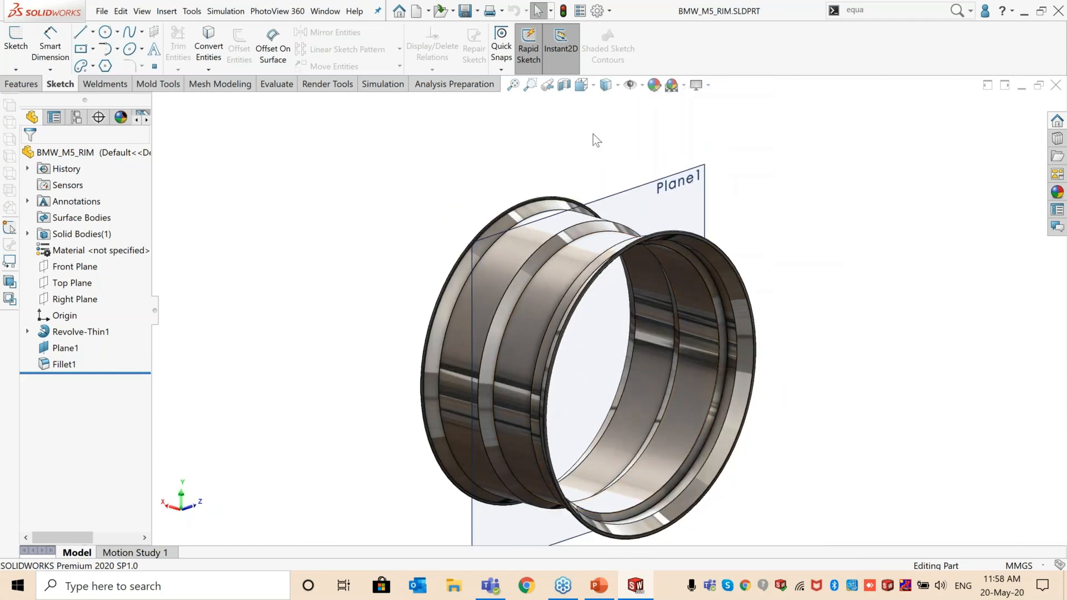
Step: Save the rim part to the Desktop as BMW_M5_RIM.pdf with the 3D PDF option enabled
left_click(477, 11)
left_click(492, 43)
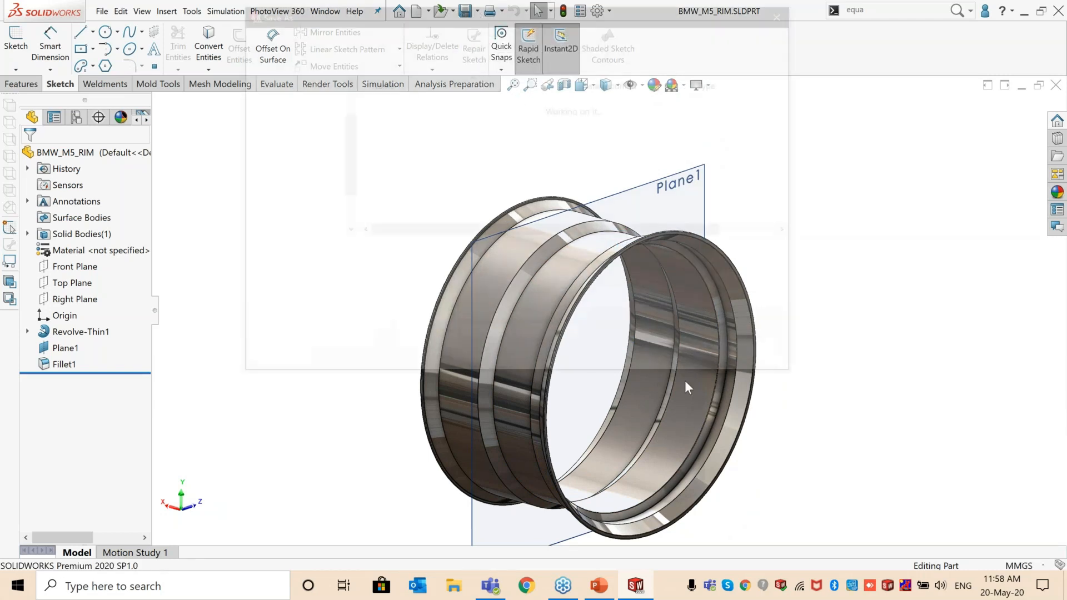
left_click(468, 271)
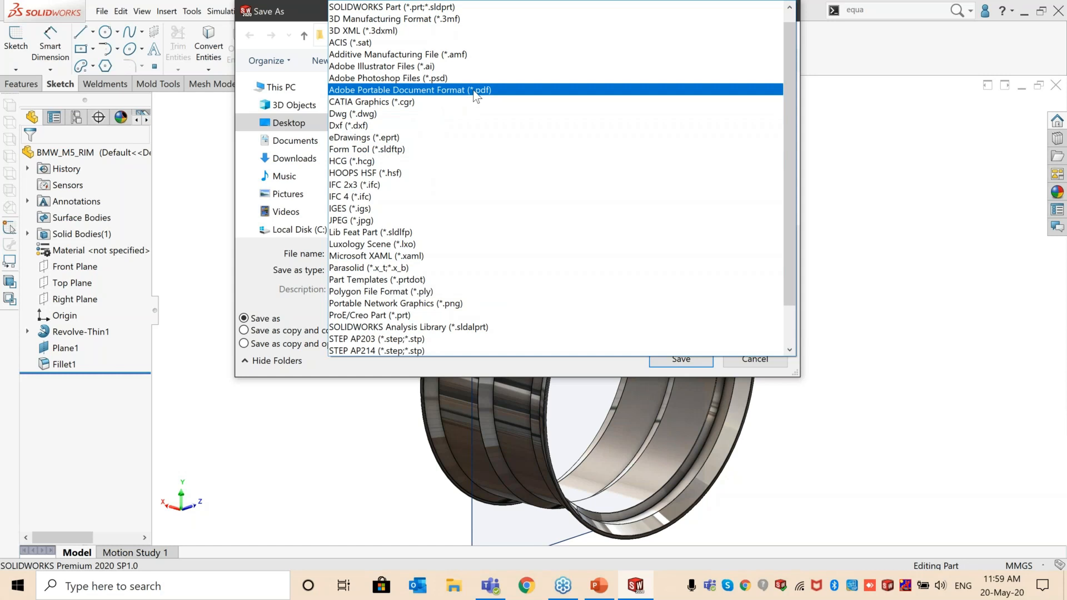
left_click(492, 98)
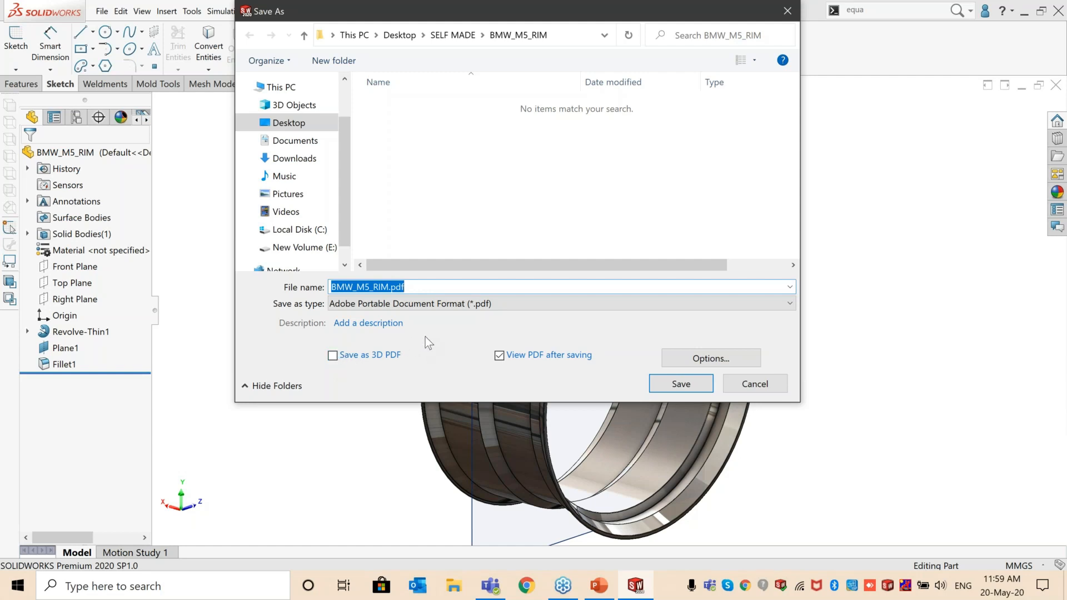
left_click(351, 355)
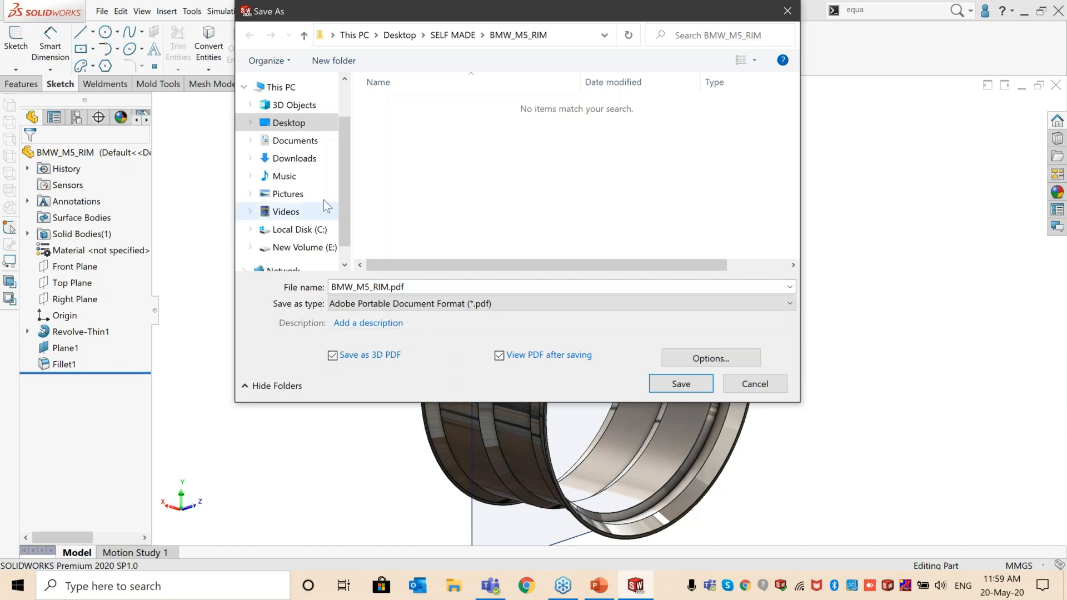
left_click(320, 122)
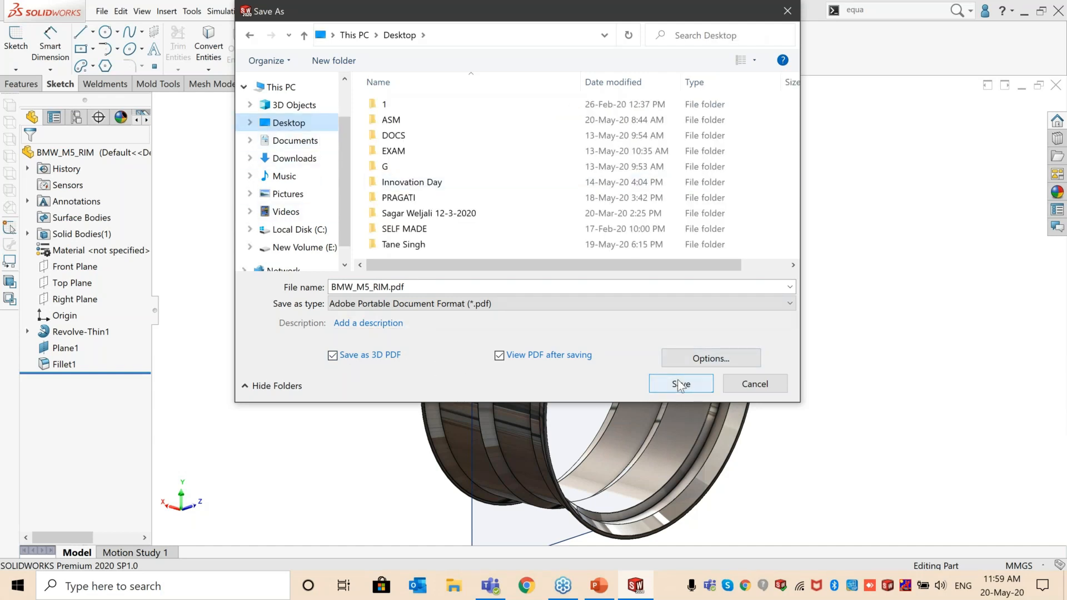
left_click(679, 381)
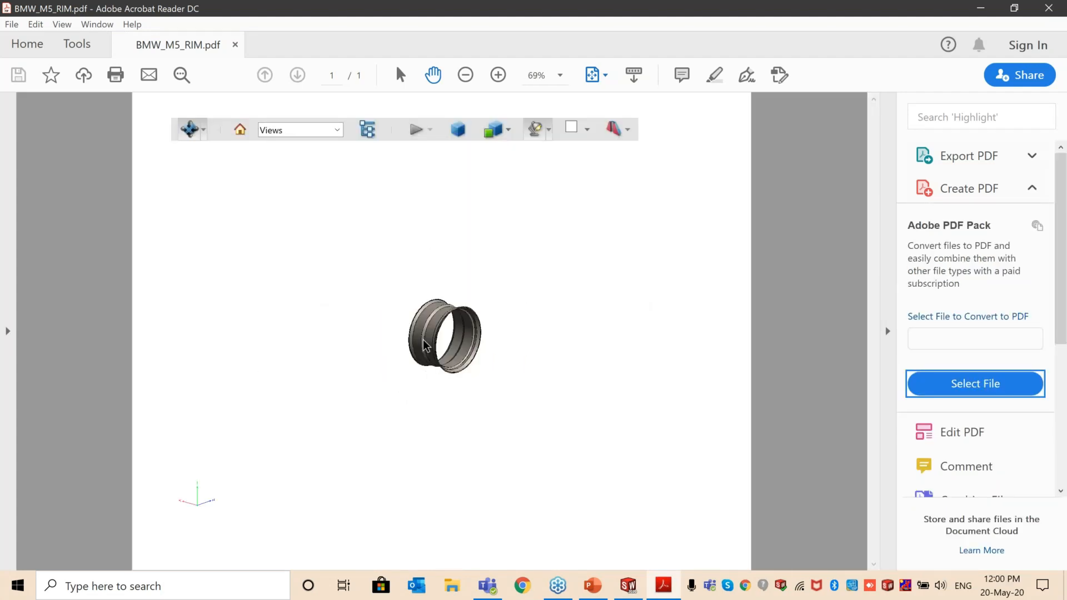
Step: Rotate and examine the rim model in the 3D PDF, and close Adobe Acrobat Reader
scroll(422, 361, "up", 5)
left_click_drag(449, 368, 527, 352)
left_click_drag(450, 352, 676, 300)
left_click(1048, 8)
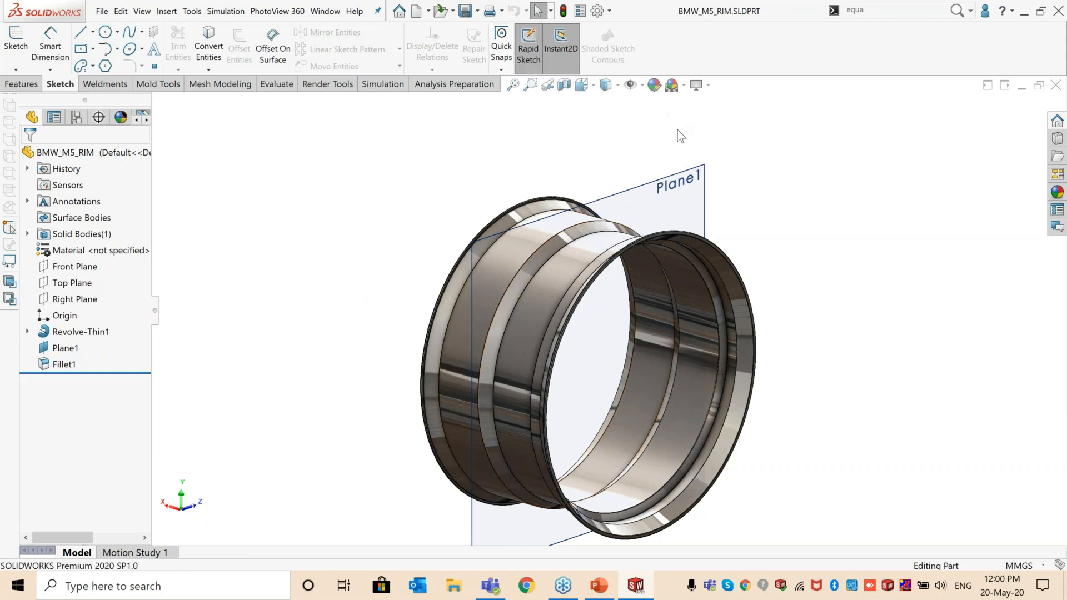
Step: Publish the rim part to eDrawings with its Default configuration
scroll(644, 290, "up", 2)
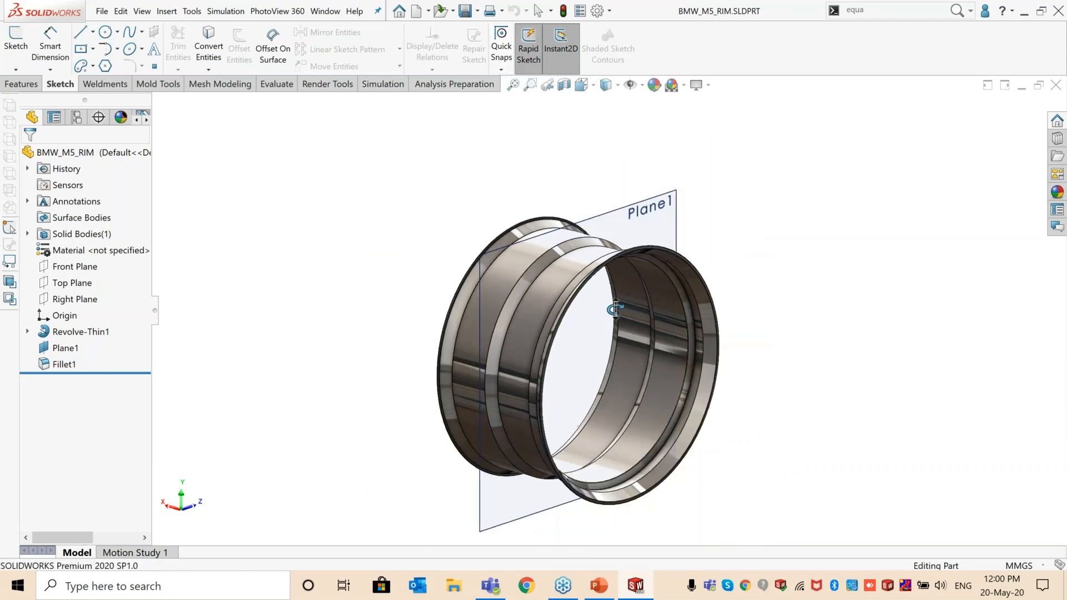
middle_click_drag(618, 307, 592, 317)
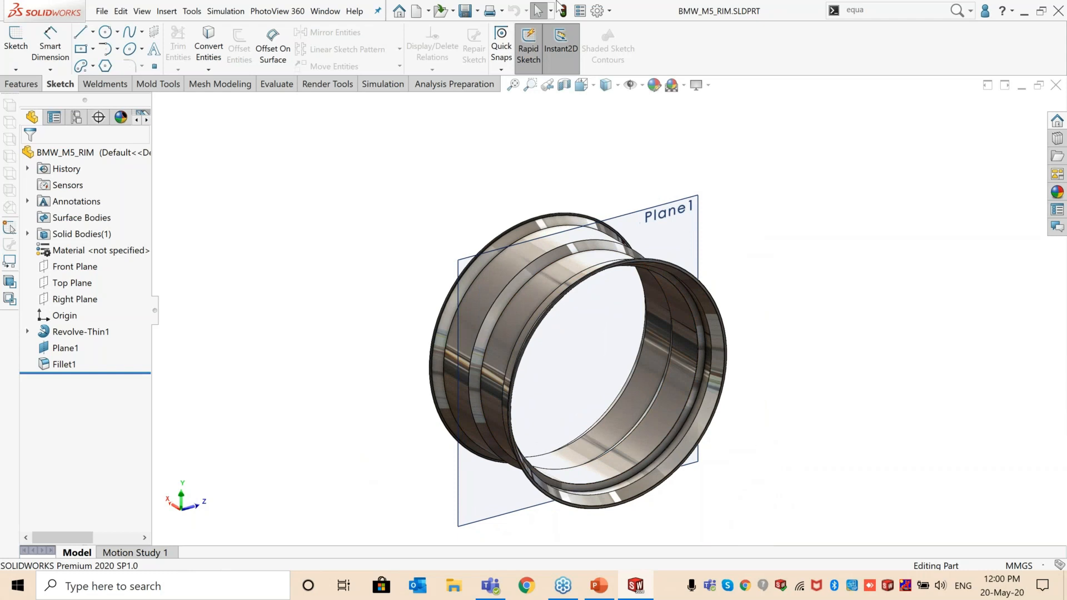
left_click(477, 10)
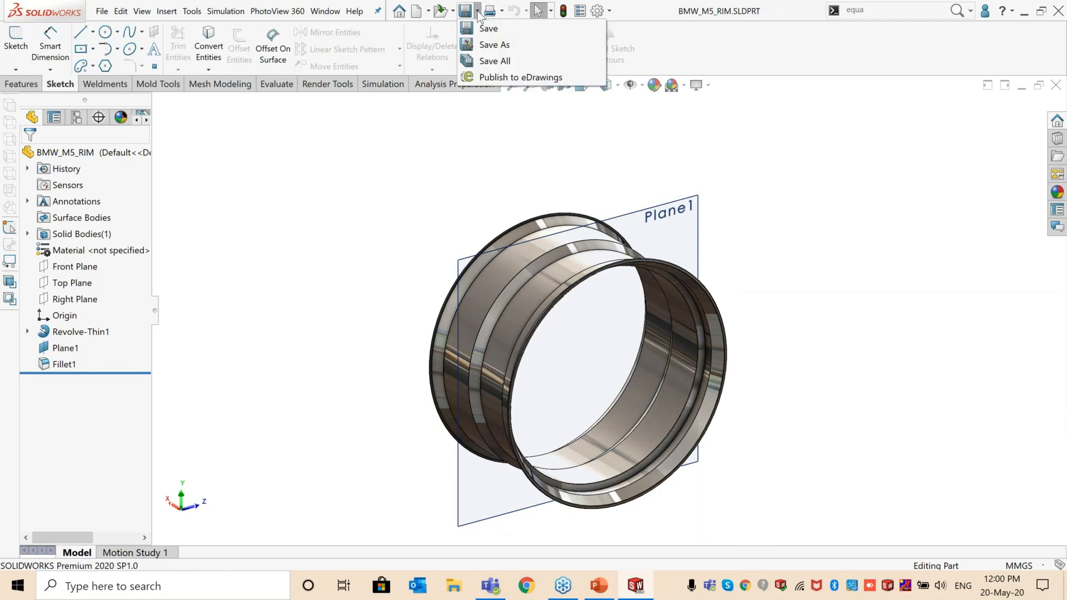
left_click(475, 81)
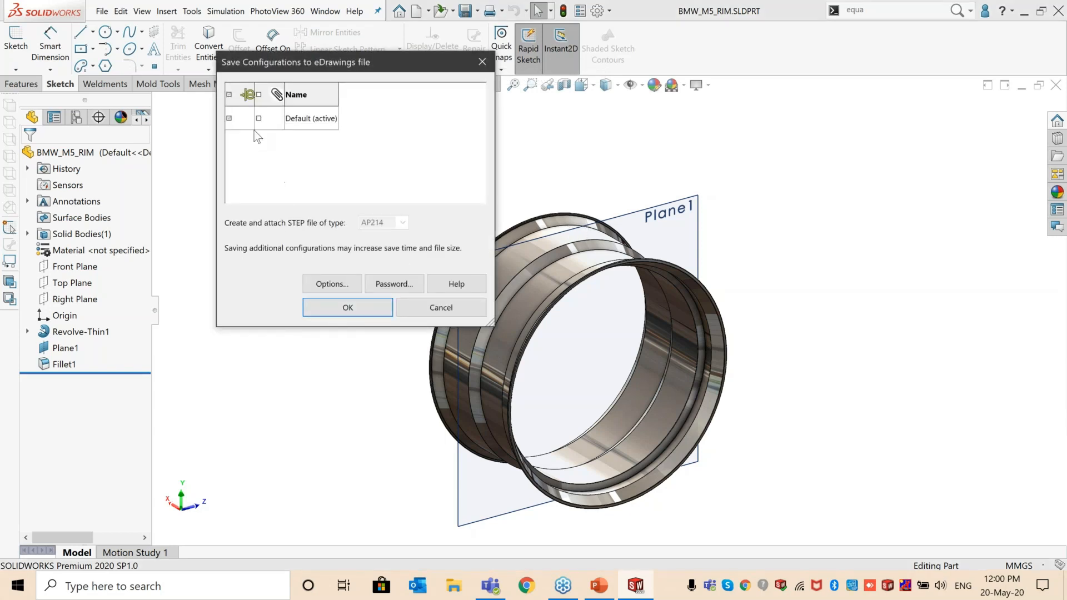
left_click(320, 306)
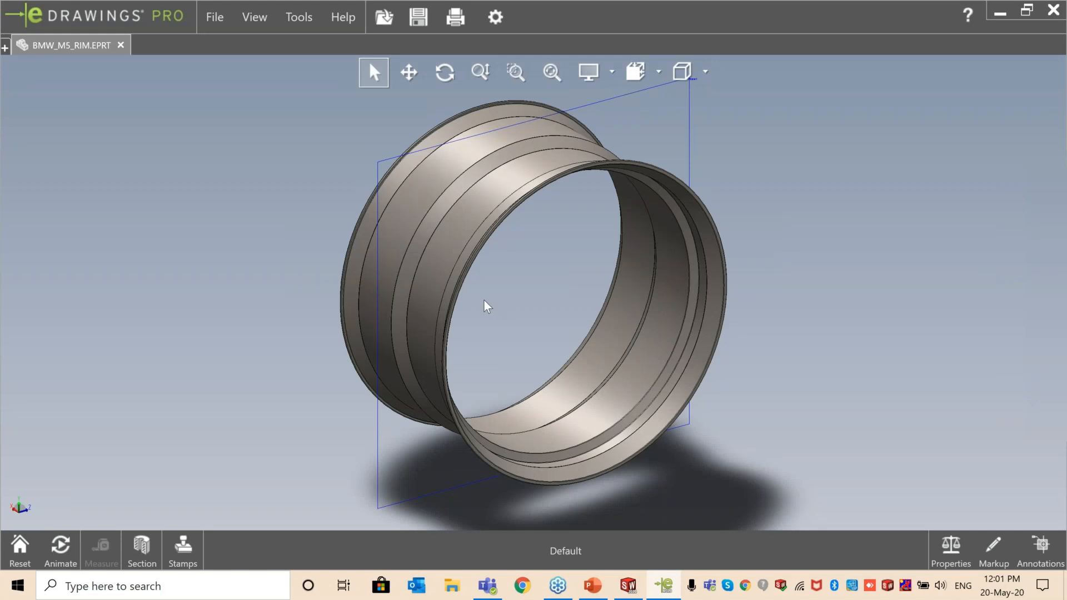
Step: Inspect the published rim from another angle, close eDrawings, and close the rim part in SOLIDWORKS
middle_click_drag(558, 256, 638, 288)
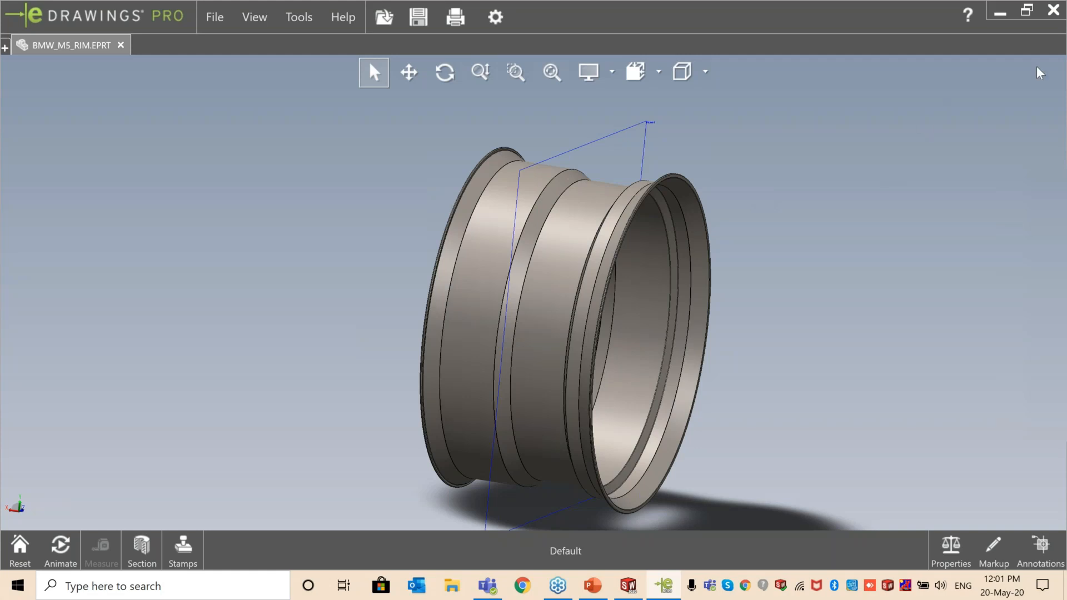
left_click(1054, 10)
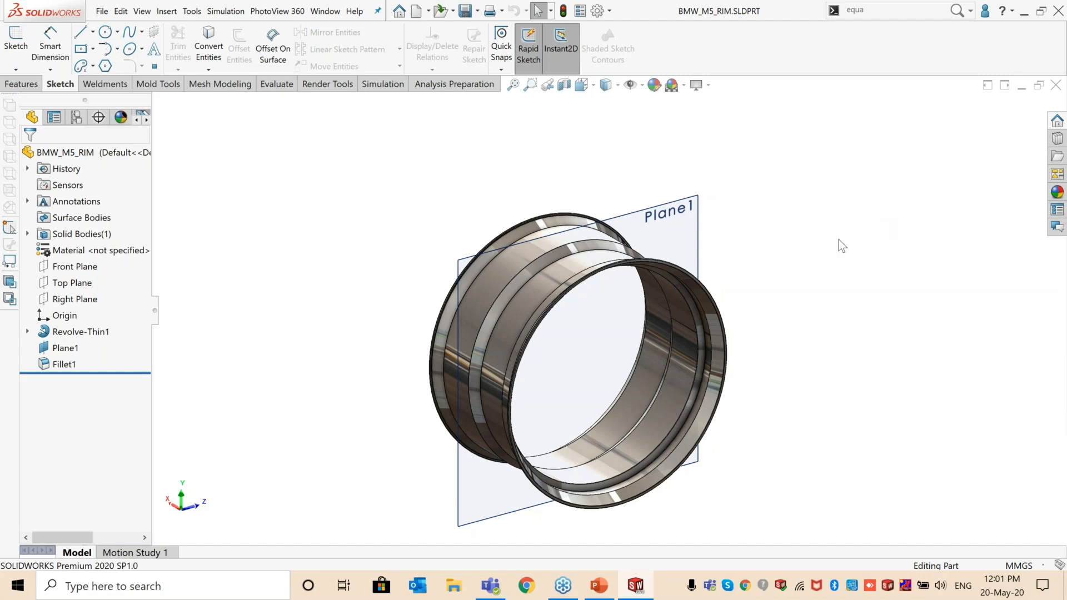
left_click(1056, 84)
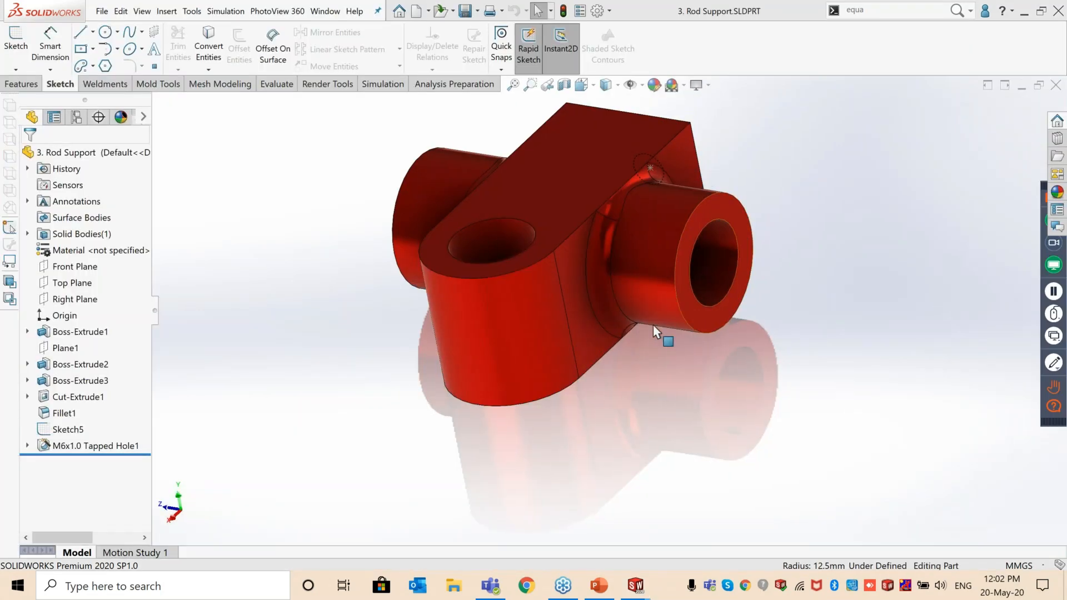
Step: Set the diameter of the vertical through hole at the rounded end of the Rod Support to 25 mm
middle_click_drag(652, 324, 643, 345)
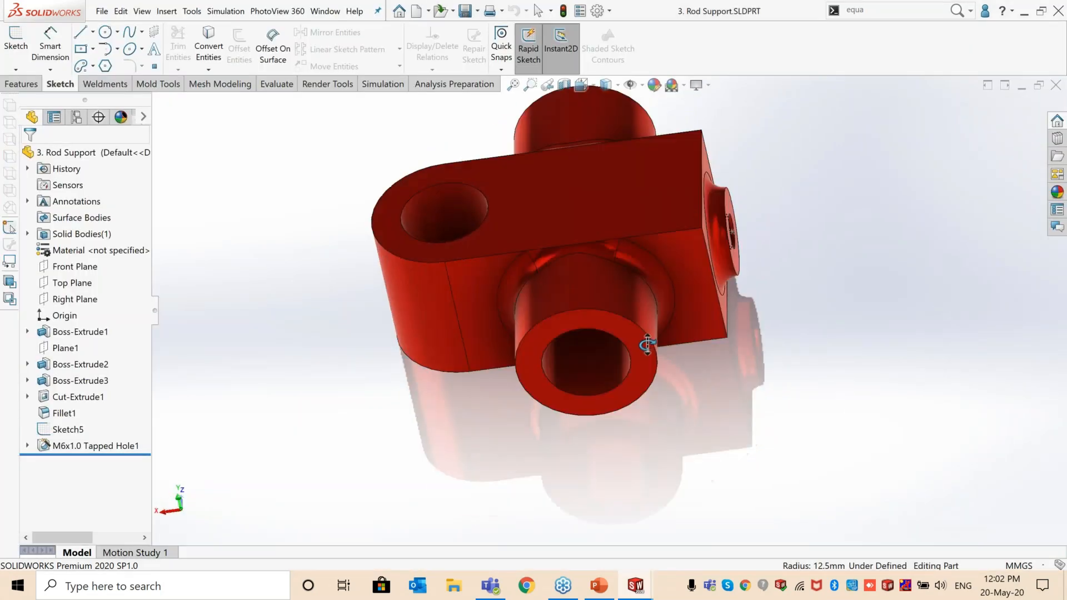
left_click(442, 217)
left_click(441, 341)
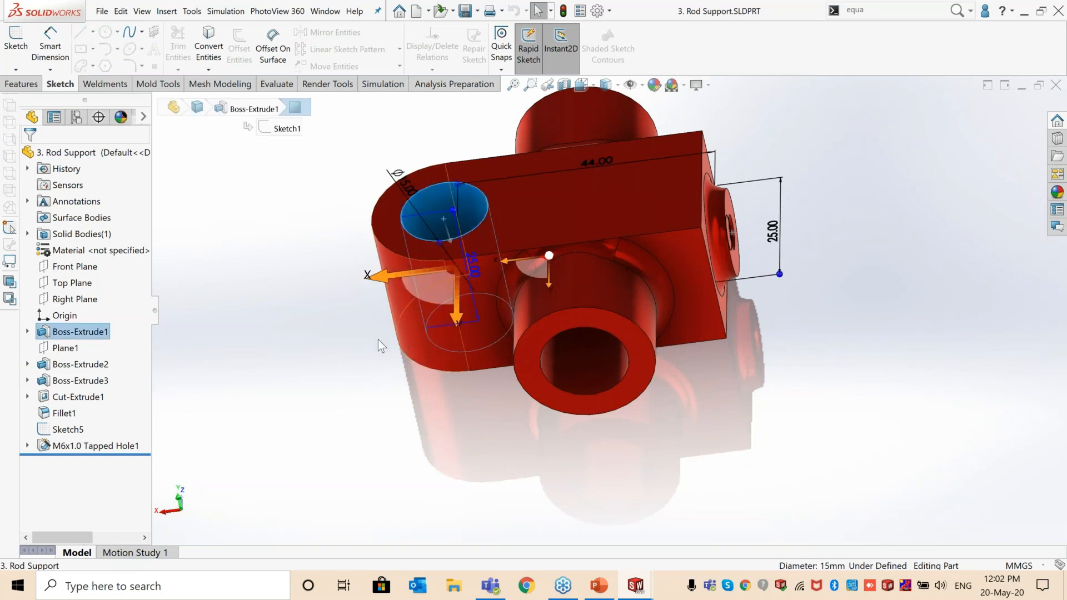
left_click_drag(387, 184, 261, 238)
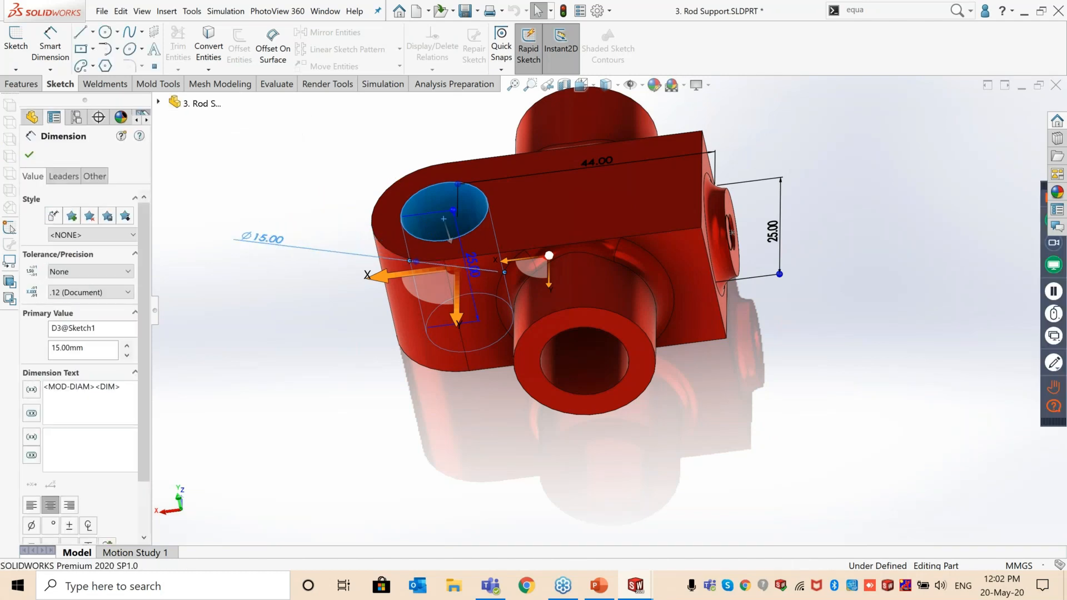
double_click(261, 238)
type("5")
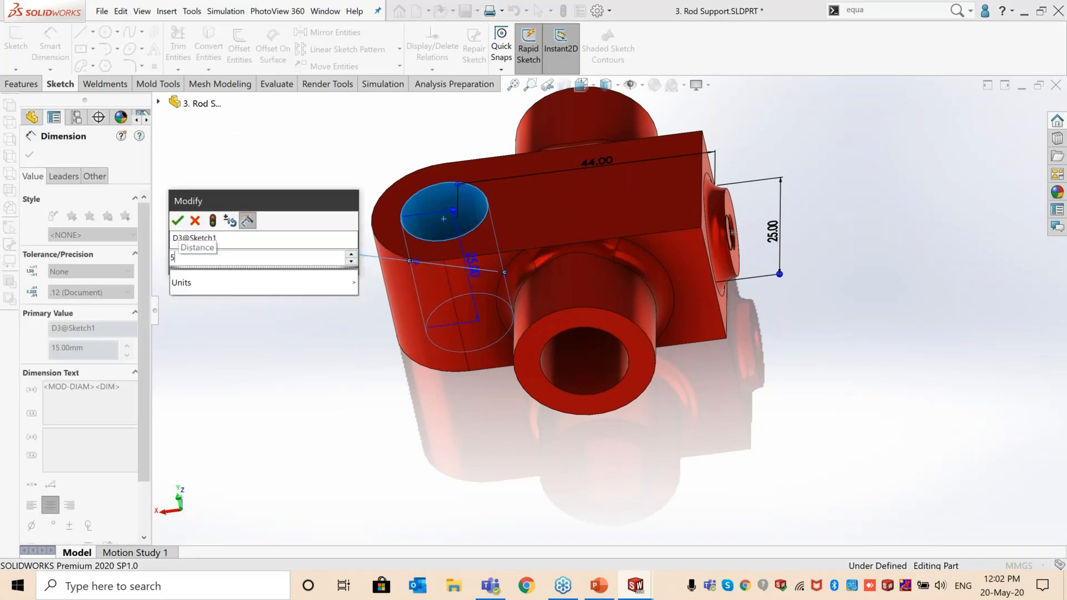
key("BackSpace")
type("25")
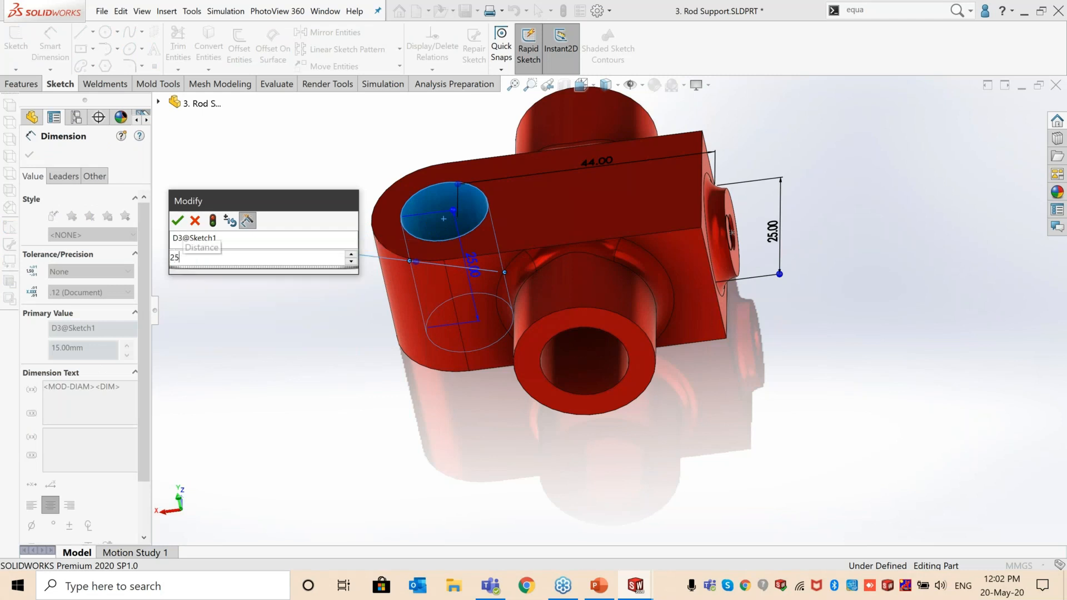
key("Return")
left_click(29, 154)
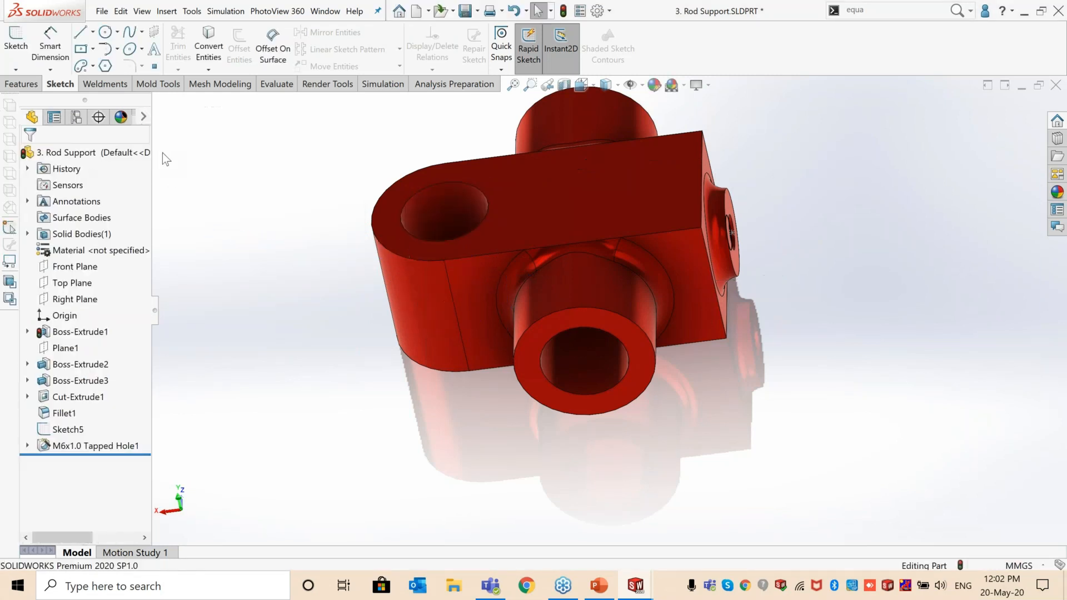
Step: Rebuild the Rod Support part and inspect the resulting geometry
mouse_move(343, 261)
middle_mouse_down()
mouse_move(357, 287)
mouse_move(347, 250)
middle_mouse_up()
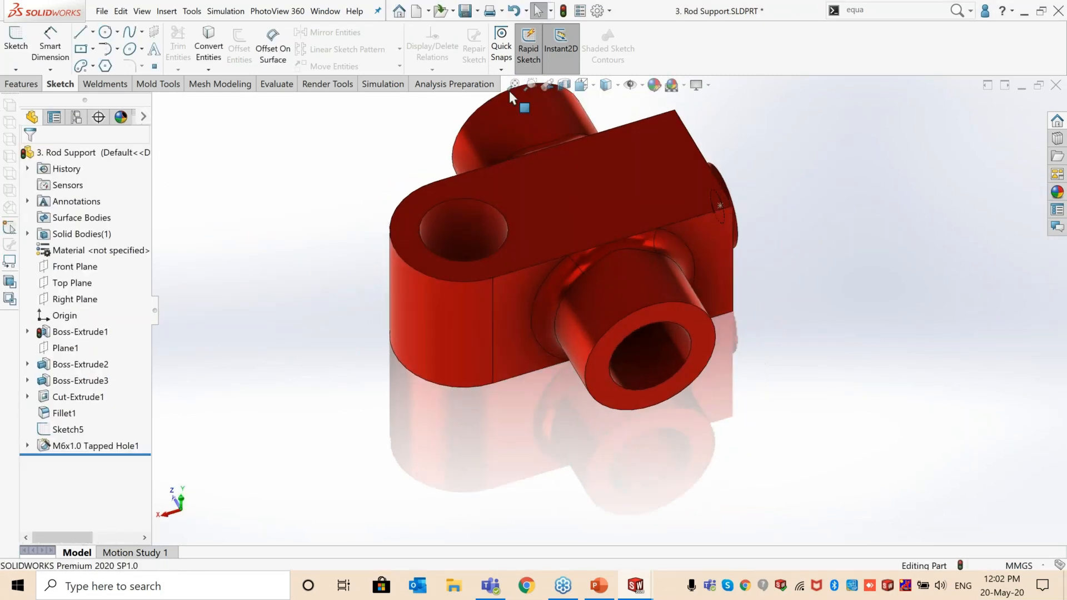
left_click(563, 11)
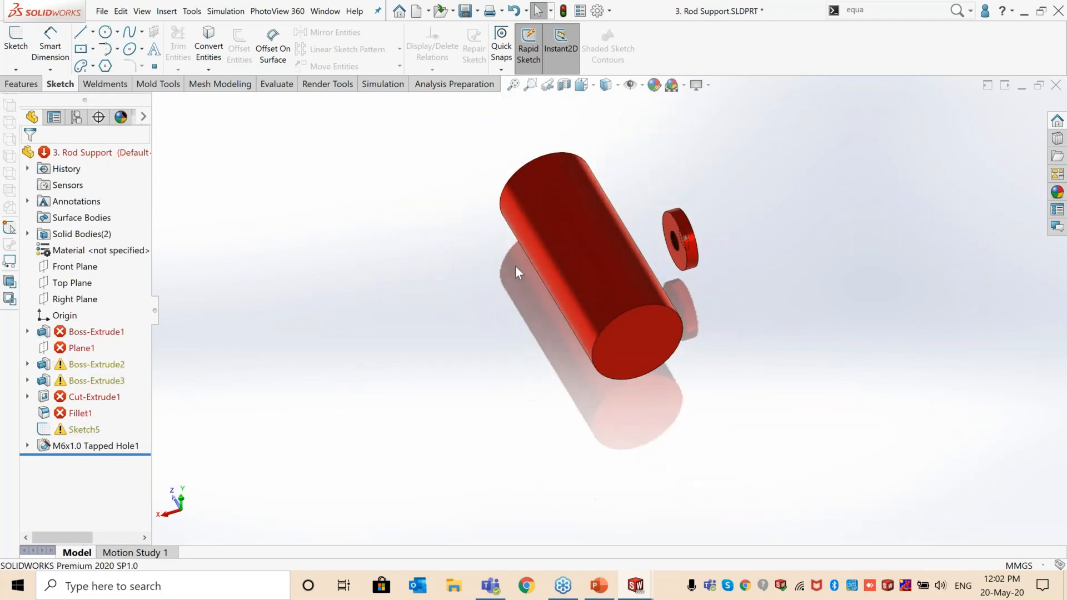
scroll(666, 253, "down", 3)
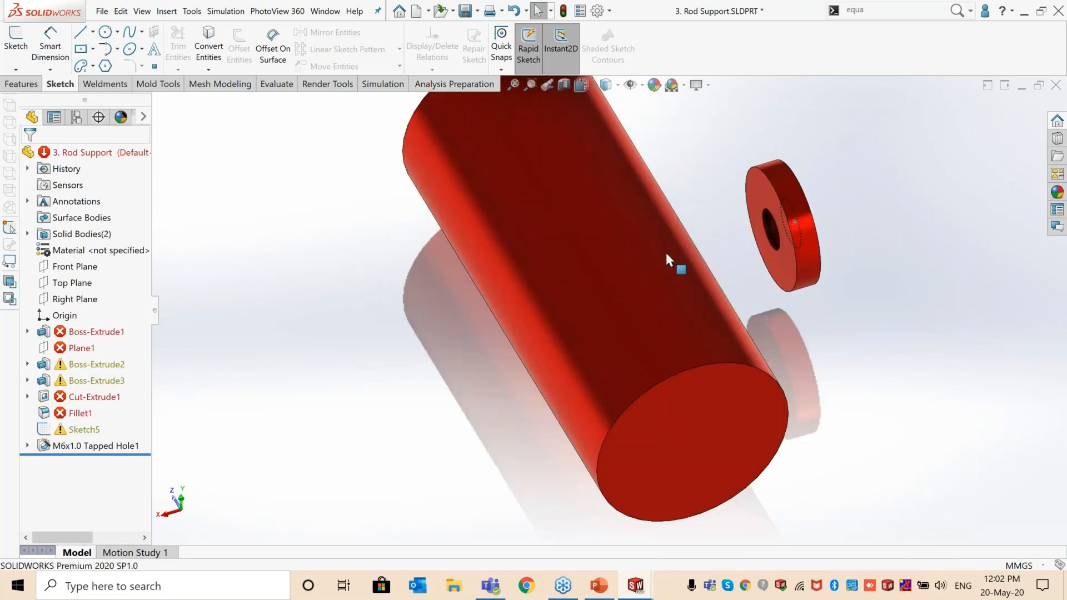
Step: Reload the Rod Support part from disk, discarding its unsaved changes, and inspect the restored geometry
scroll(553, 322, "up", 2)
scroll(552, 324, "up", 2)
middle_click_drag(553, 324, 469, 319)
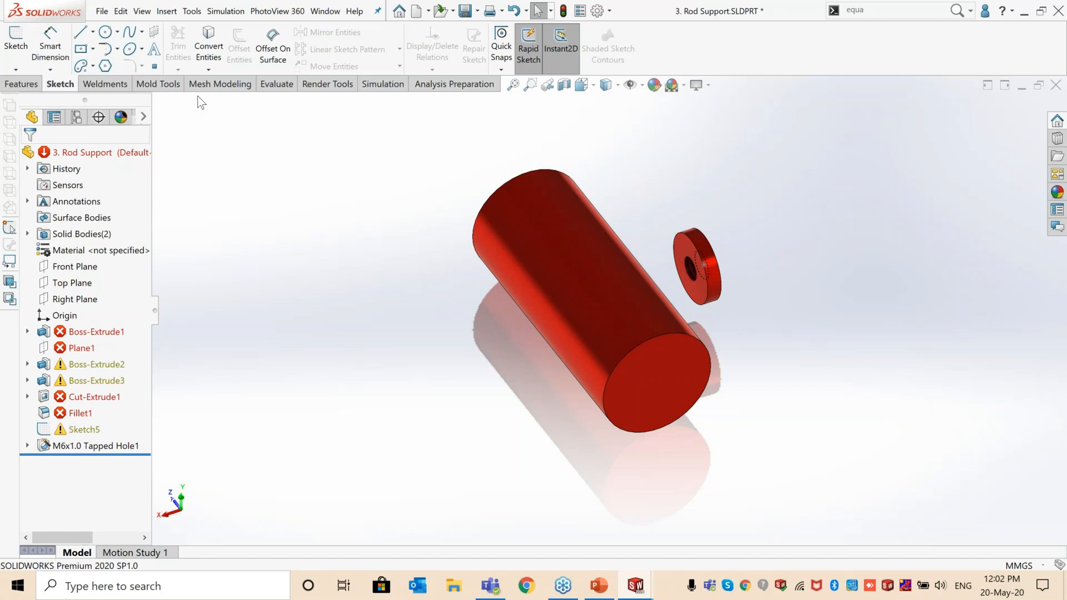
left_click(101, 11)
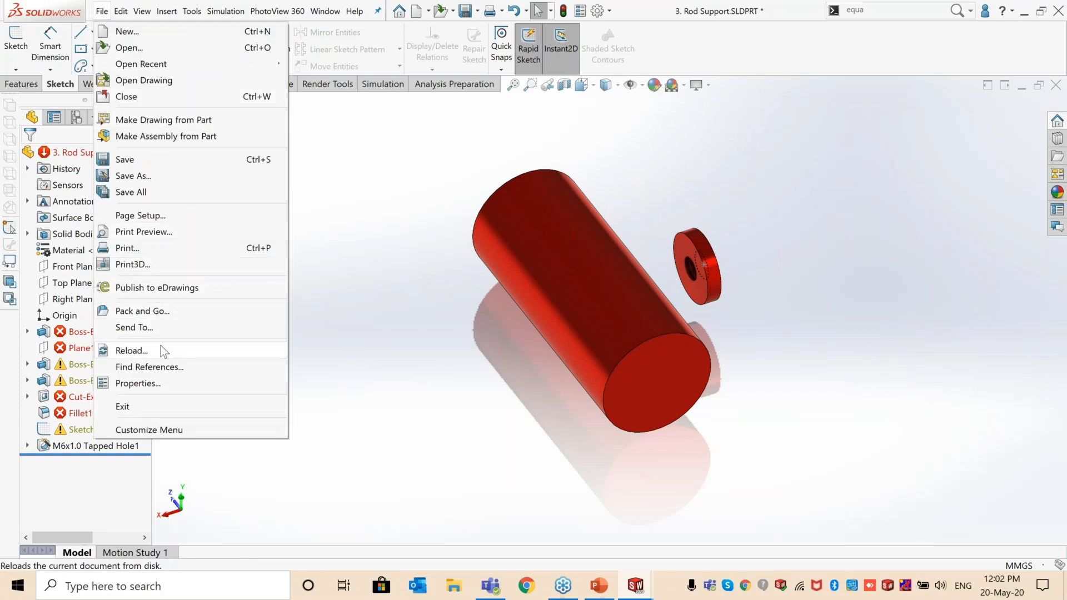
left_click(132, 350)
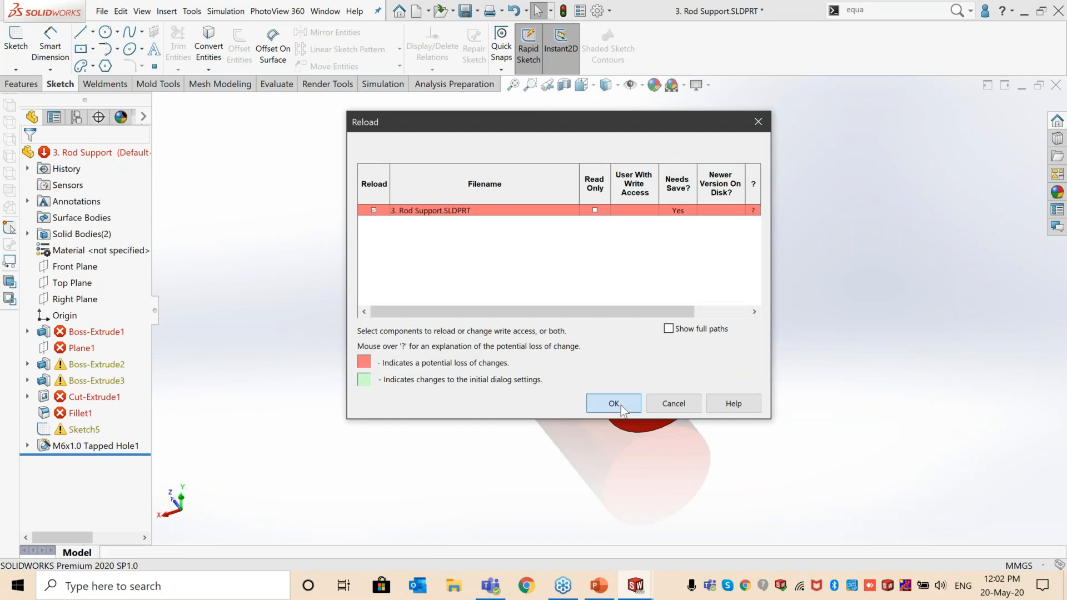
left_click(620, 407)
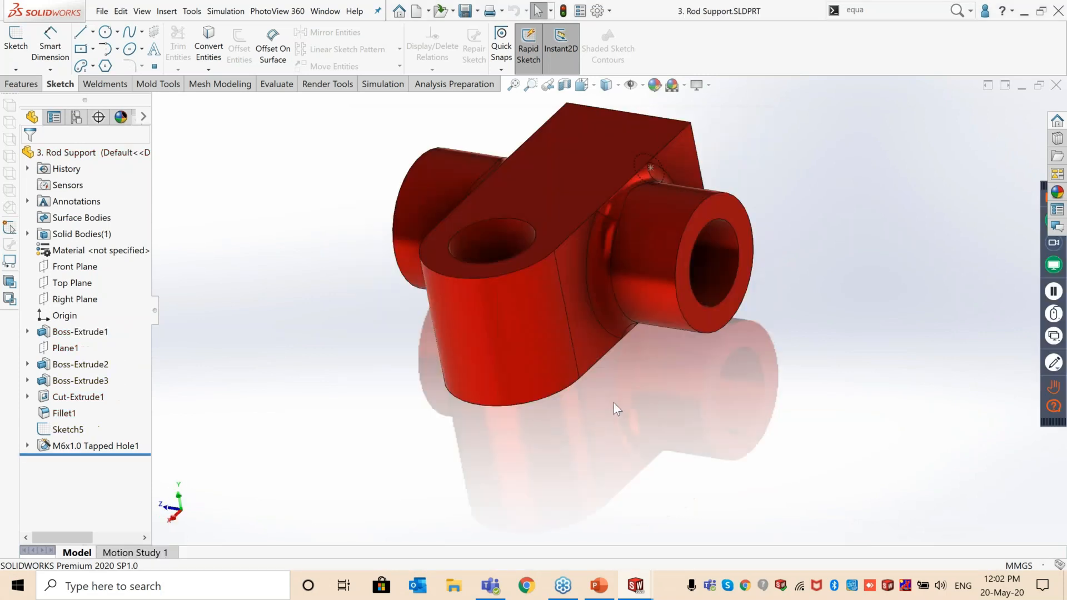
middle_click_drag(535, 298, 488, 328)
scroll(496, 235, "down", 1)
scroll(496, 234, "up", 1)
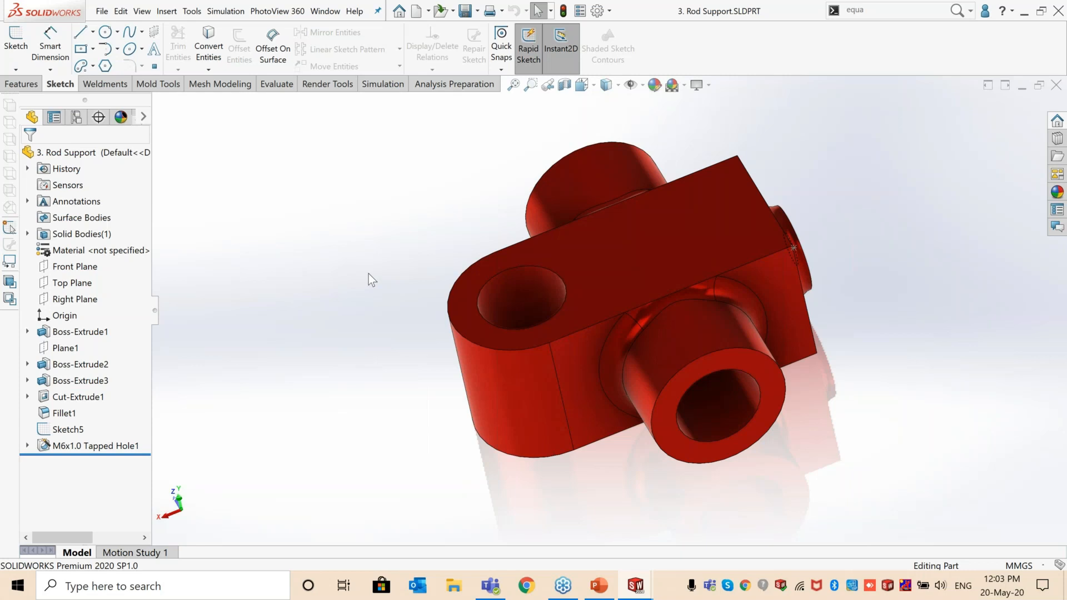
left_click(102, 11)
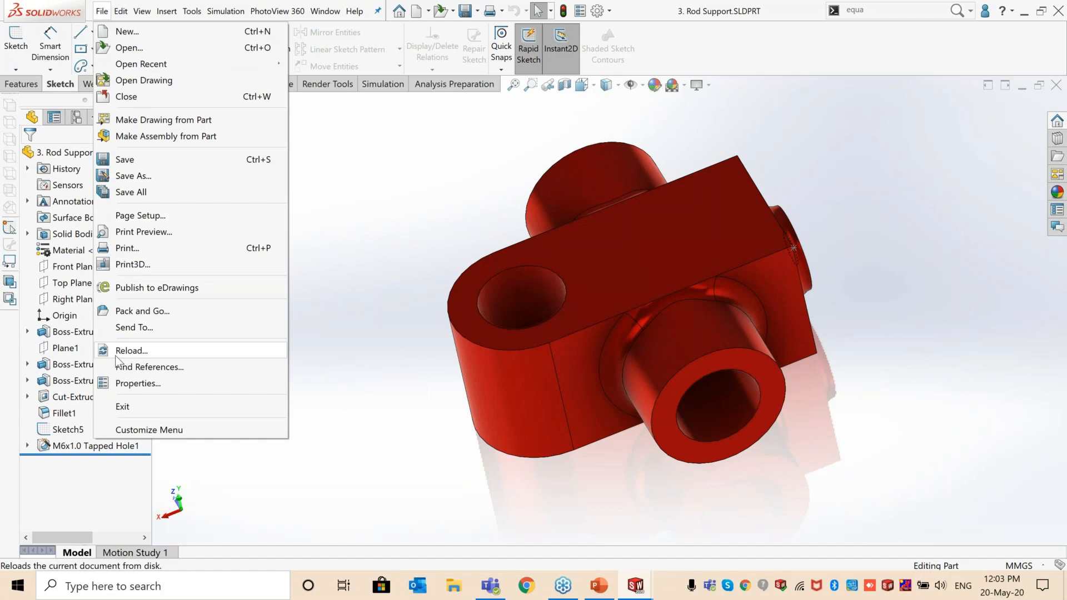
left_click(417, 220)
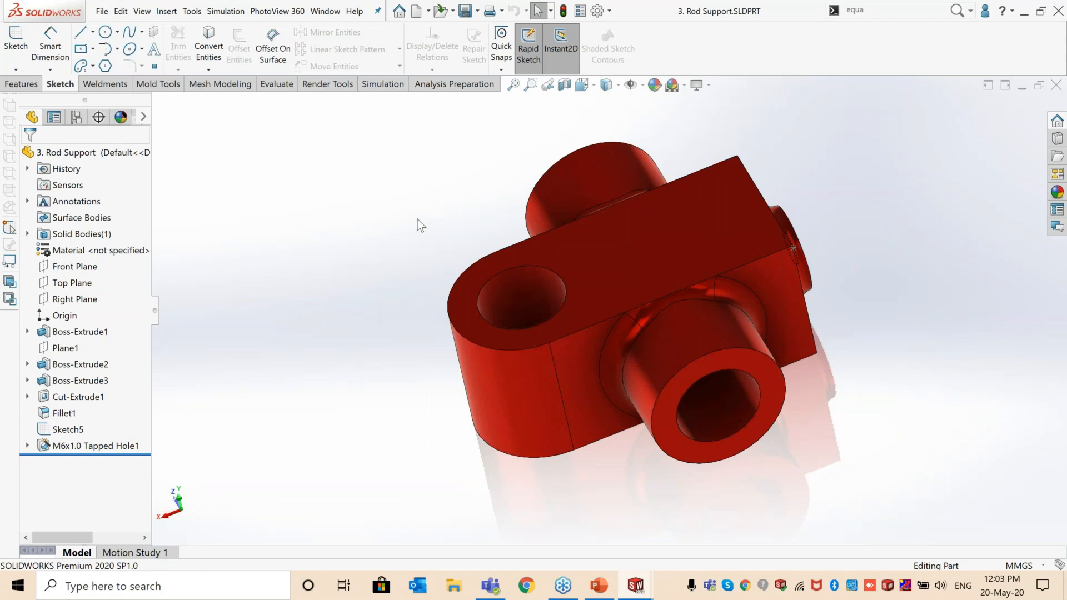
middle_click_drag(356, 224, 389, 277)
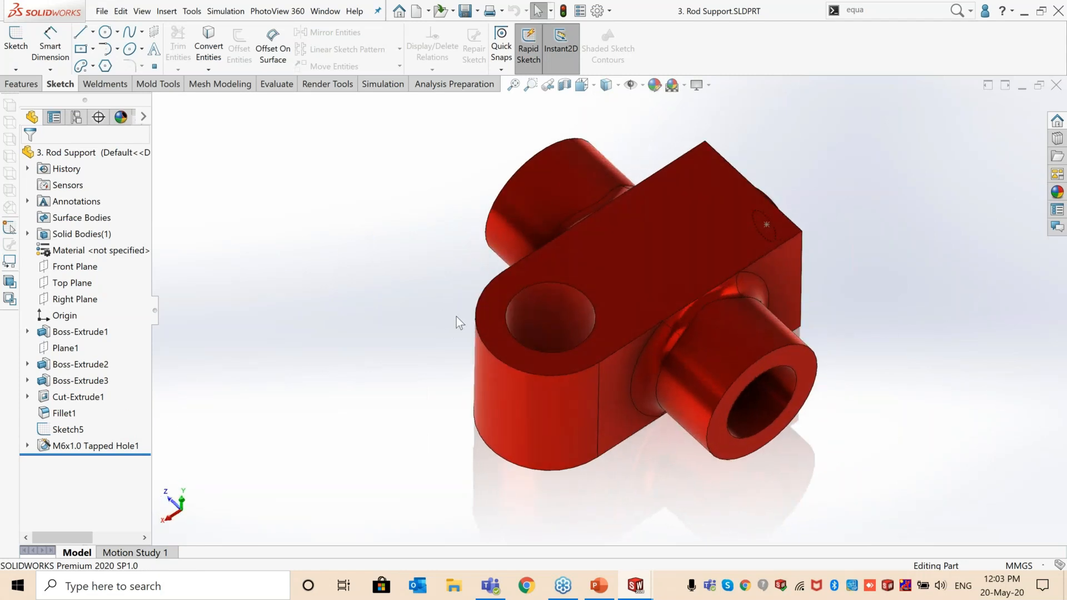
Step: Select the flat top face of the Rod Support, clear it, and recall it twice with Previous Selection before deselecting
left_click(631, 260)
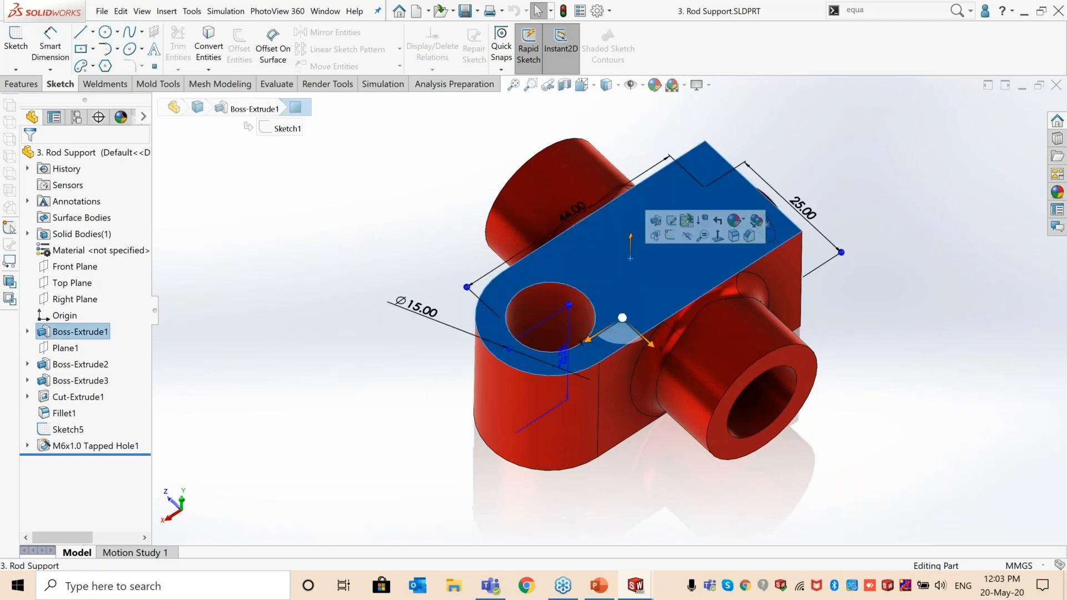
left_click(905, 232)
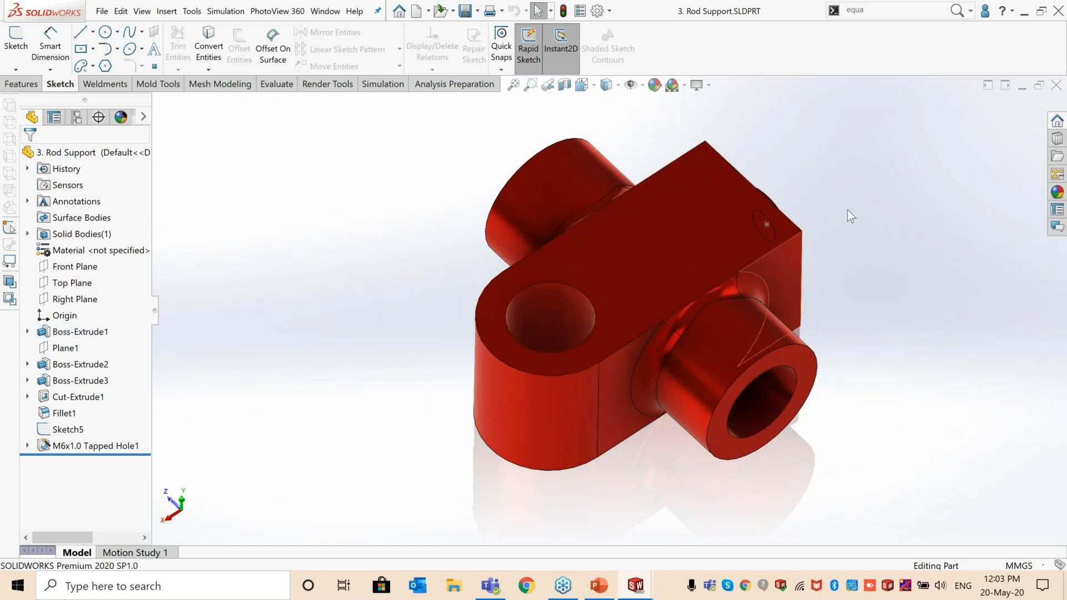
right_click(865, 161)
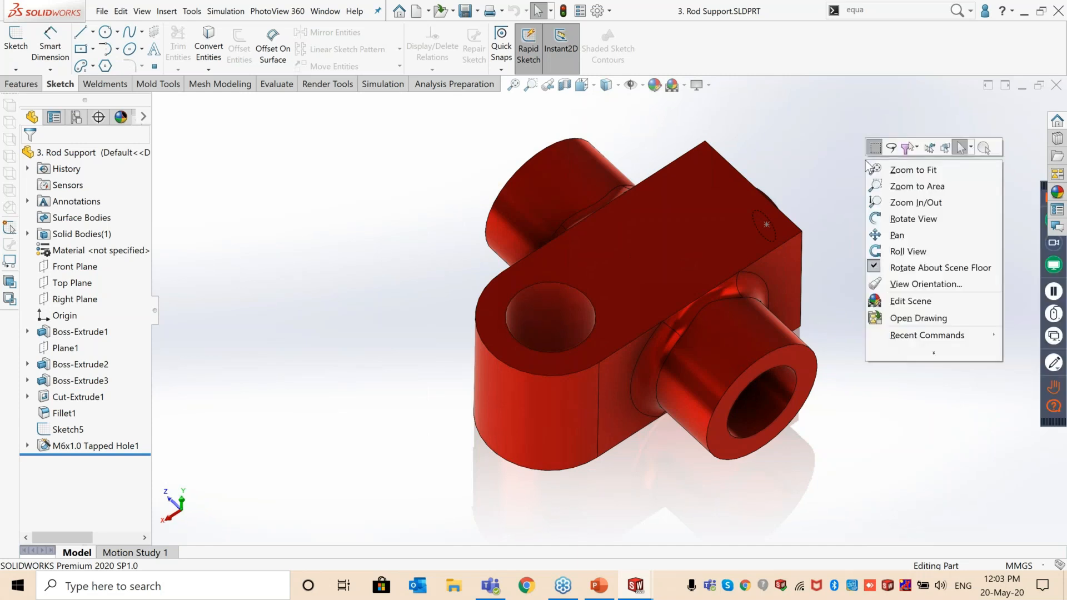
left_click(927, 148)
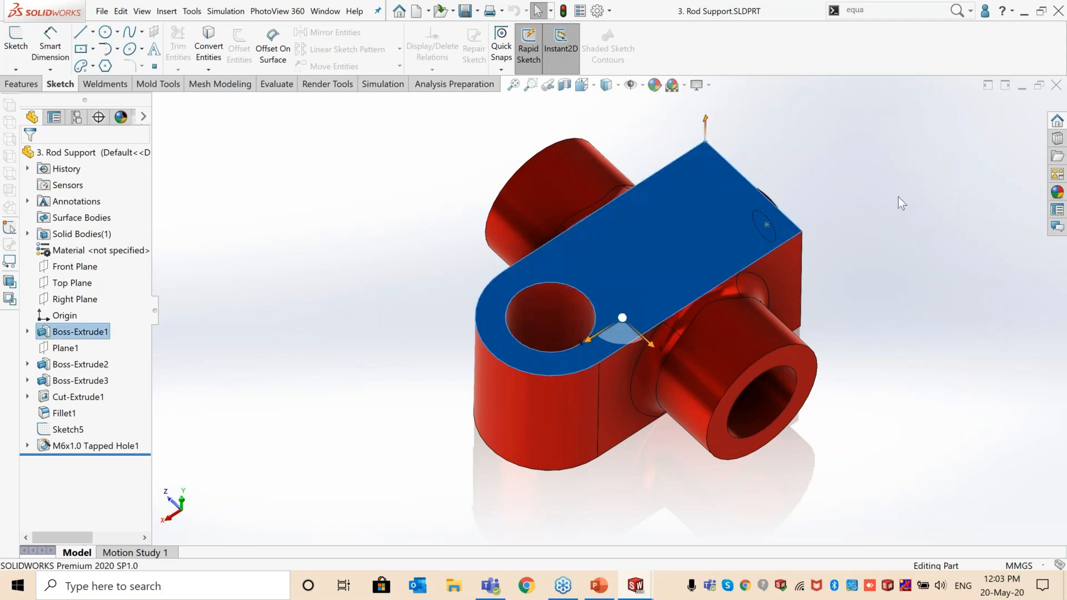
left_click(861, 203)
right_click(861, 203)
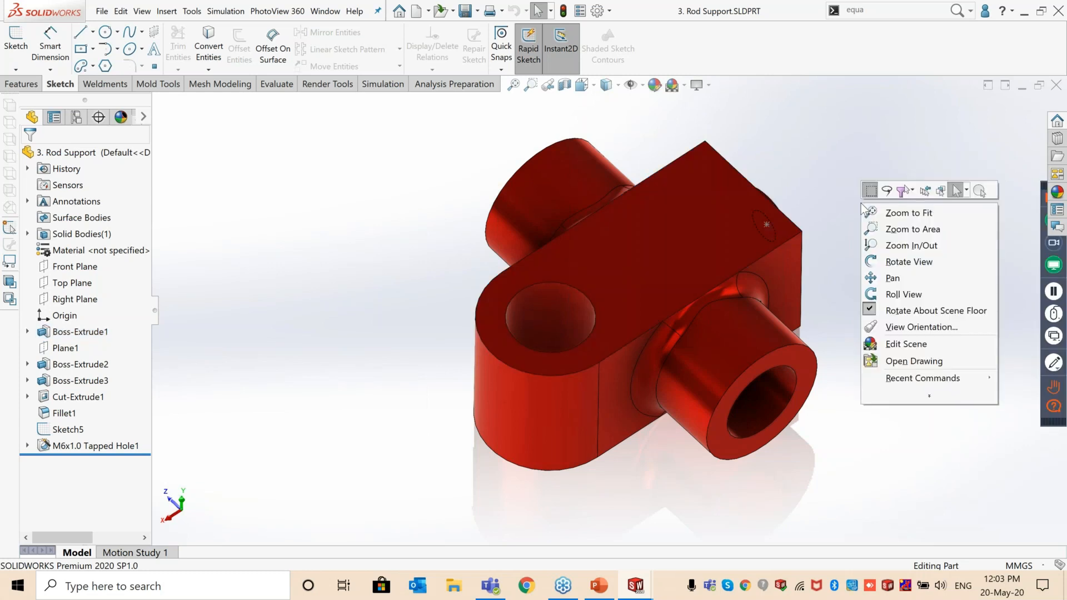
left_click(923, 194)
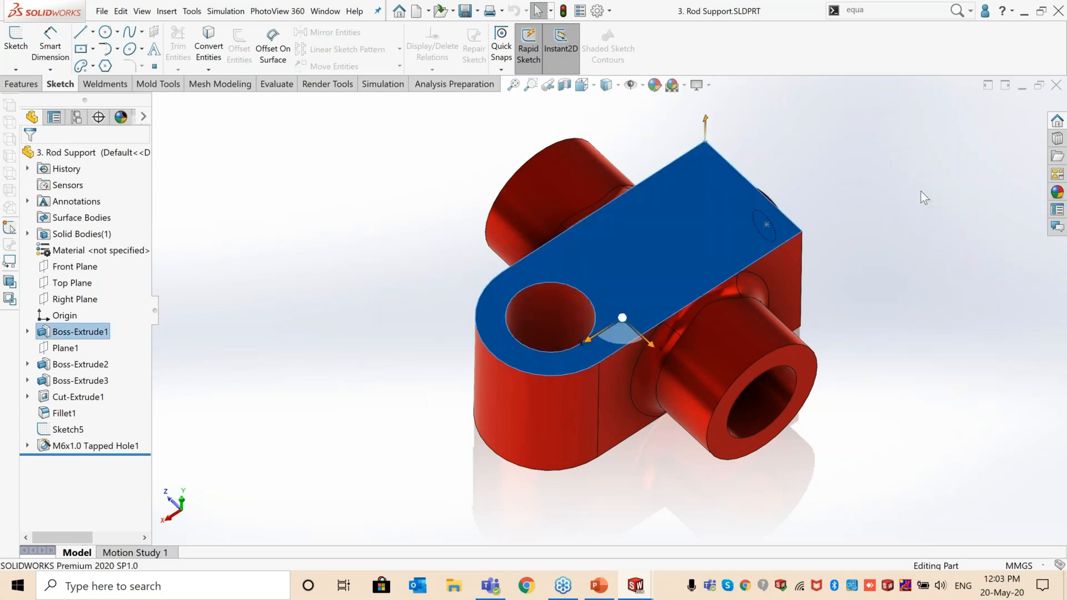
left_click(878, 194)
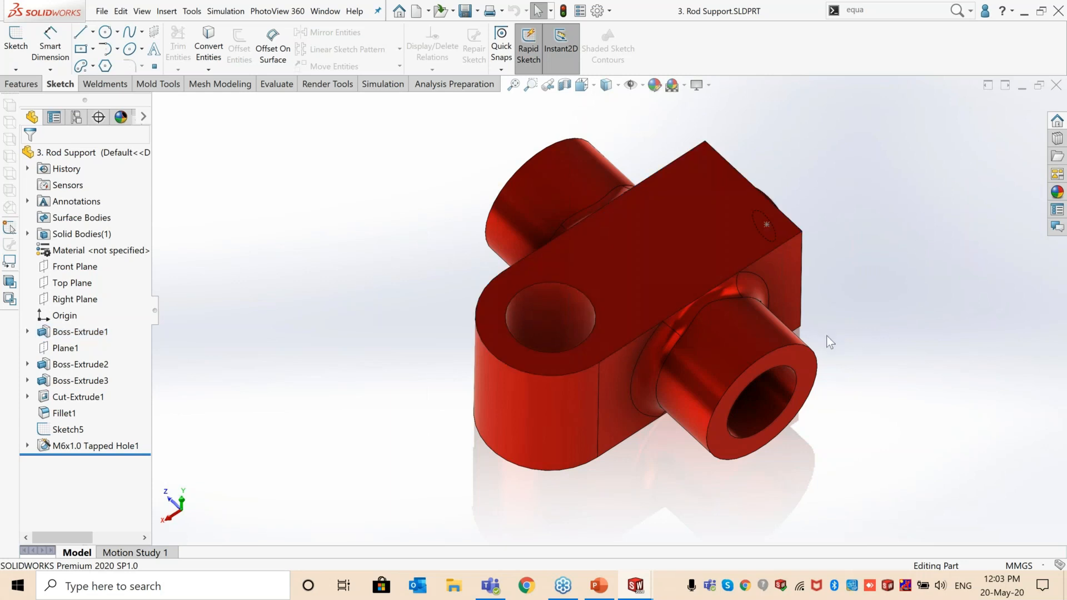
Step: Select the ring-shaped end face of the side boss, deselect it, and recall it with Previous Selection
middle_click_drag(826, 335, 728, 308)
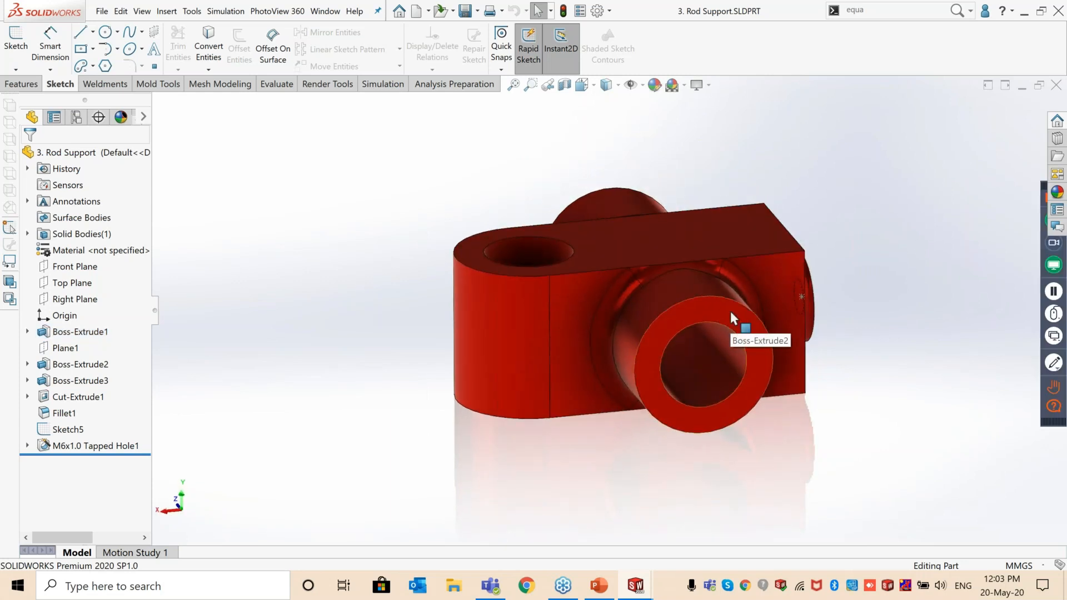
left_click(728, 309)
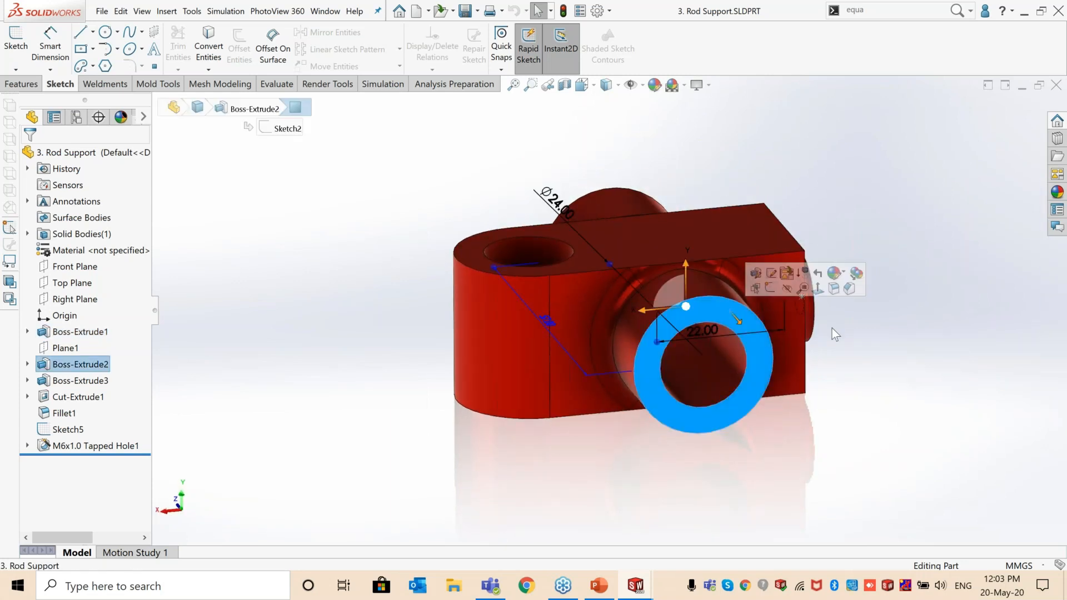
left_click(942, 225)
right_click(926, 220)
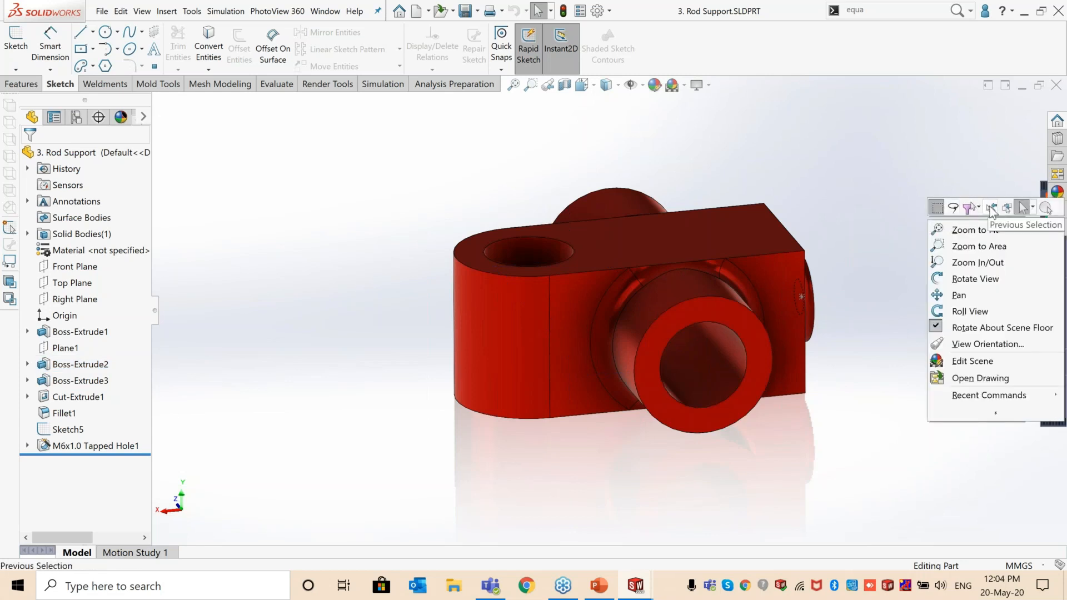
left_click(991, 210)
middle_click_drag(800, 297, 916, 328)
left_click(945, 322)
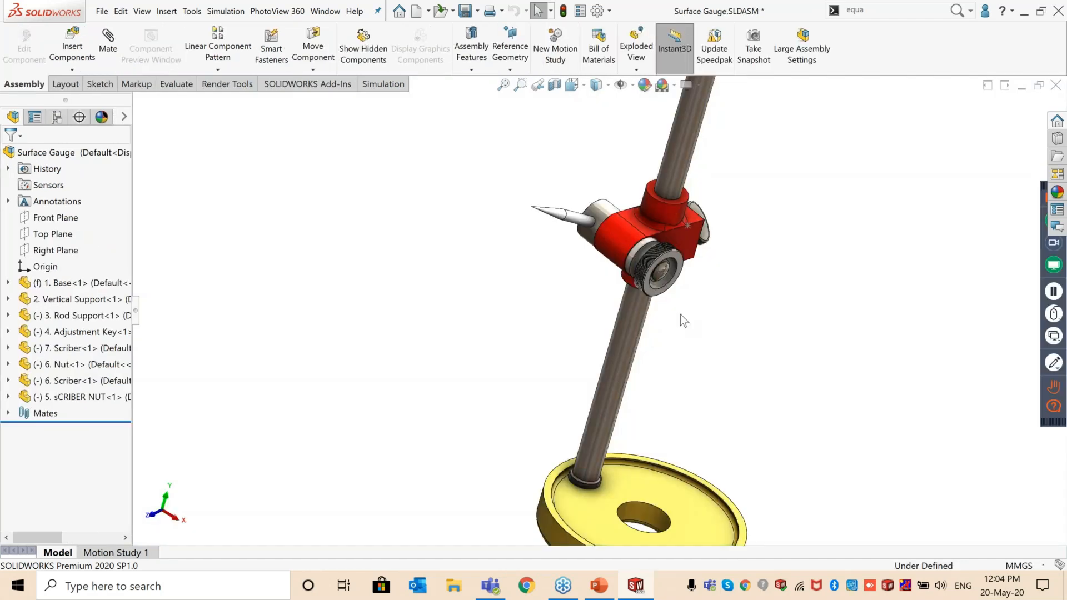
Step: In the Surface Gauge assembly, place a second Rod Support instance in free space beside the stand
scroll(680, 314, "down", 3)
middle_click_drag(634, 325, 612, 311)
scroll(578, 336, "up", 4)
scroll(585, 324, "down", 5)
scroll(612, 268, "down", 3)
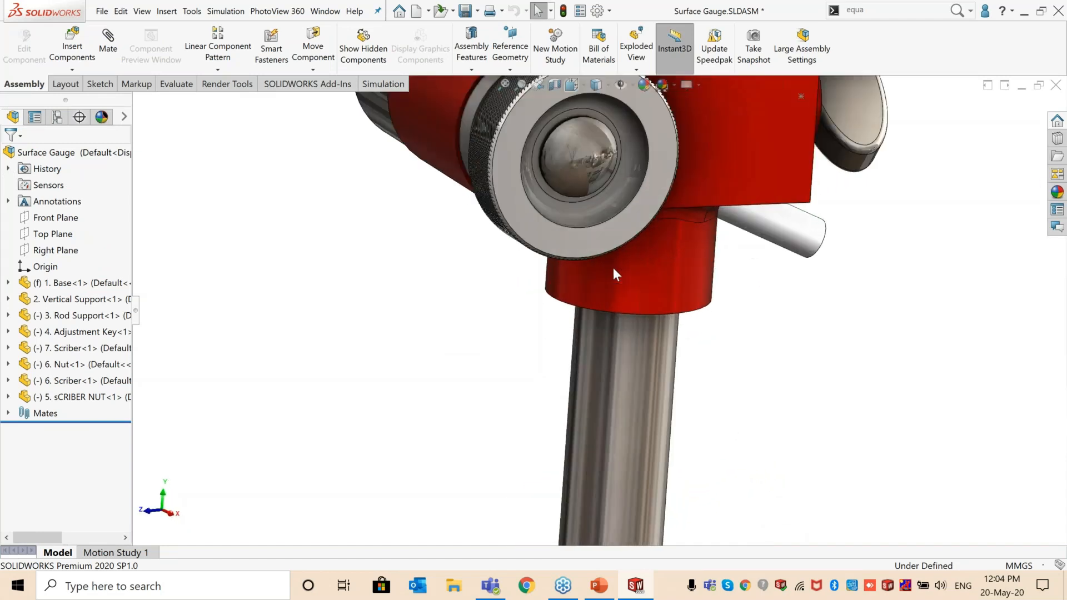
scroll(613, 268, "up", 6)
right_click_drag(539, 324, 499, 364)
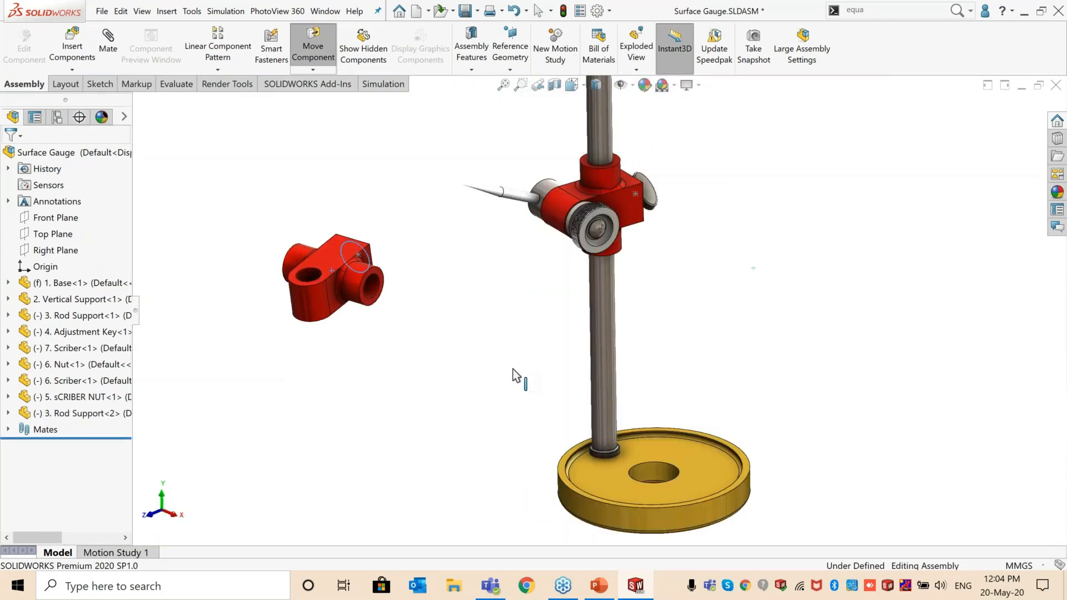
left_click(427, 351)
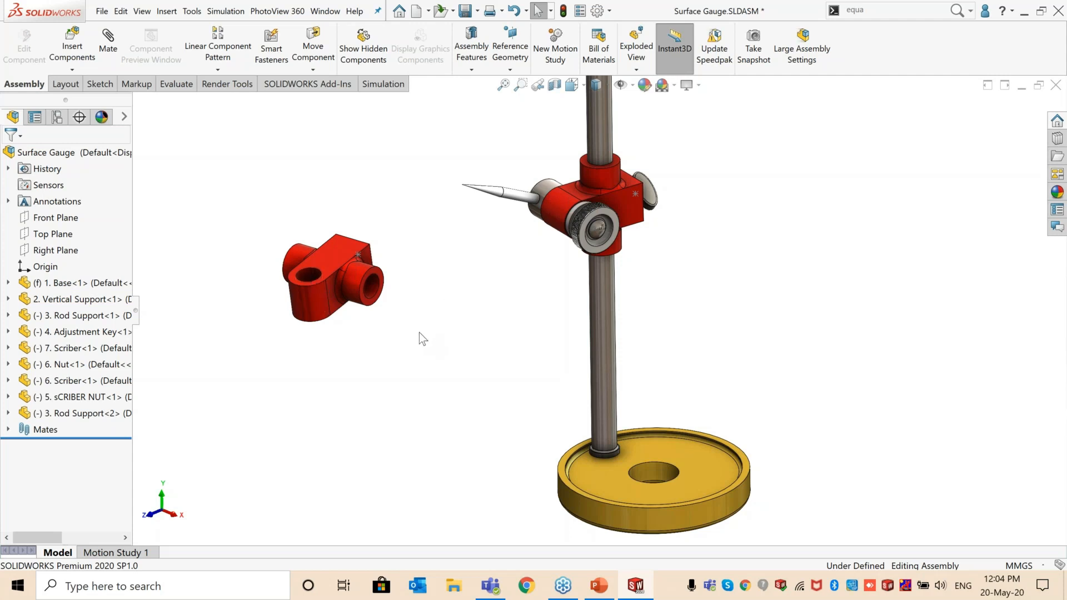
Step: Mate the second Rod Support's rounded-end hole concentric with the vertical support rod, and slide the part below the first Rod Support
left_click(106, 55)
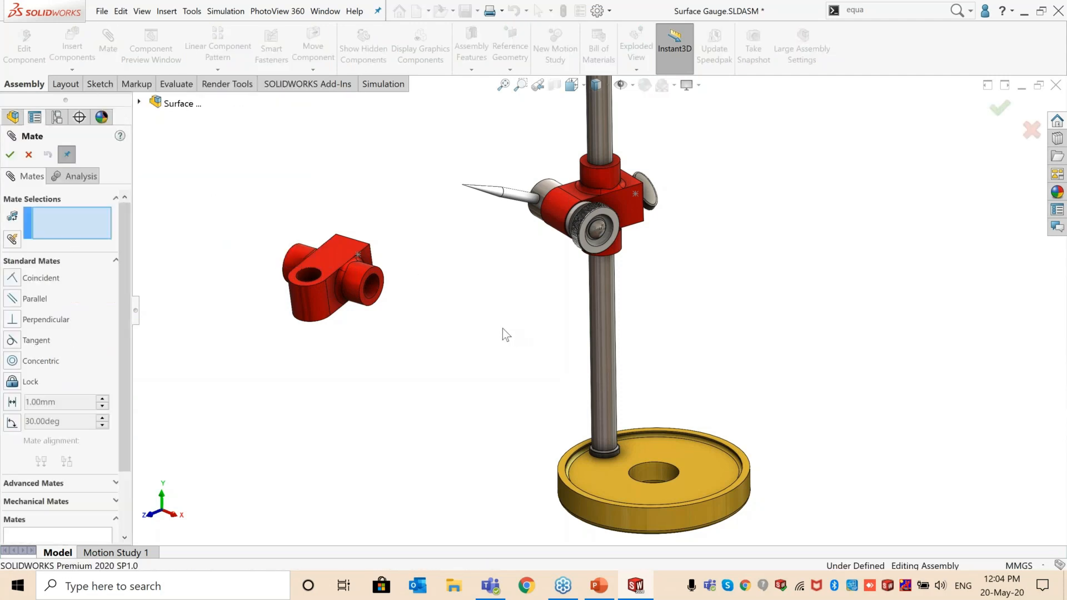
key("Escape")
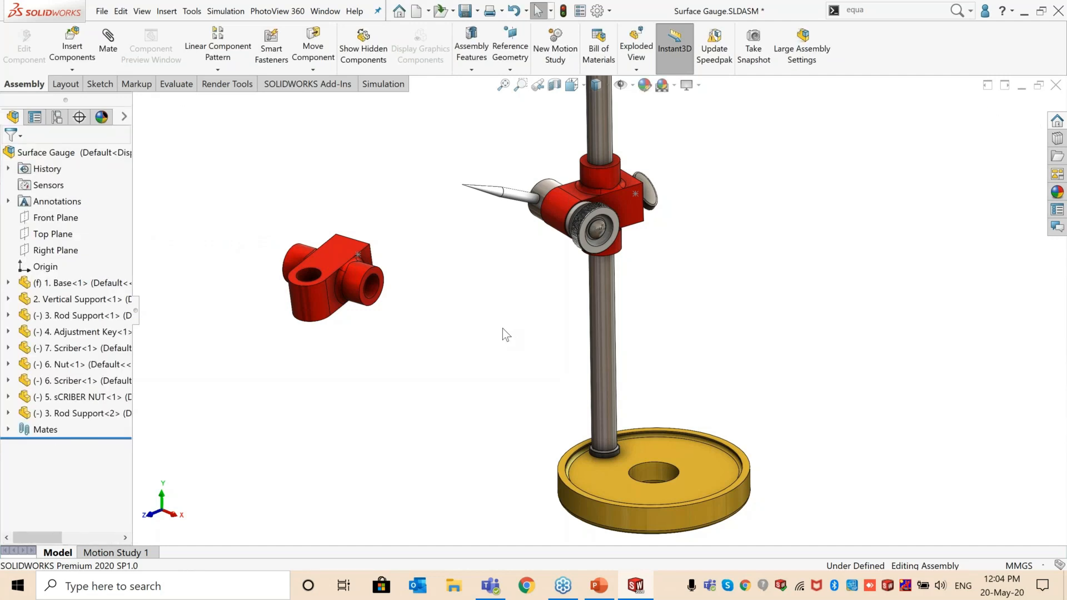
left_click(601, 326)
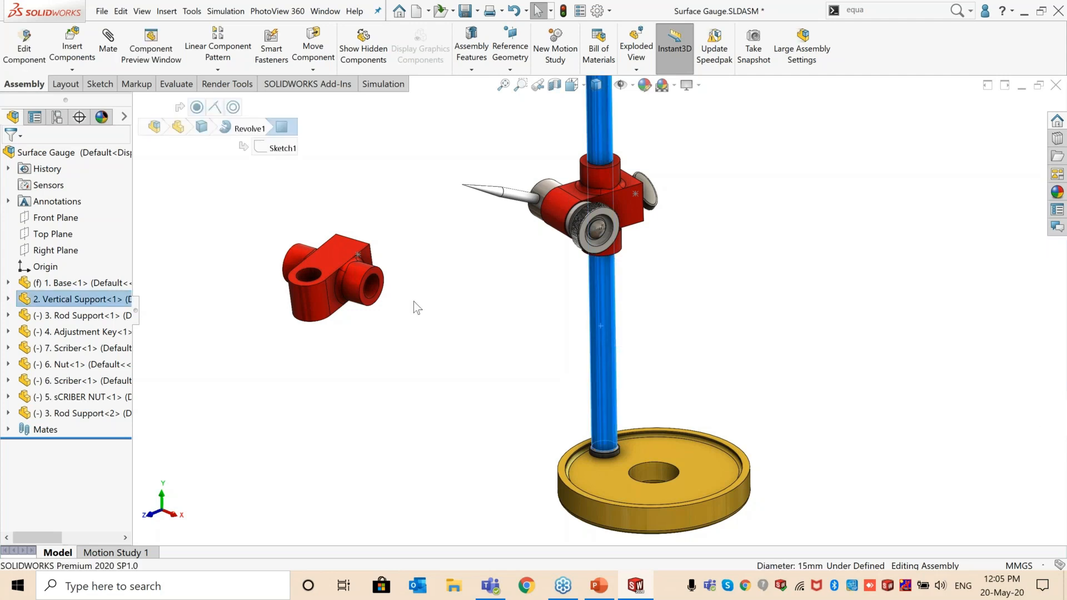
left_click(305, 280, "ctrl")
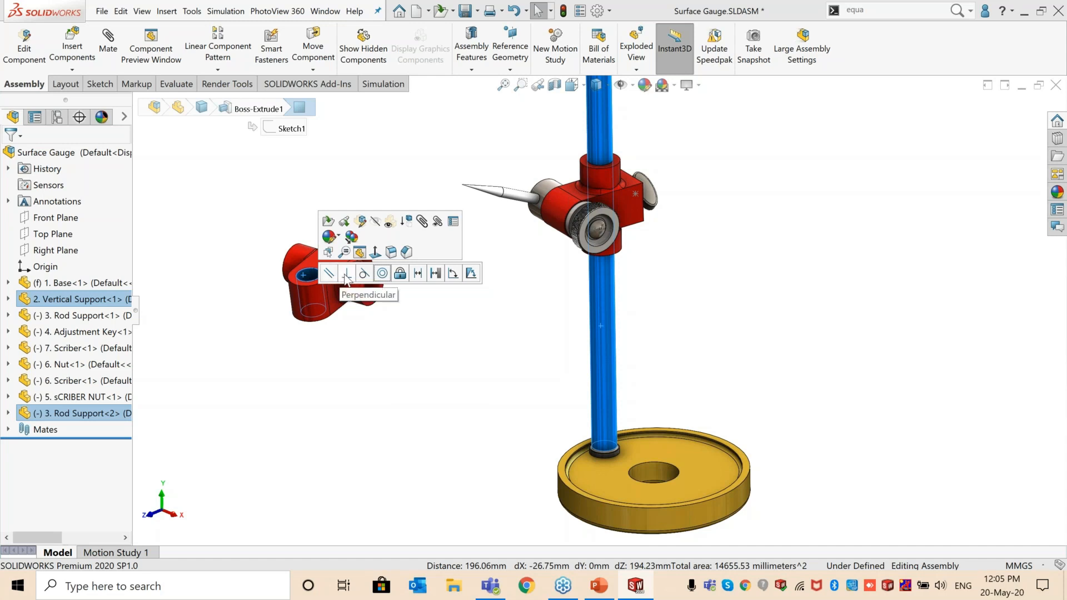
left_click(381, 273)
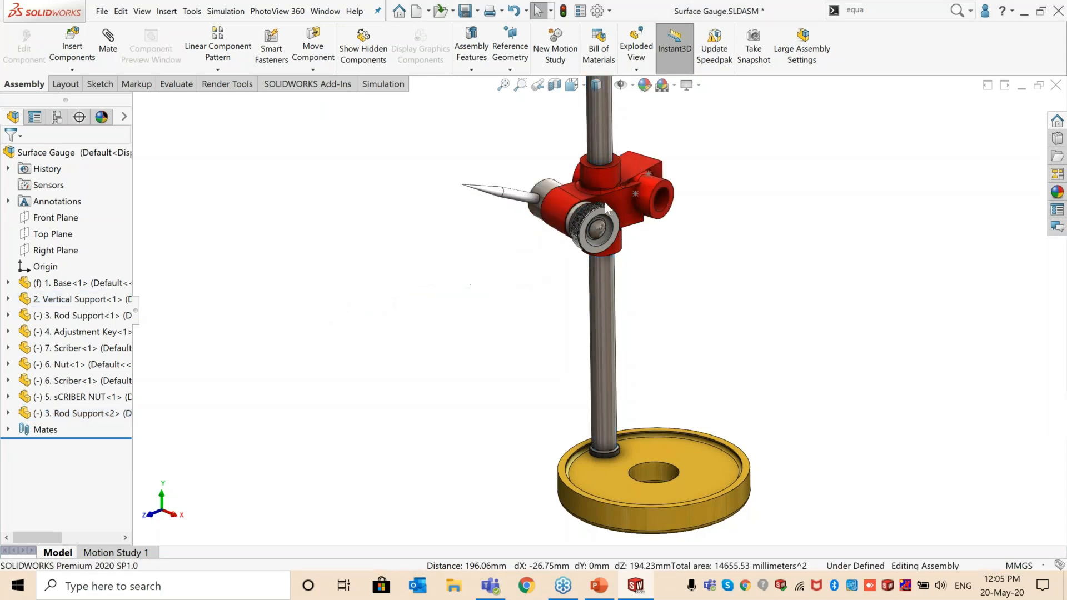
left_click_drag(649, 189, 773, 314)
key("Escape")
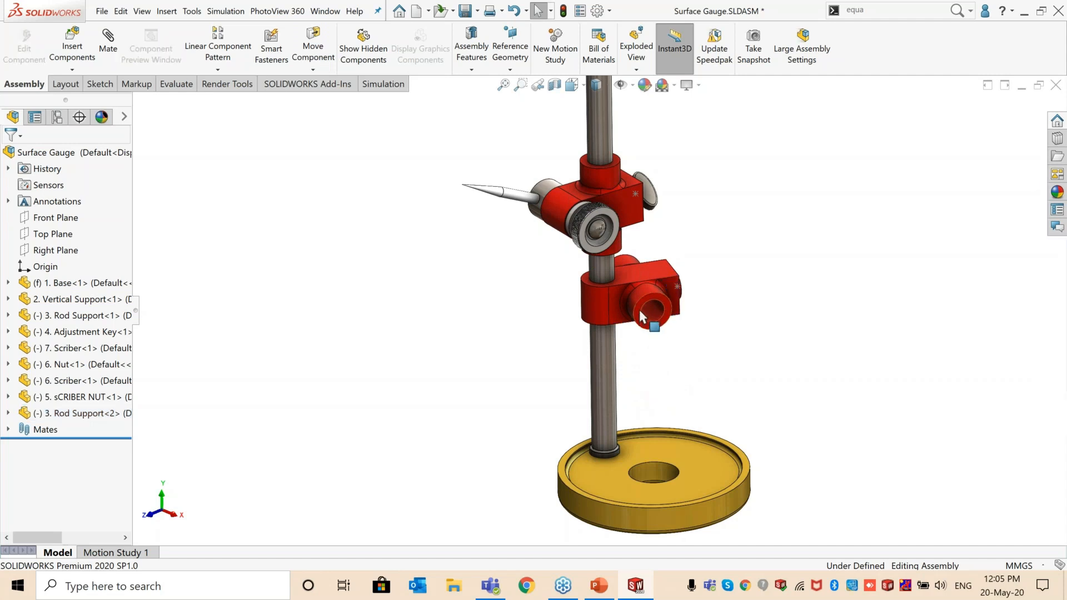
Step: Mate the flat side face of the second Rod Support parallel to the matching side face of the first one
left_click(639, 310)
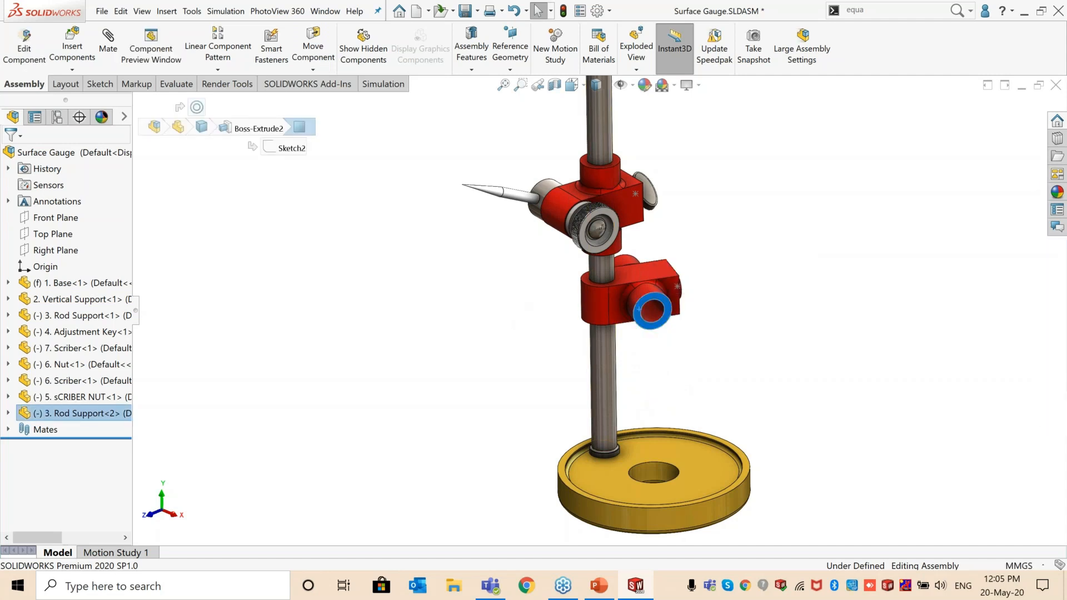
scroll(620, 257, "down", 4)
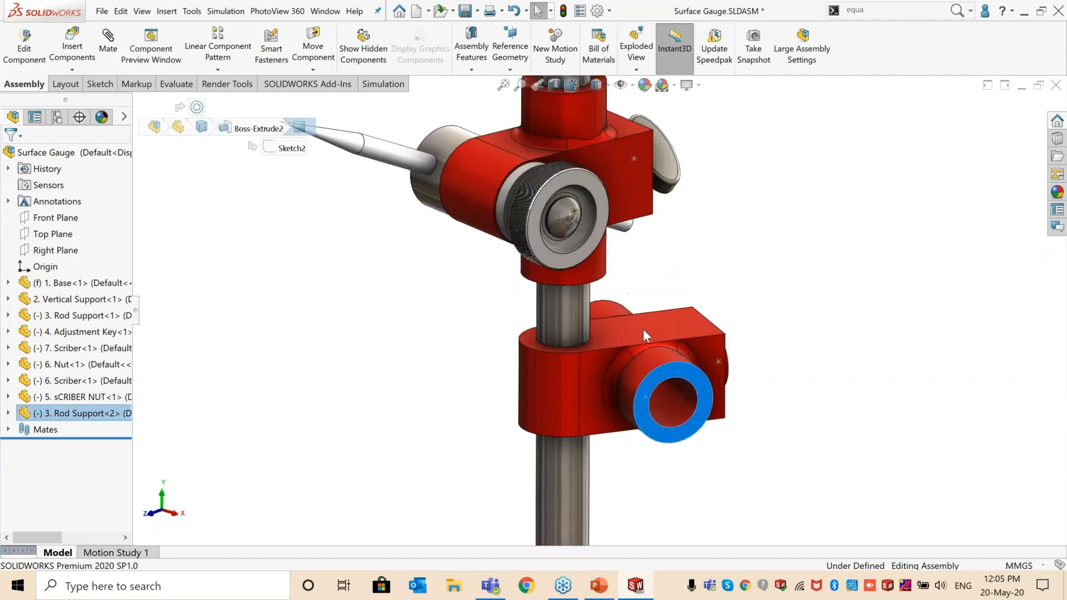
left_click(586, 370)
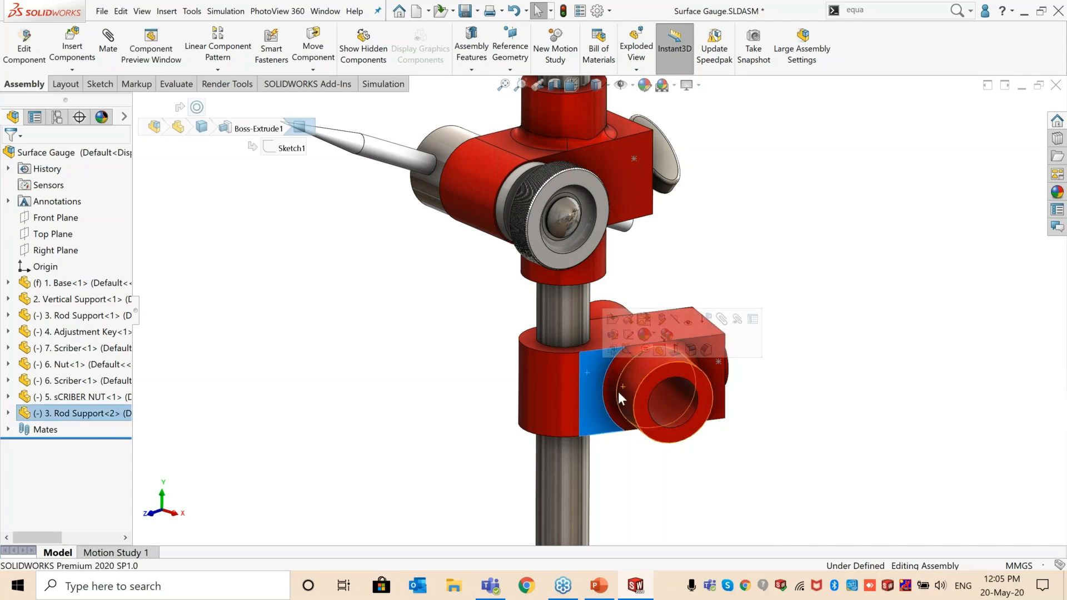
left_click(614, 166, "ctrl")
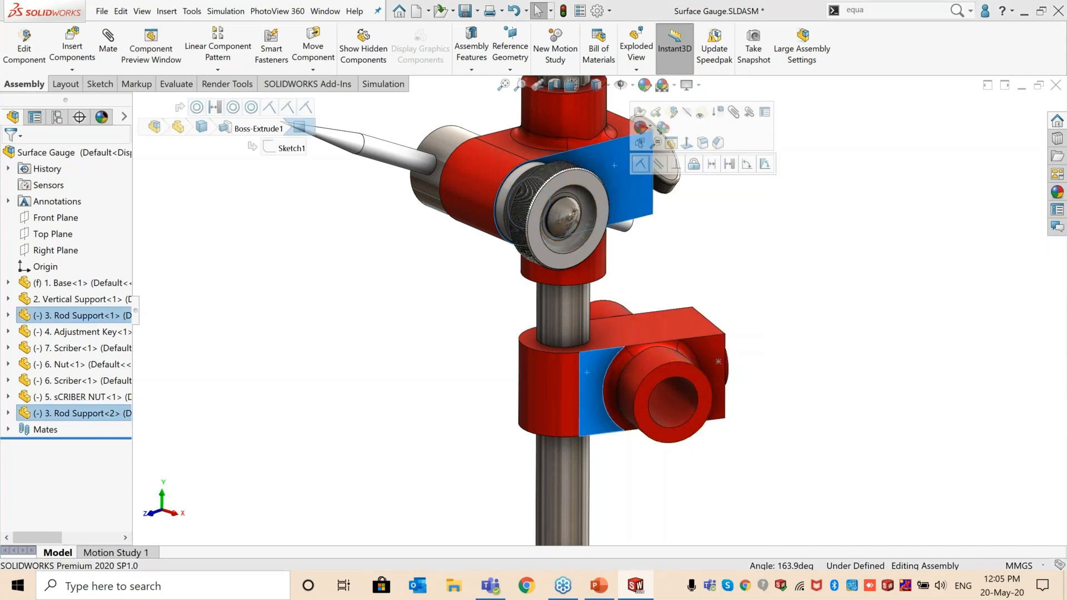
left_click(658, 164)
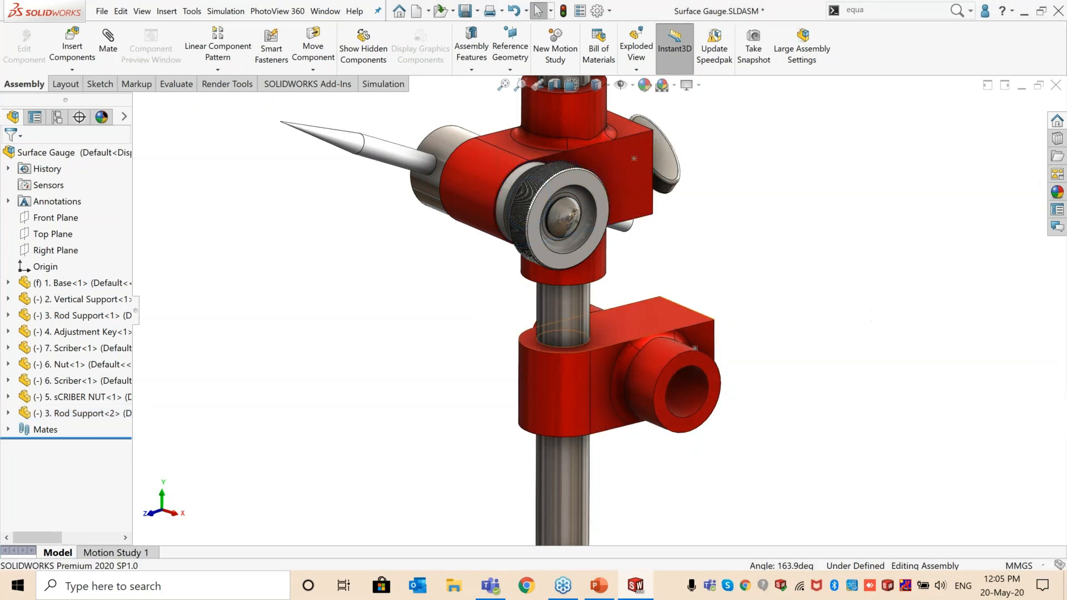
scroll(656, 324, "up", 3)
middle_click_drag(639, 340, 618, 330)
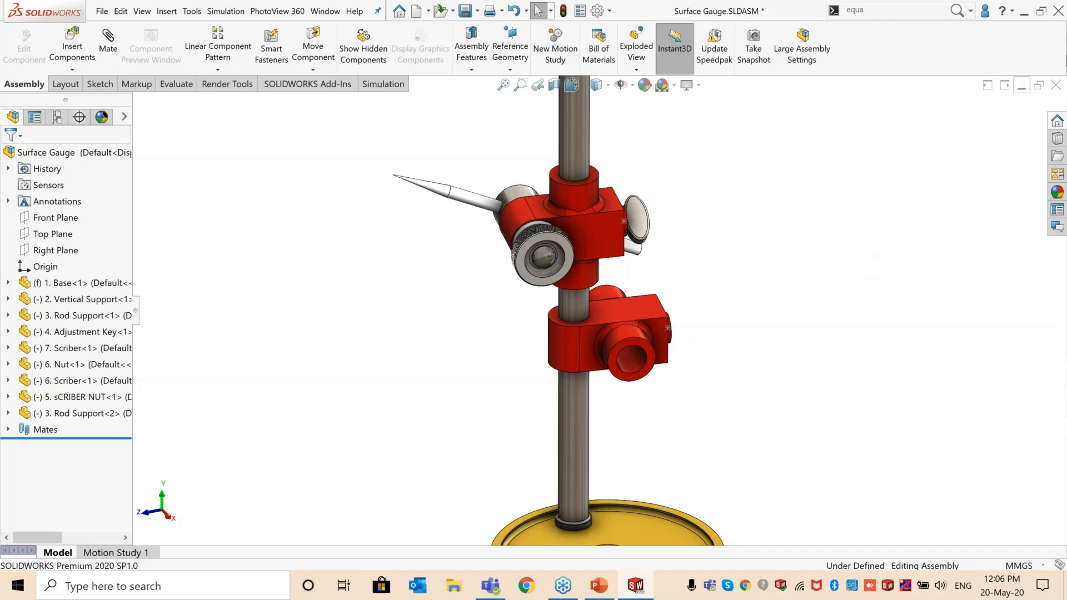
Step: Close the Surface Gauge assembly and bring up the BMW_M5_RIM part for inspection
left_click(1055, 85)
left_click(440, 320)
middle_click_drag(514, 248, 444, 297)
scroll(788, 230, "down", 3)
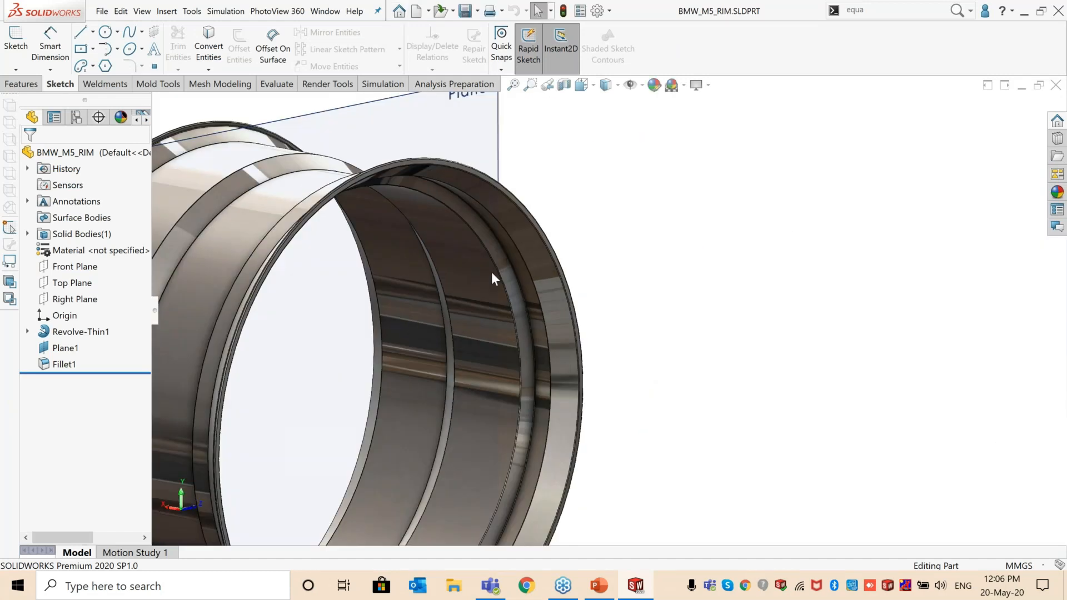
Step: Create a reference plane parallel to Plane1, offset 100 mm toward the rim's near open end
scroll(550, 296, "up", 3)
middle_click_drag(545, 304, 544, 318)
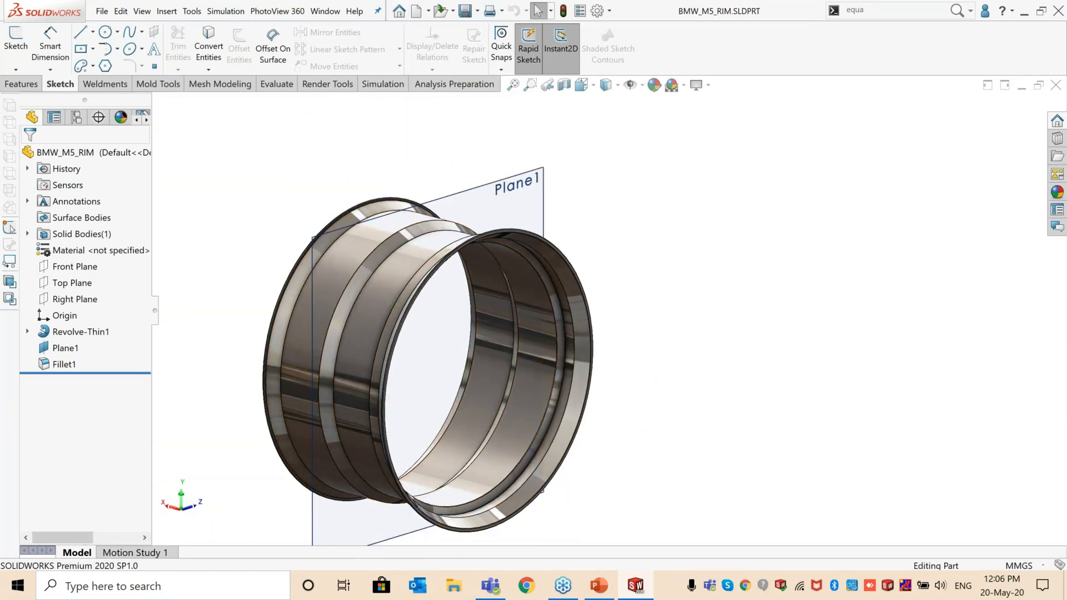
middle_click_drag(623, 293, 653, 326)
middle_click_drag(557, 349, 673, 303)
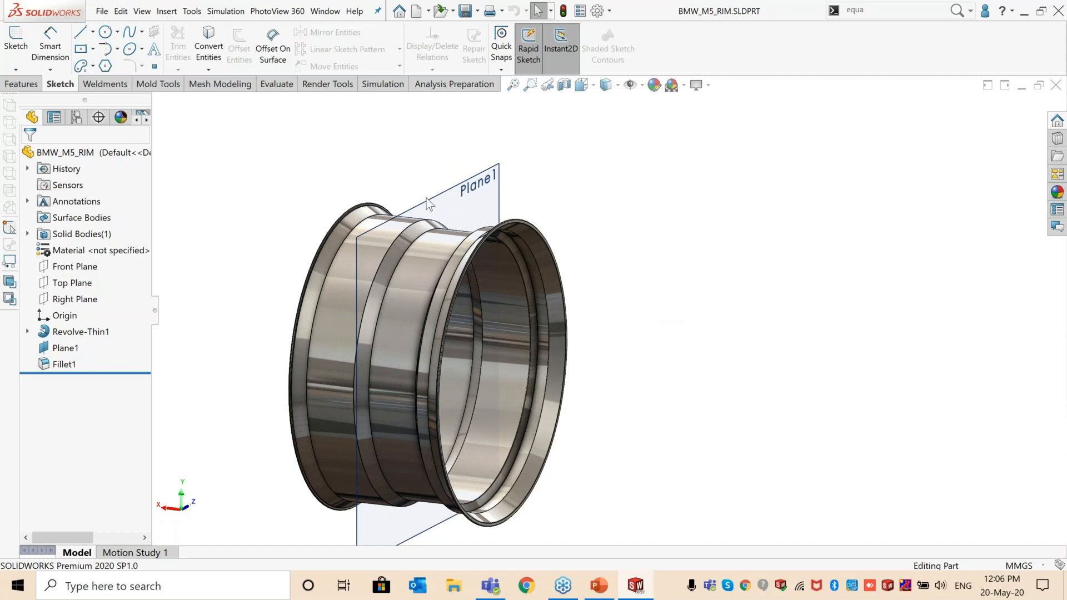
left_click_drag(428, 202, 493, 222, "ctrl")
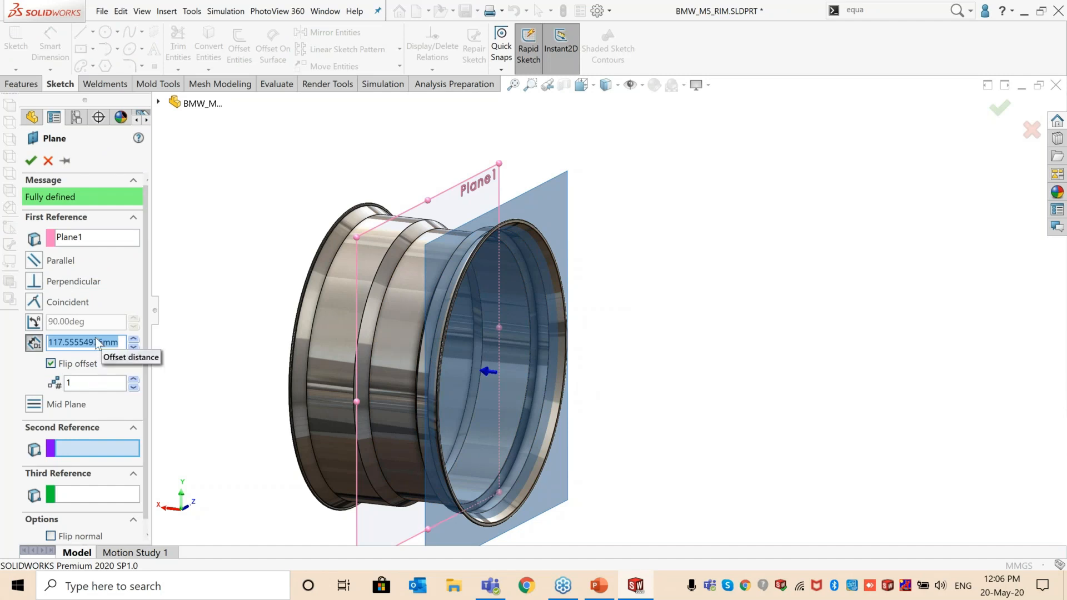
type("100")
key("Return")
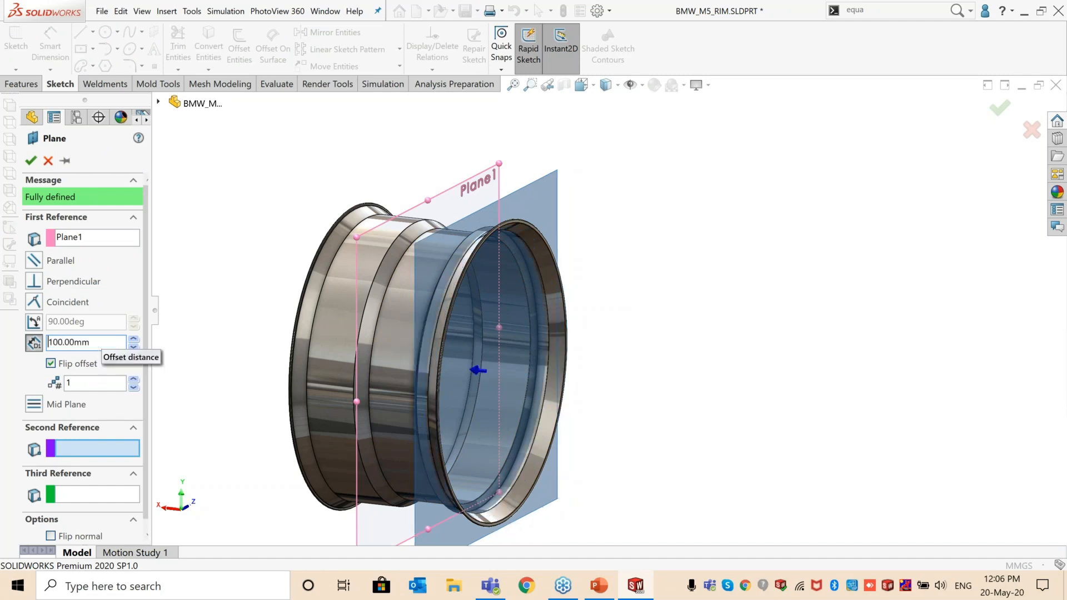
left_click(31, 160)
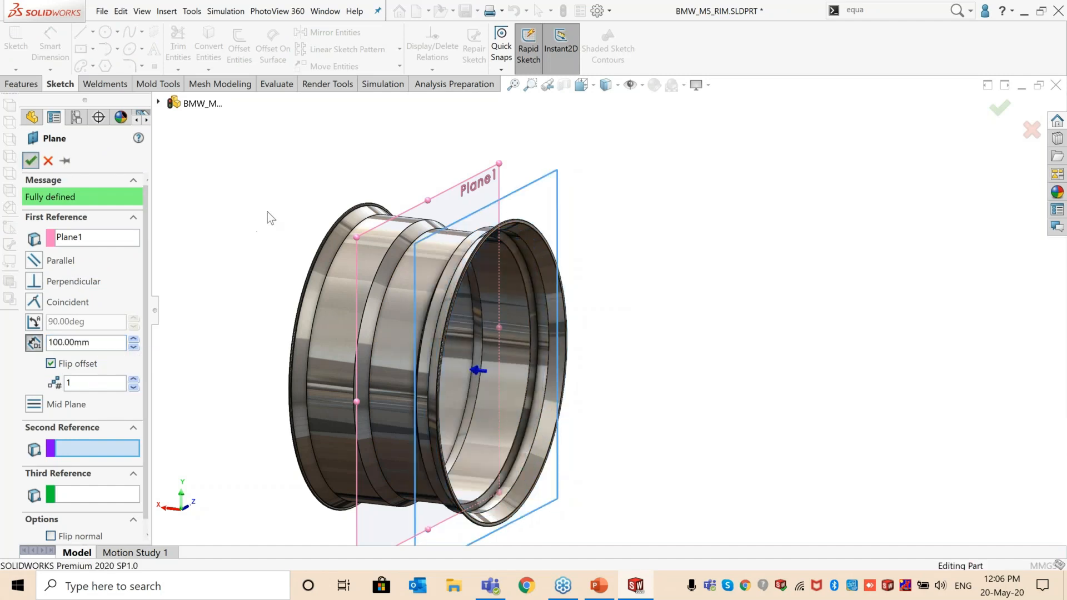
left_click(272, 198)
mouse_move(260, 195)
middle_mouse_down()
mouse_move(252, 208)
mouse_move(268, 203)
middle_mouse_up()
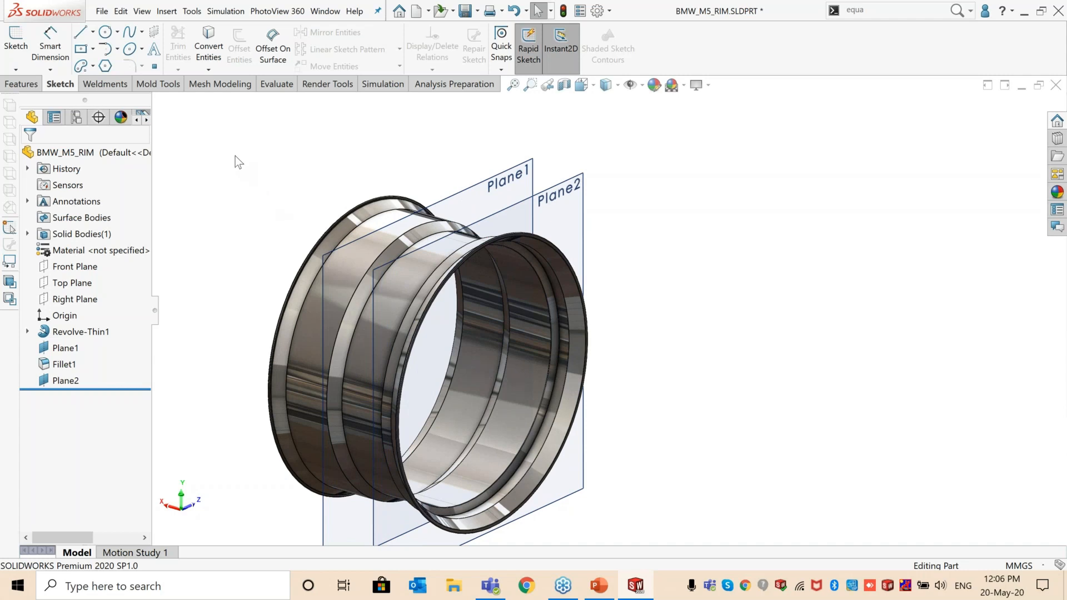
left_click(23, 84)
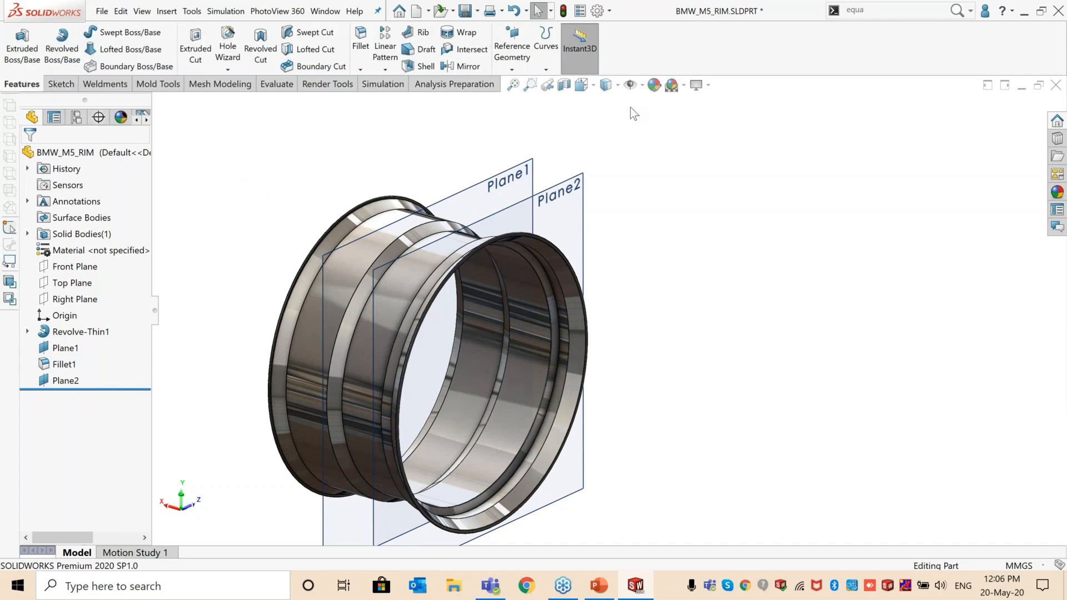
left_click(512, 69)
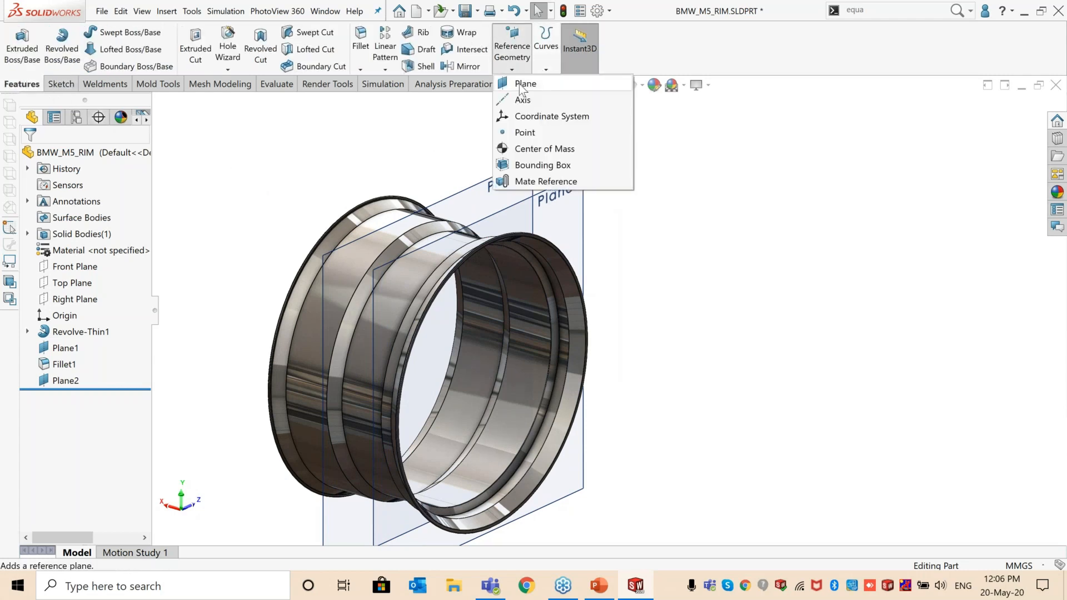
left_click(384, 160)
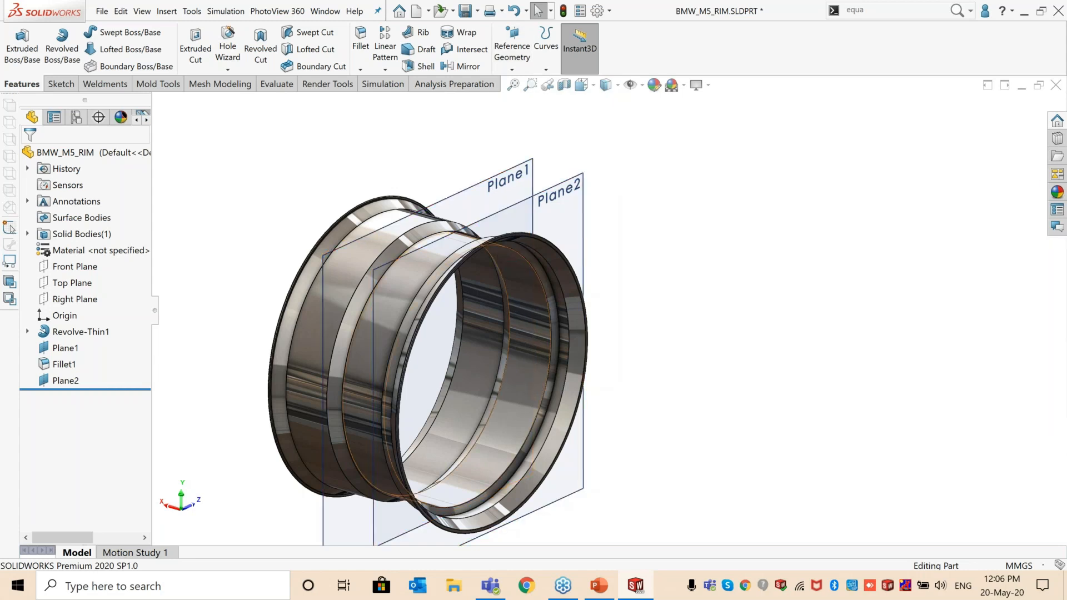
middle_click_drag(498, 247, 514, 240)
mouse_move(649, 284)
middle_mouse_down()
mouse_move(624, 298)
mouse_move(637, 294)
middle_mouse_up()
scroll(405, 309, "down", 3)
scroll(405, 309, "up", 3)
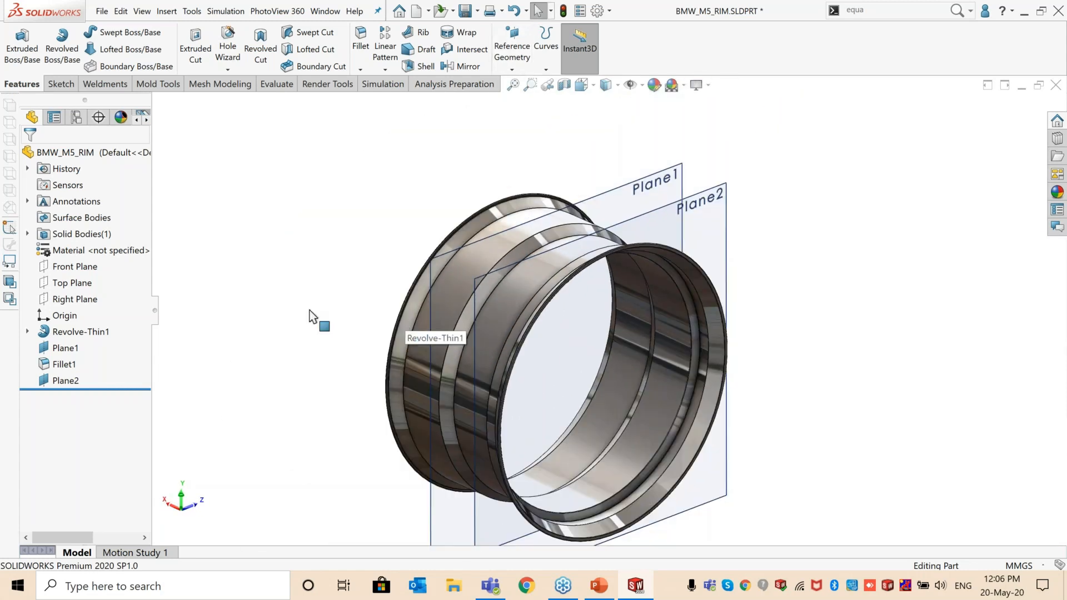
middle_click_drag(309, 292, 358, 273)
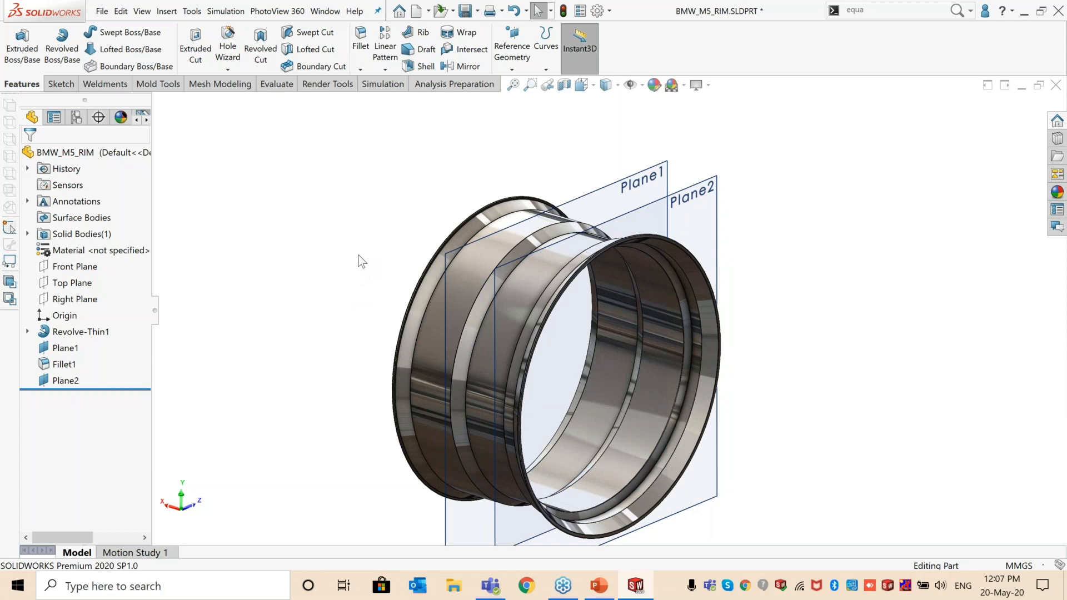
middle_click_drag(358, 255, 361, 252)
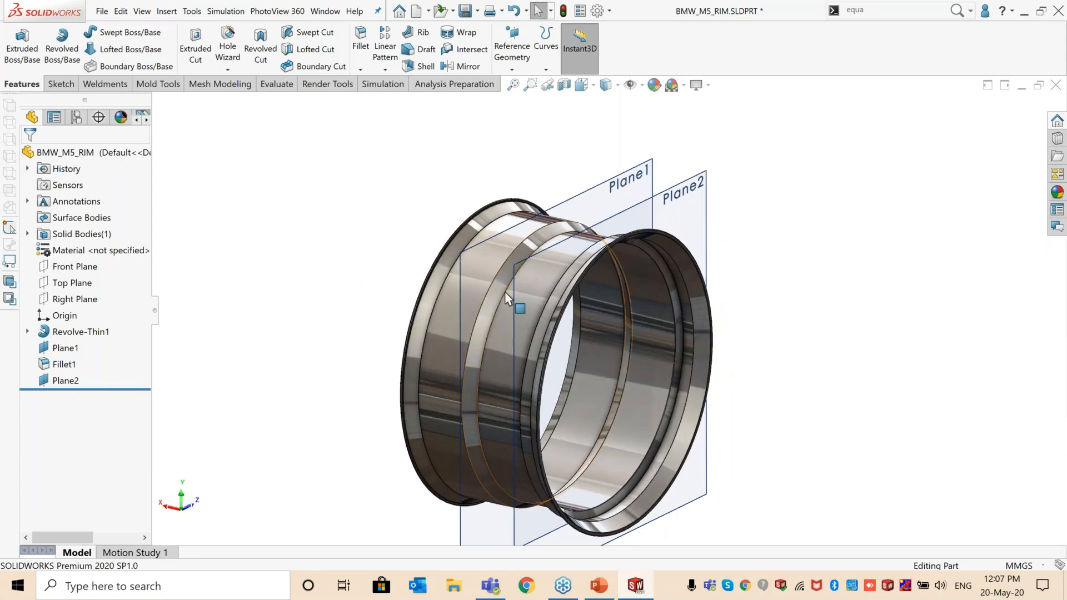
Step: Delete the offset reference plane and the original Plane1 from the rim part
left_click(533, 265)
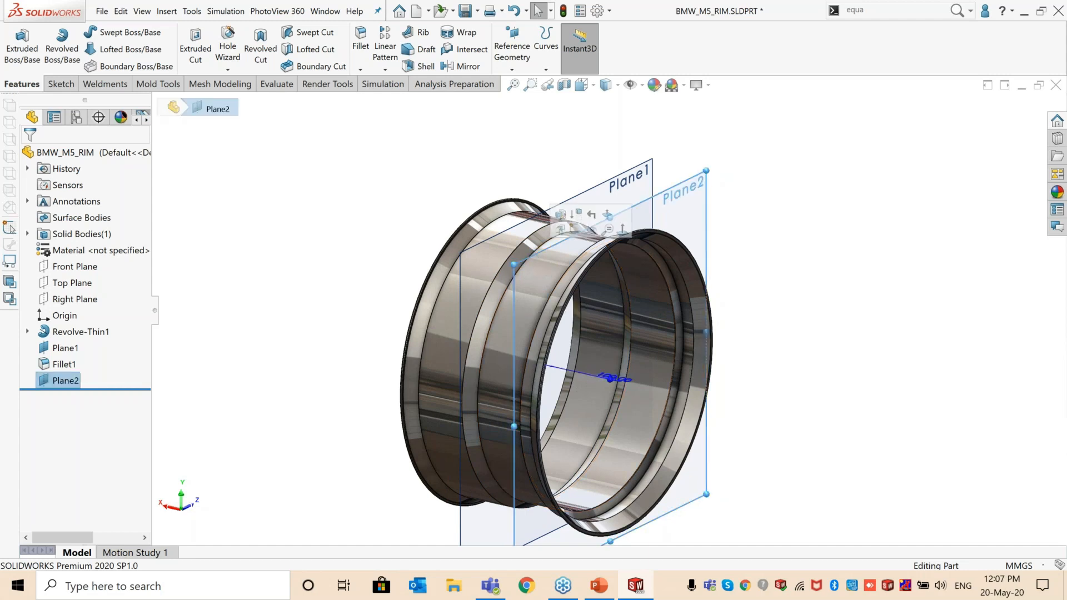
key("Delete")
key("Return")
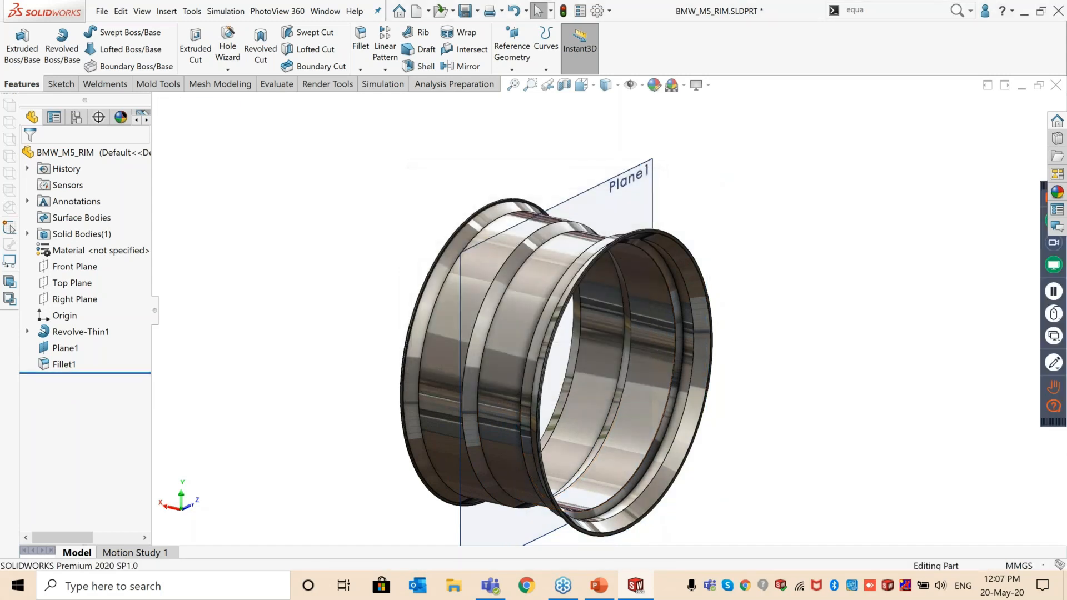
left_click(585, 208)
key("Delete")
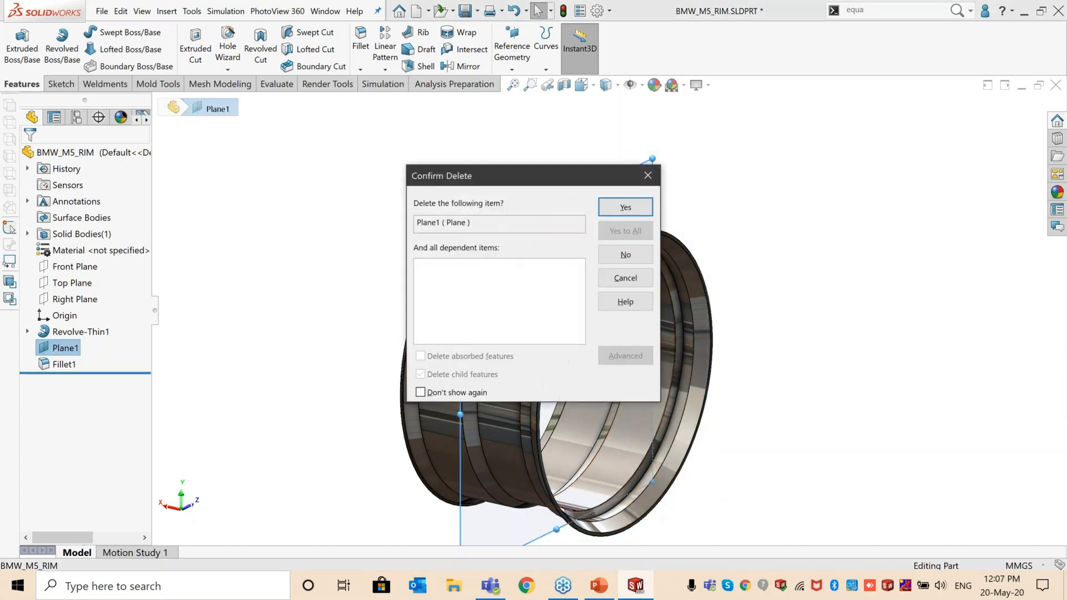
key("Return")
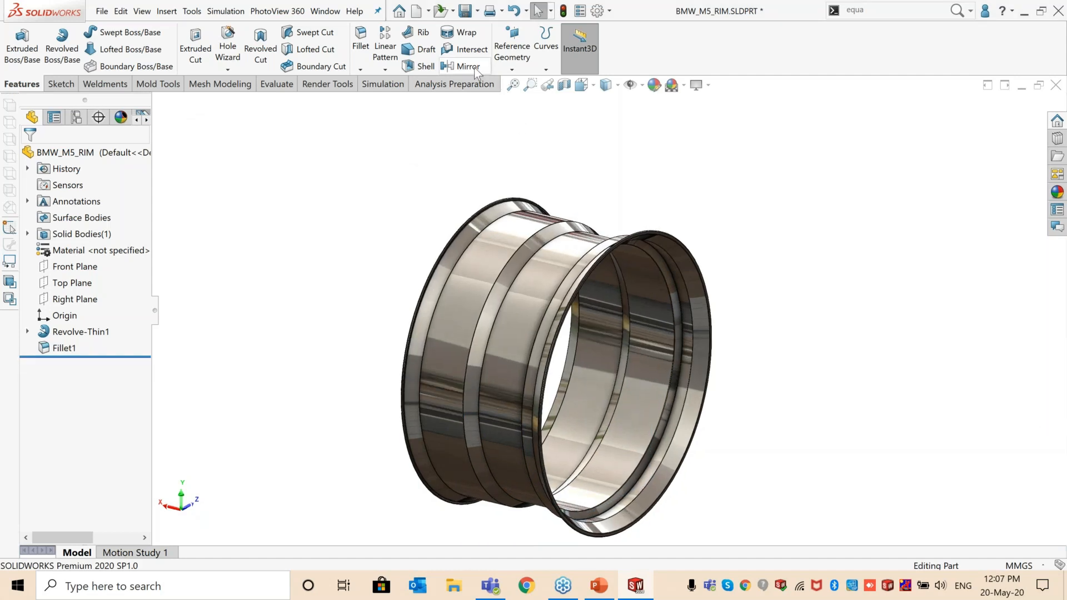
Step: Create a mid plane between the two opposite annular end faces of the rim
left_click(511, 70)
left_click(513, 84)
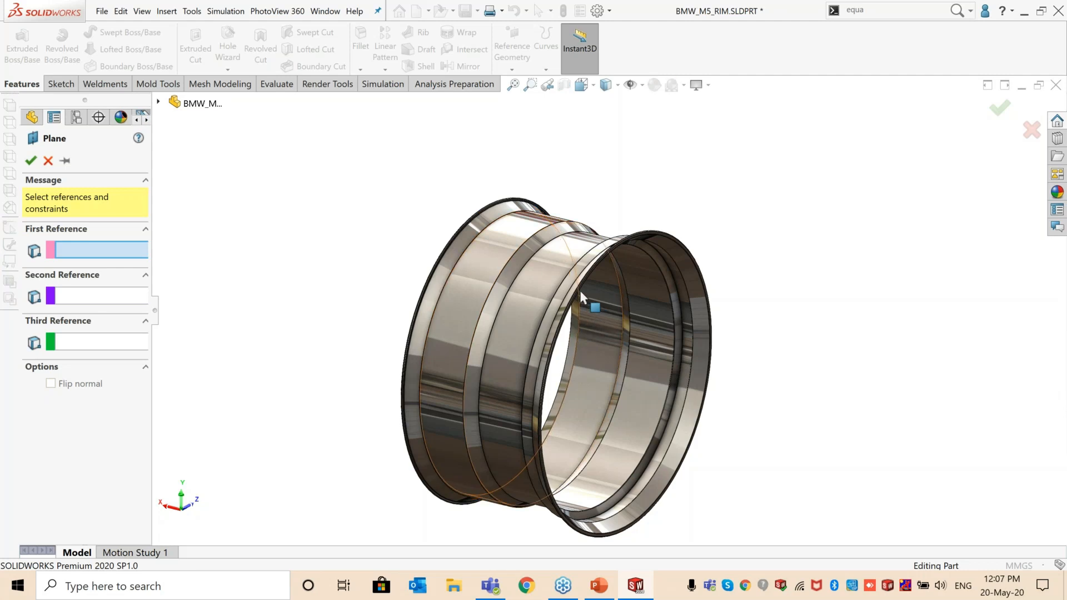
scroll(576, 292, "down", 4)
middle_click_drag(574, 291, 540, 266)
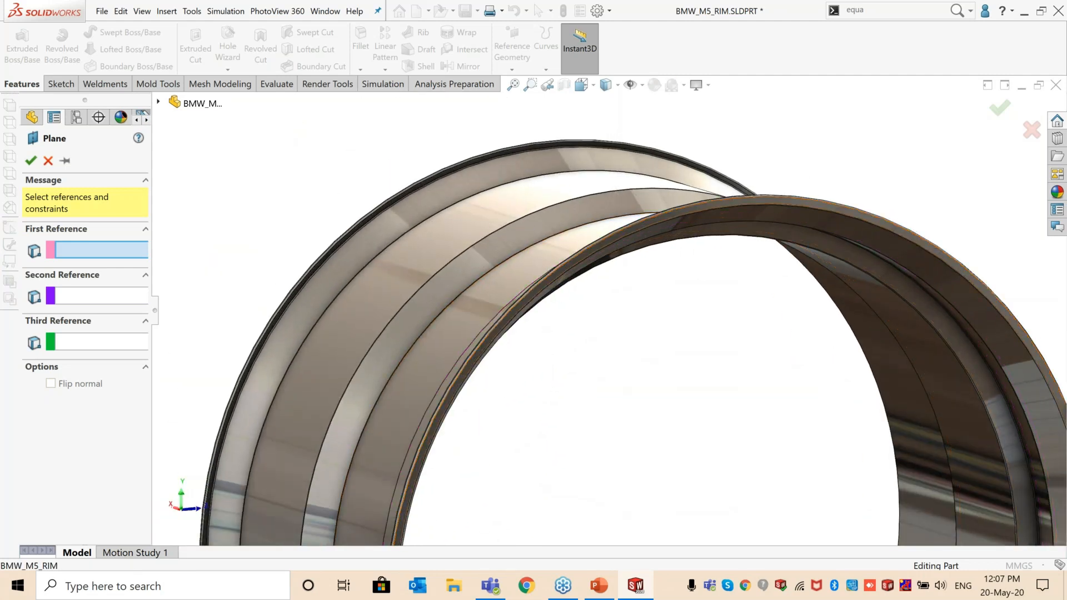
left_click(462, 332)
middle_click_drag(461, 332, 656, 293)
left_click(306, 207)
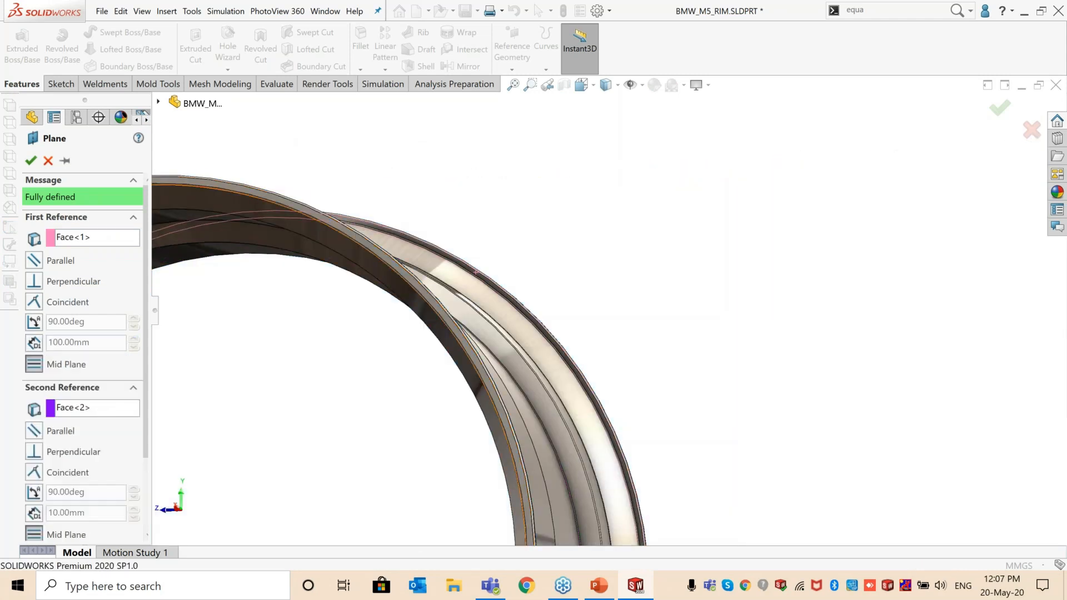
middle_click_drag(306, 207, 385, 353)
scroll(408, 335, "up", 5)
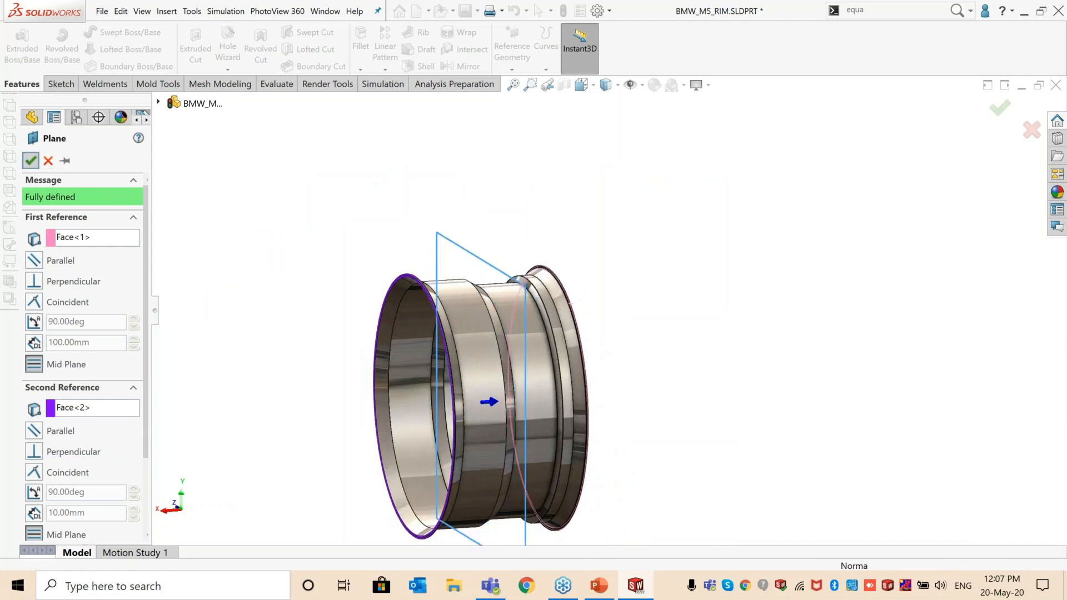
left_click(30, 160)
Step: Examine the position of the new mid plane between the rim's two ends from several angles
middle_click_drag(300, 411, 409, 298)
scroll(408, 297, "down", 3)
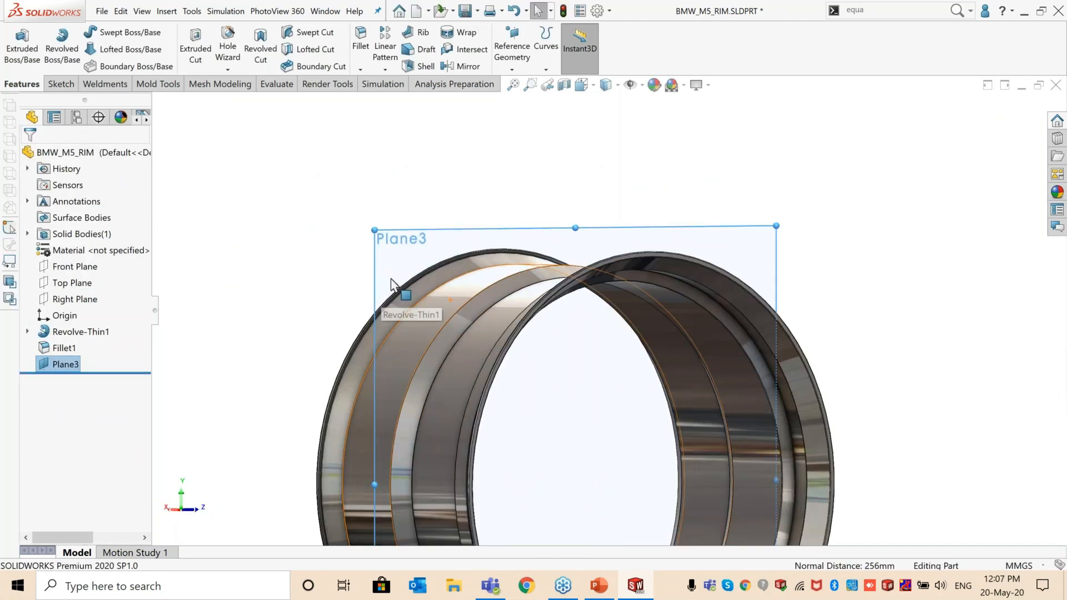
left_click(565, 123)
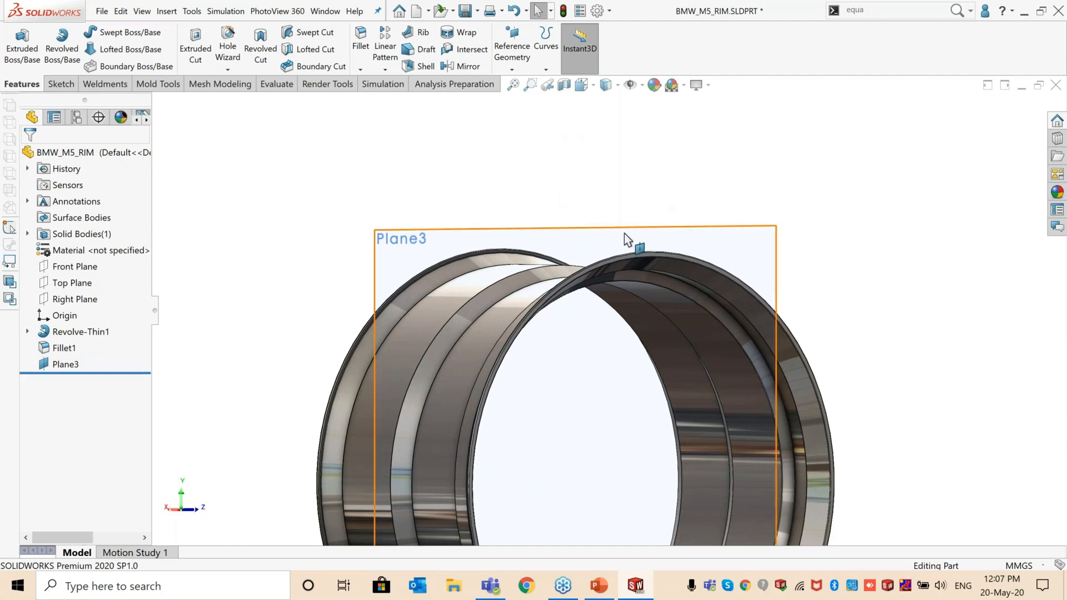
scroll(572, 278, "up", 3)
middle_click_drag(572, 278, 598, 367)
scroll(598, 366, "down", 3)
scroll(598, 367, "up", 3)
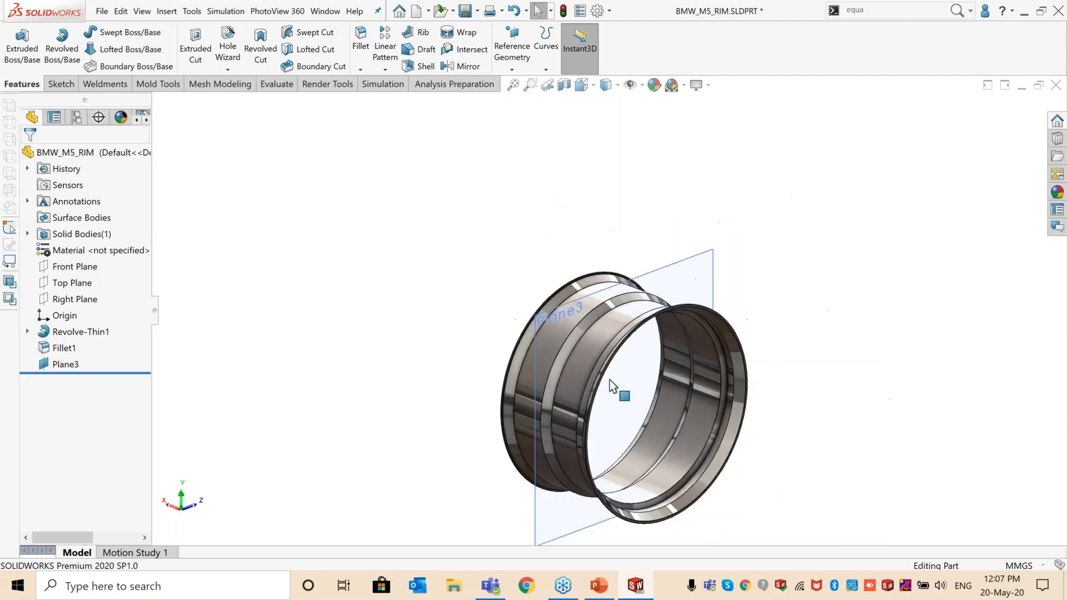